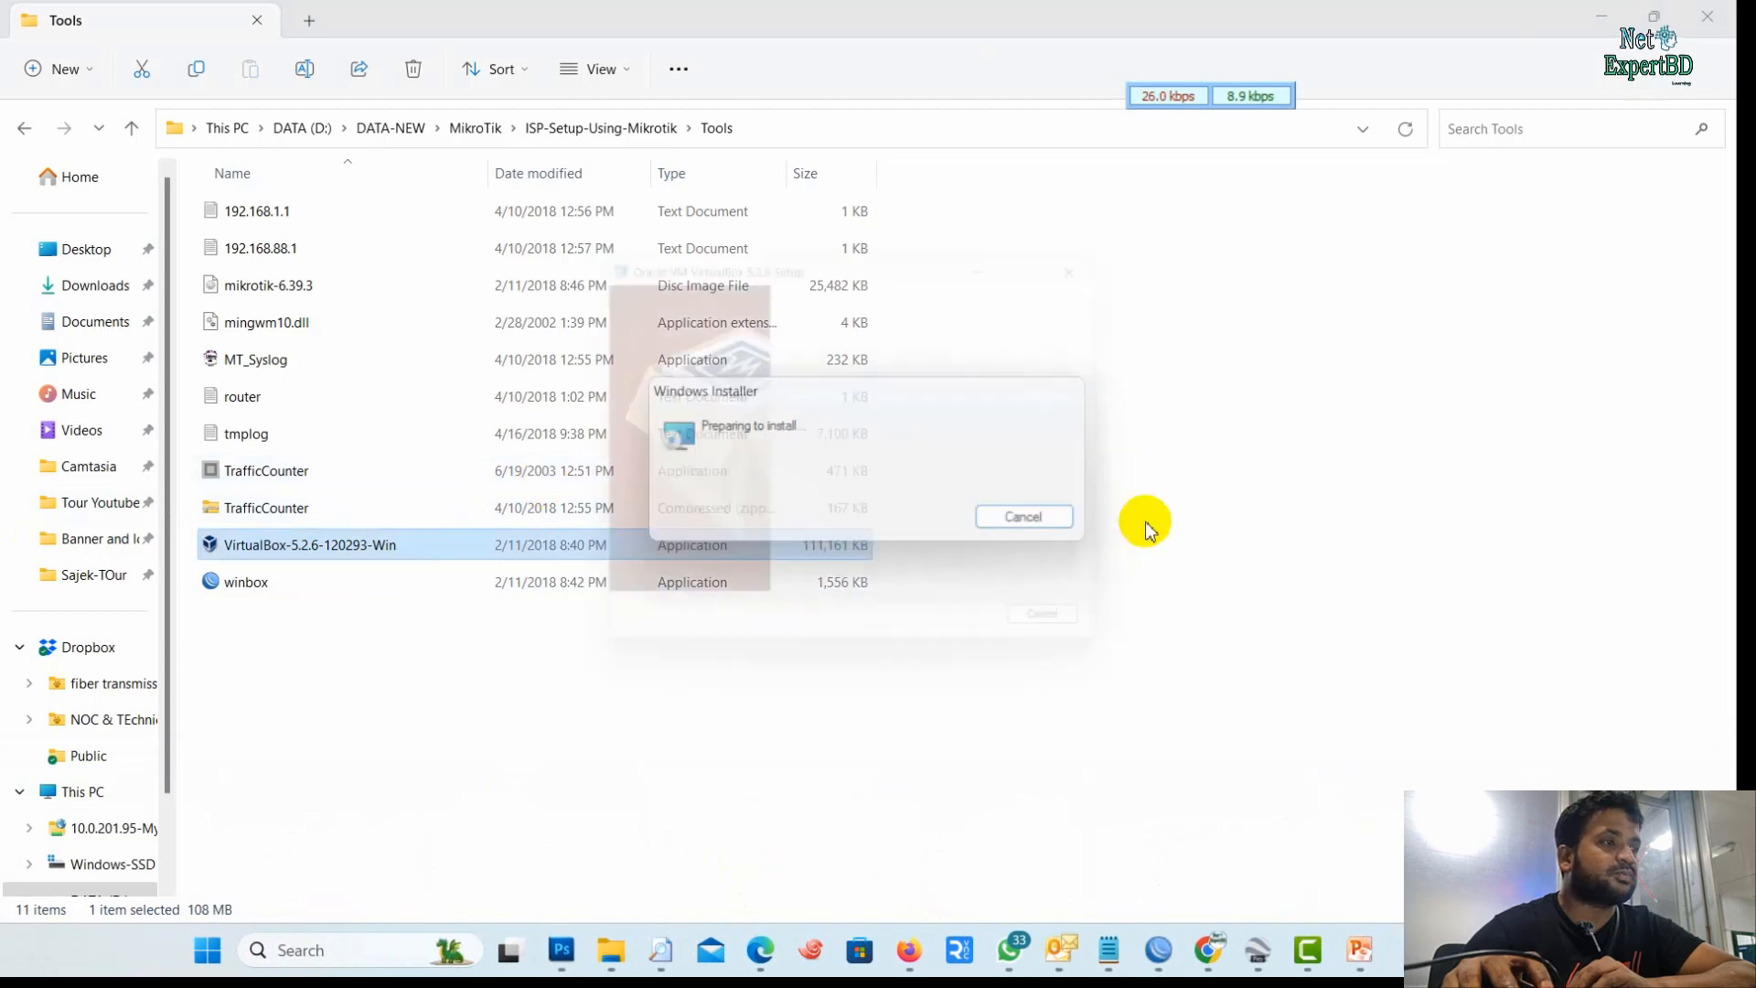
pyautogui.click(982, 650)
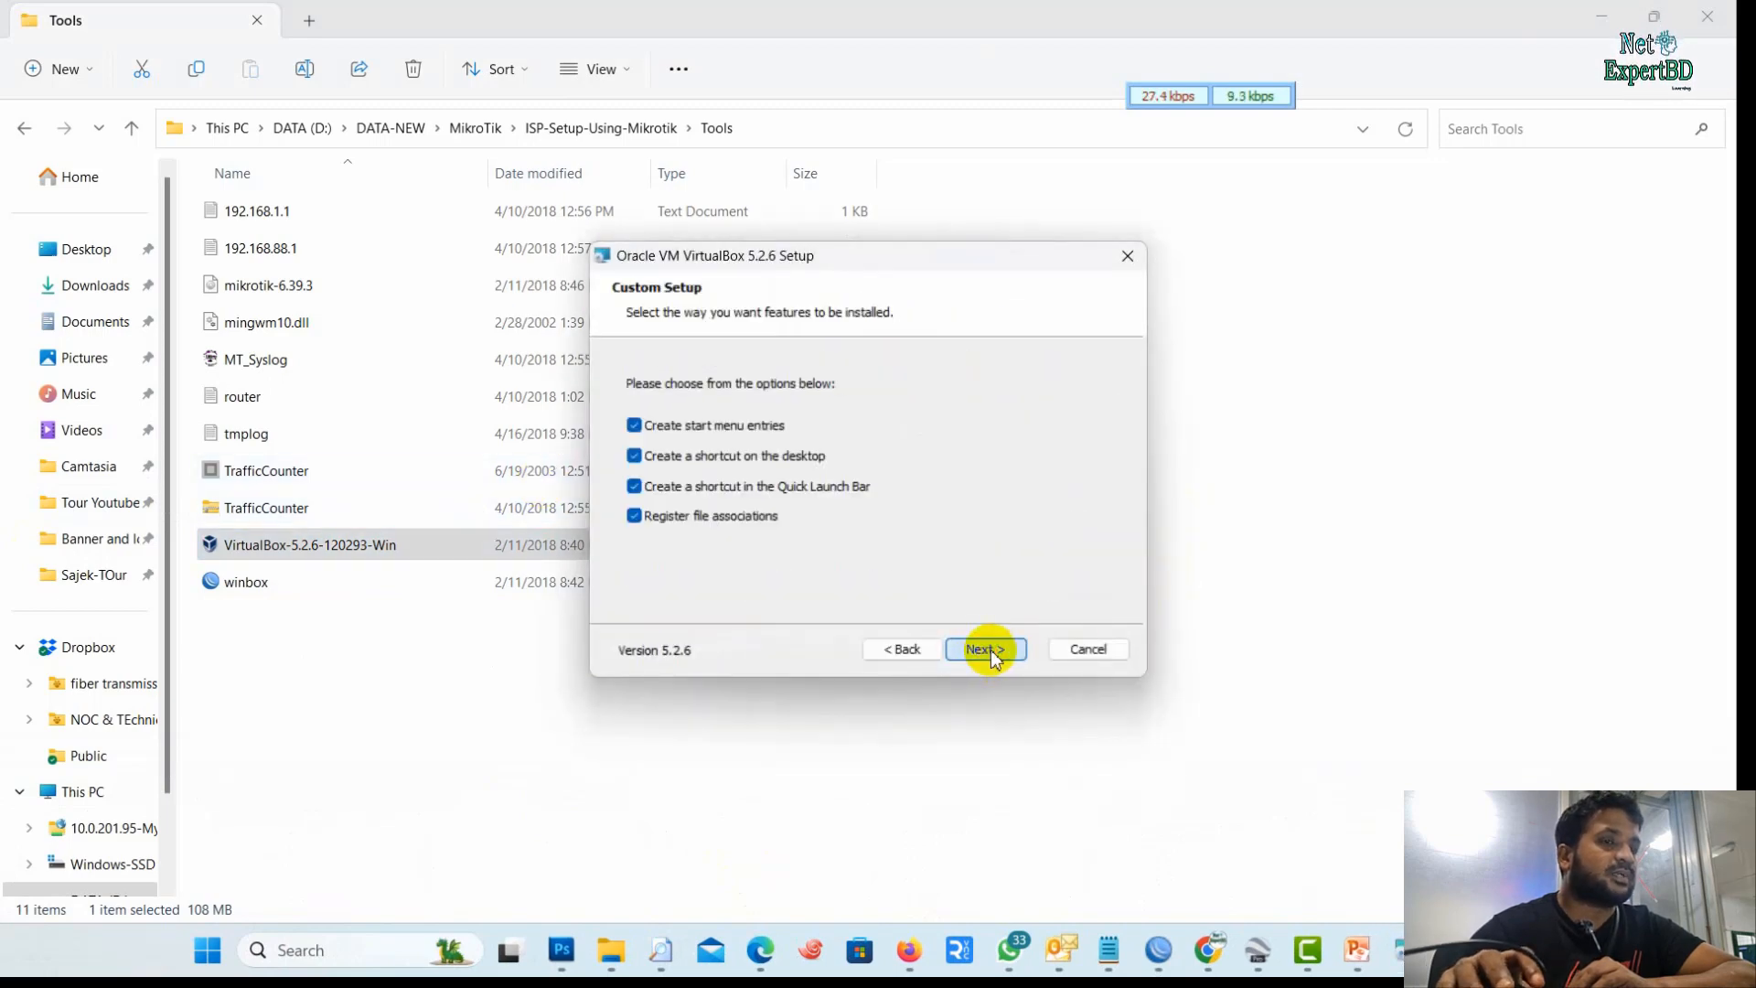
pyautogui.click(986, 649)
pyautogui.click(979, 647)
pyautogui.click(984, 649)
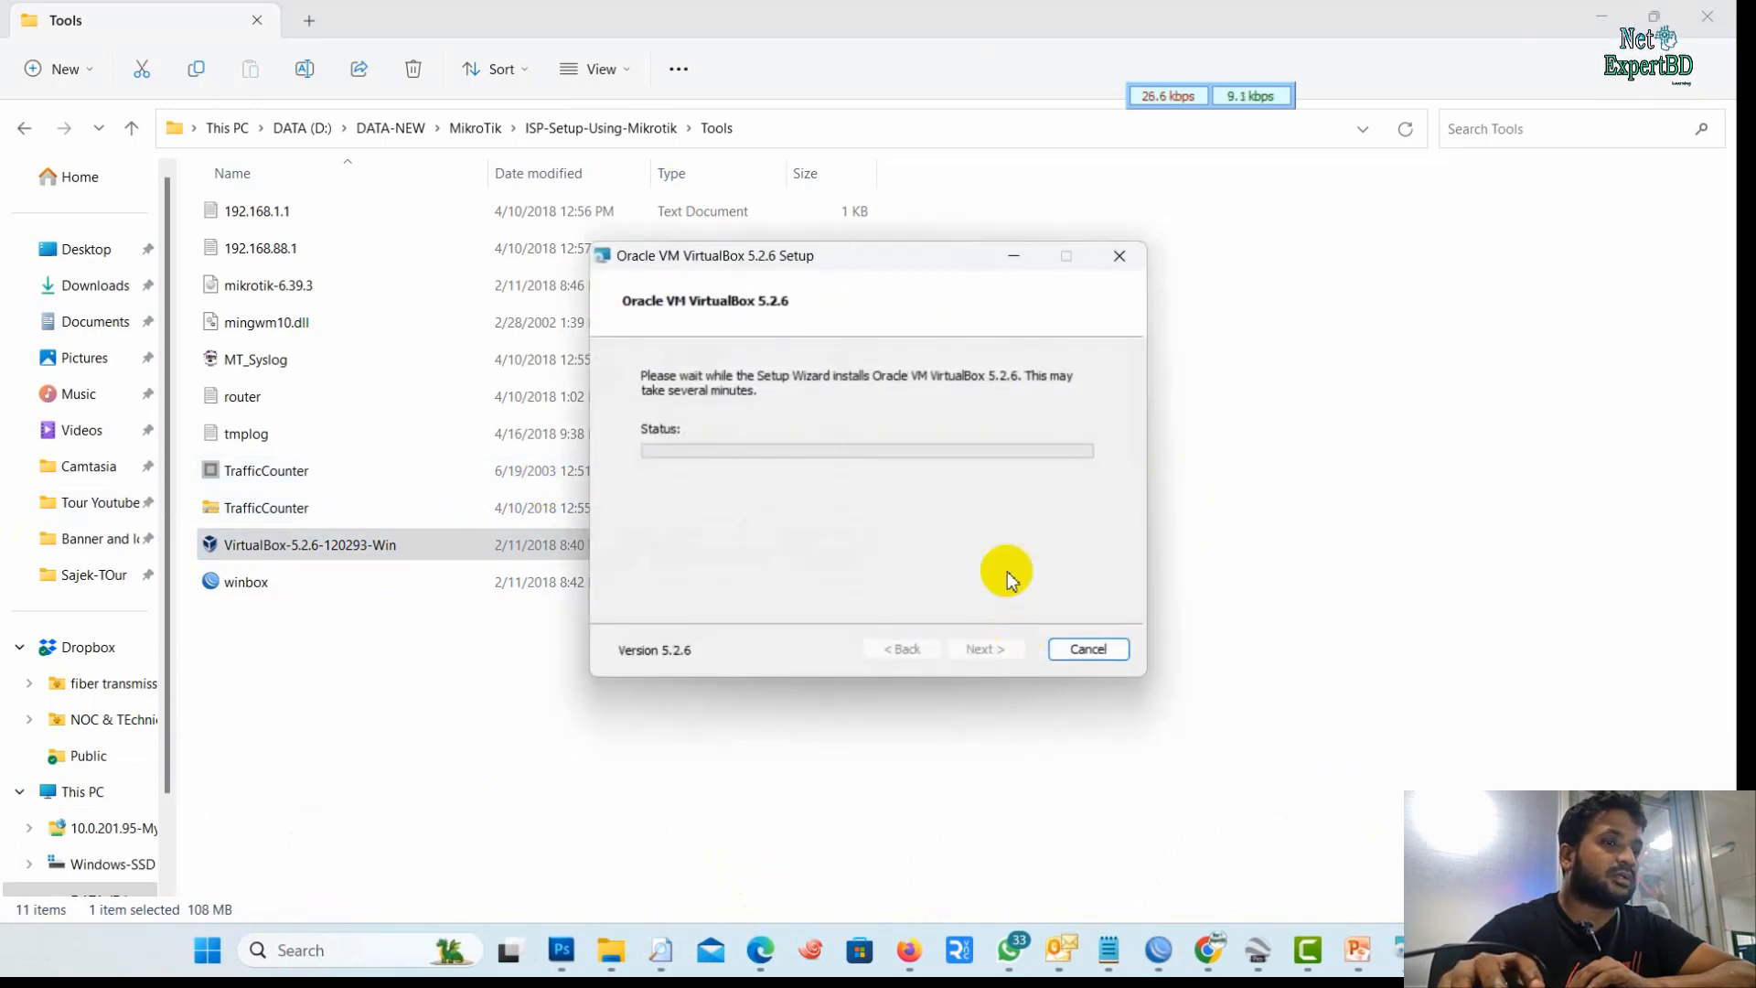
pyautogui.moveTo(798, 258); pyautogui.dragTo(757, 157)
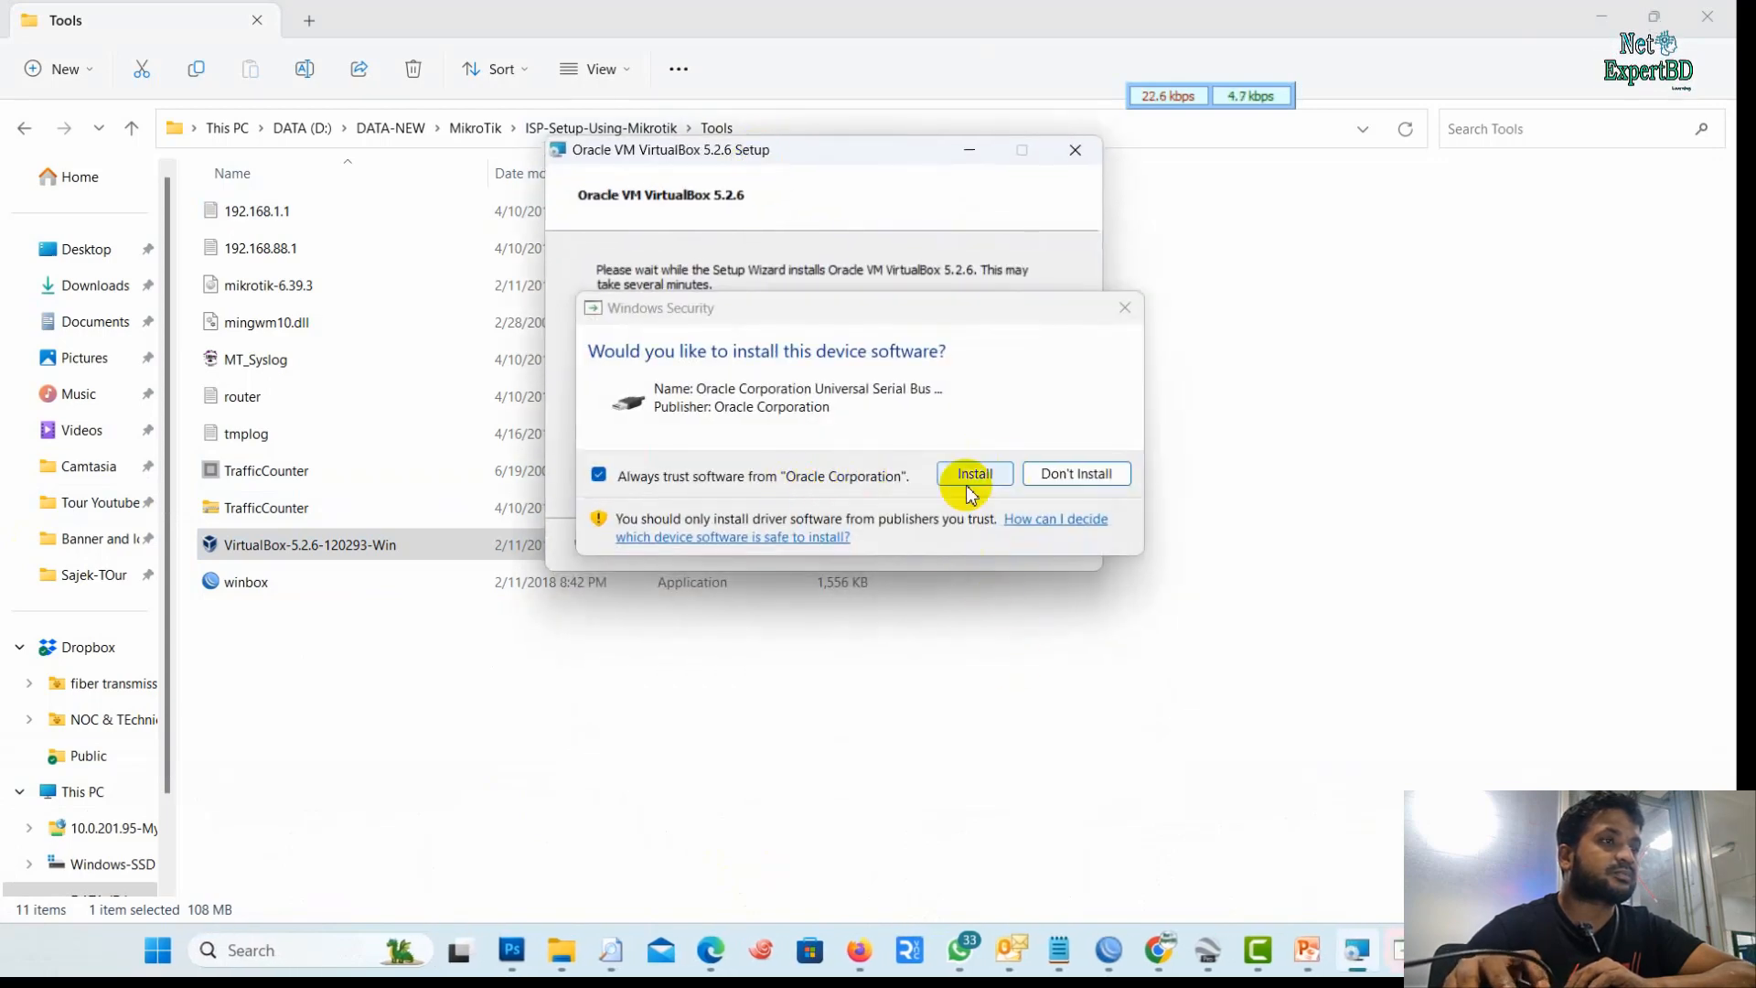
pyautogui.click(971, 482)
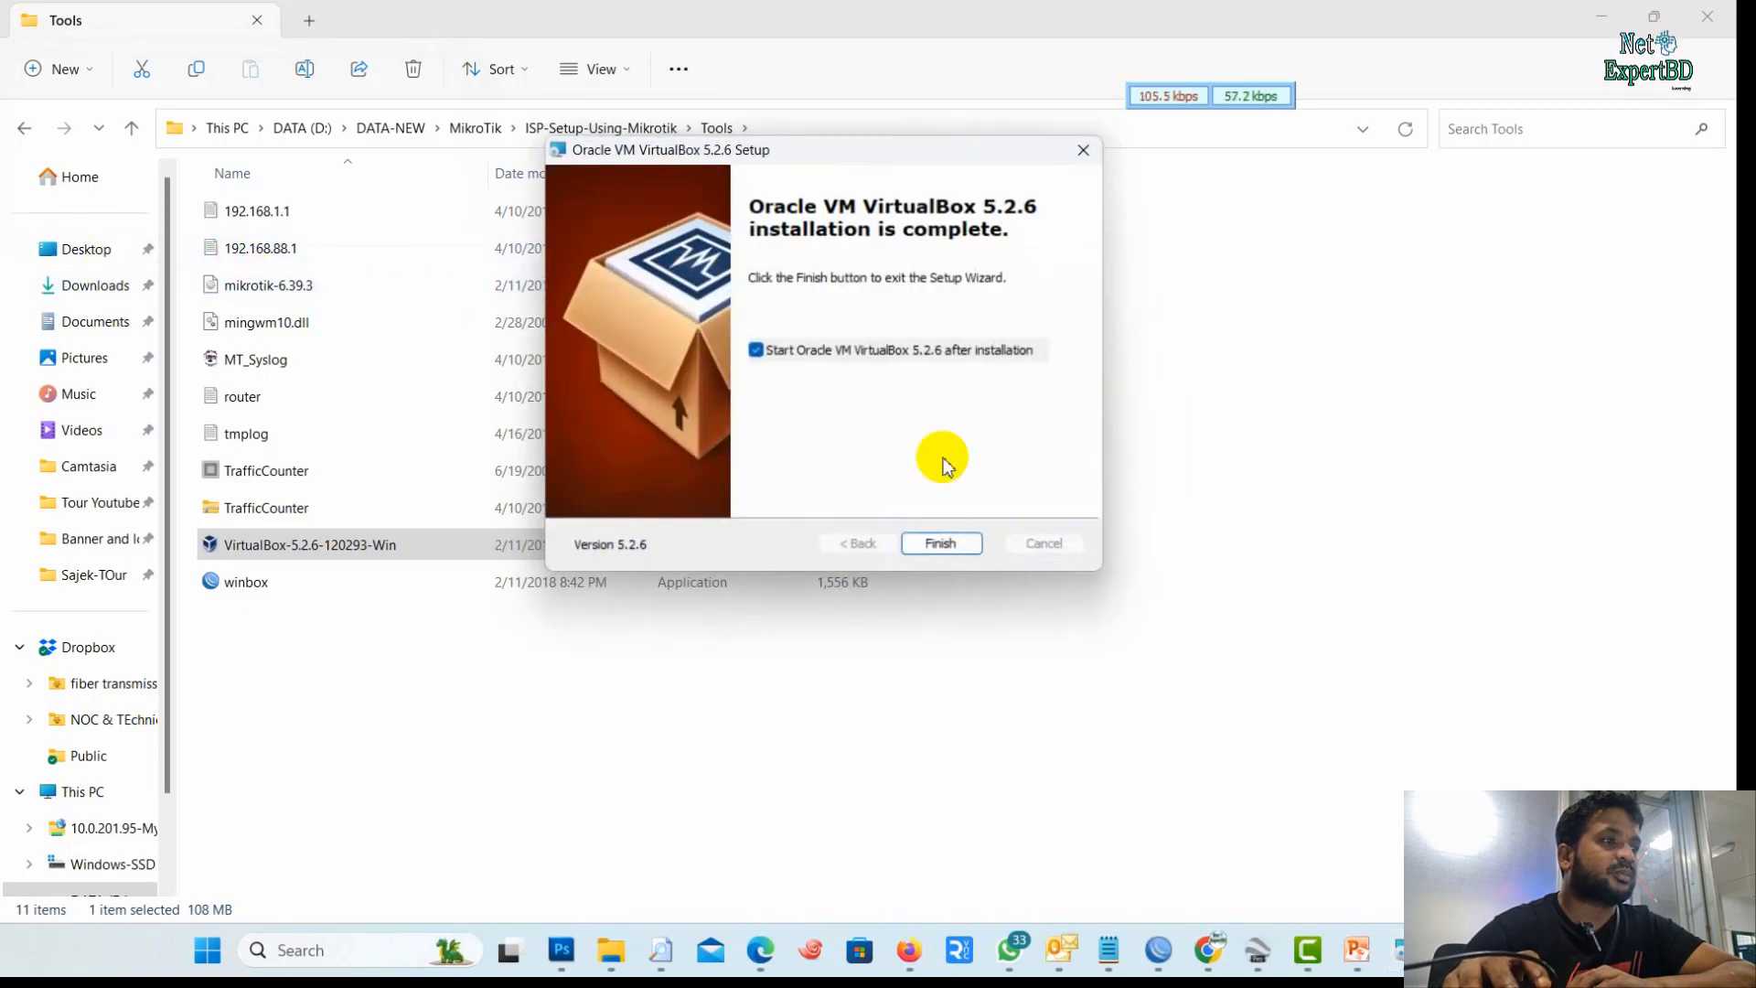
pyautogui.click(947, 543)
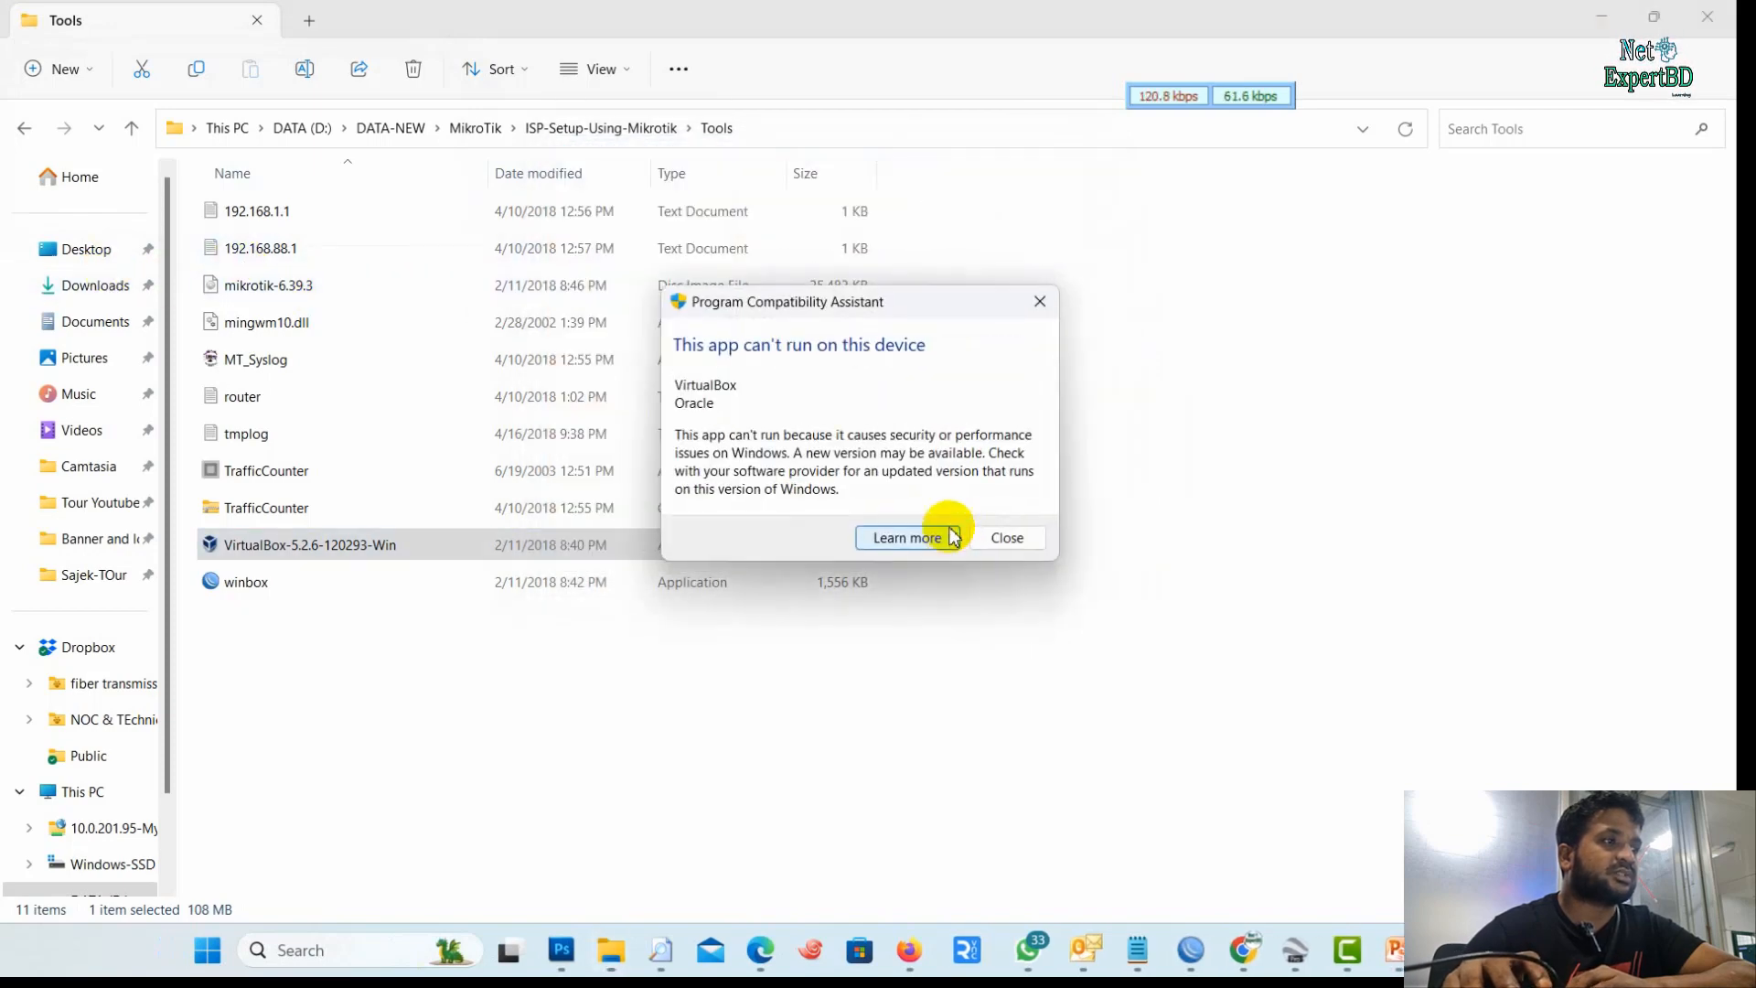
pyautogui.click(1005, 538)
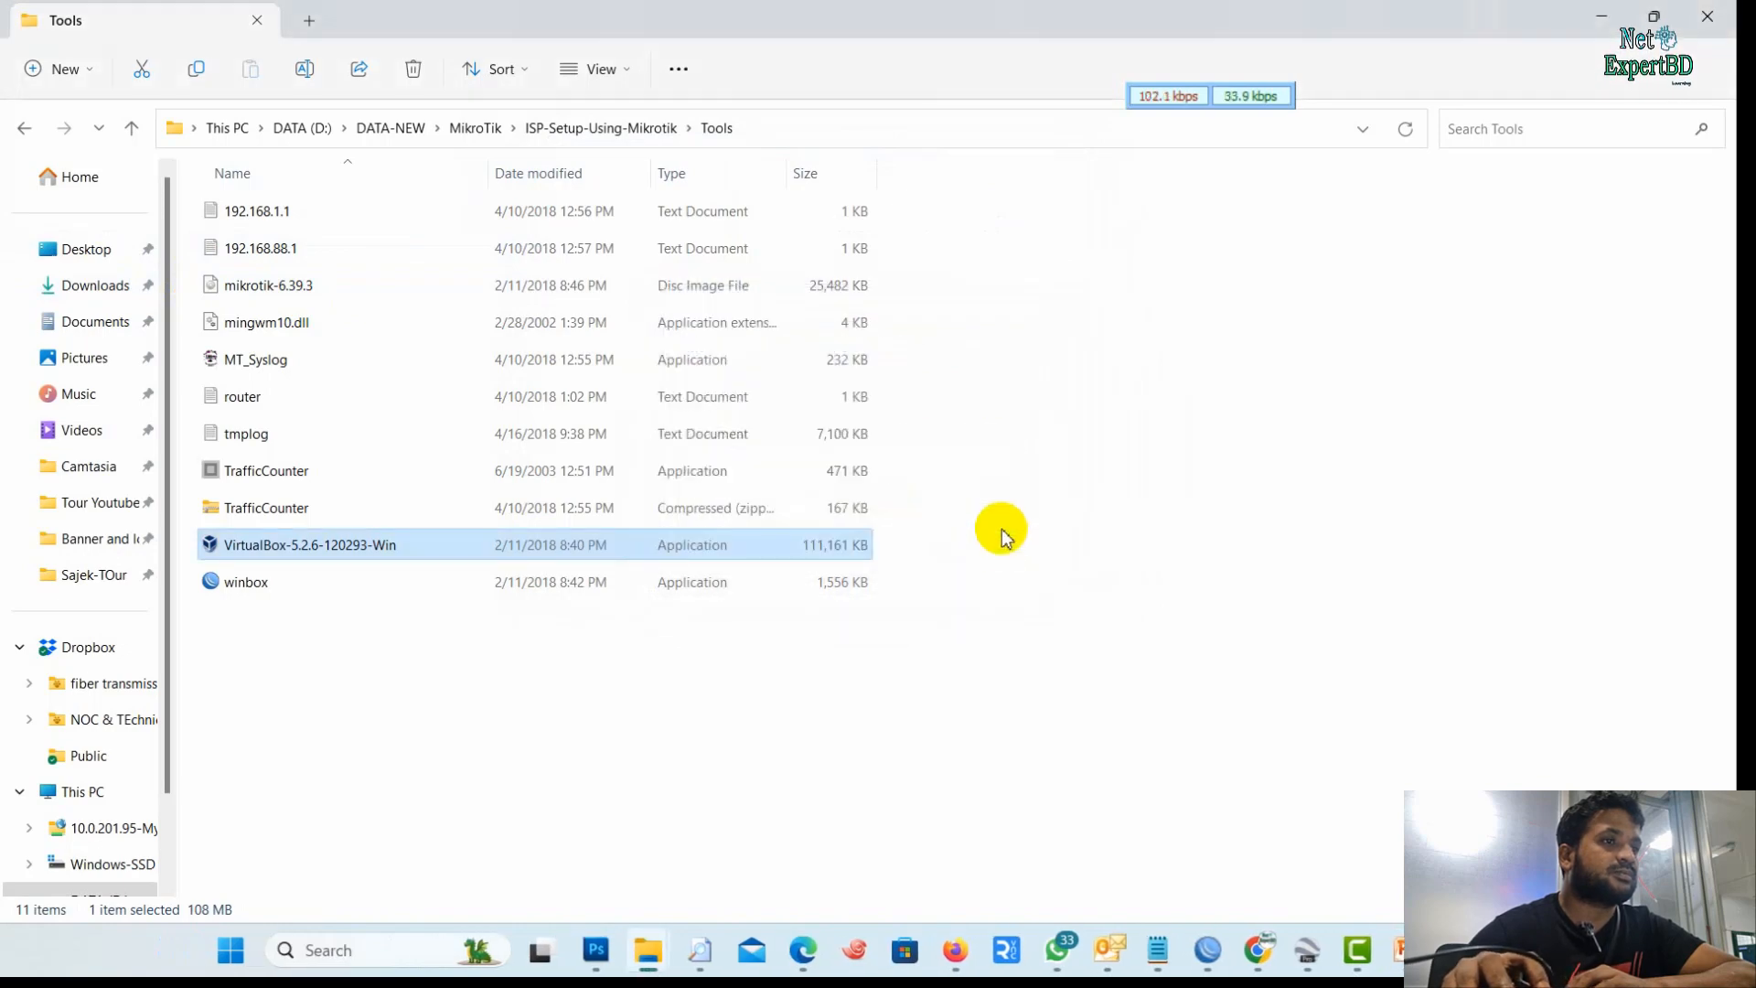
# Minimize the Tools folder and try to launch Oracle VM VirtualBox from its desktop shortcut
pyautogui.click(1601, 17)
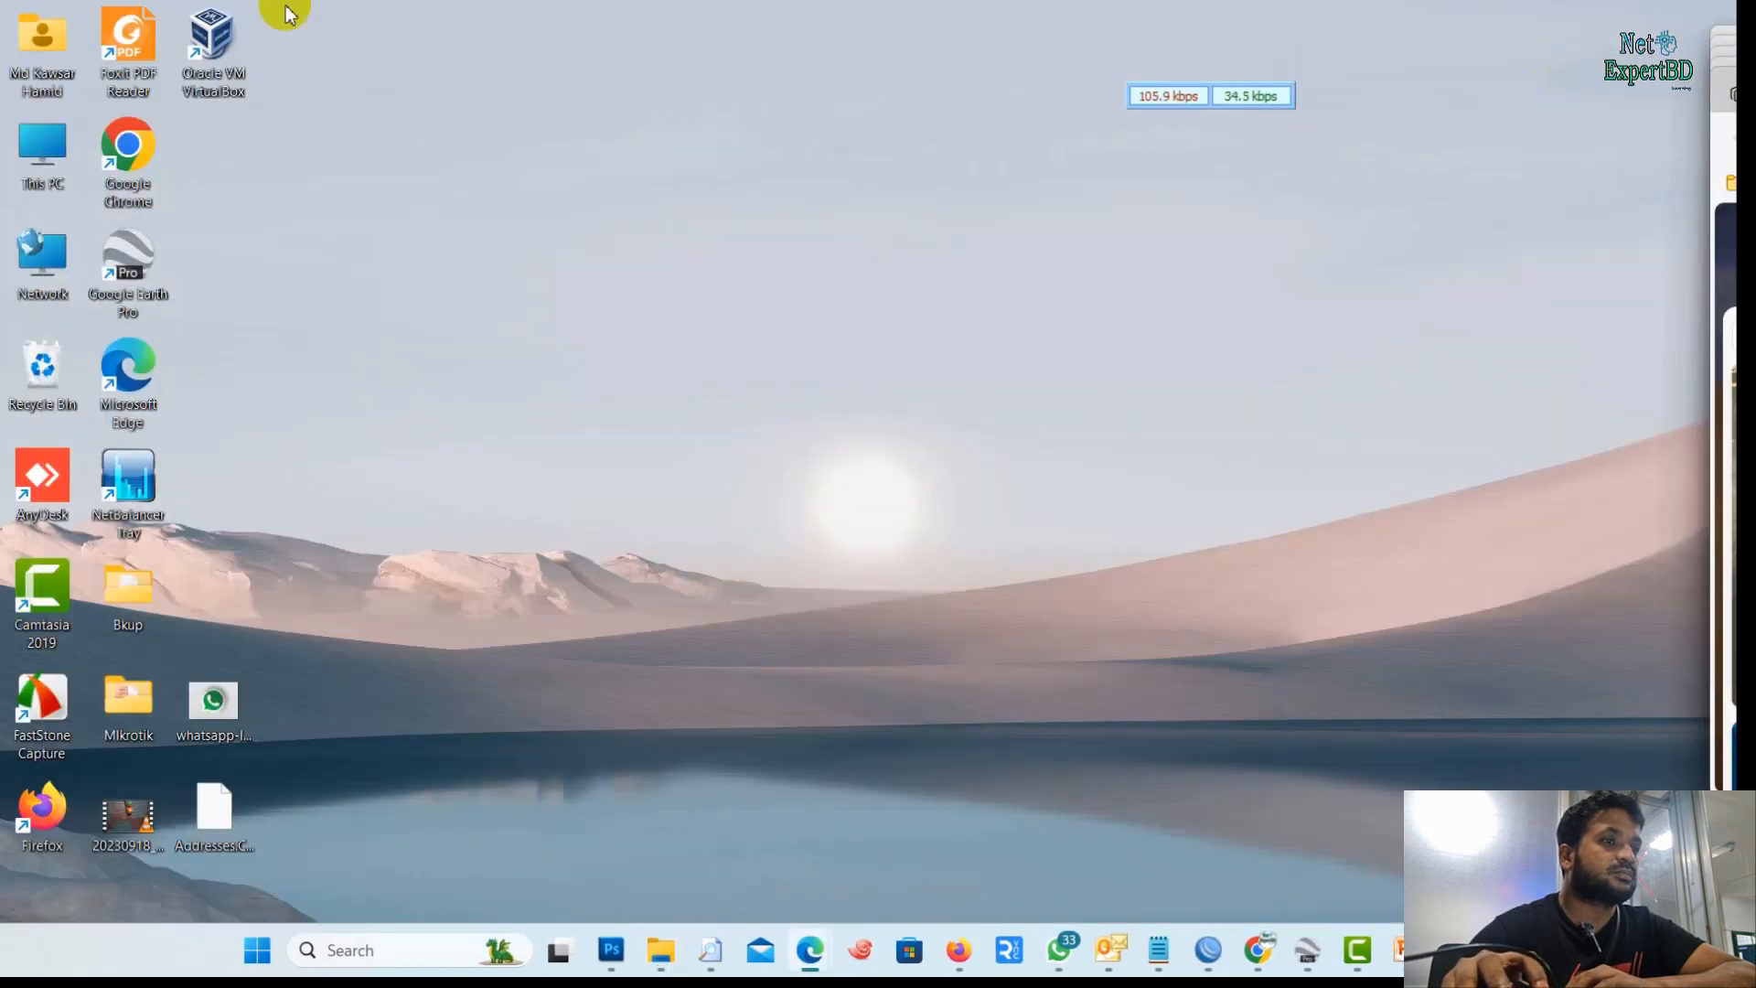
pyautogui.doubleClick(201, 87)
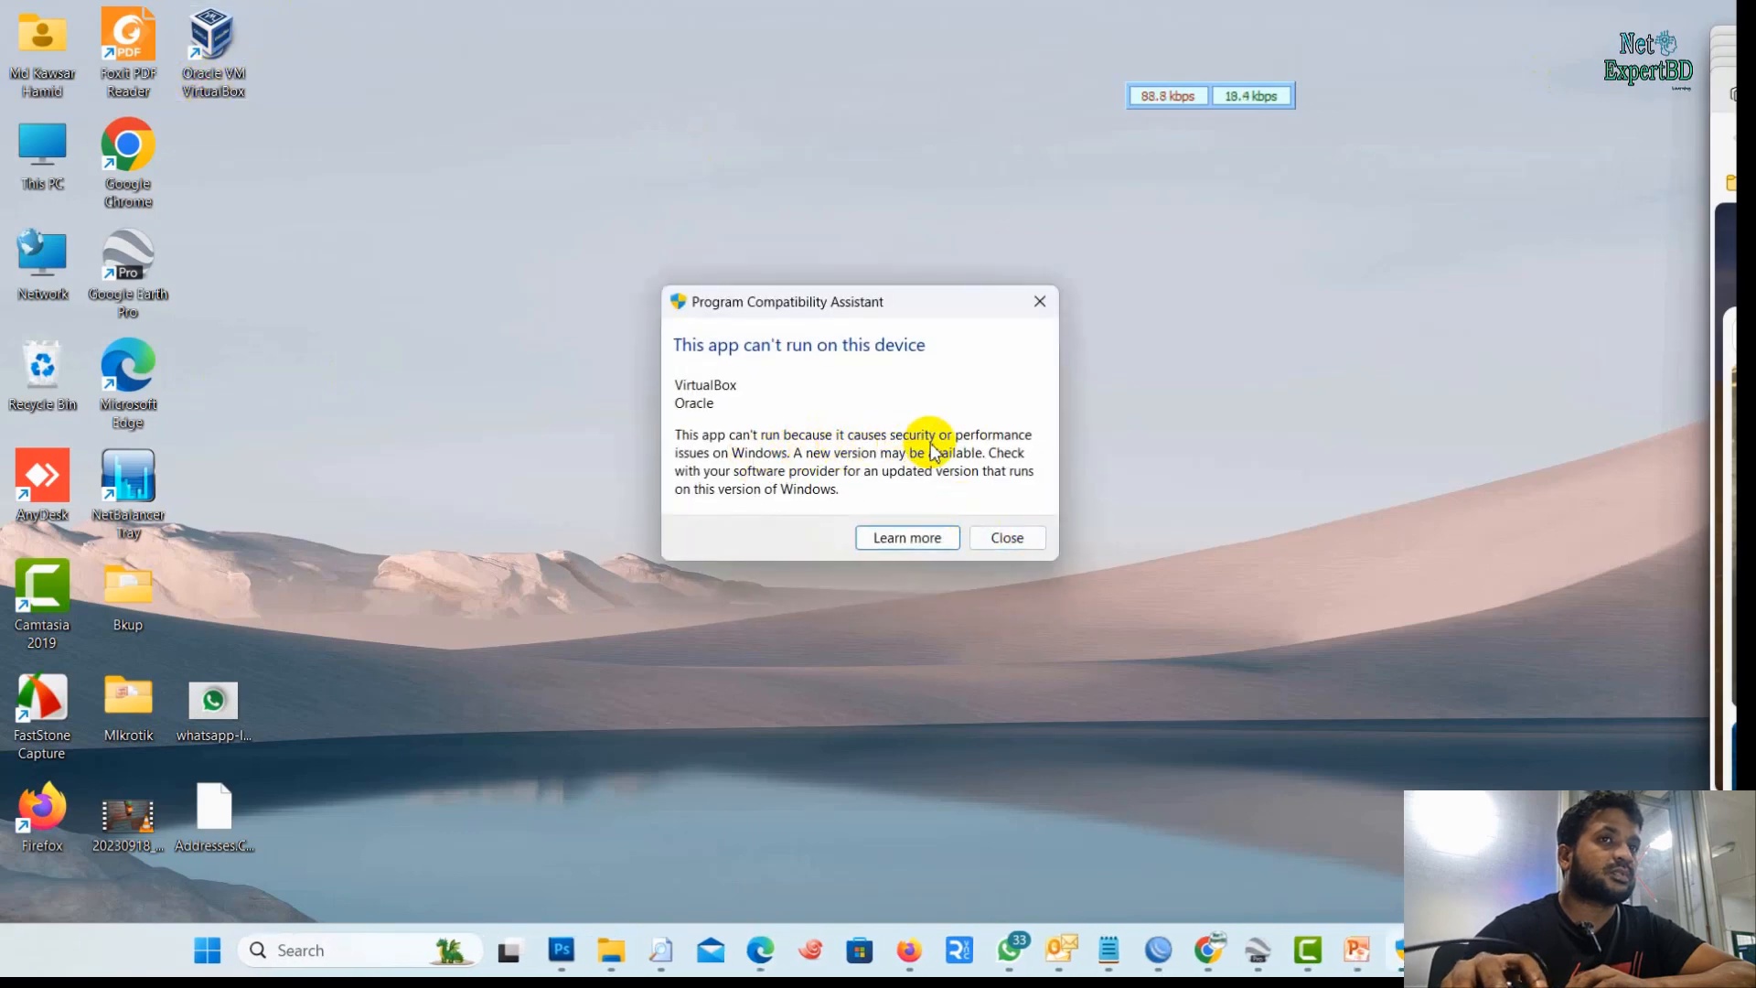
pyautogui.click(1029, 541)
# Switch to Firefox, search Google for "virtualbox download for windows 10" and open the official VirtualBox Downloads page
pyautogui.click(962, 949)
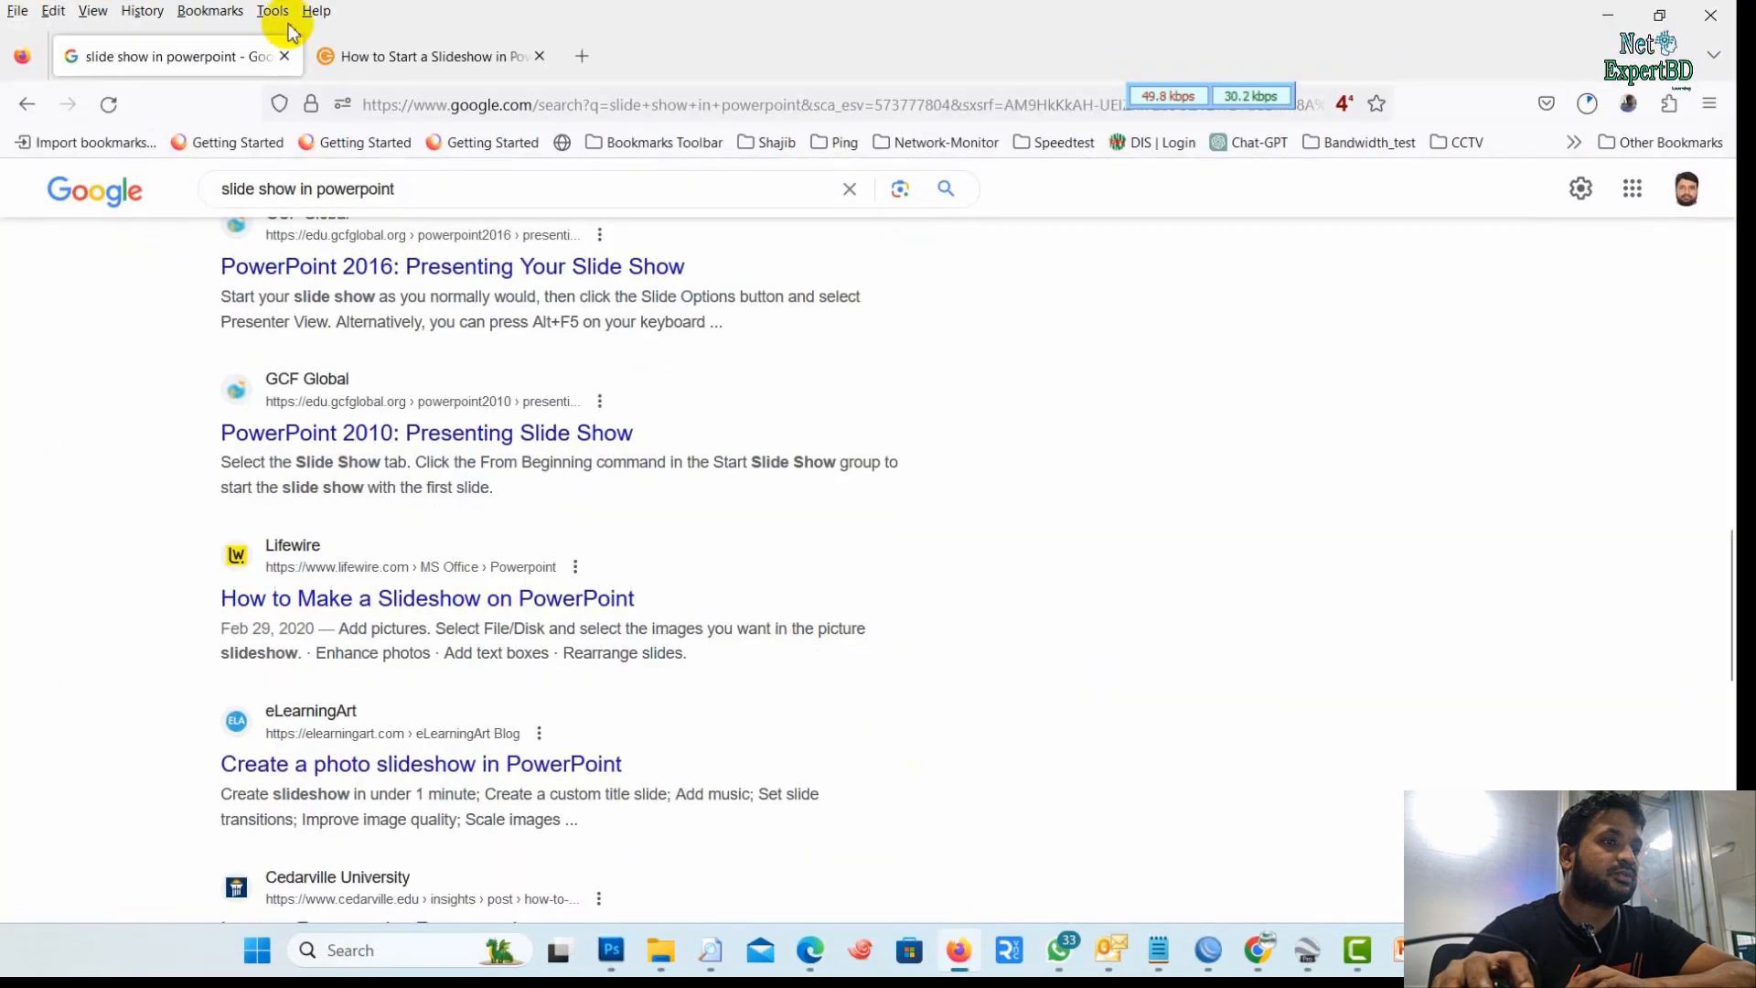
pyautogui.moveTo(555, 195); pyautogui.dragTo(1, 216)
pyautogui.write('ve')
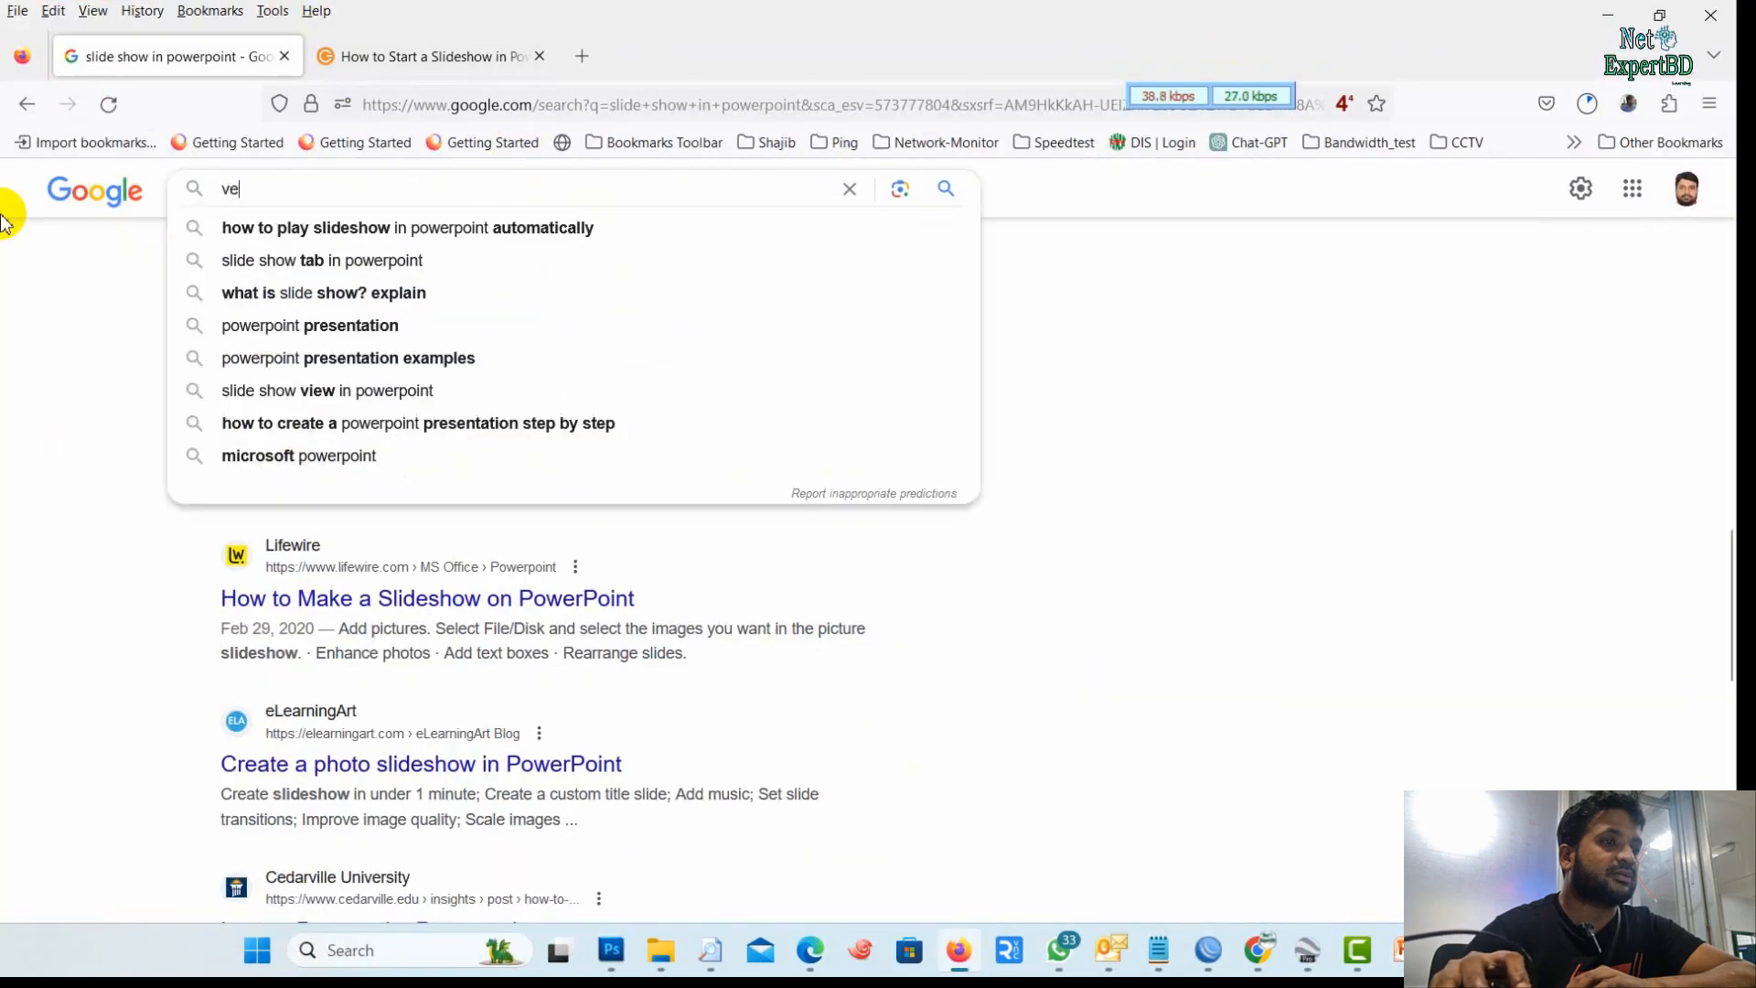
pyautogui.write('r')
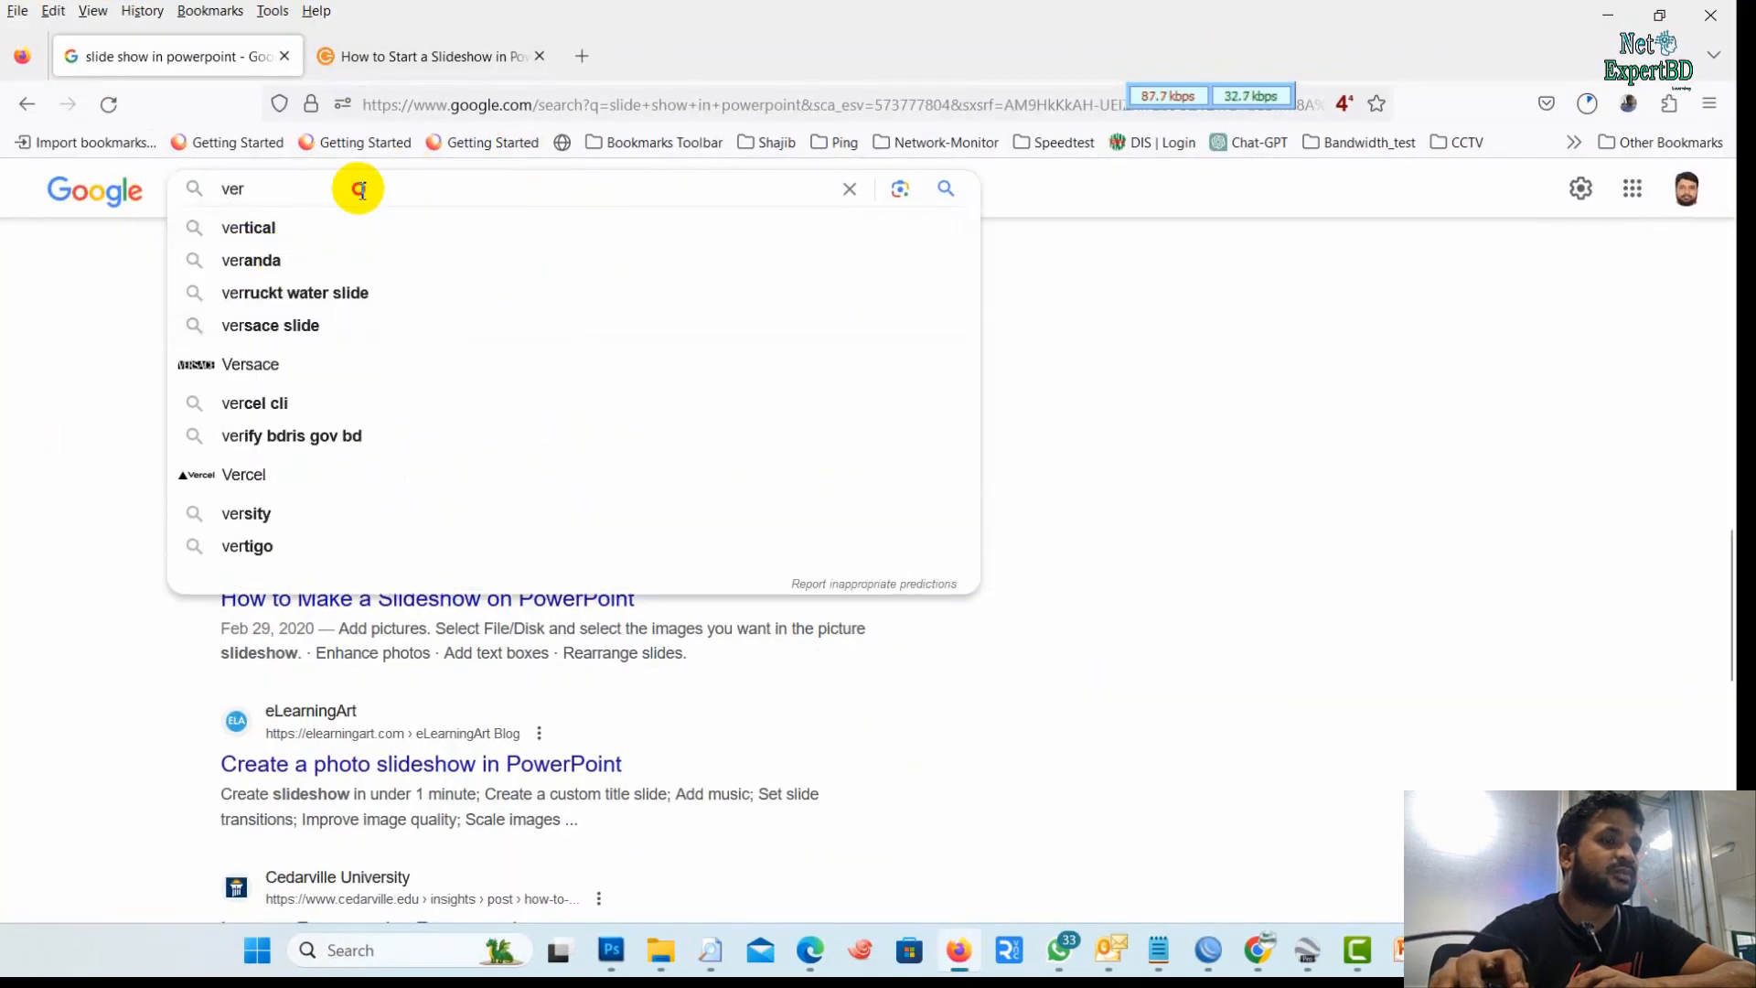
pyautogui.moveTo(359, 189); pyautogui.dragTo(3, 191)
pyautogui.write('virtua')
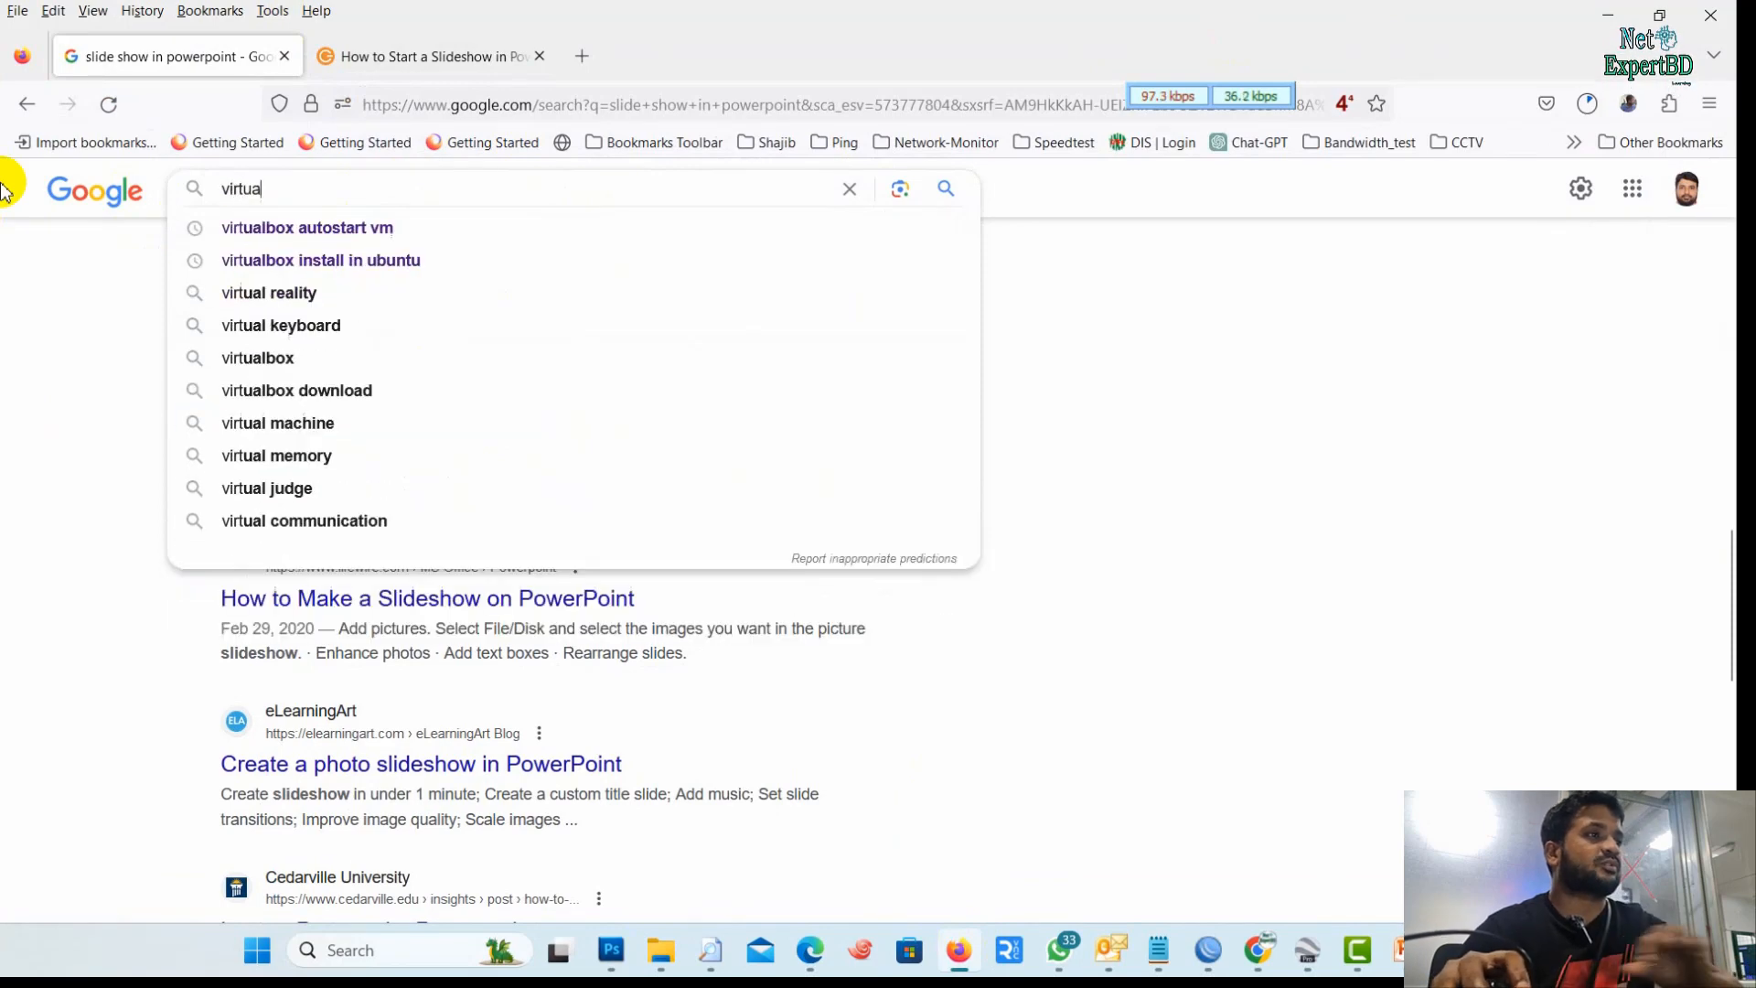
pyautogui.write('l')
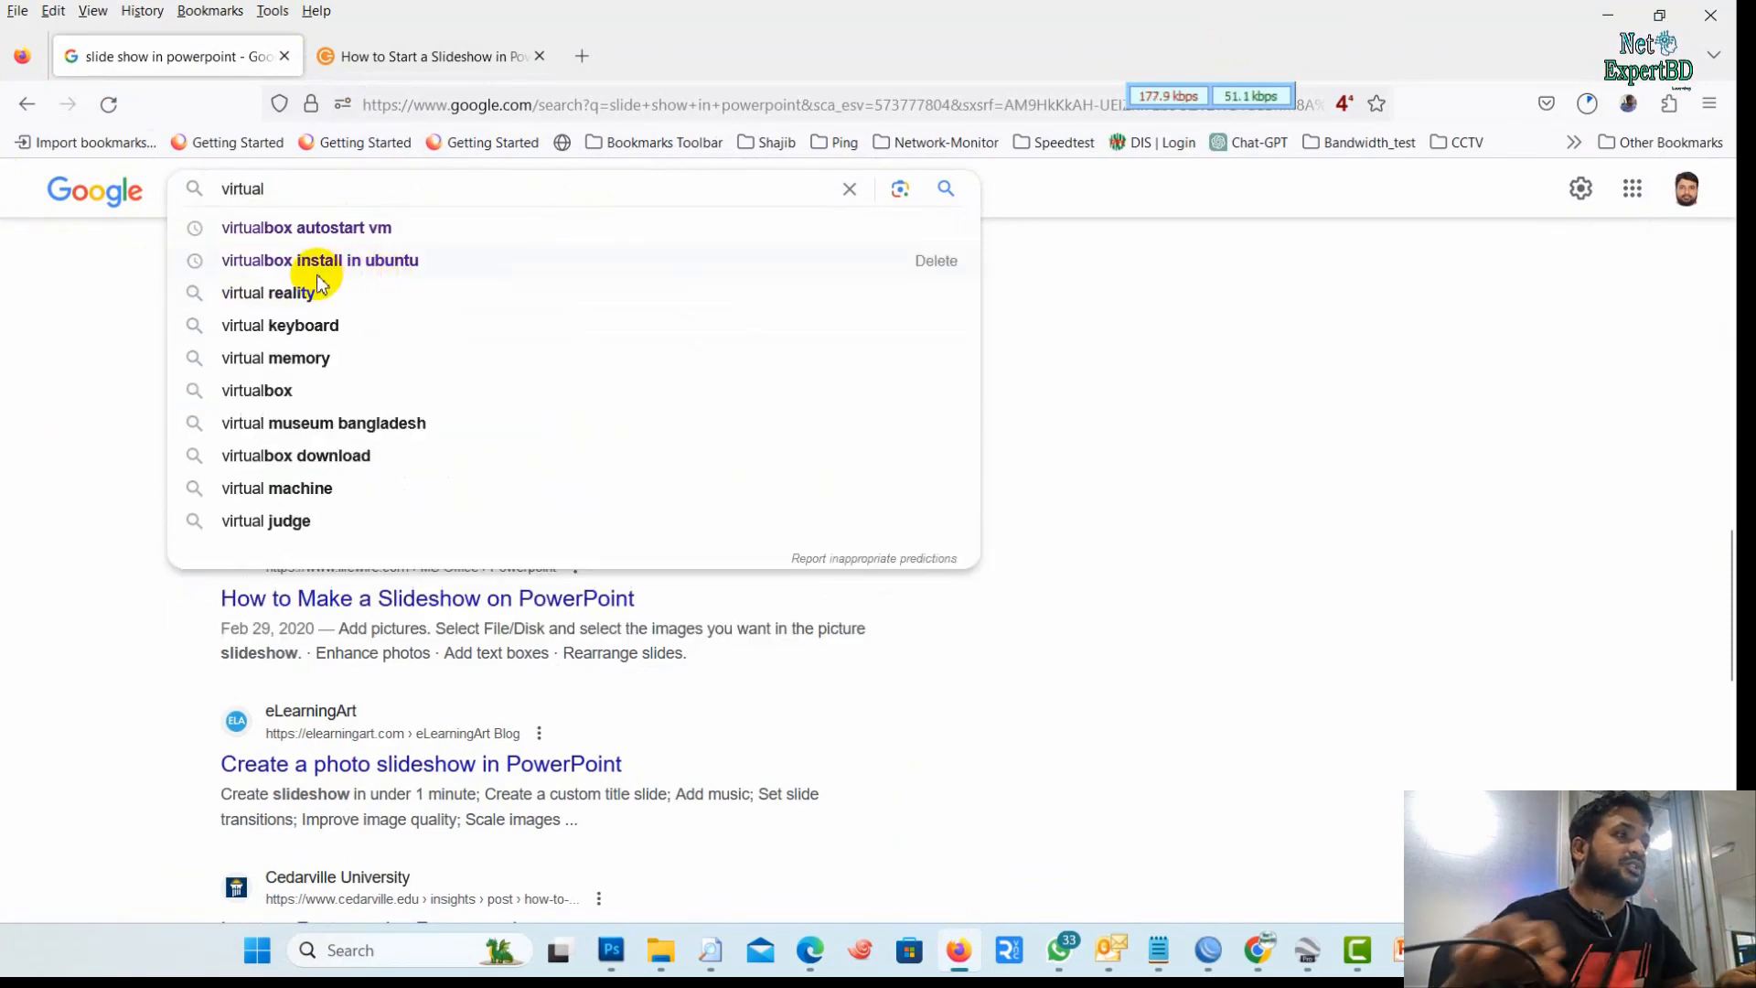
pyautogui.write('box down')
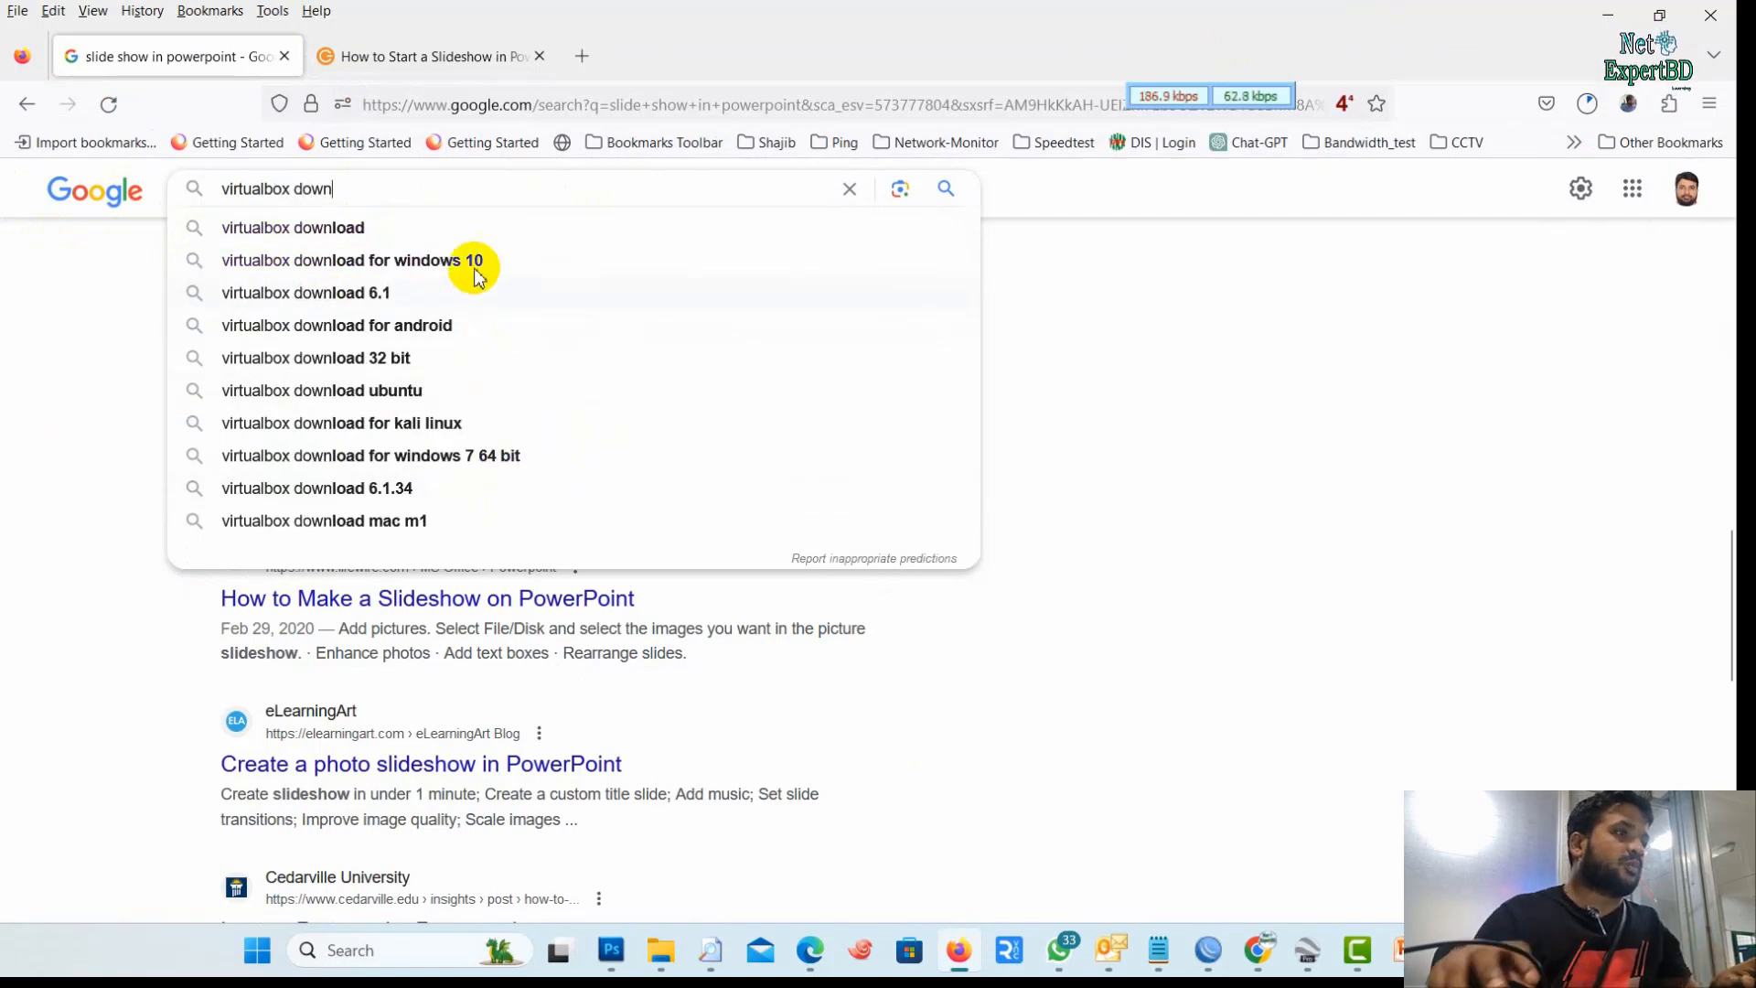
pyautogui.click(477, 269)
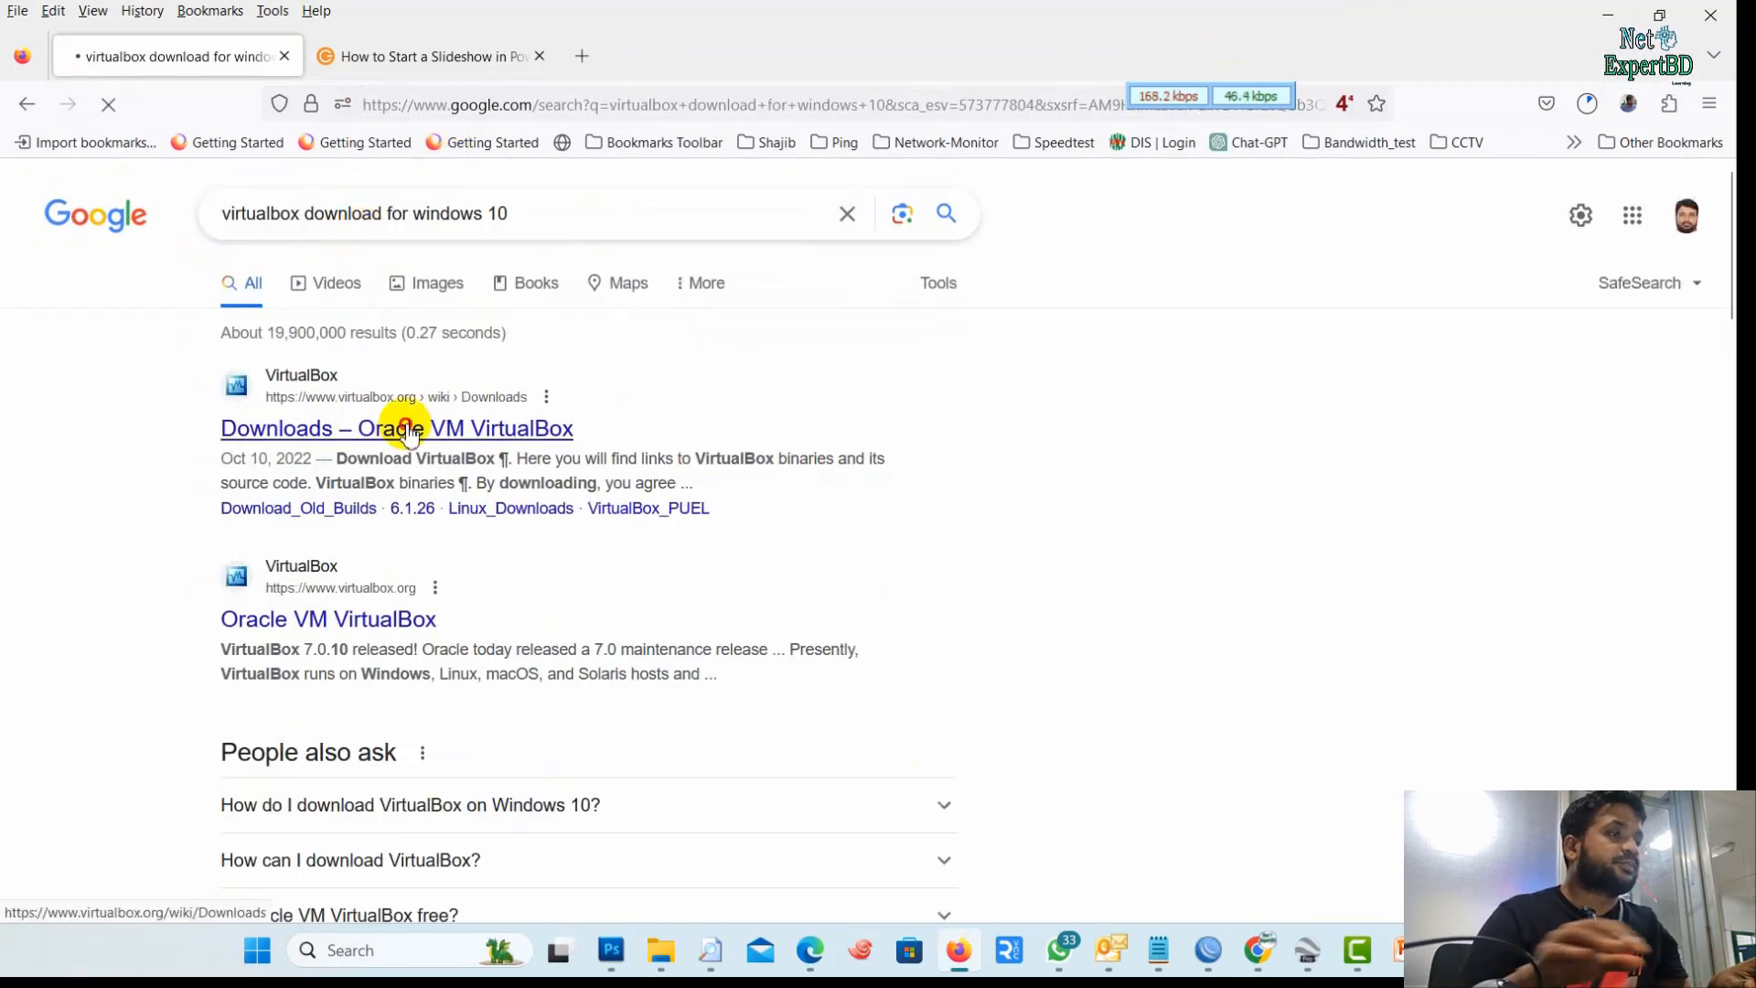
pyautogui.click(407, 426)
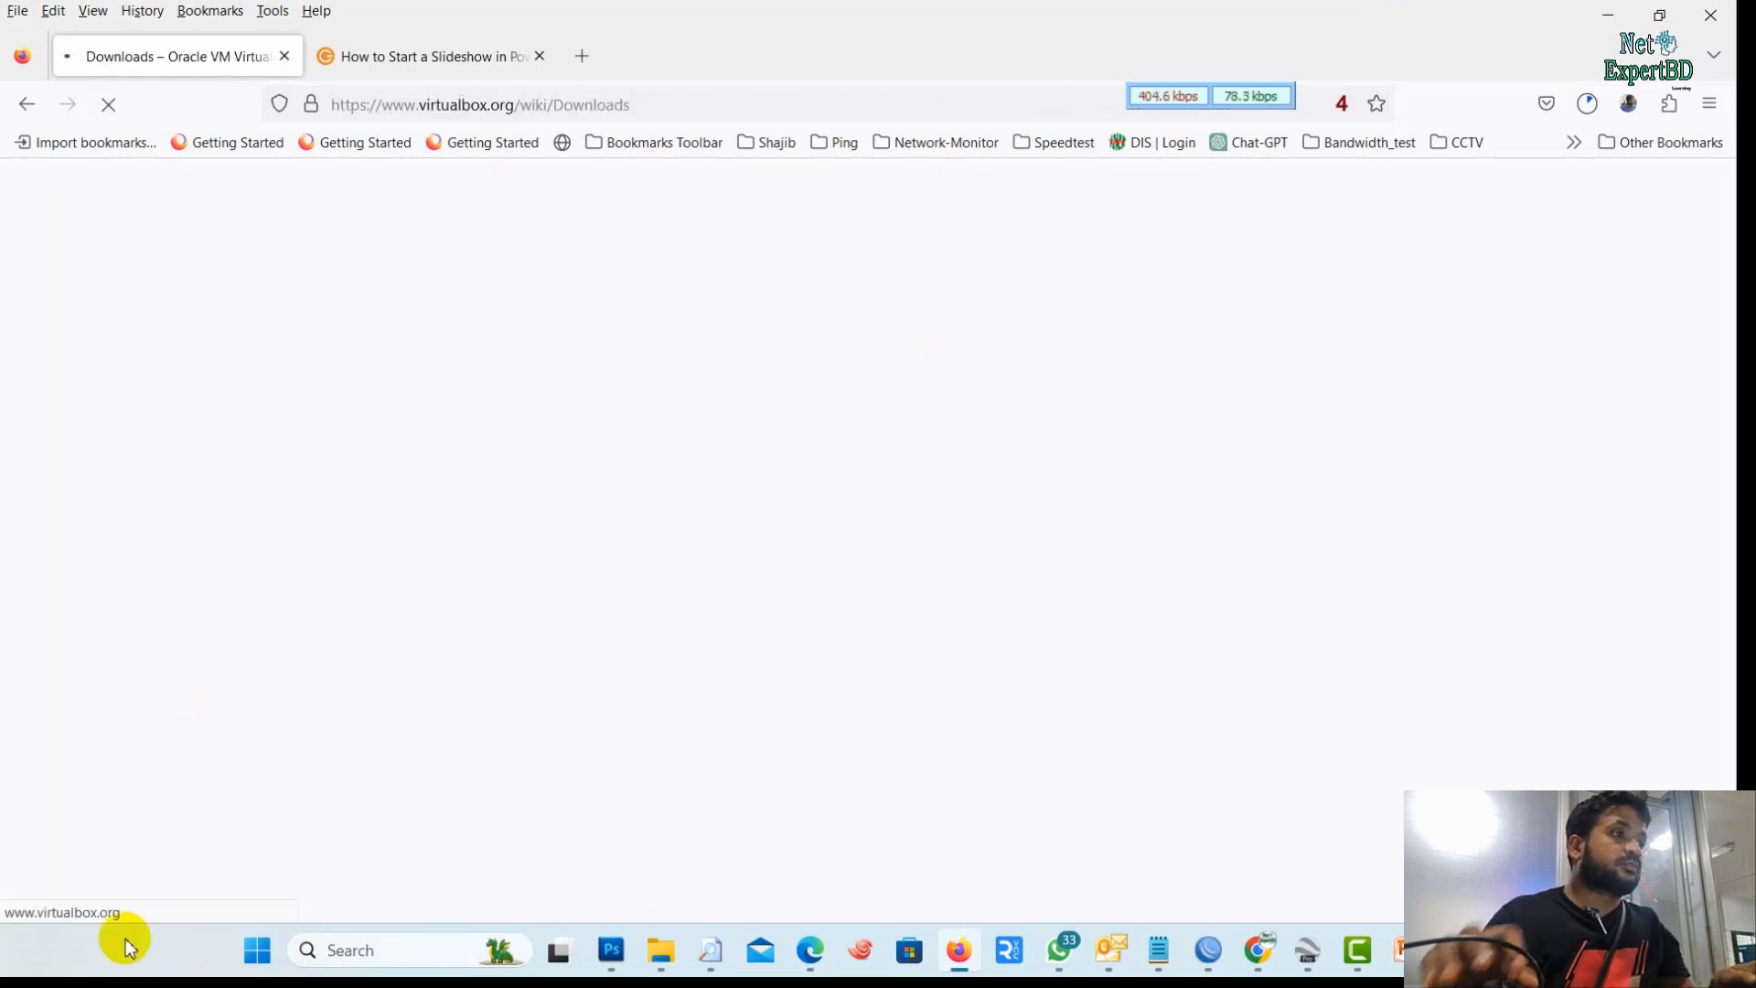
# Download the VirtualBox 7.0.10 platform package for Windows hosts from the Downloads page
pyautogui.scroll(-10, 1162, 590)
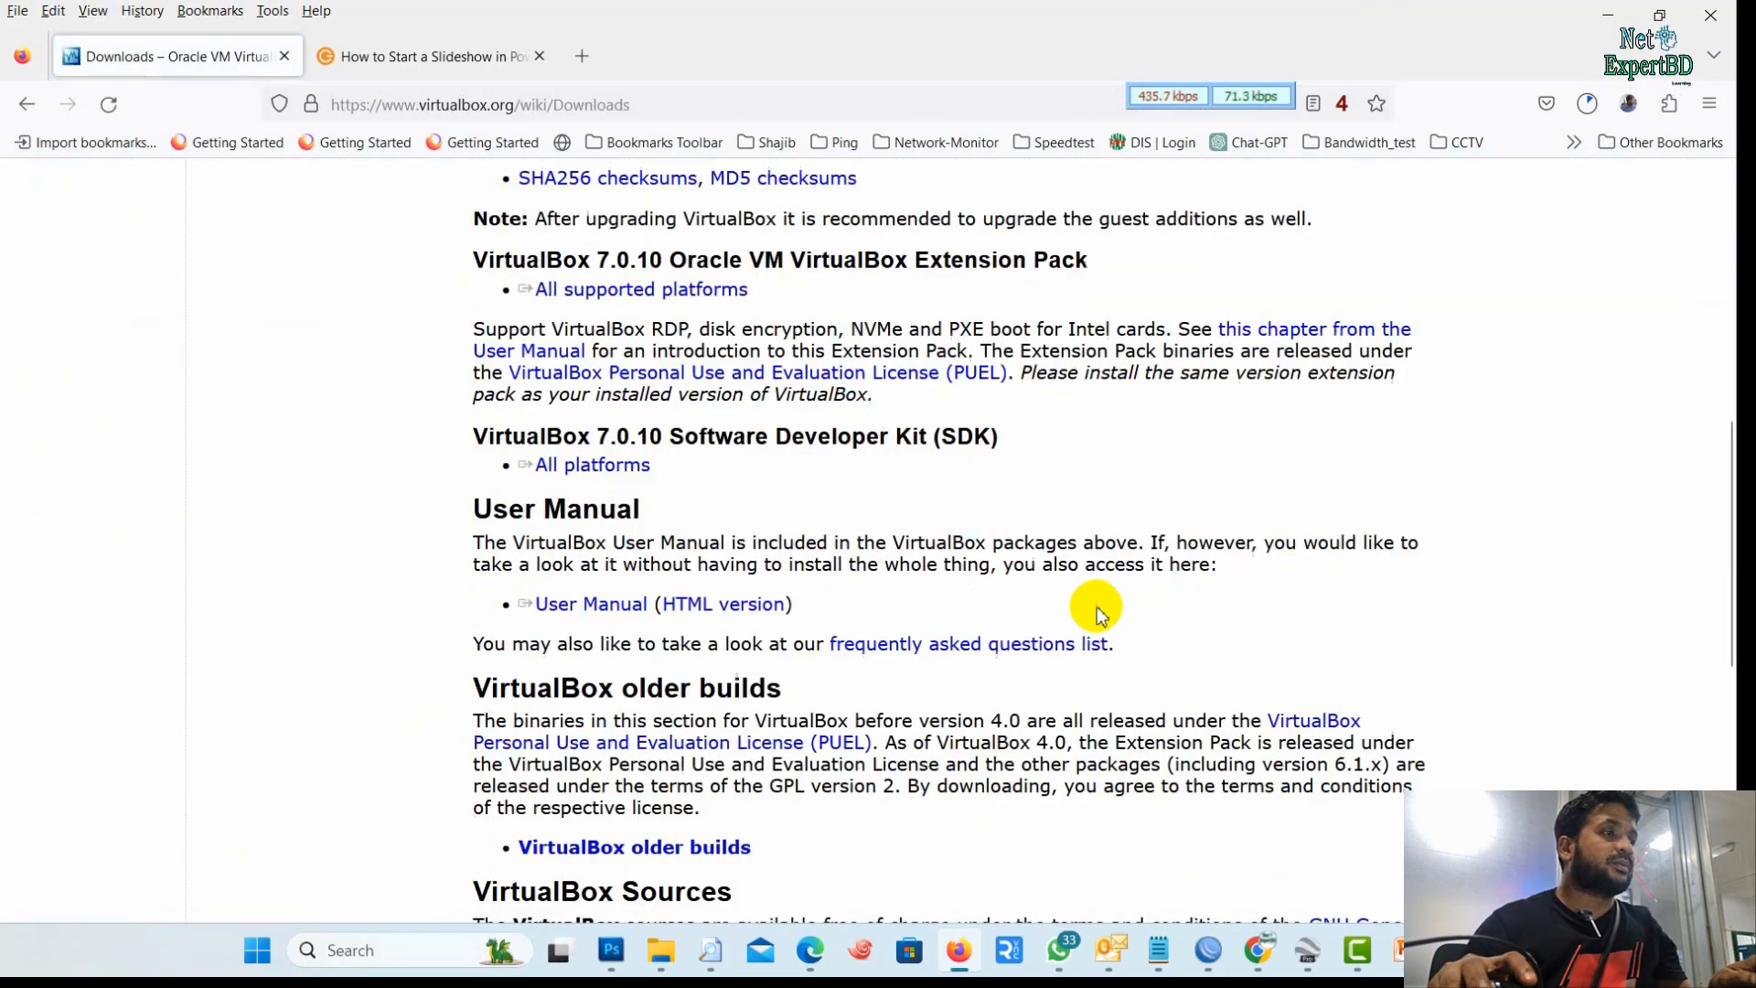
pyautogui.scroll(-5, 1093, 612)
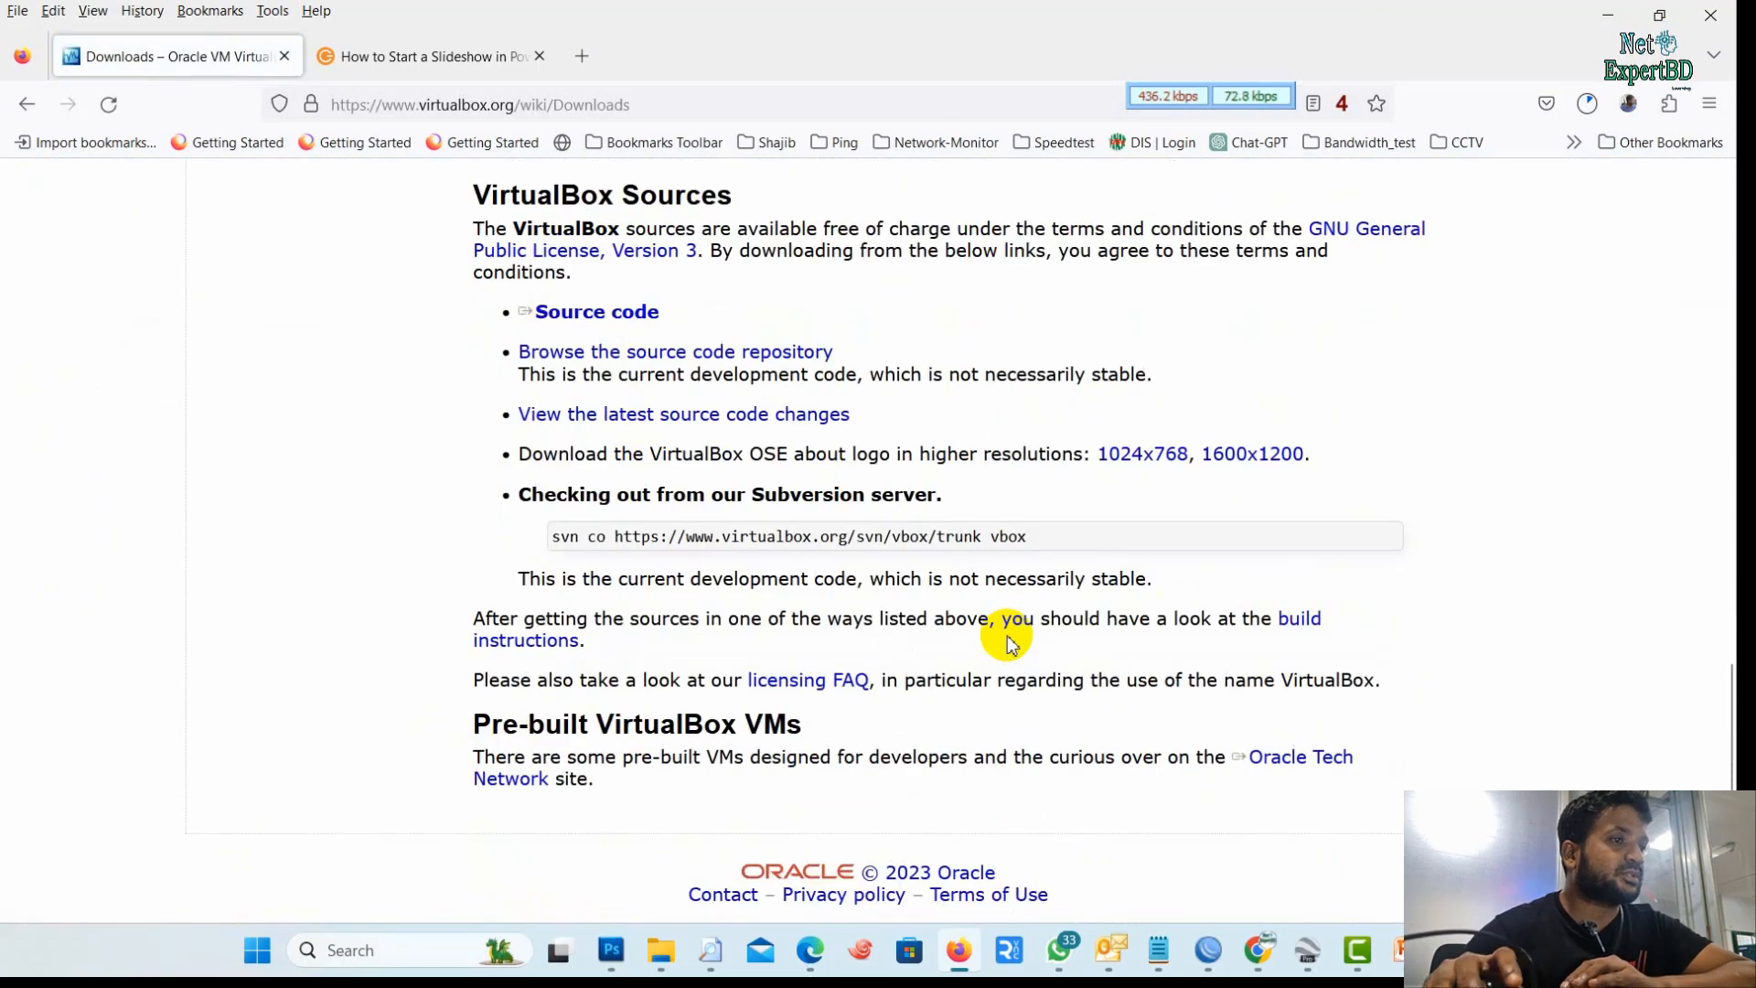
pyautogui.scroll(8, 707, 720)
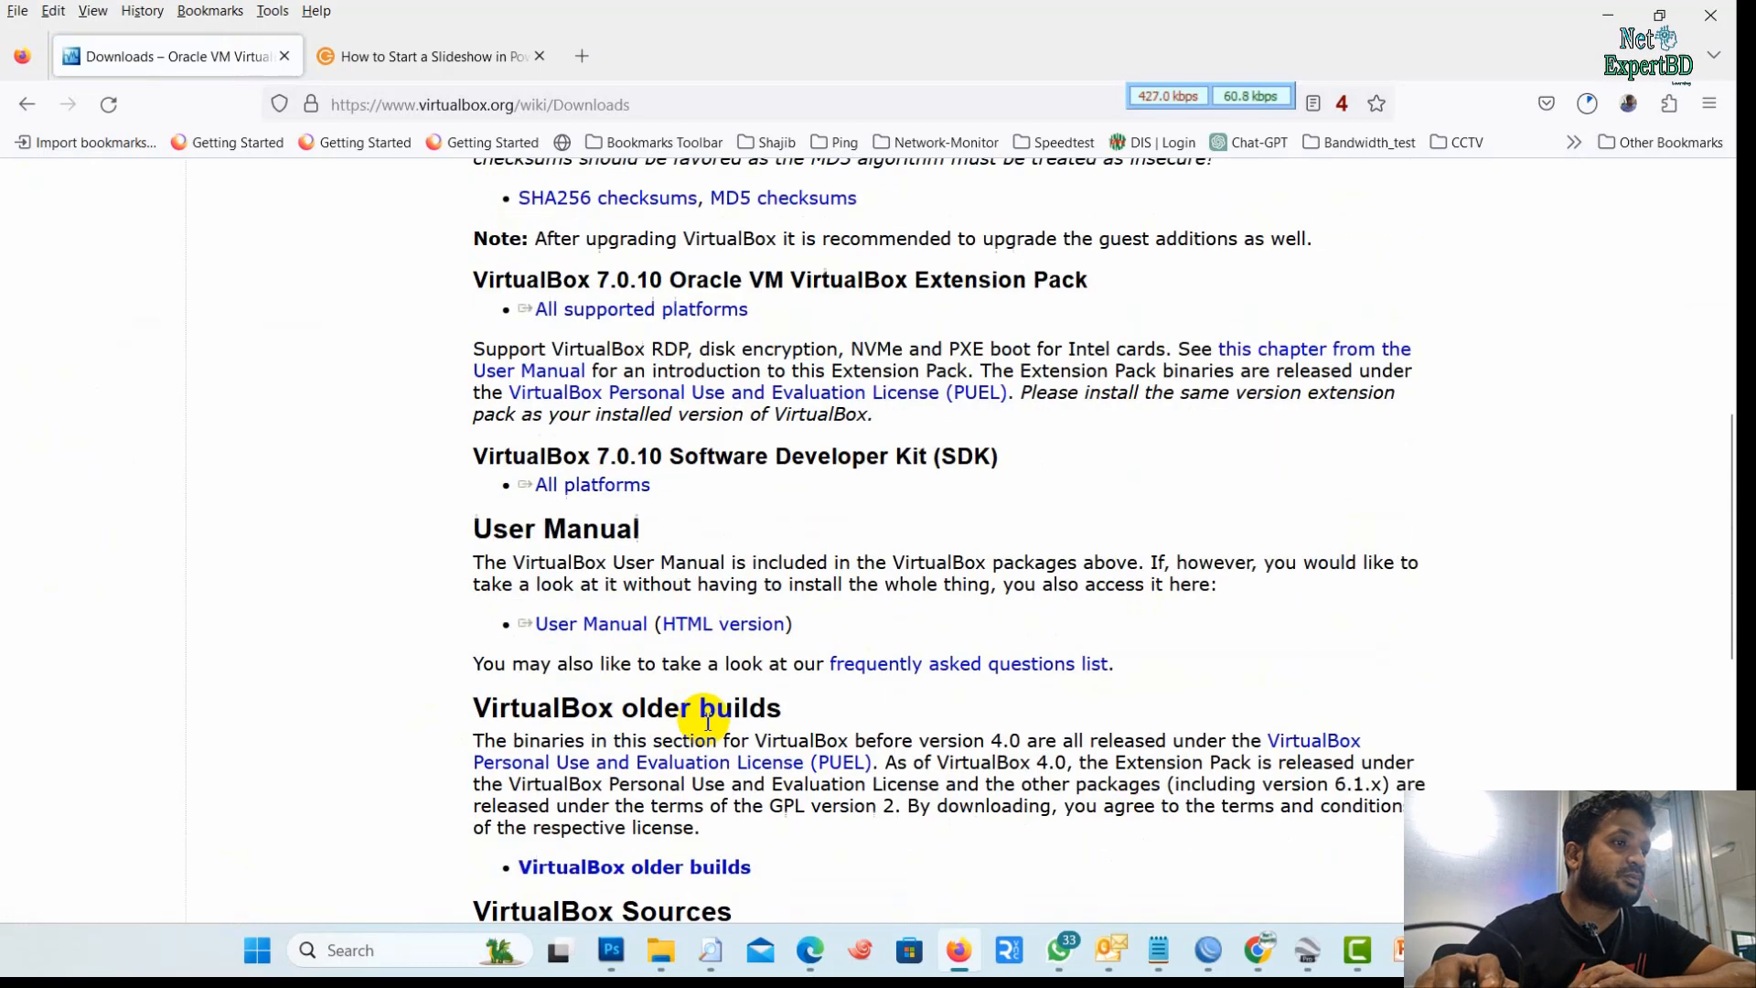
pyautogui.doubleClick(547, 275)
pyautogui.click(598, 270)
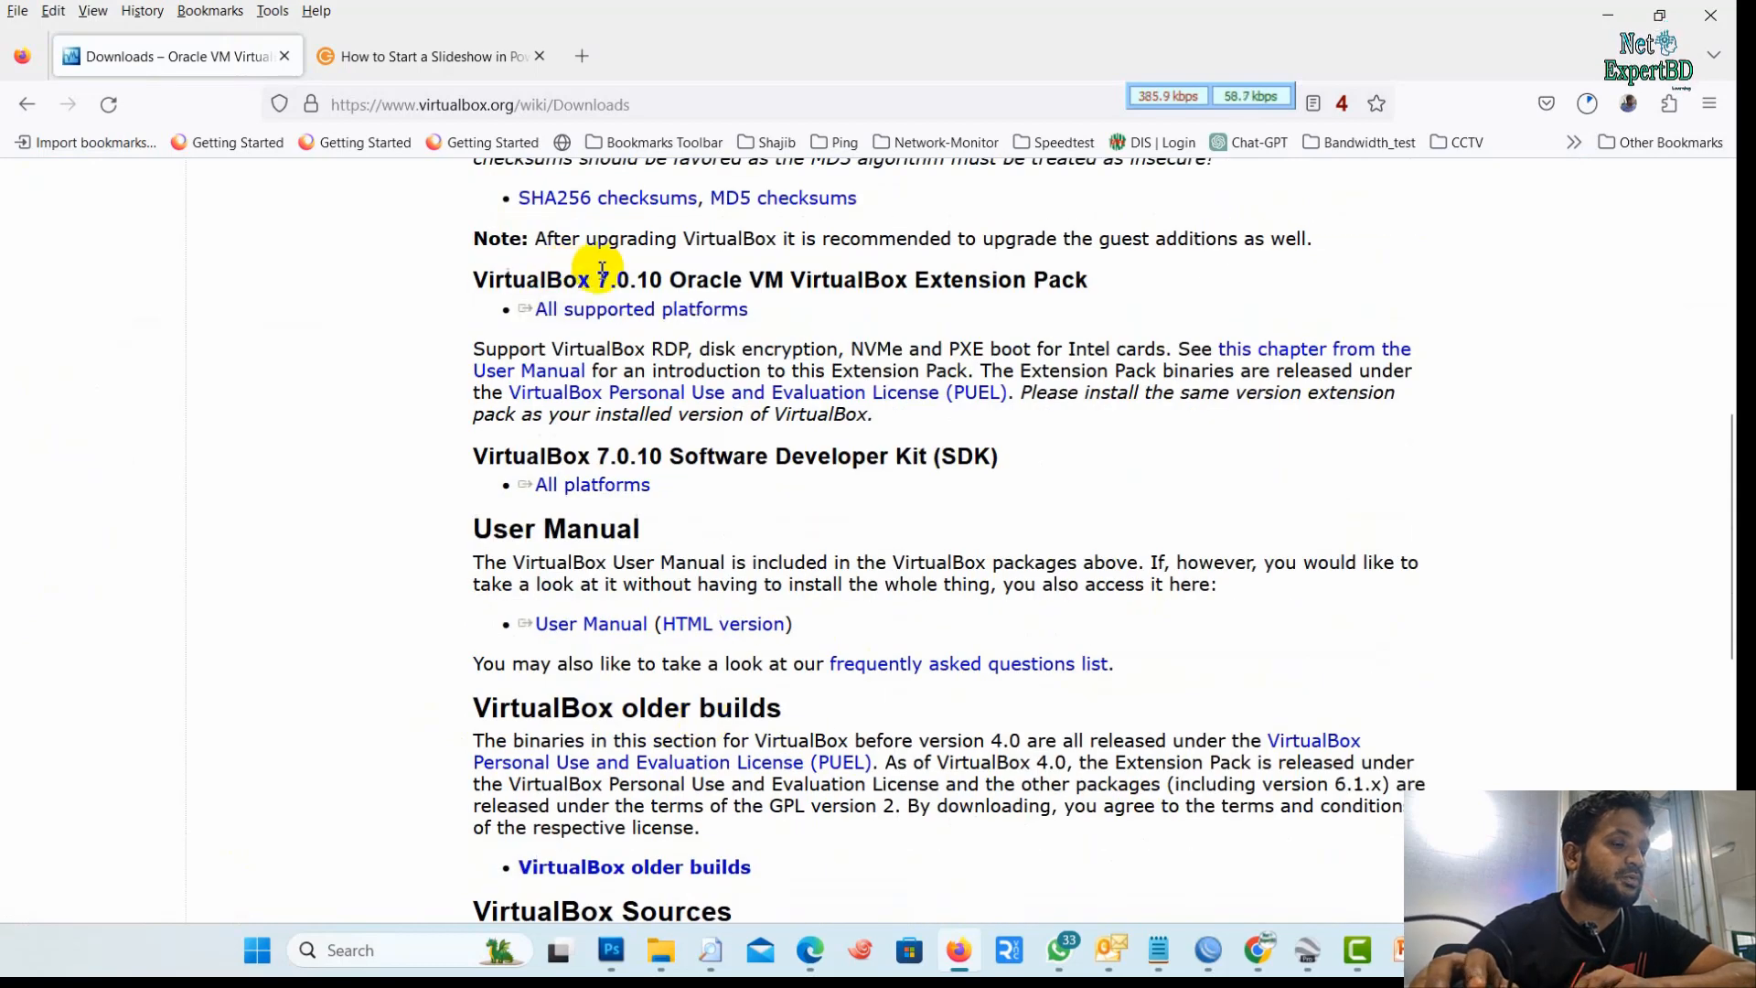
pyautogui.doubleClick(566, 457)
pyautogui.click(668, 524)
pyautogui.scroll(7, 669, 524)
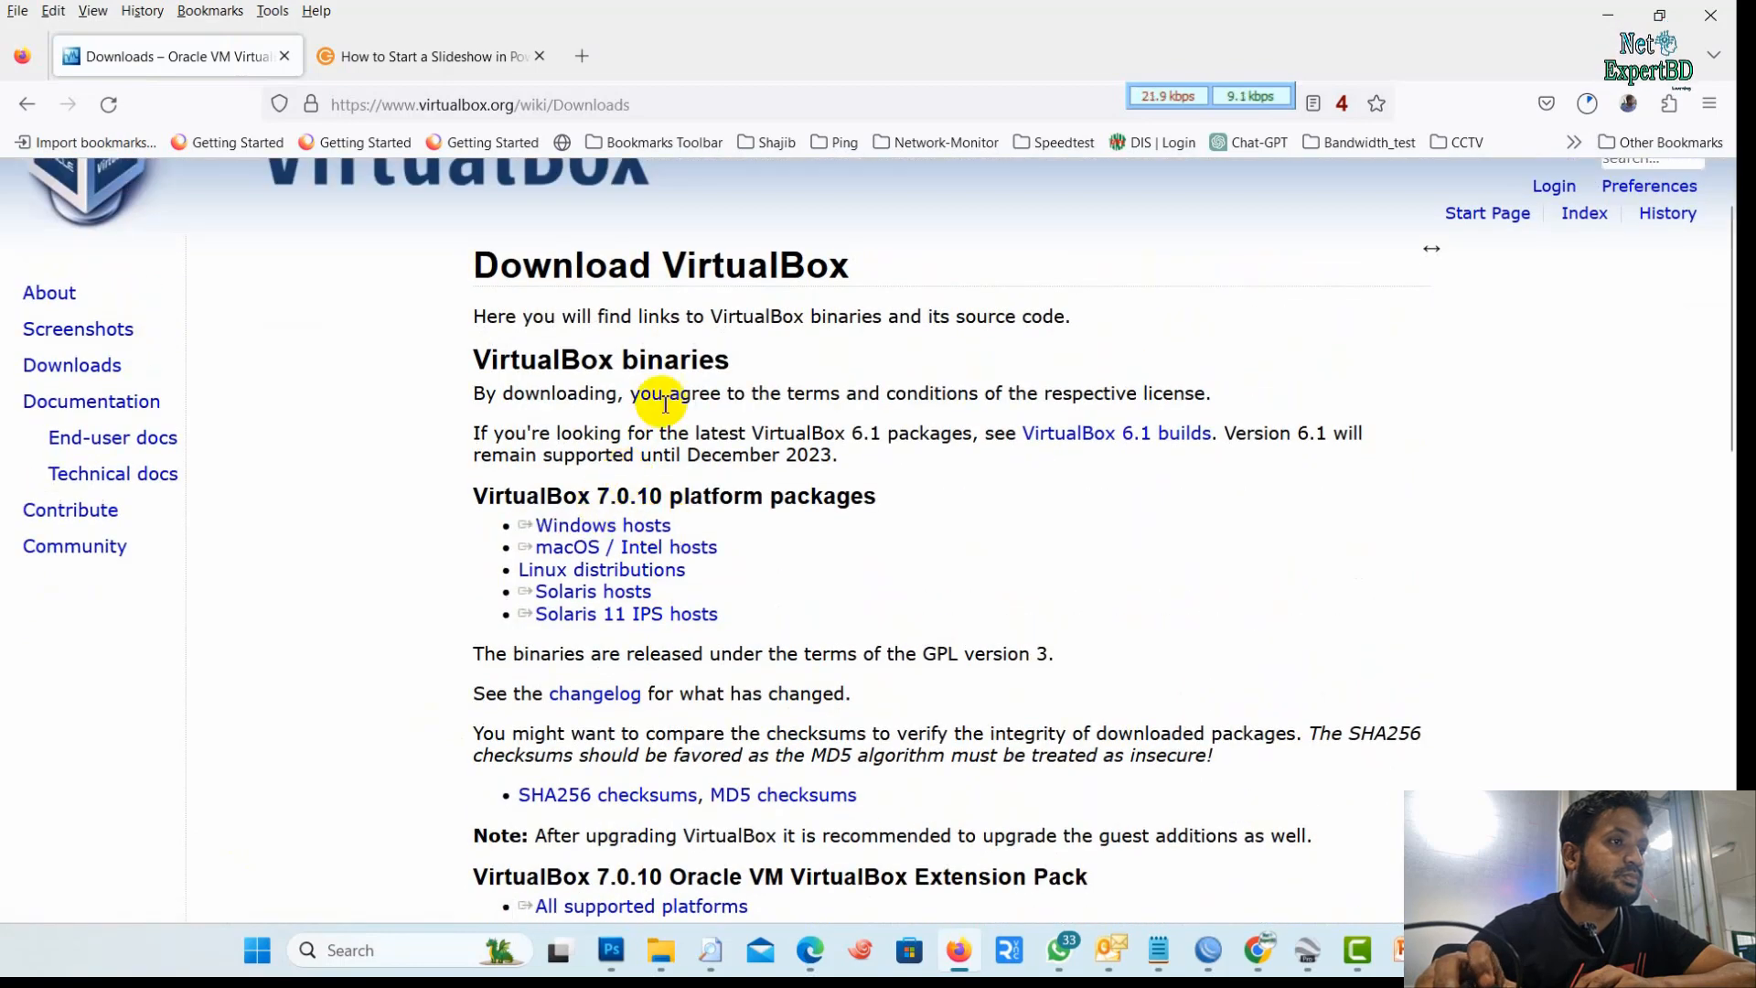
pyautogui.scroll(1, 660, 416)
pyautogui.scroll(-1, 659, 428)
pyautogui.tripleClick(610, 511)
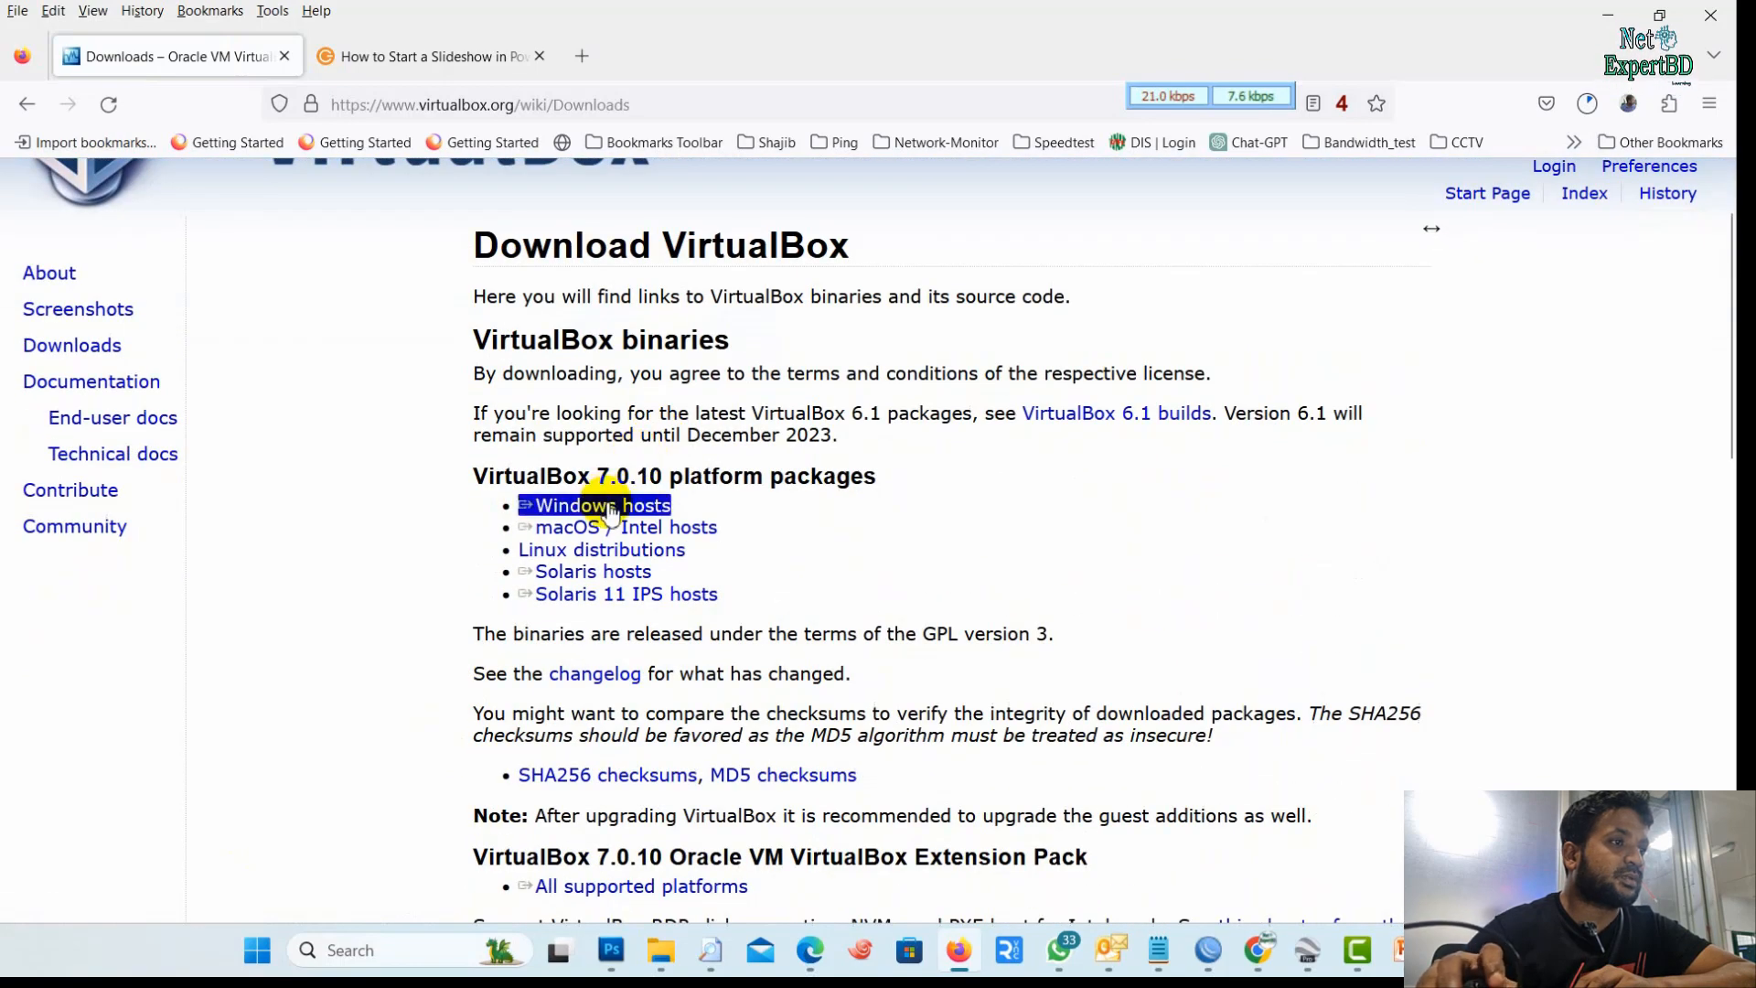
pyautogui.click(610, 511)
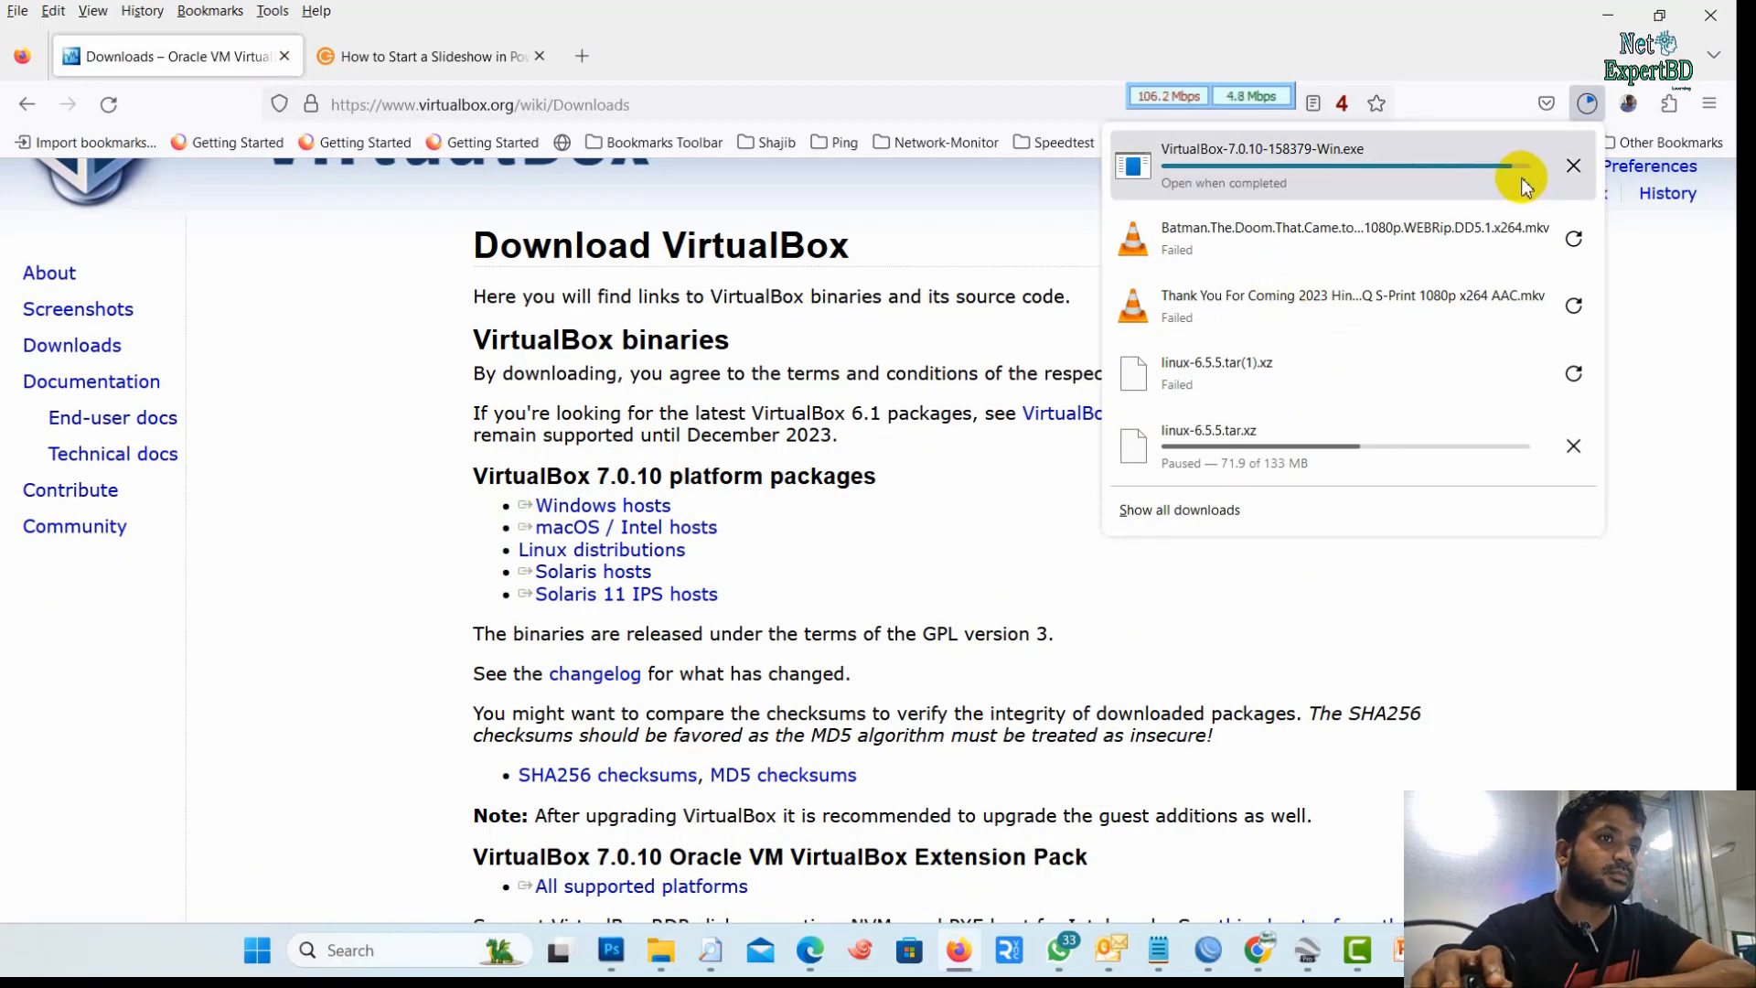
# Run the downloaded VirtualBox-7.0.10-158379-Win installer and start the installation with default settings, proceeding despite the missing Python dependencies
pyautogui.click(1565, 164)
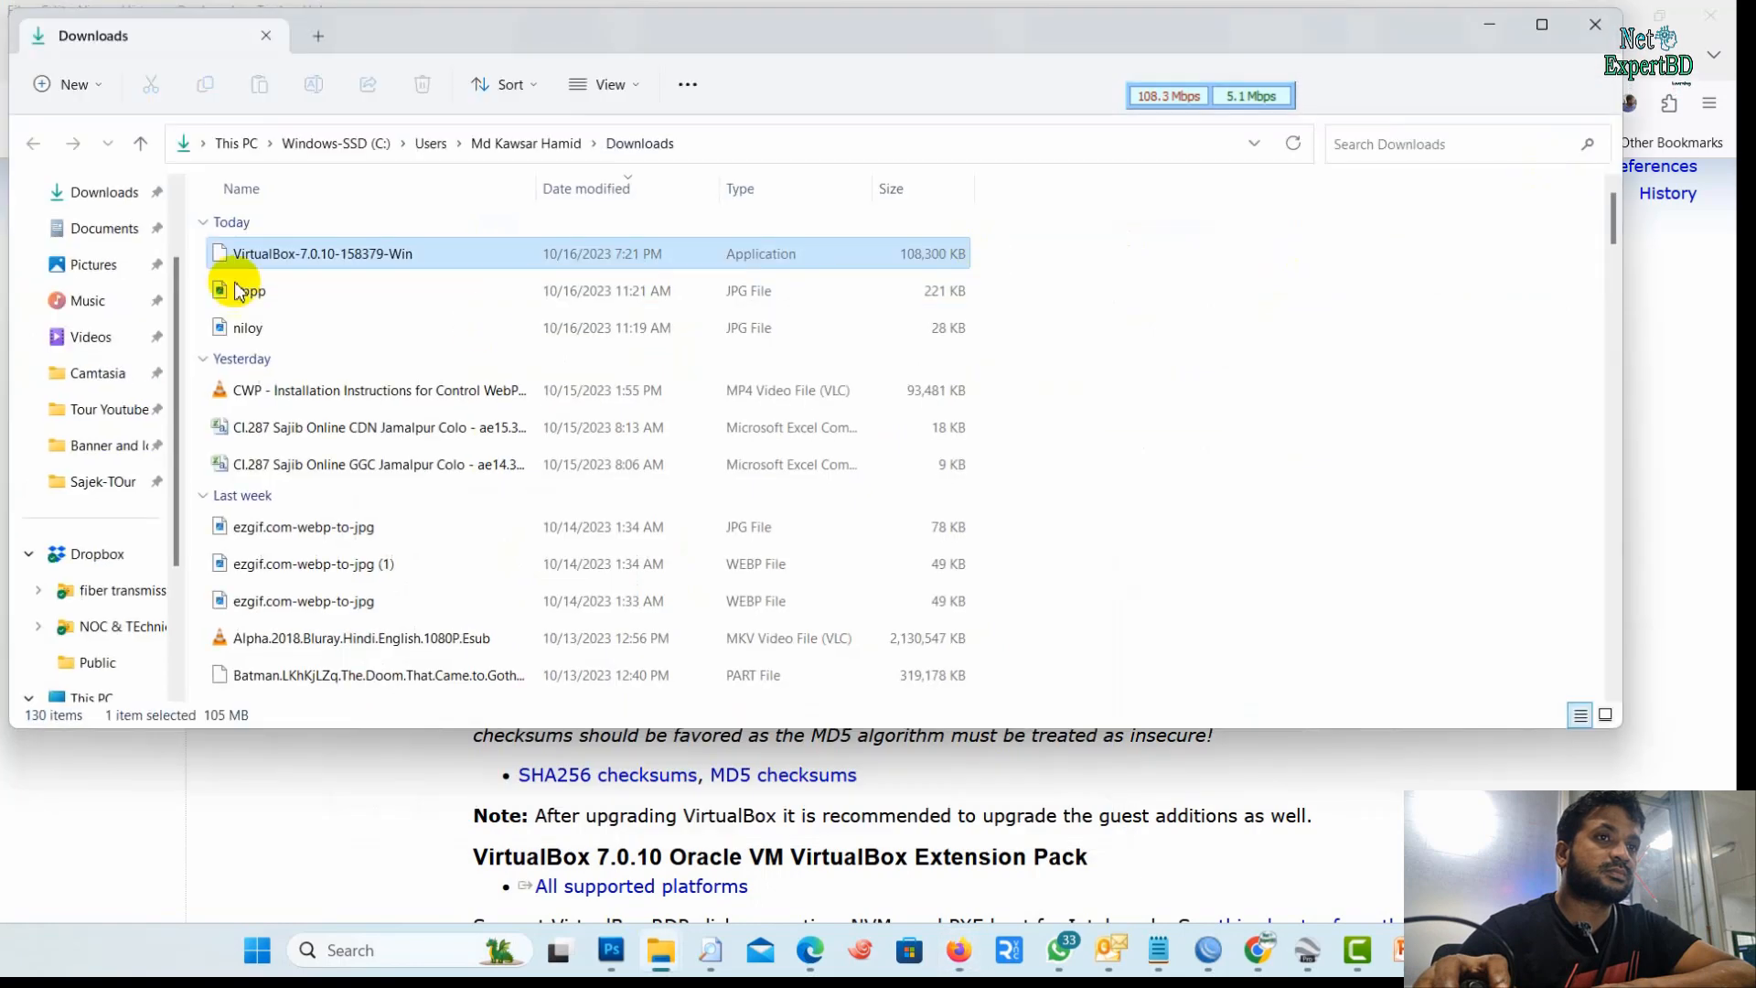
pyautogui.click(351, 266)
pyautogui.doubleClick(350, 266)
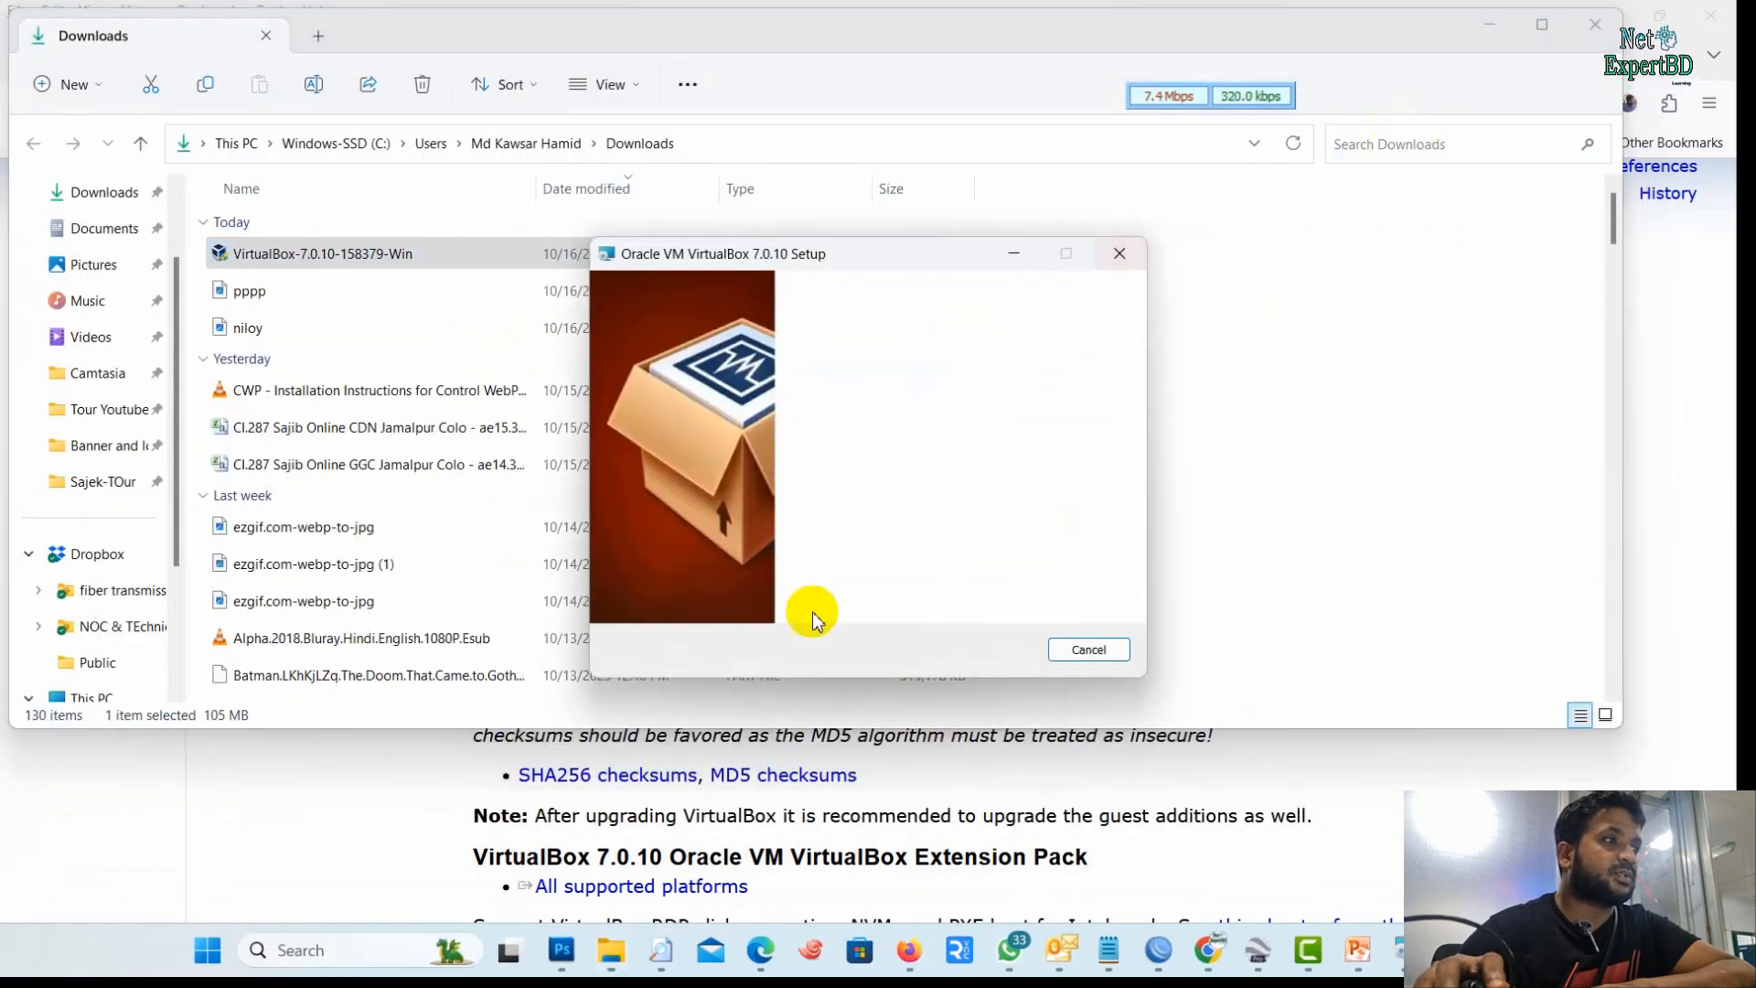
pyautogui.click(1001, 653)
pyautogui.click(1001, 653)
pyautogui.click(998, 653)
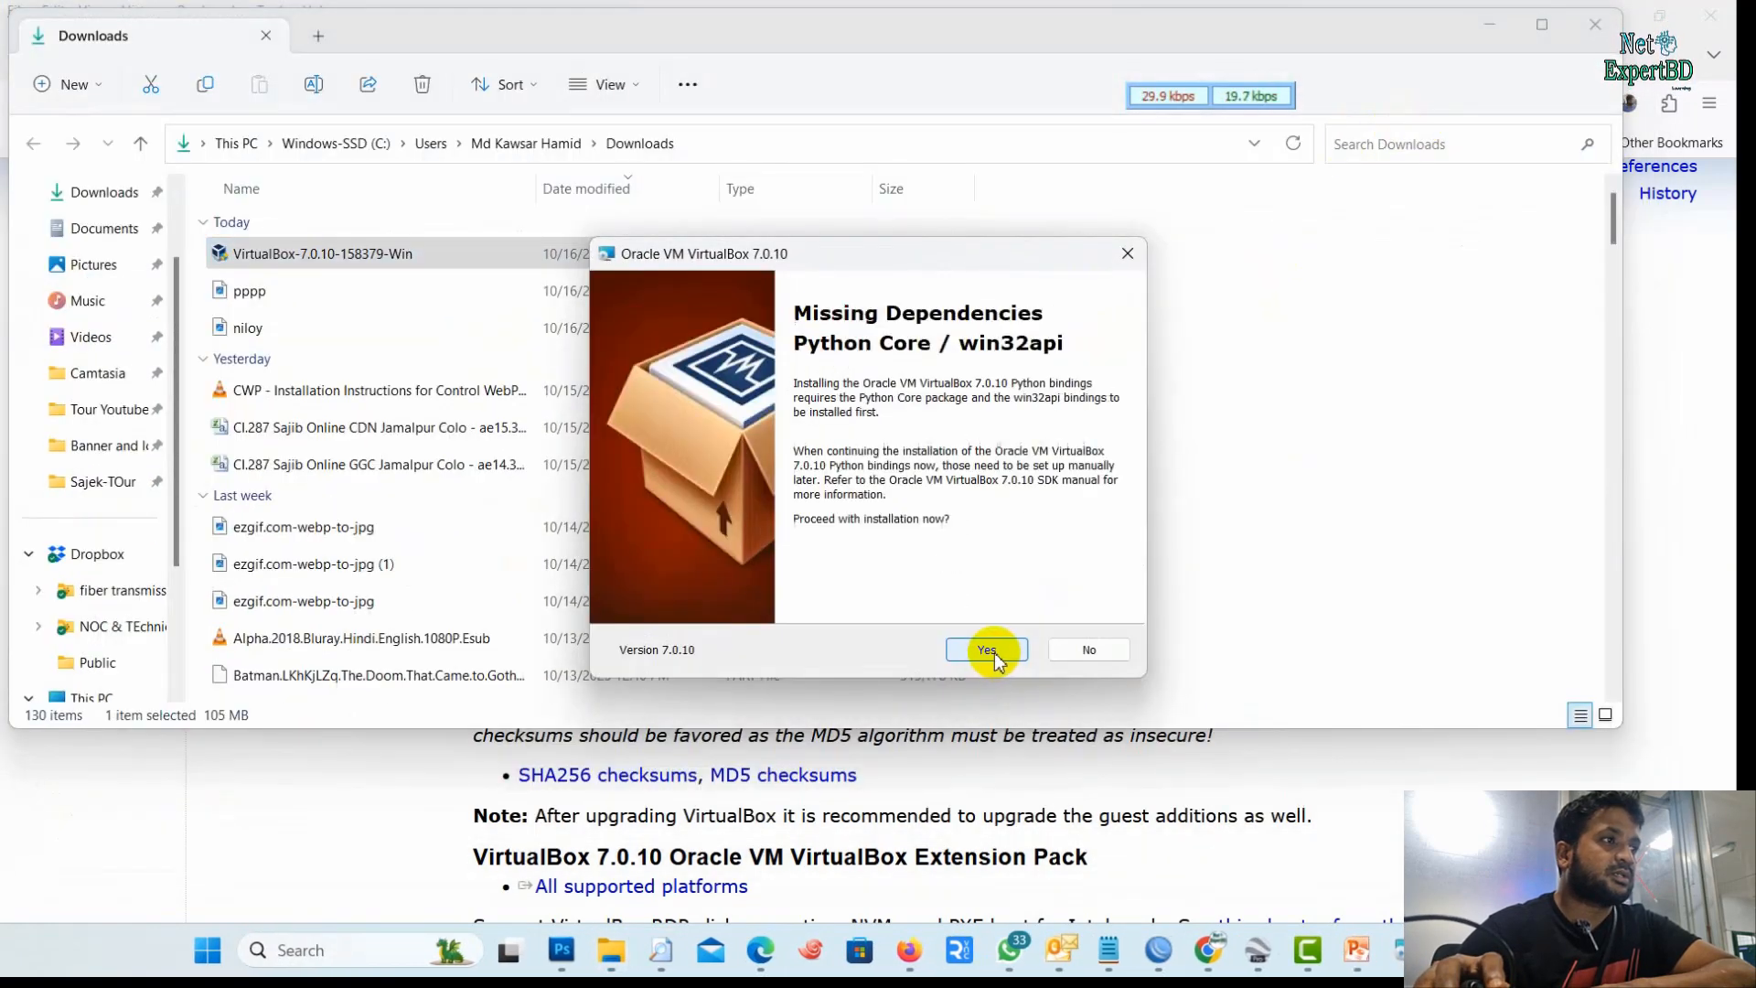
pyautogui.click(997, 653)
pyautogui.click(986, 649)
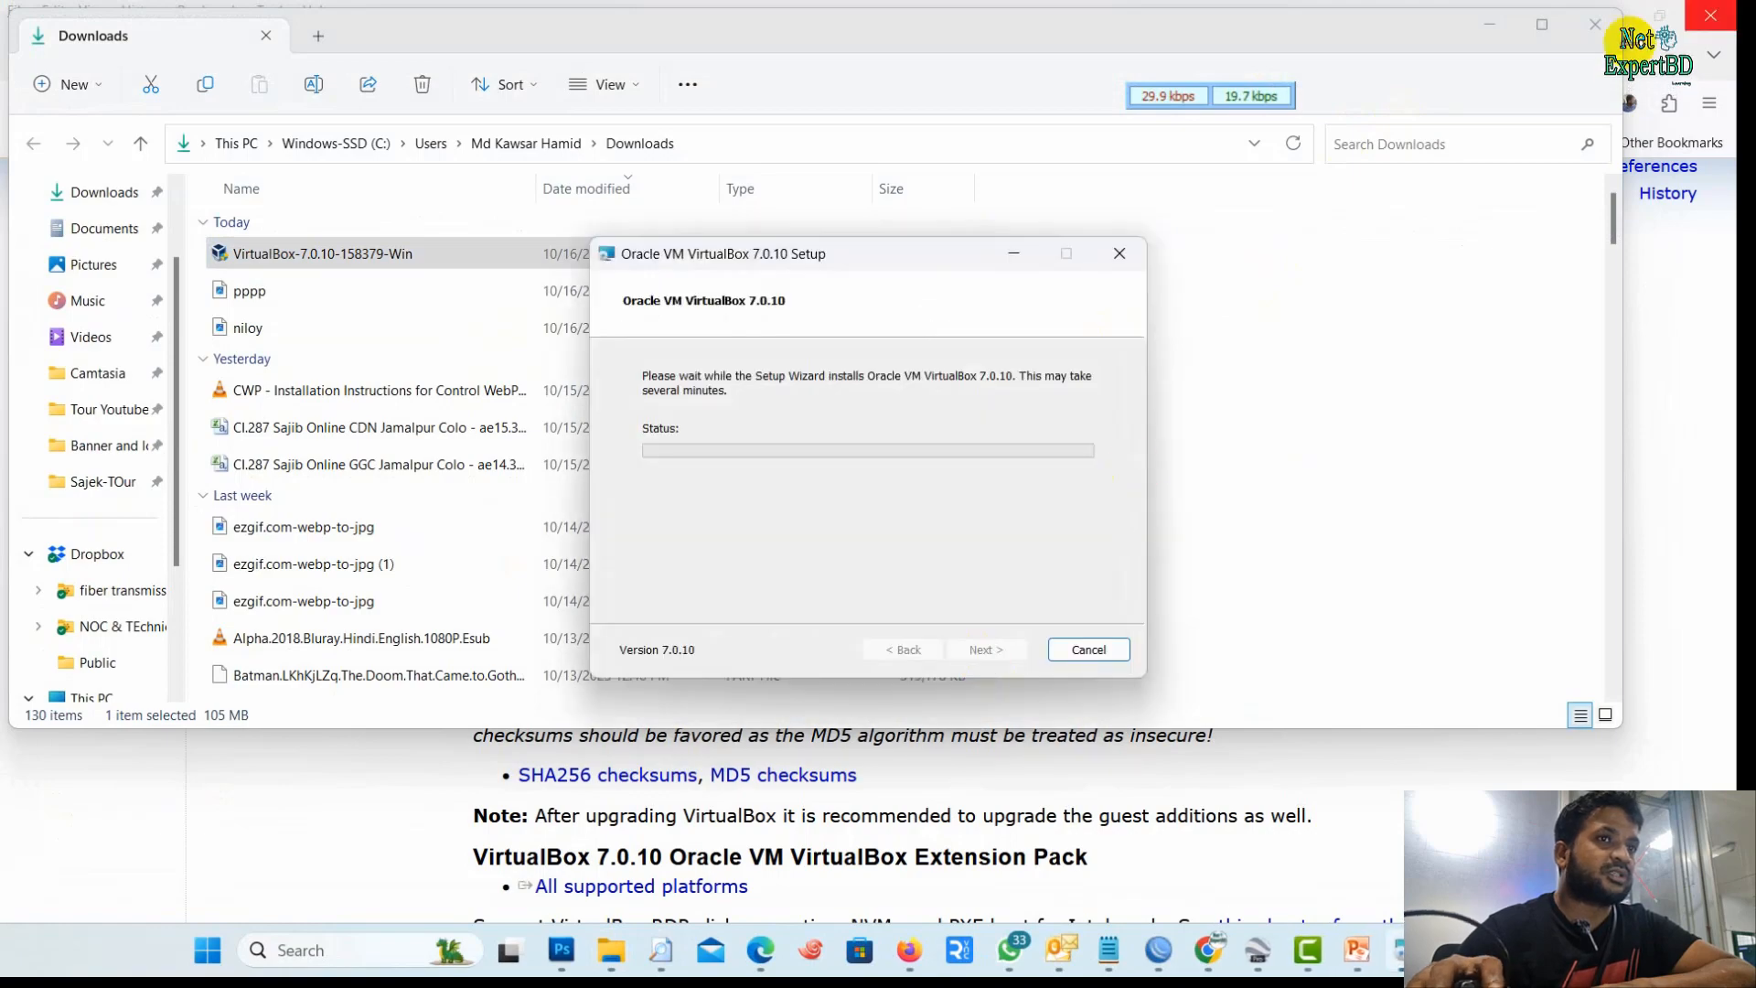
# Minimize the Downloads folder and the browser, and move the VirtualBox setup window to a clear spot on the desktop
pyautogui.click(1495, 33)
pyautogui.click(1603, 25)
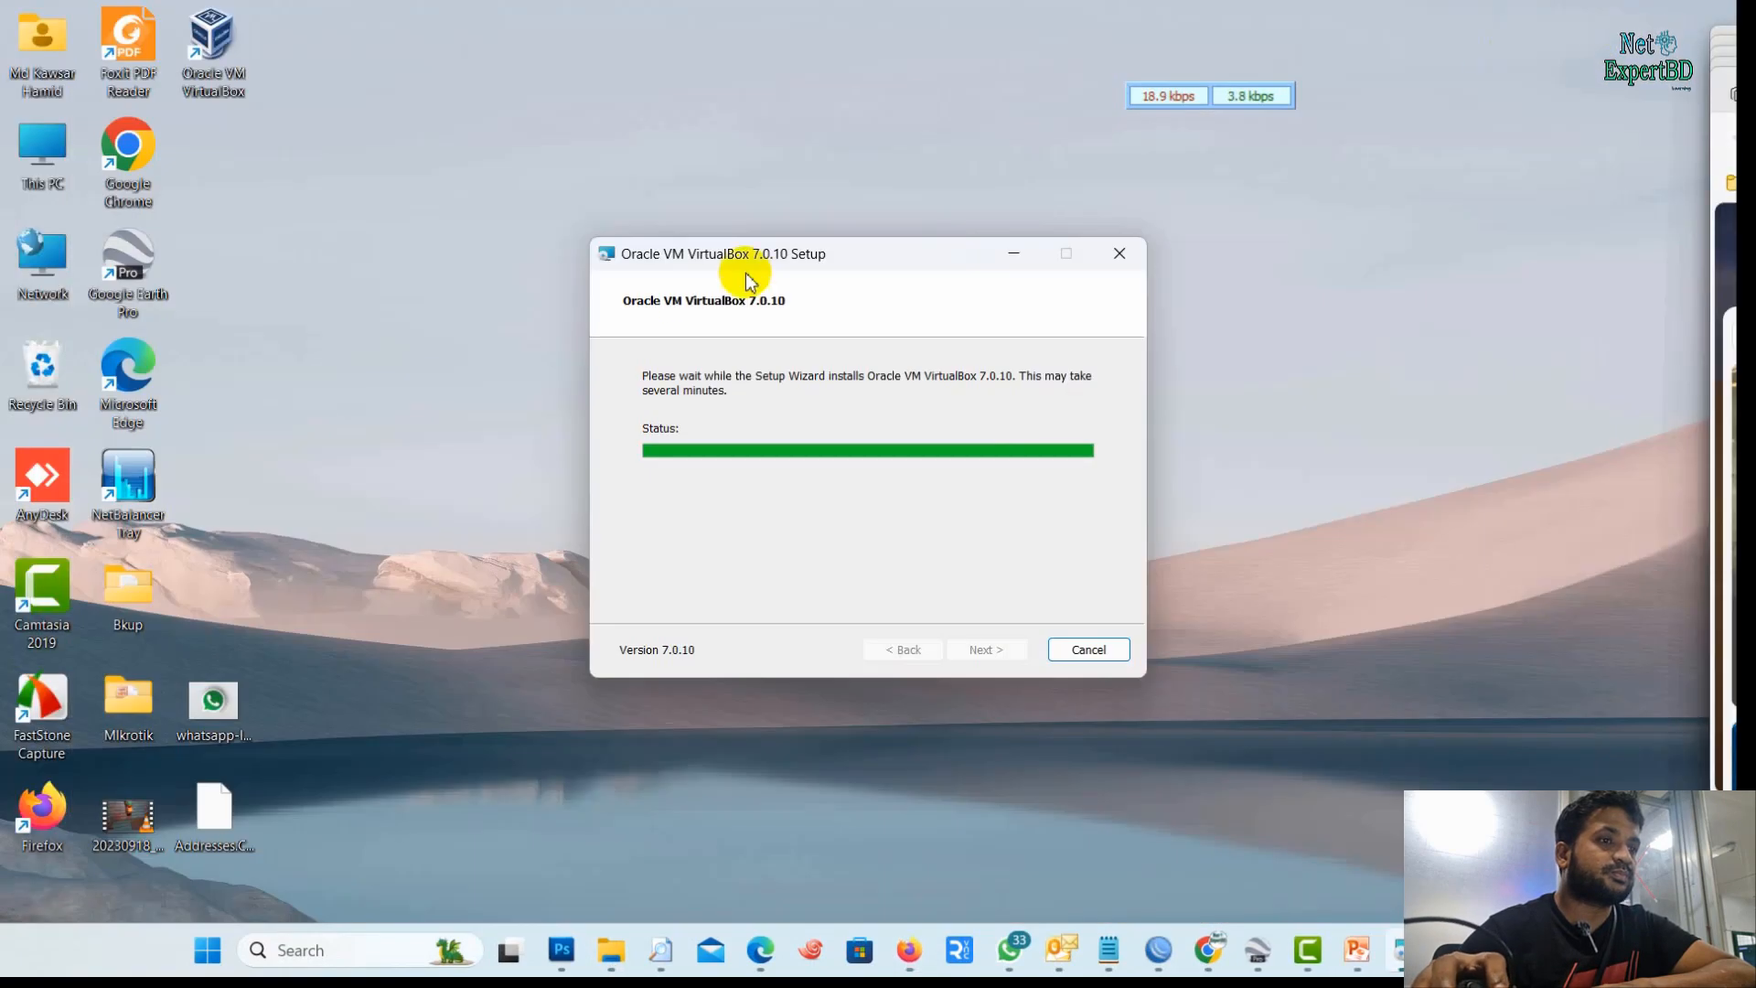
pyautogui.moveTo(866, 252); pyautogui.dragTo(807, 137)
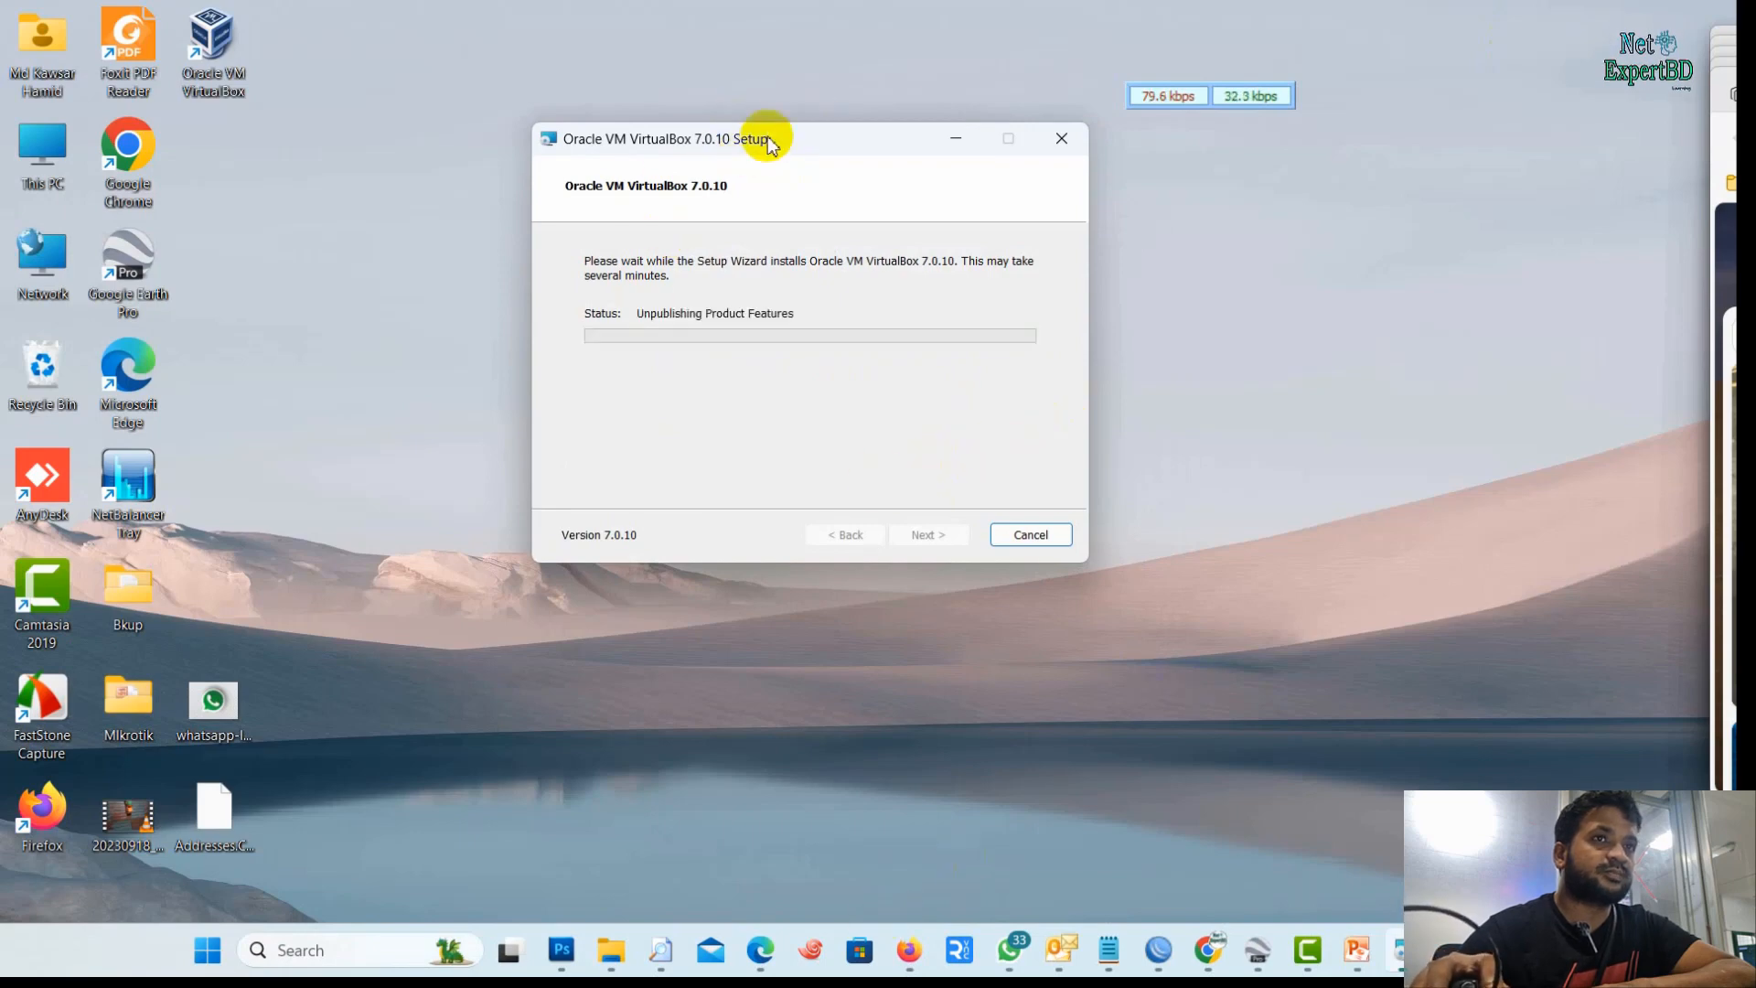
pyautogui.moveTo(763, 146); pyautogui.dragTo(695, 150)
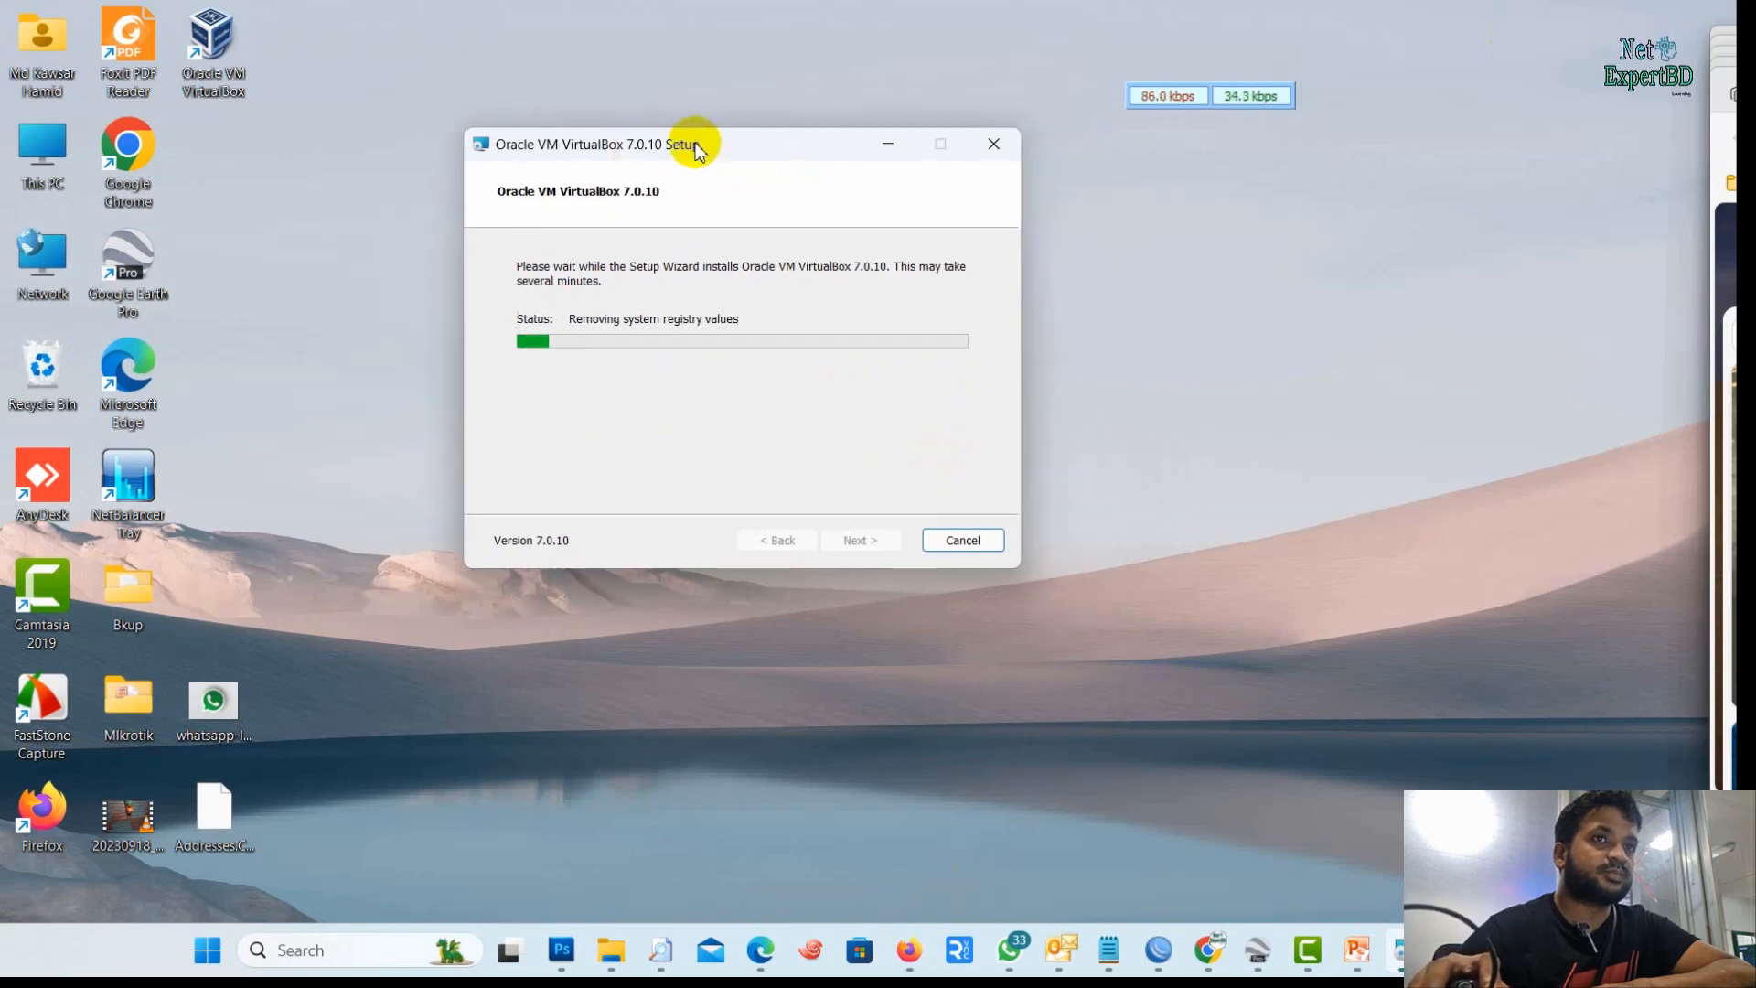
# Check the mikrotik-6.39.3 disc image in the Tools folder, then minimize the folder
pyautogui.click(612, 953)
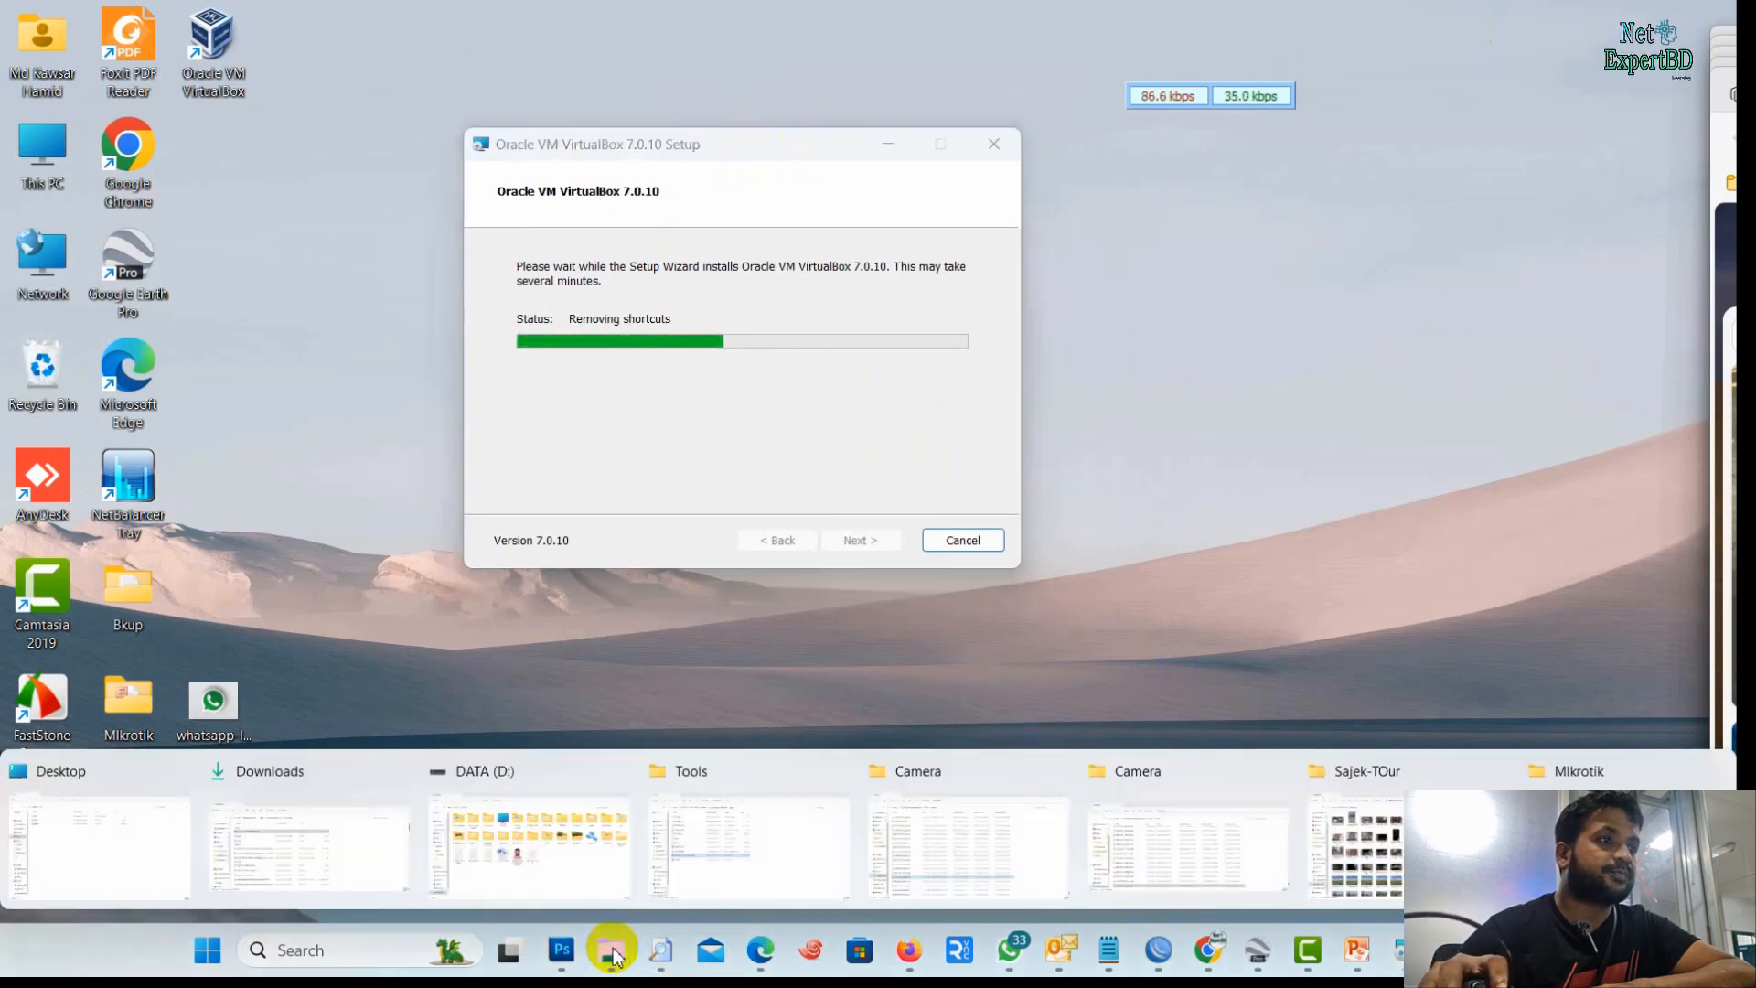
pyautogui.click(794, 892)
pyautogui.click(291, 285)
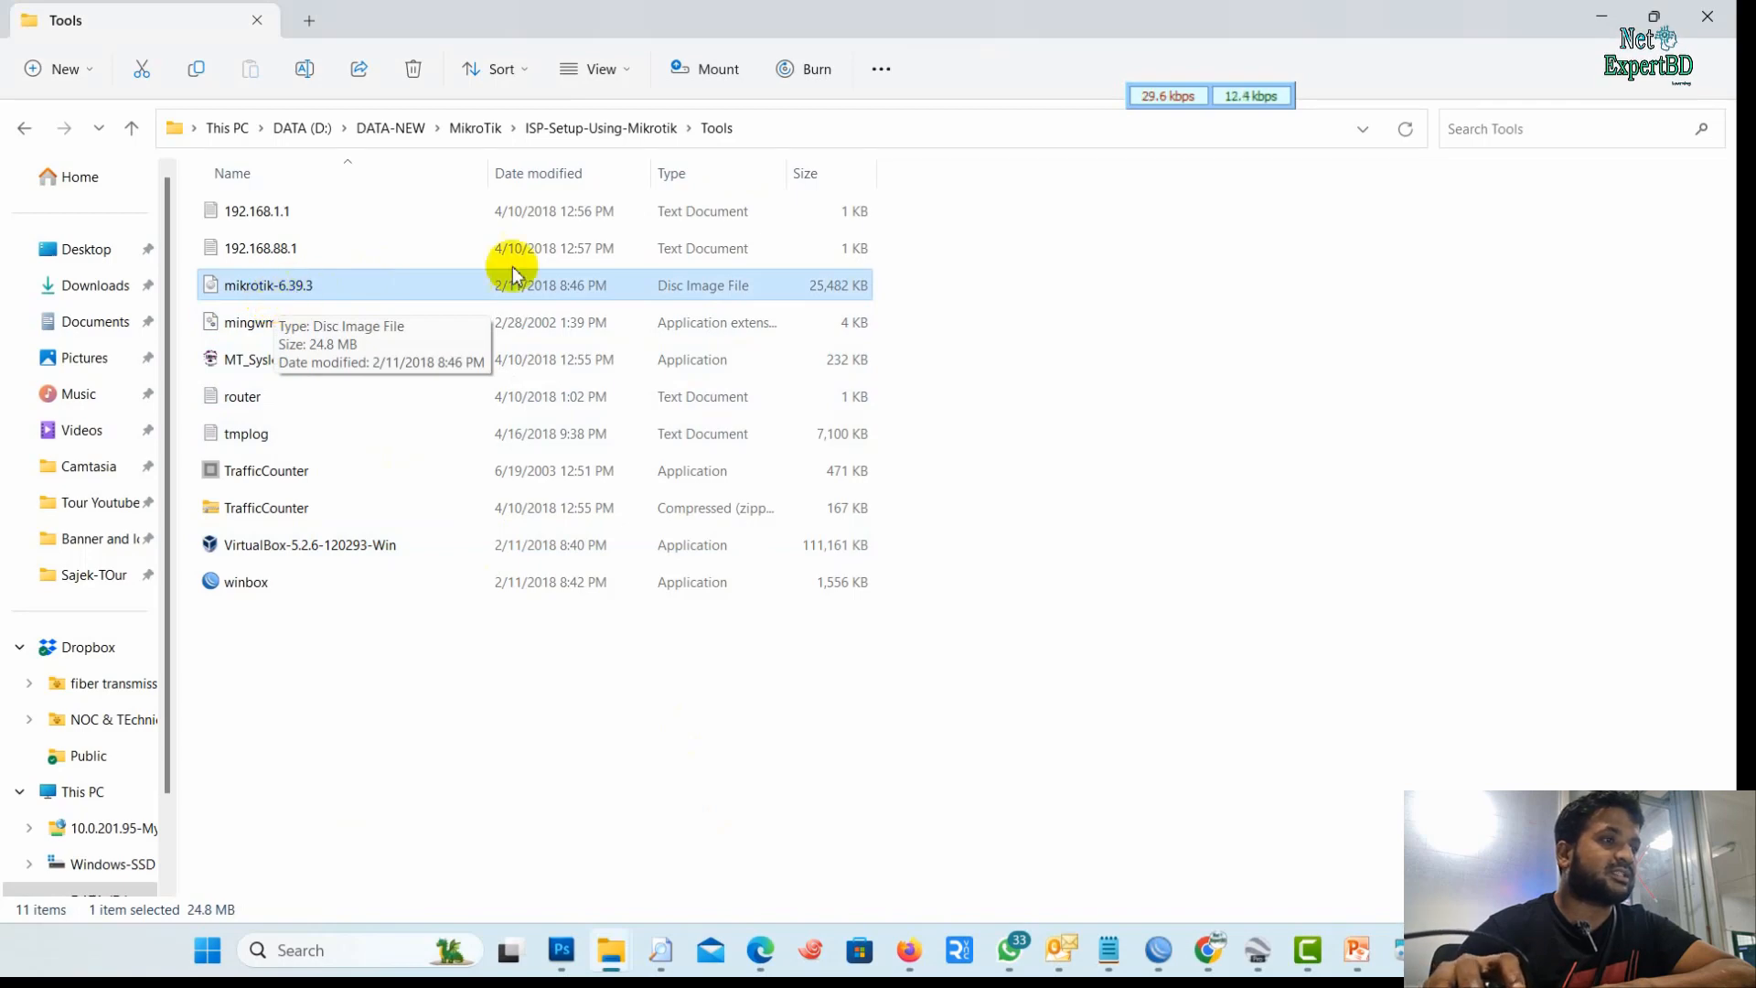
pyautogui.click(1603, 22)
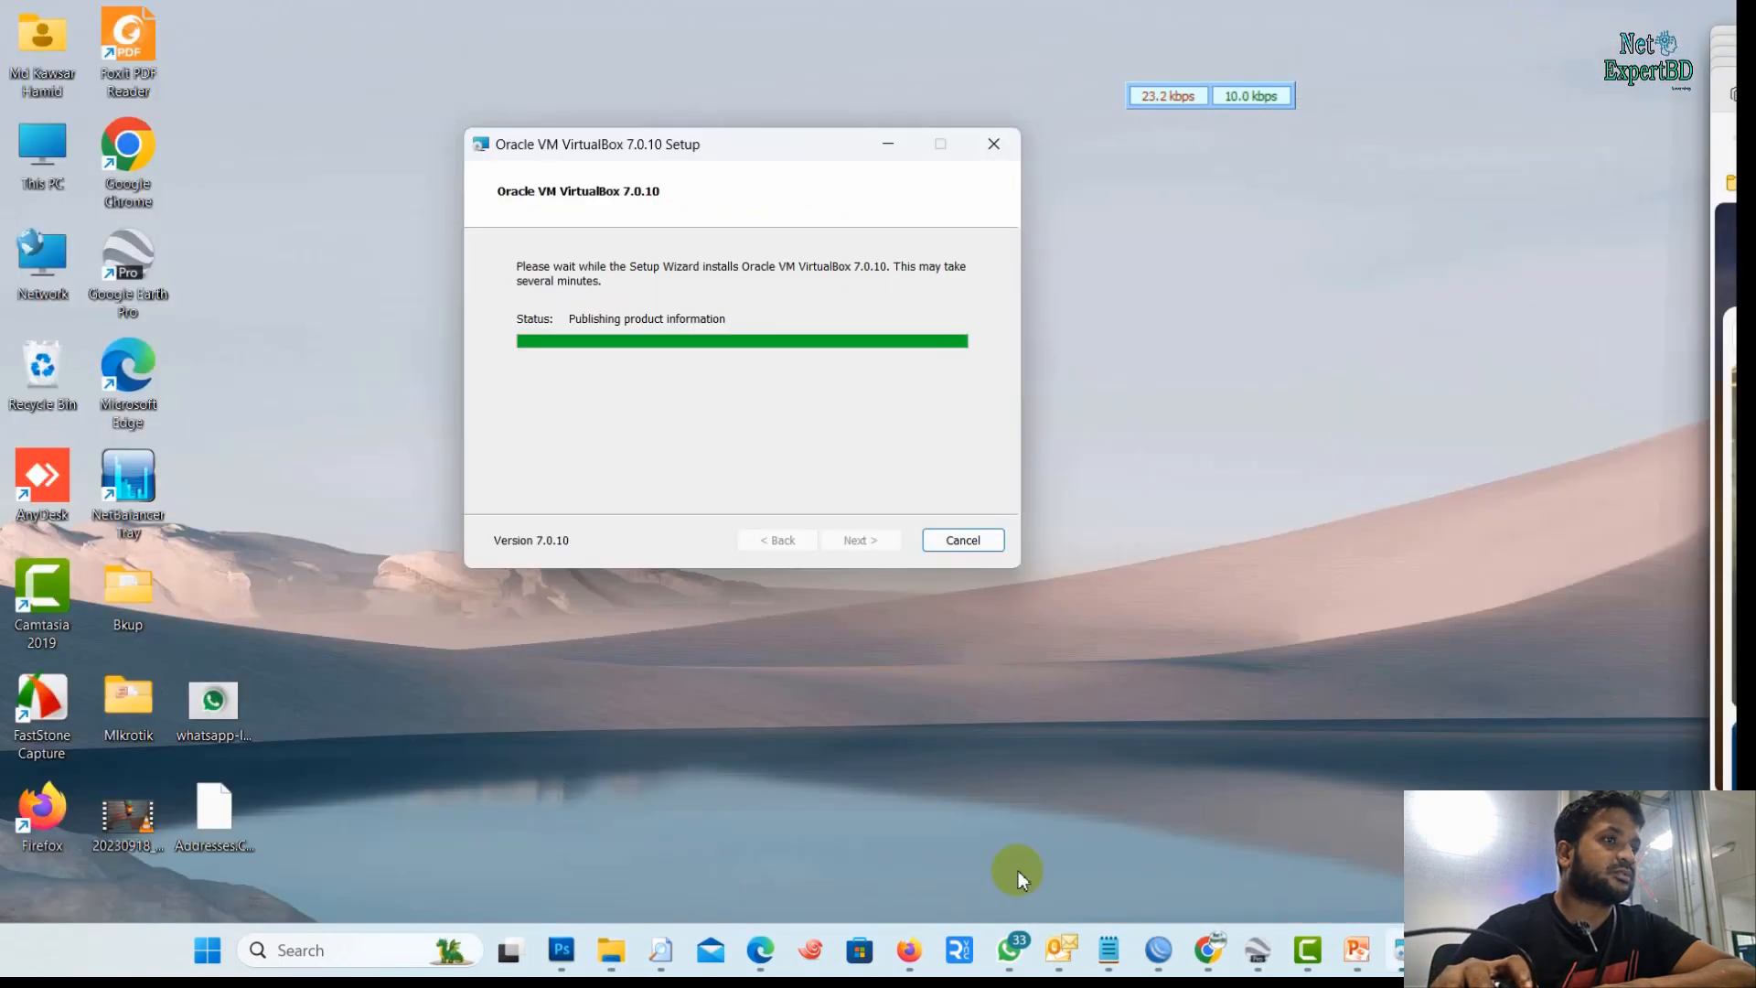
pyautogui.click(908, 951)
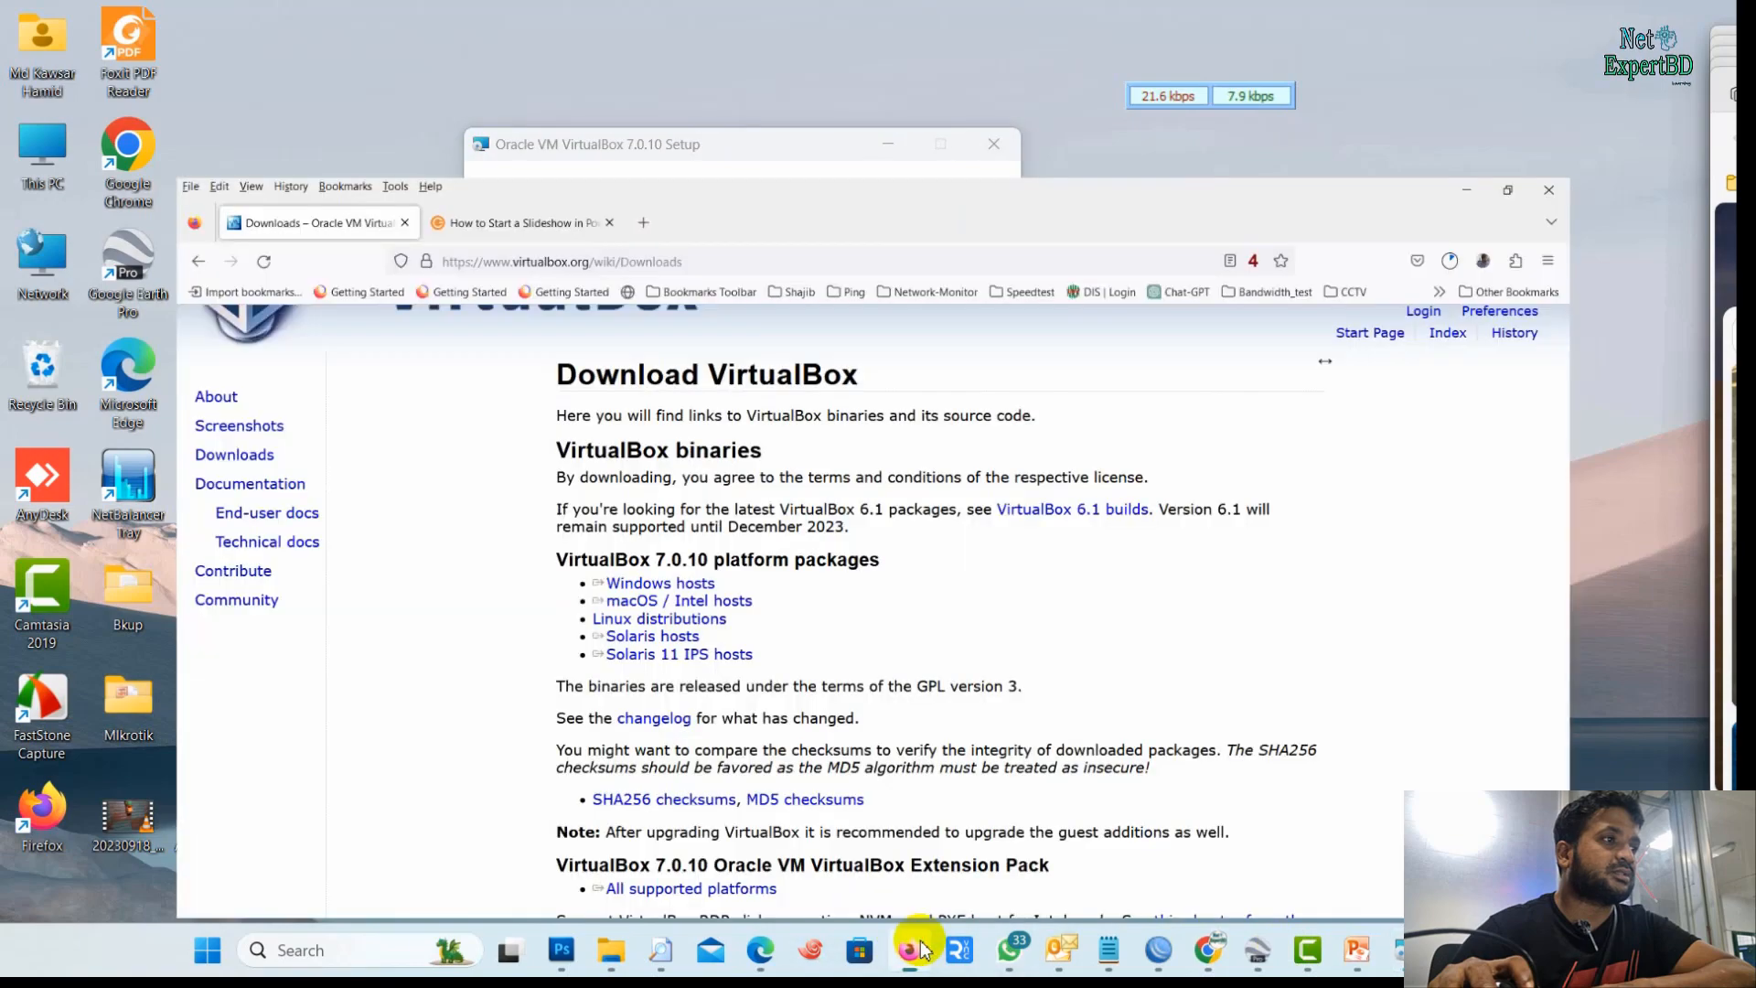
pyautogui.click(584, 56)
pyautogui.write('ww')
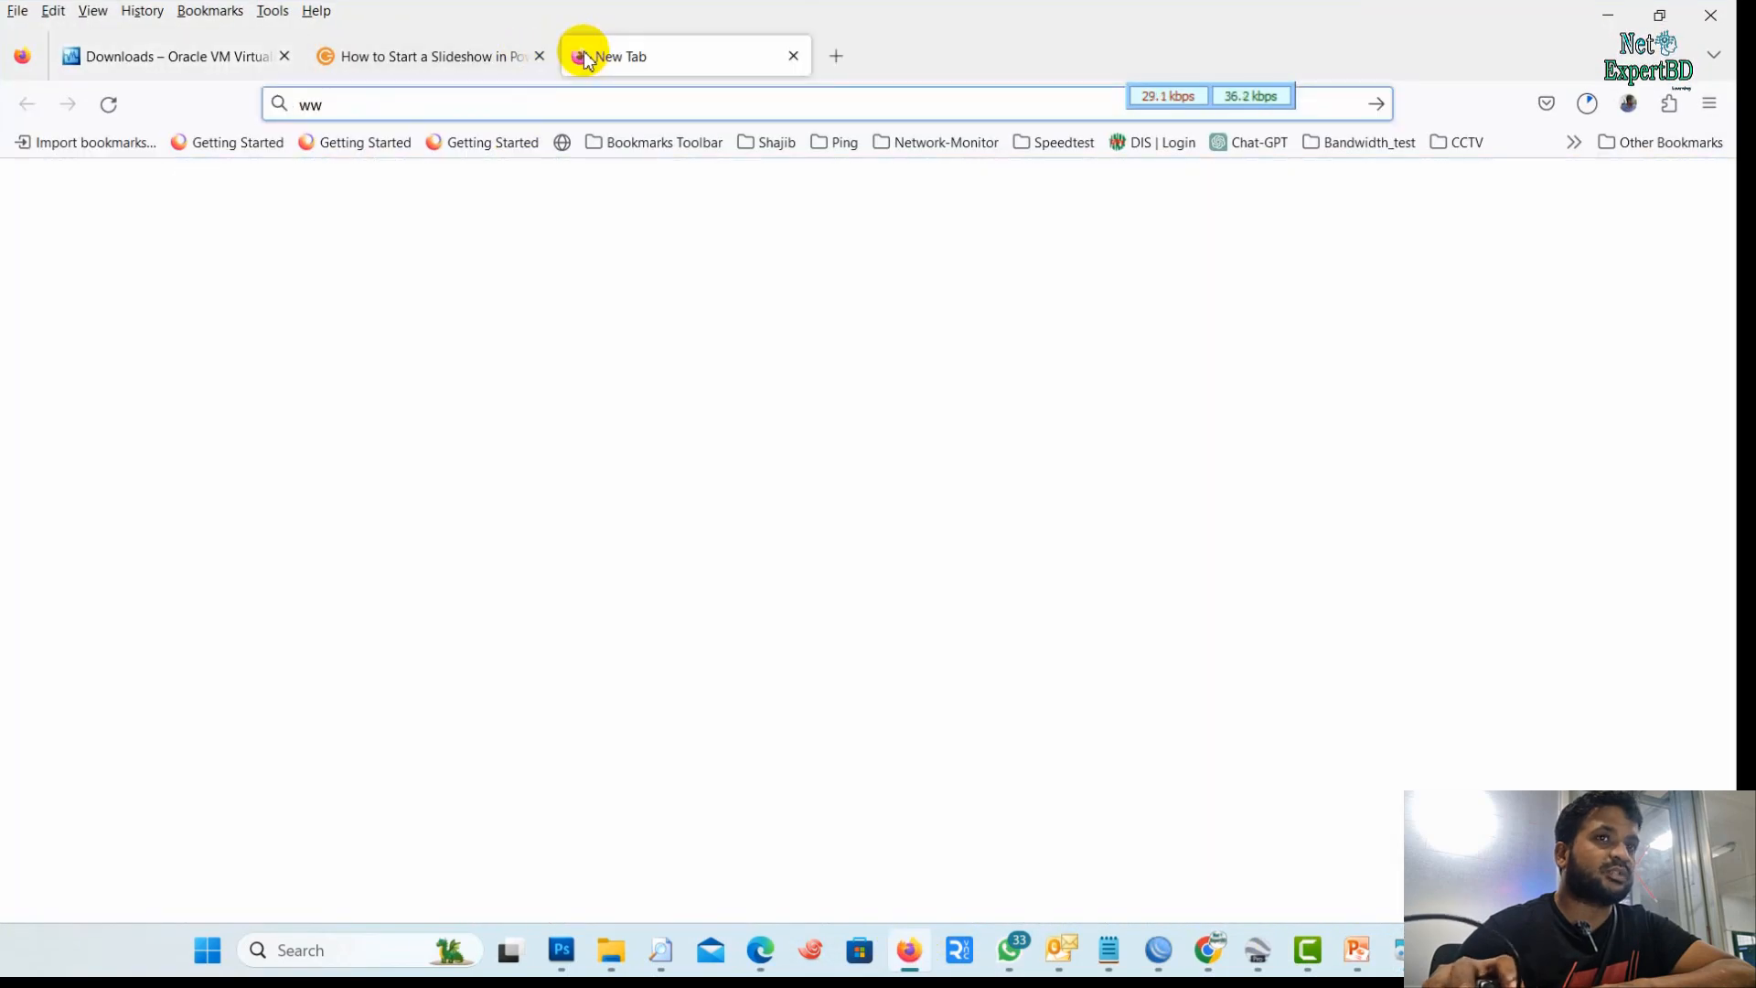
pyautogui.write('w.mik')
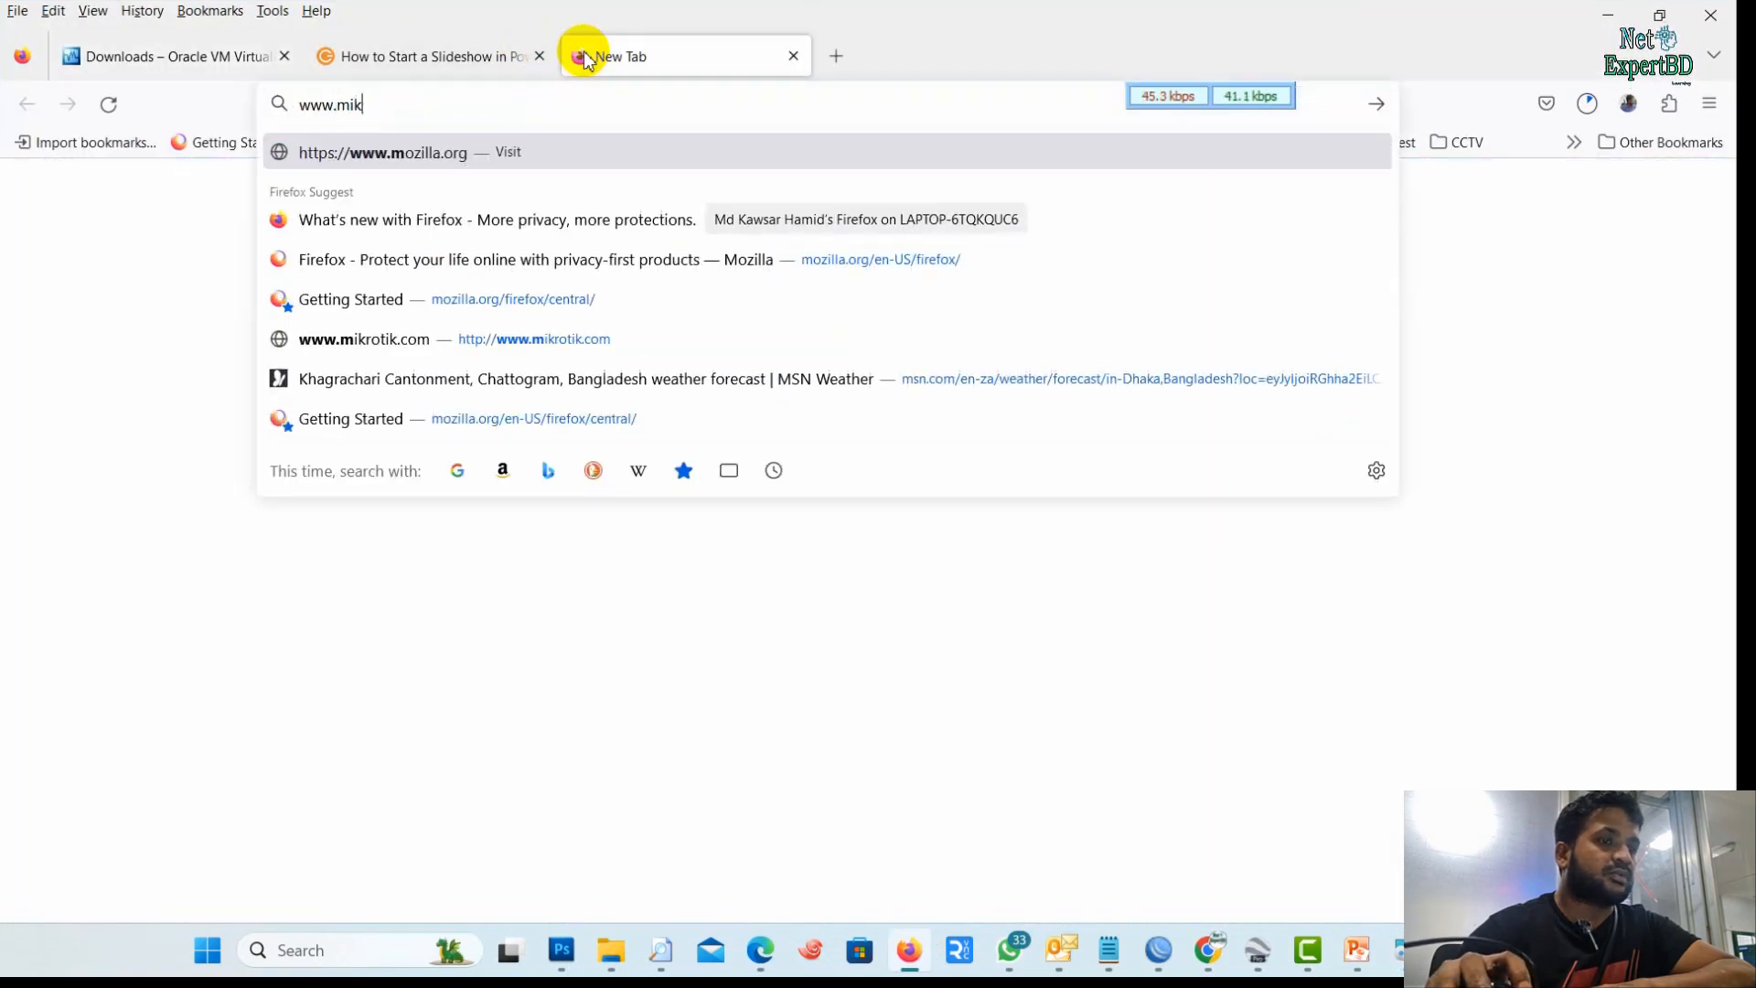
pyautogui.write('rotik.com')
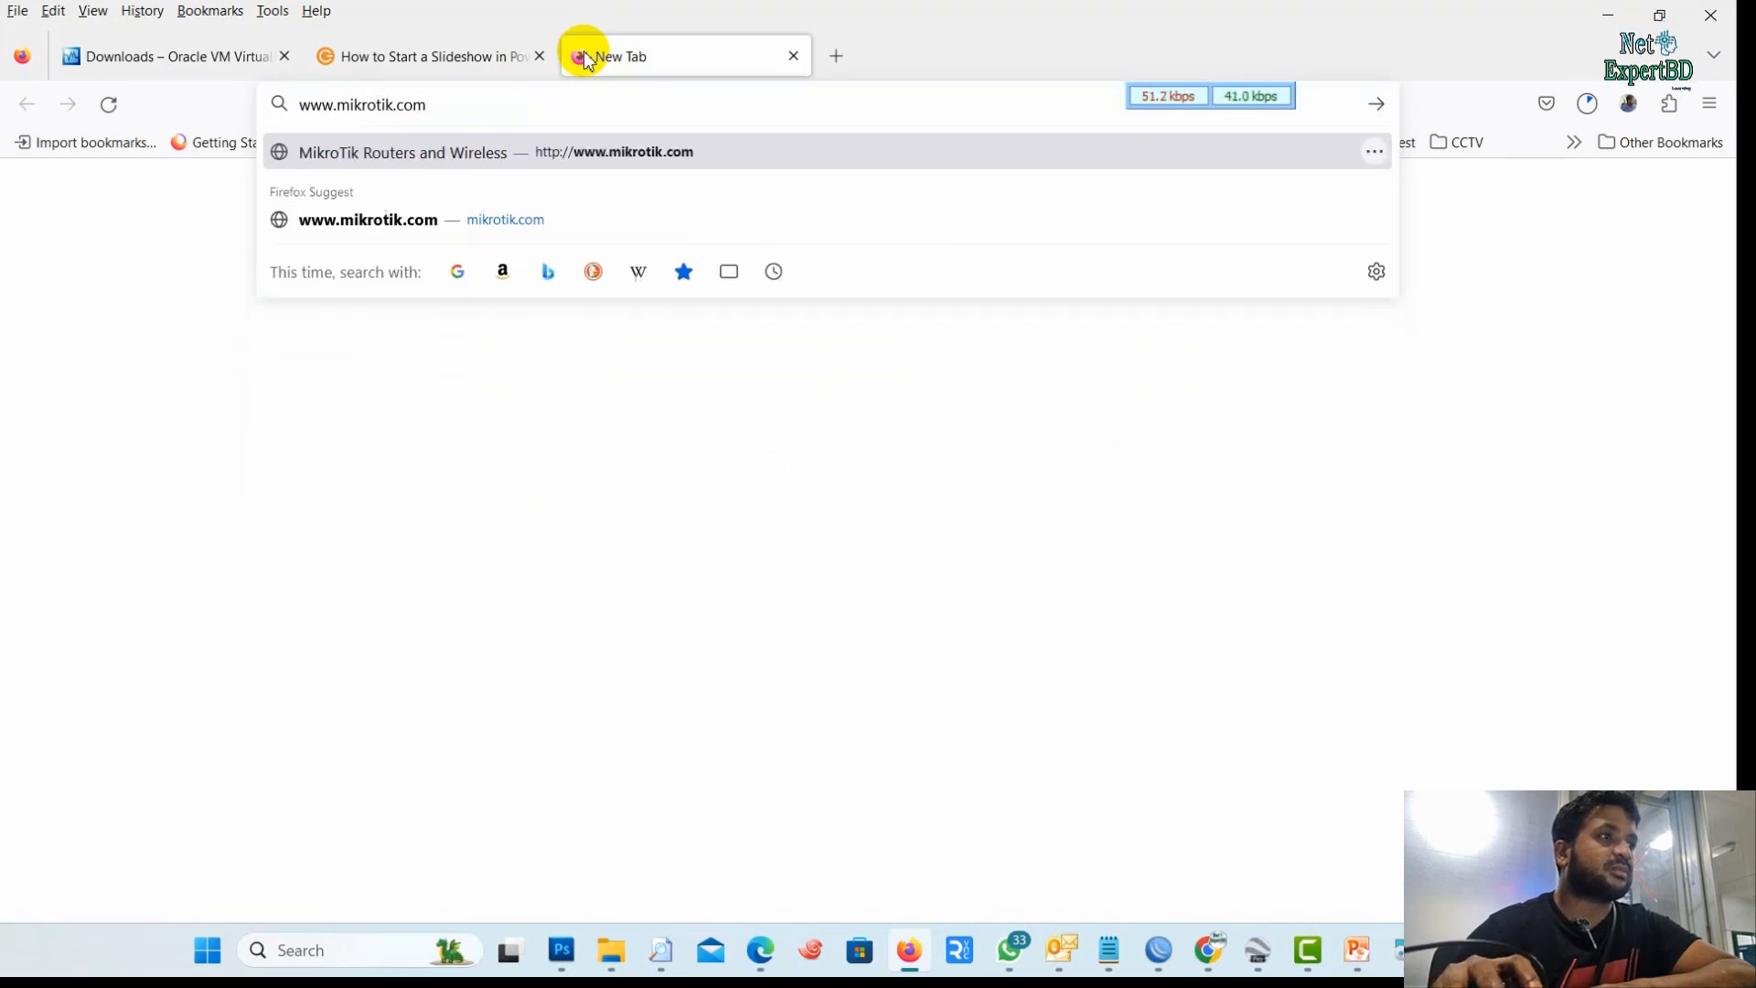
pyautogui.press('Return')
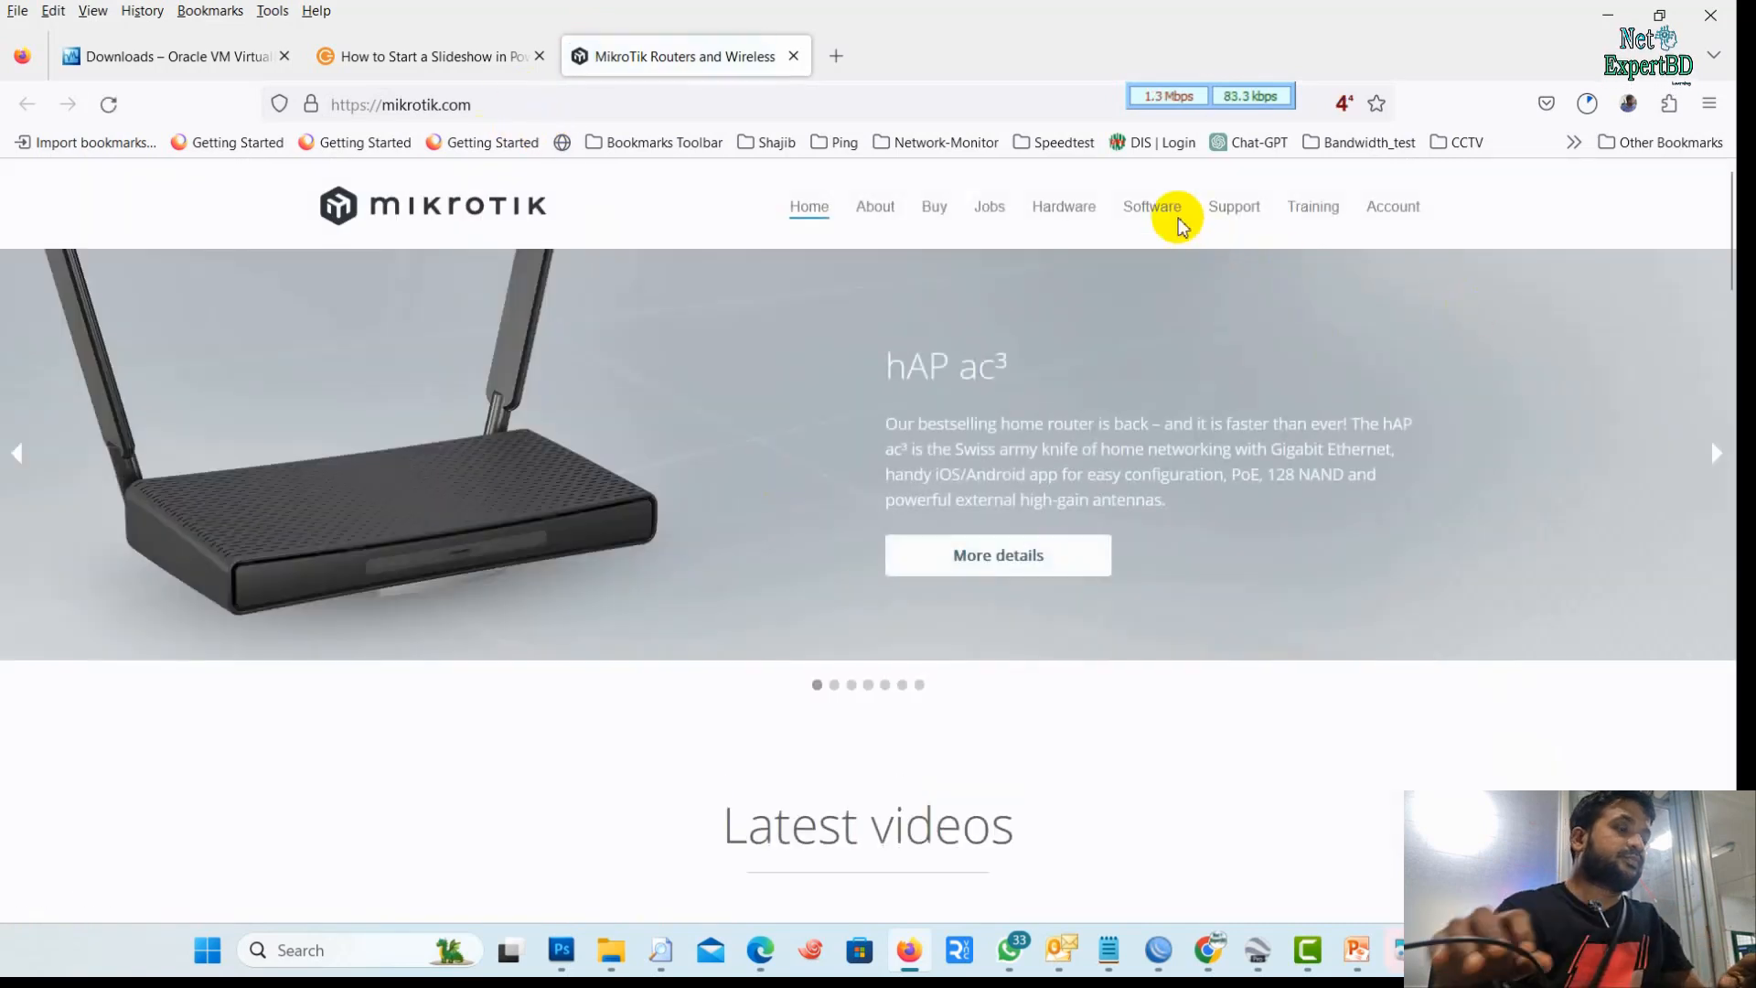
# Browse the RouterOS packages on MikroTik's Software downloads page and open the download archive
pyautogui.click(1178, 221)
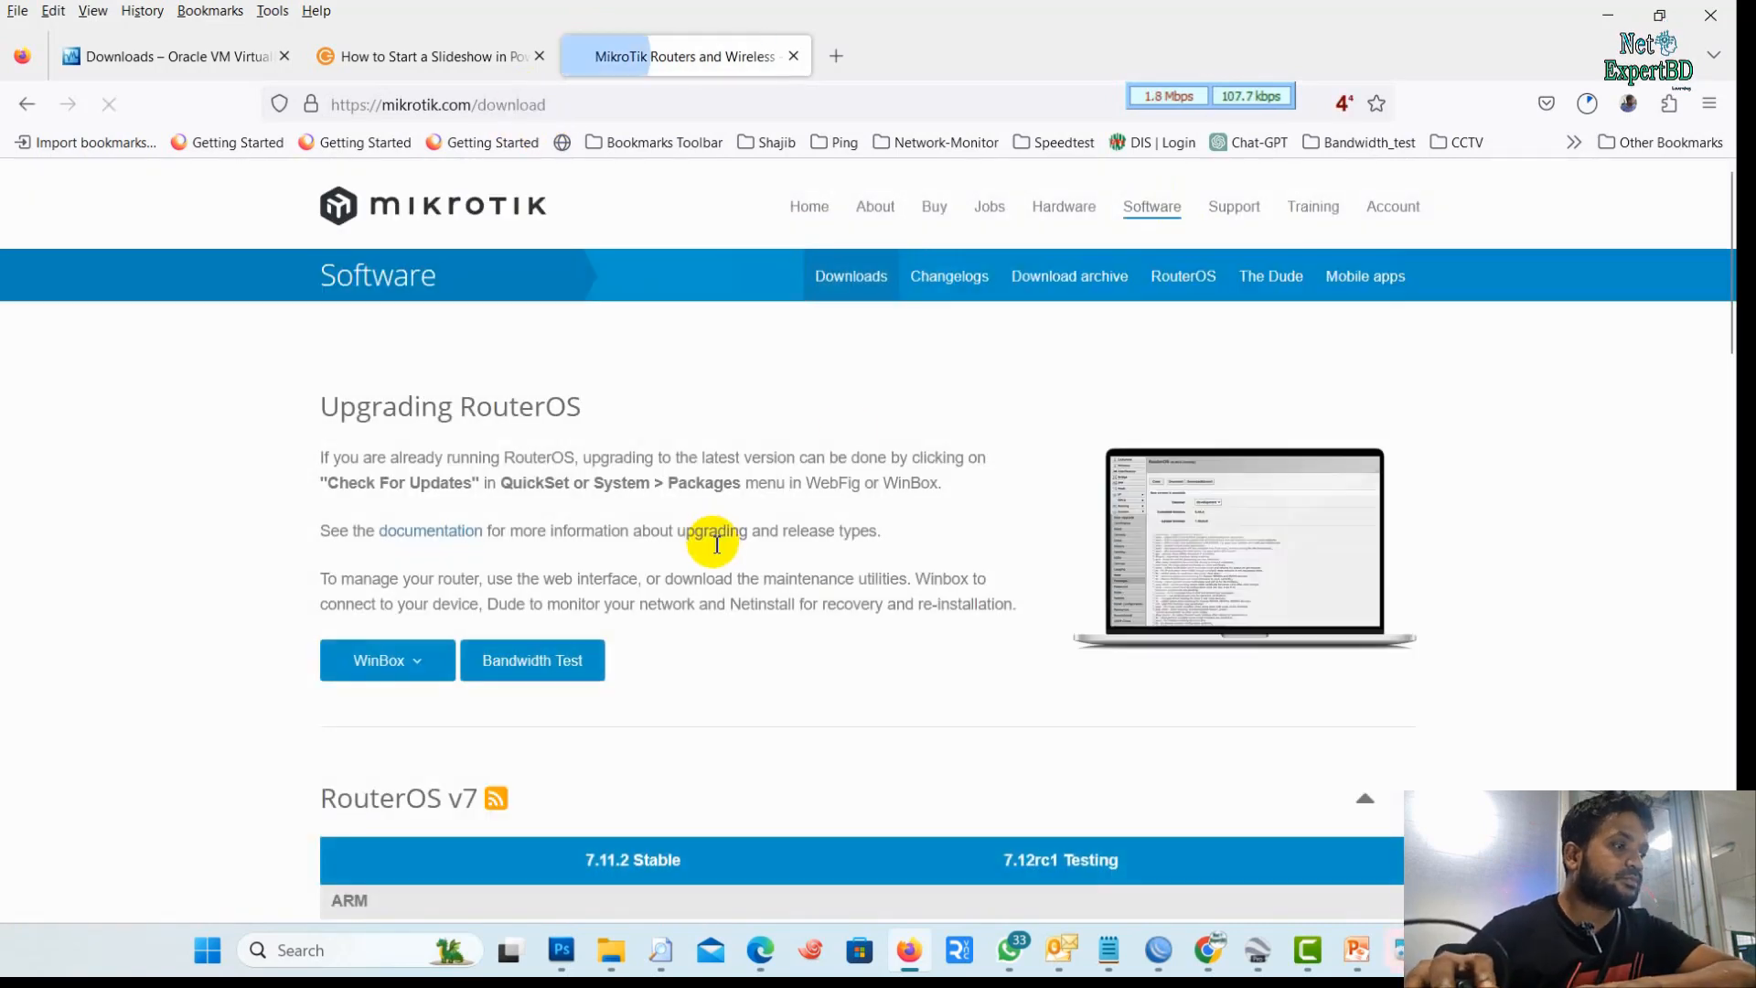
pyautogui.scroll(-9, 714, 546)
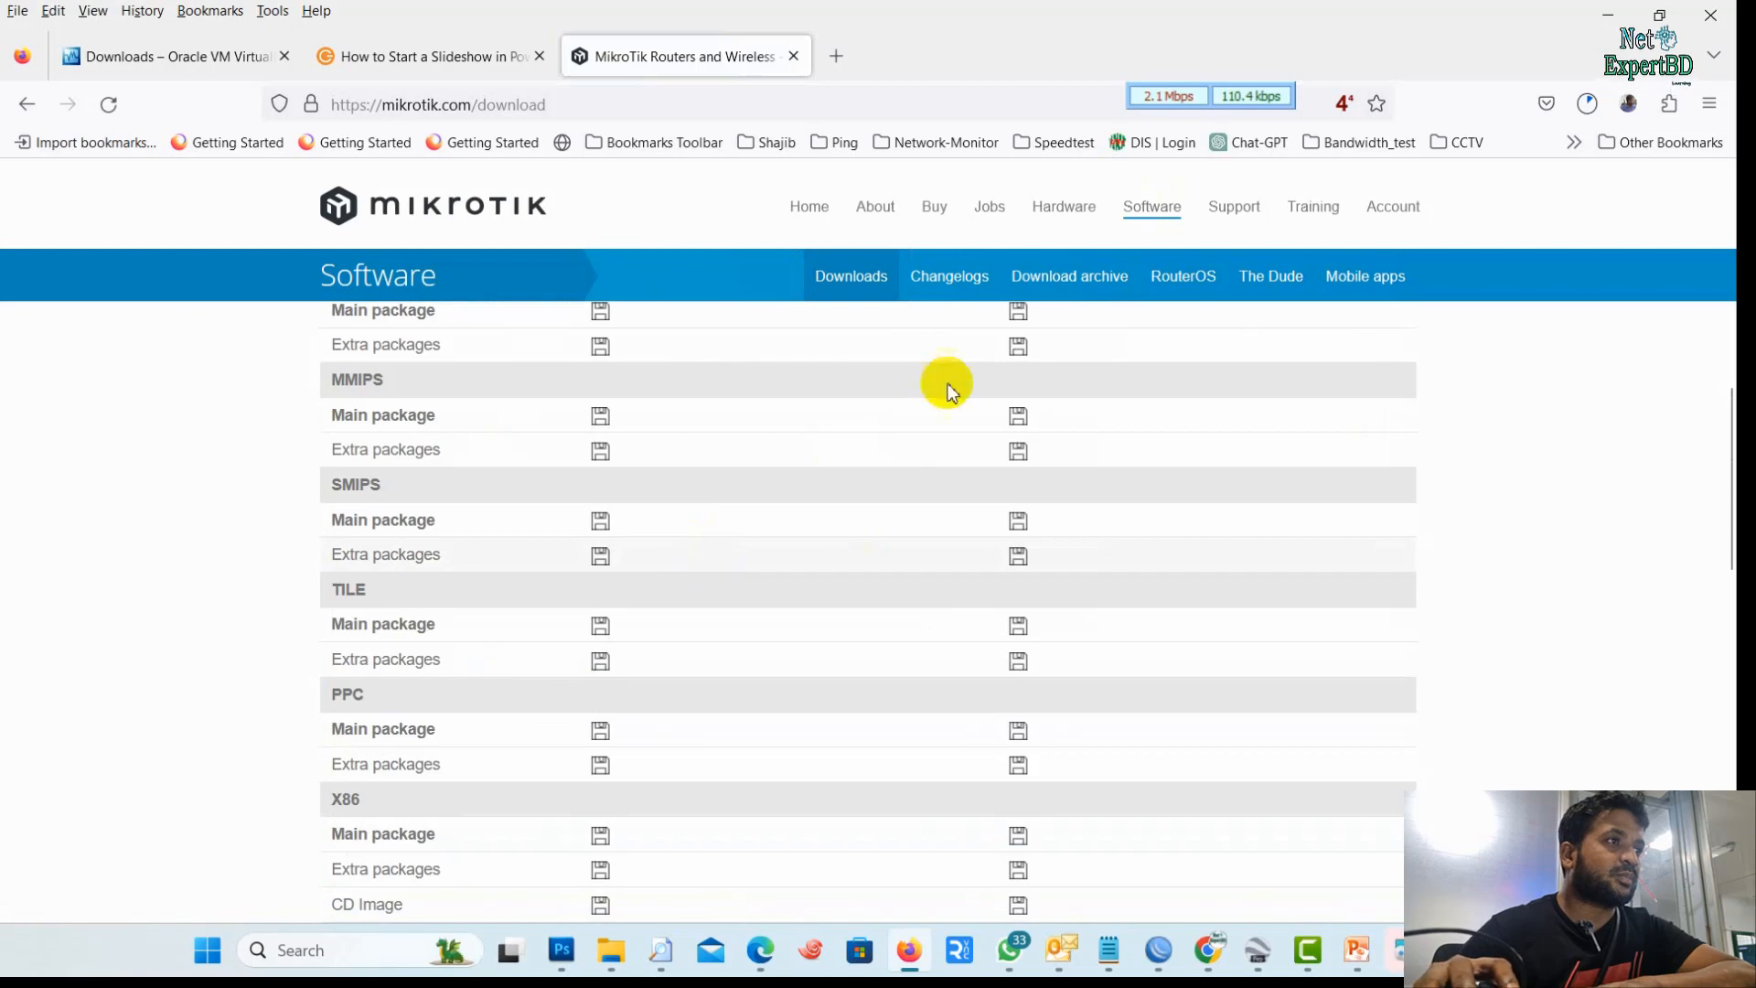
pyautogui.scroll(-2, 490, 809)
pyautogui.scroll(3, 544, 794)
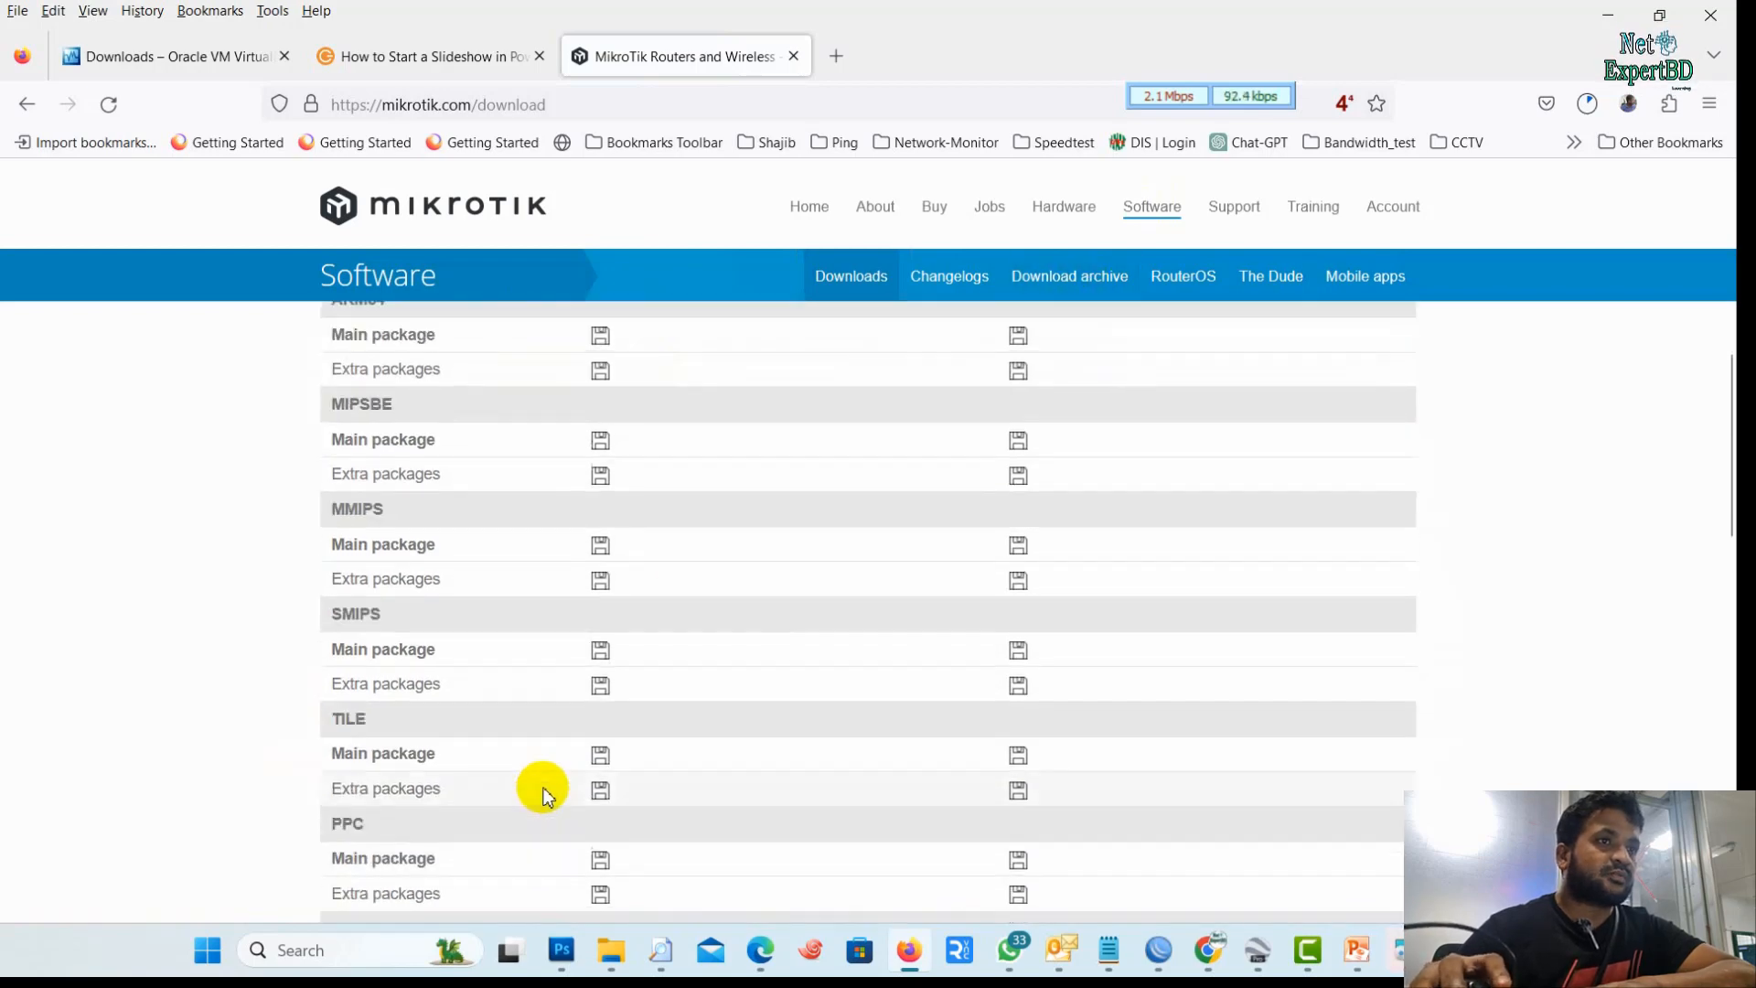
pyautogui.scroll(6, 543, 793)
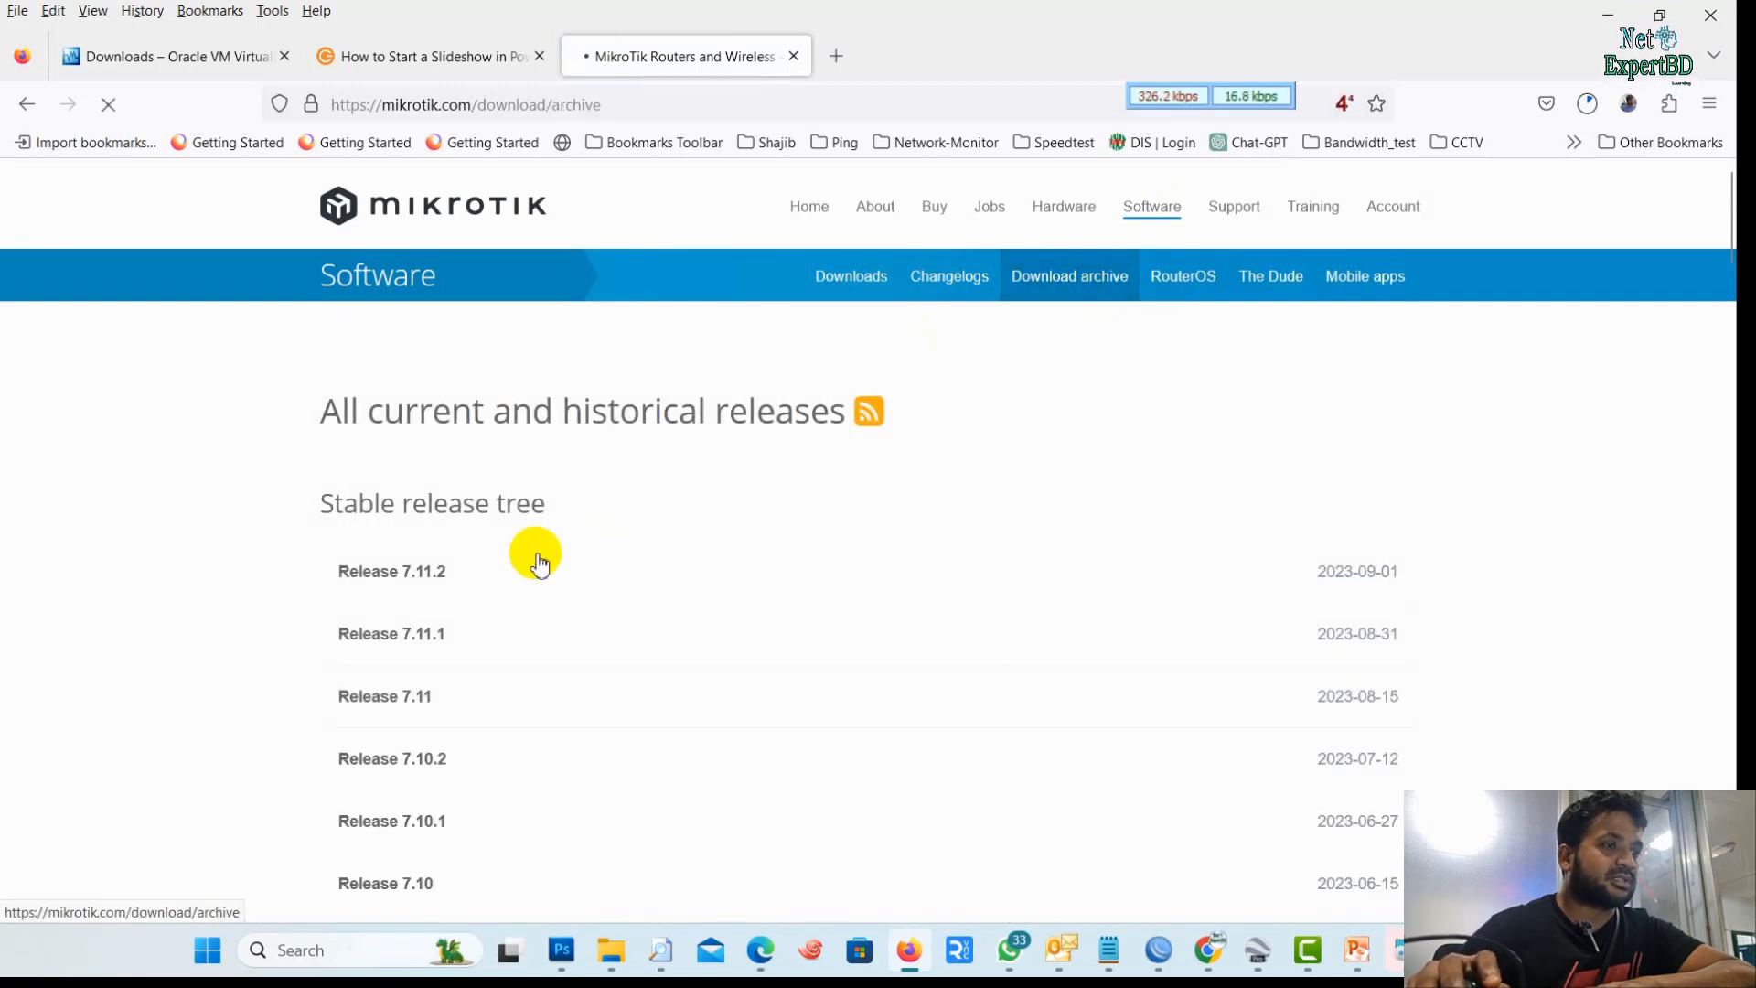
# Download mikrotik-6.49.2.iso from Release 6.49.2 in the archive of historical releases
pyautogui.scroll(-6, 443, 655)
pyautogui.scroll(-15, 439, 695)
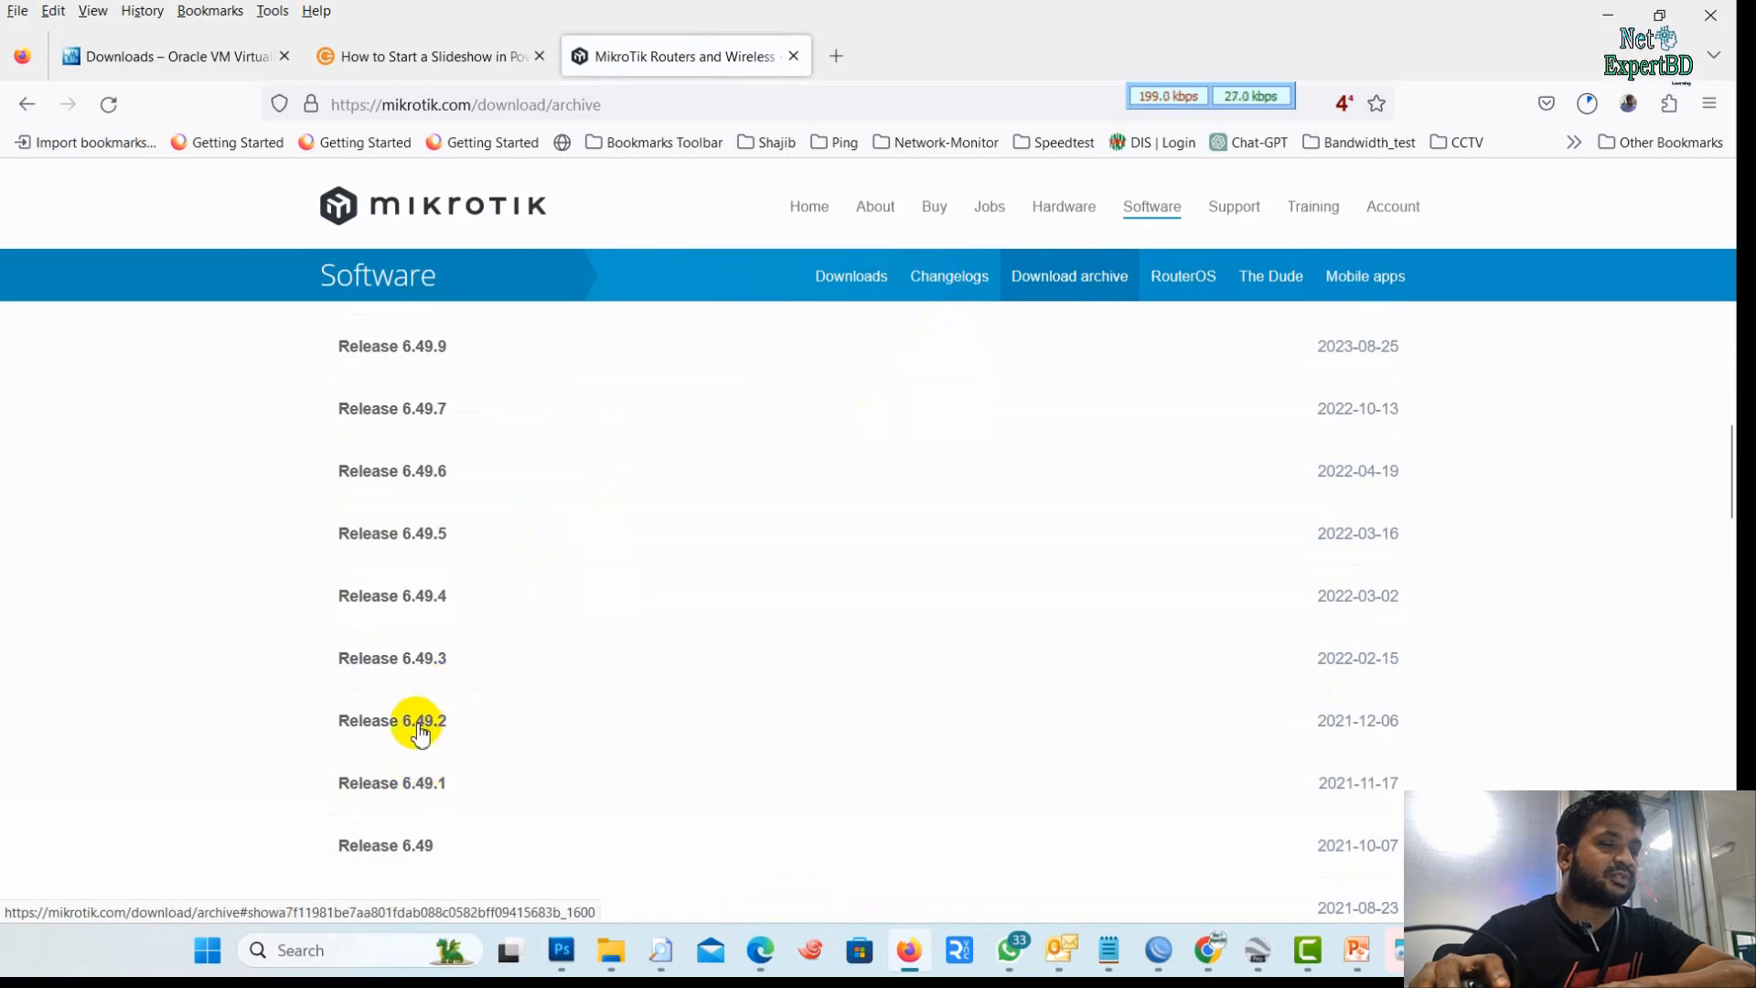
pyautogui.click(420, 722)
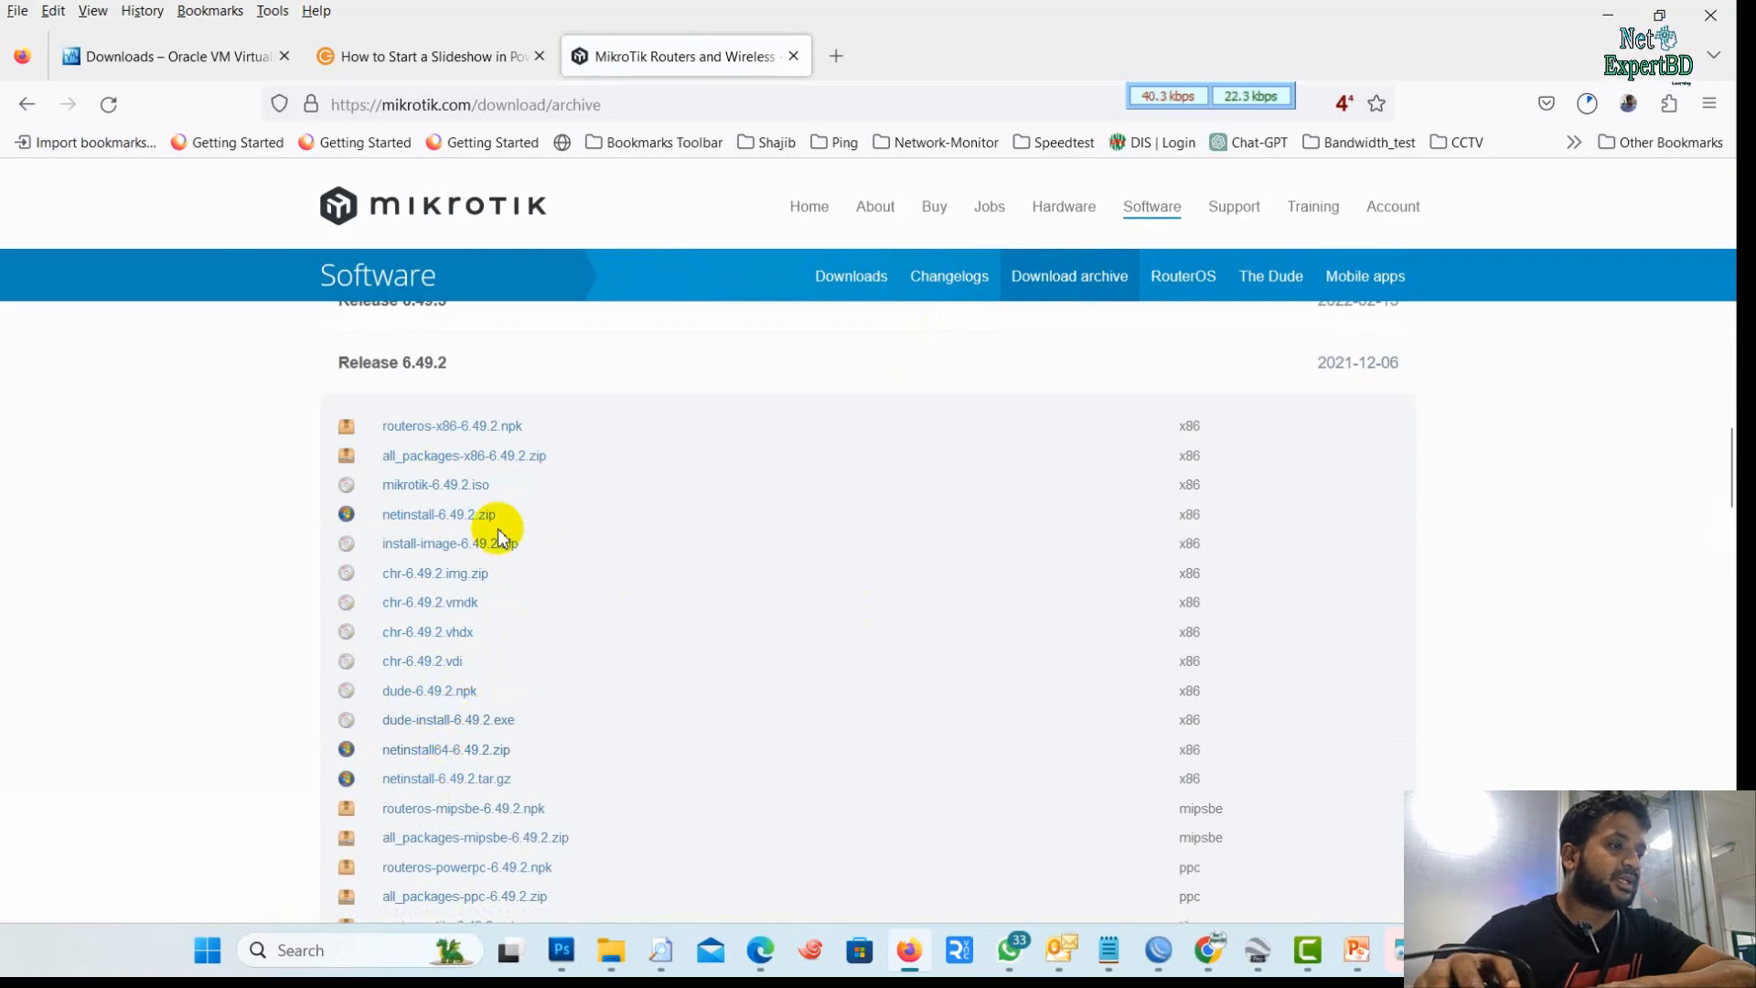
pyautogui.click(443, 486)
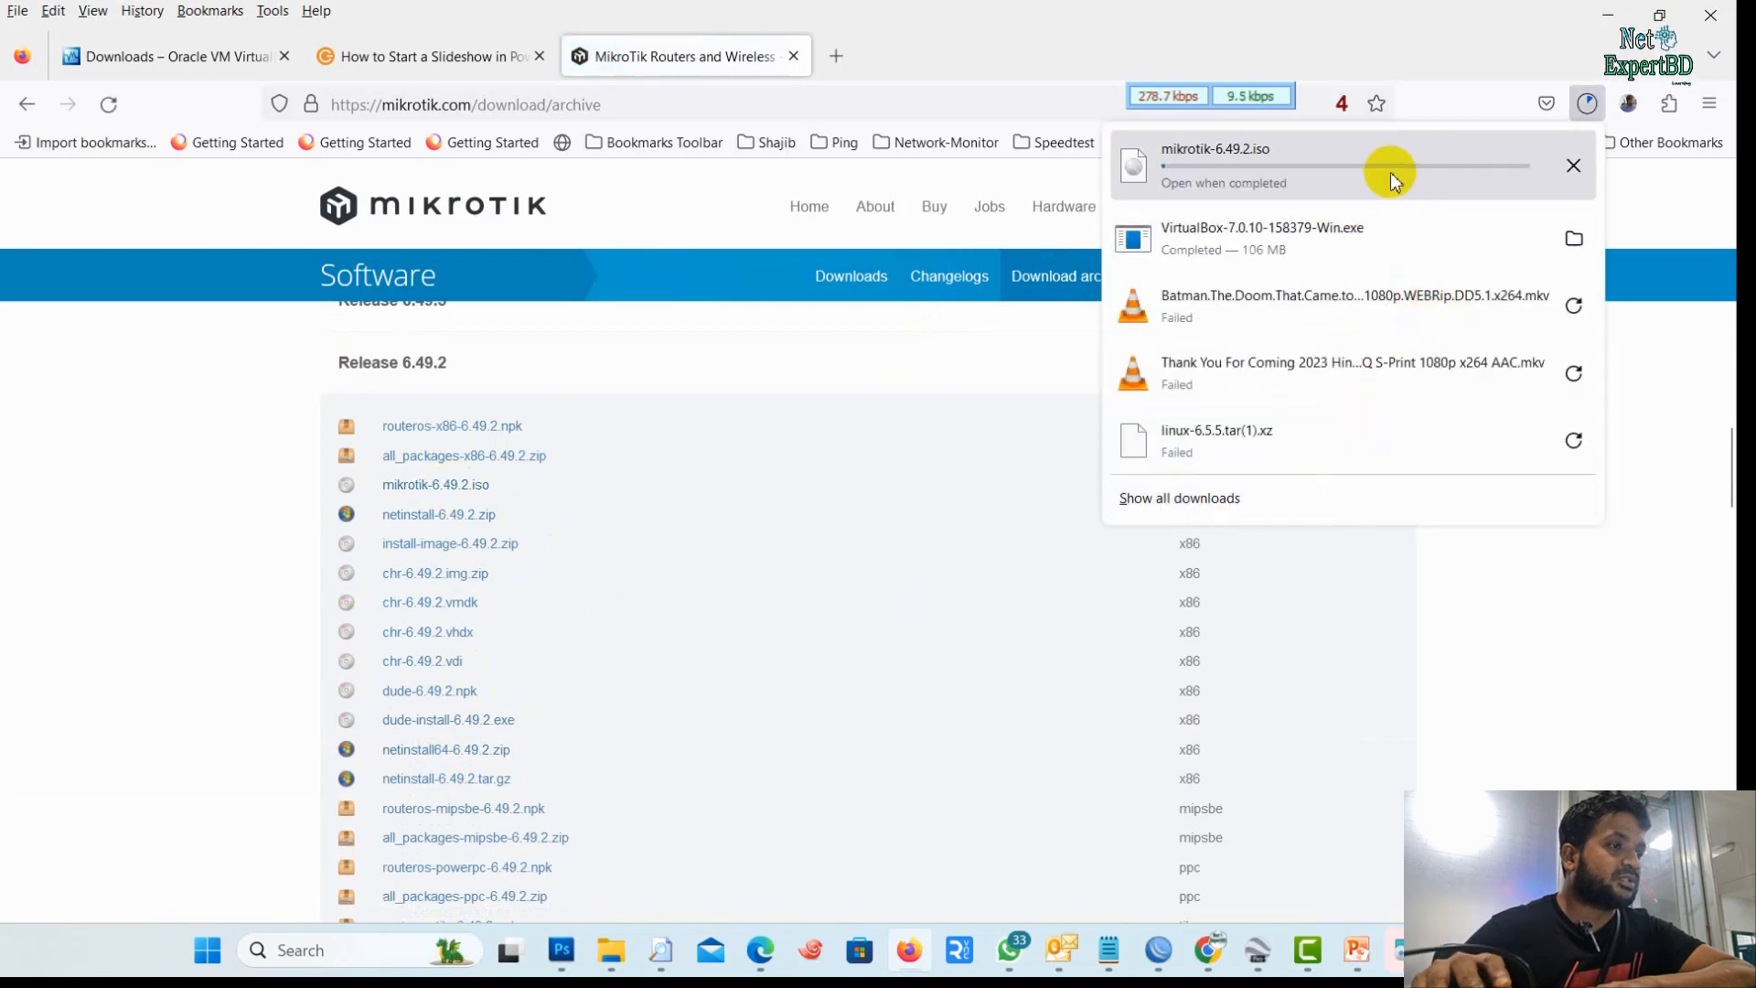
# Minimize the browser, finish the VirtualBox setup so that VirtualBox Manager launches, and move its window higher on the desktop
pyautogui.click(1618, 14)
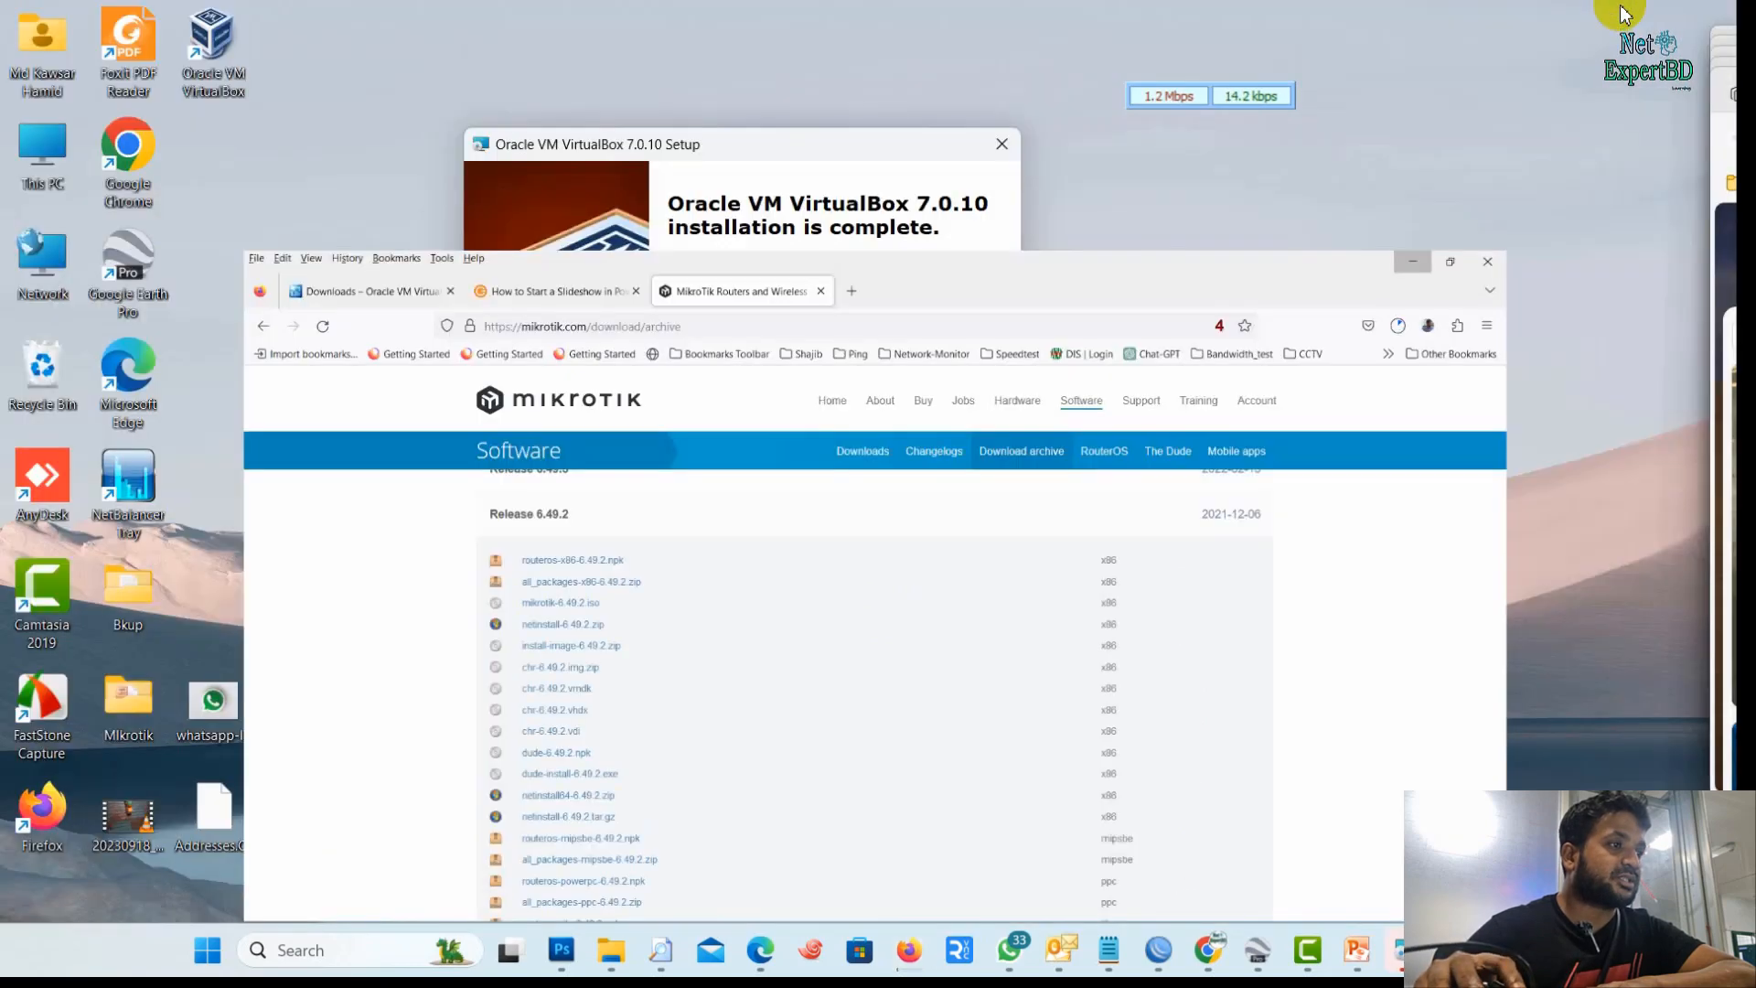
pyautogui.click(862, 541)
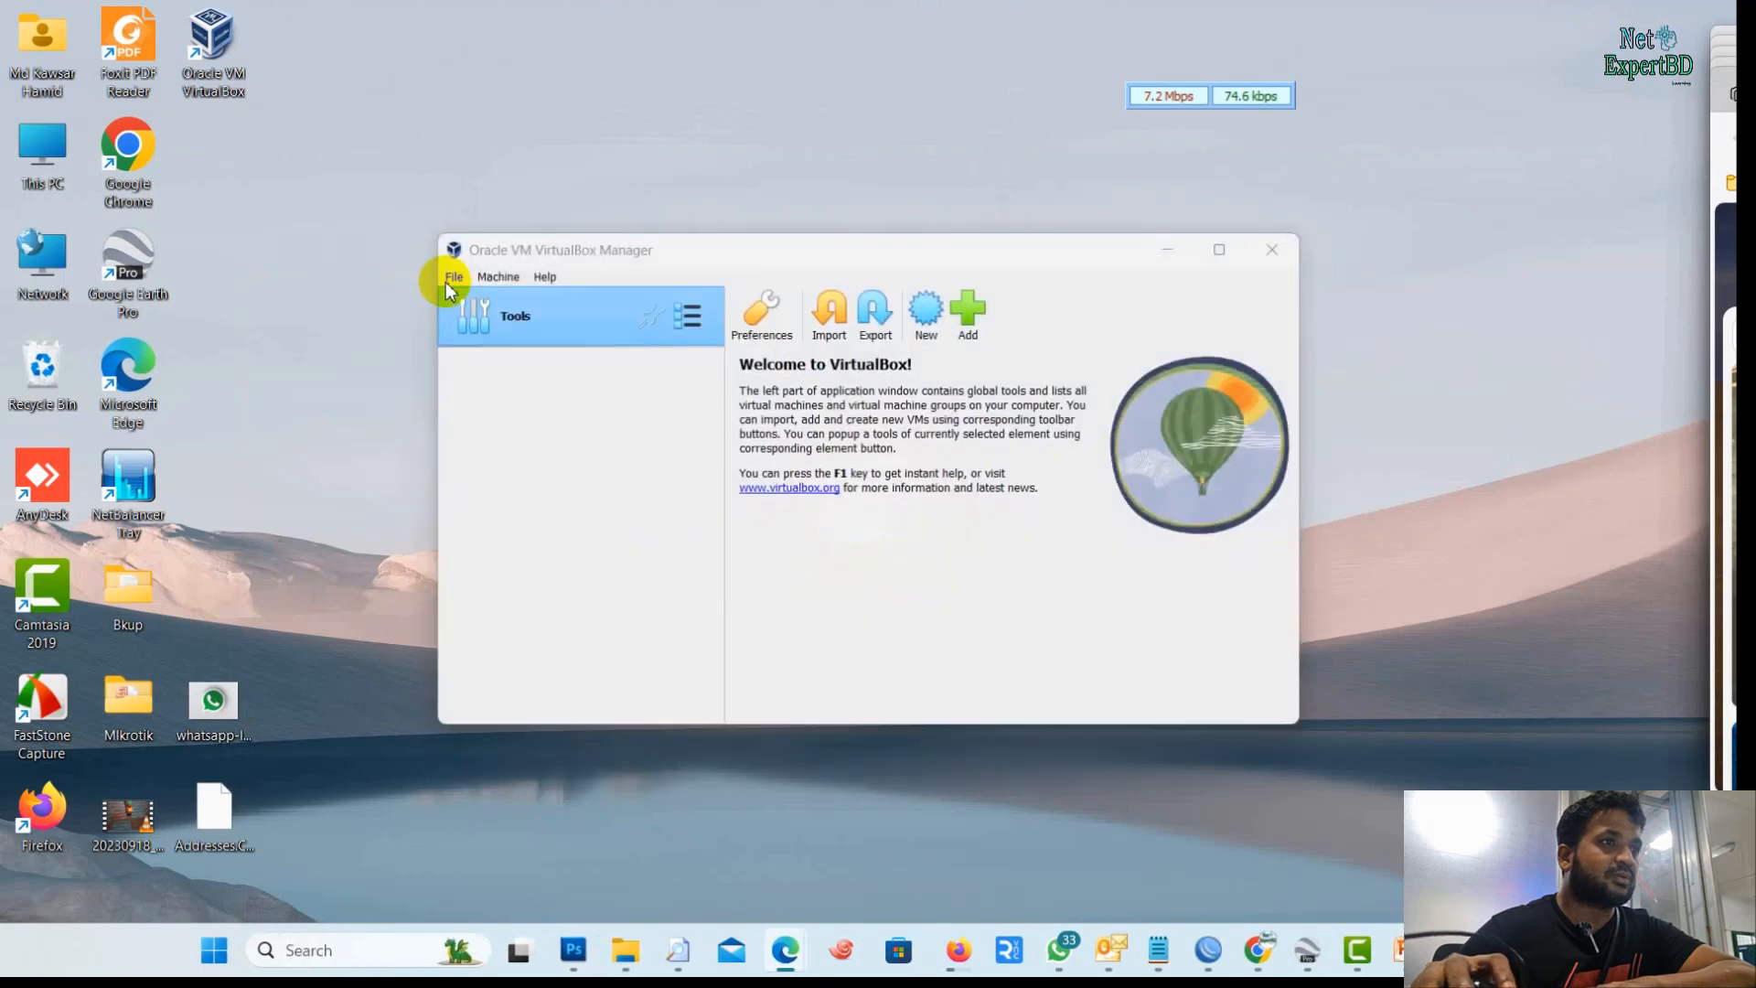
pyautogui.moveTo(864, 267); pyautogui.dragTo(677, 125)
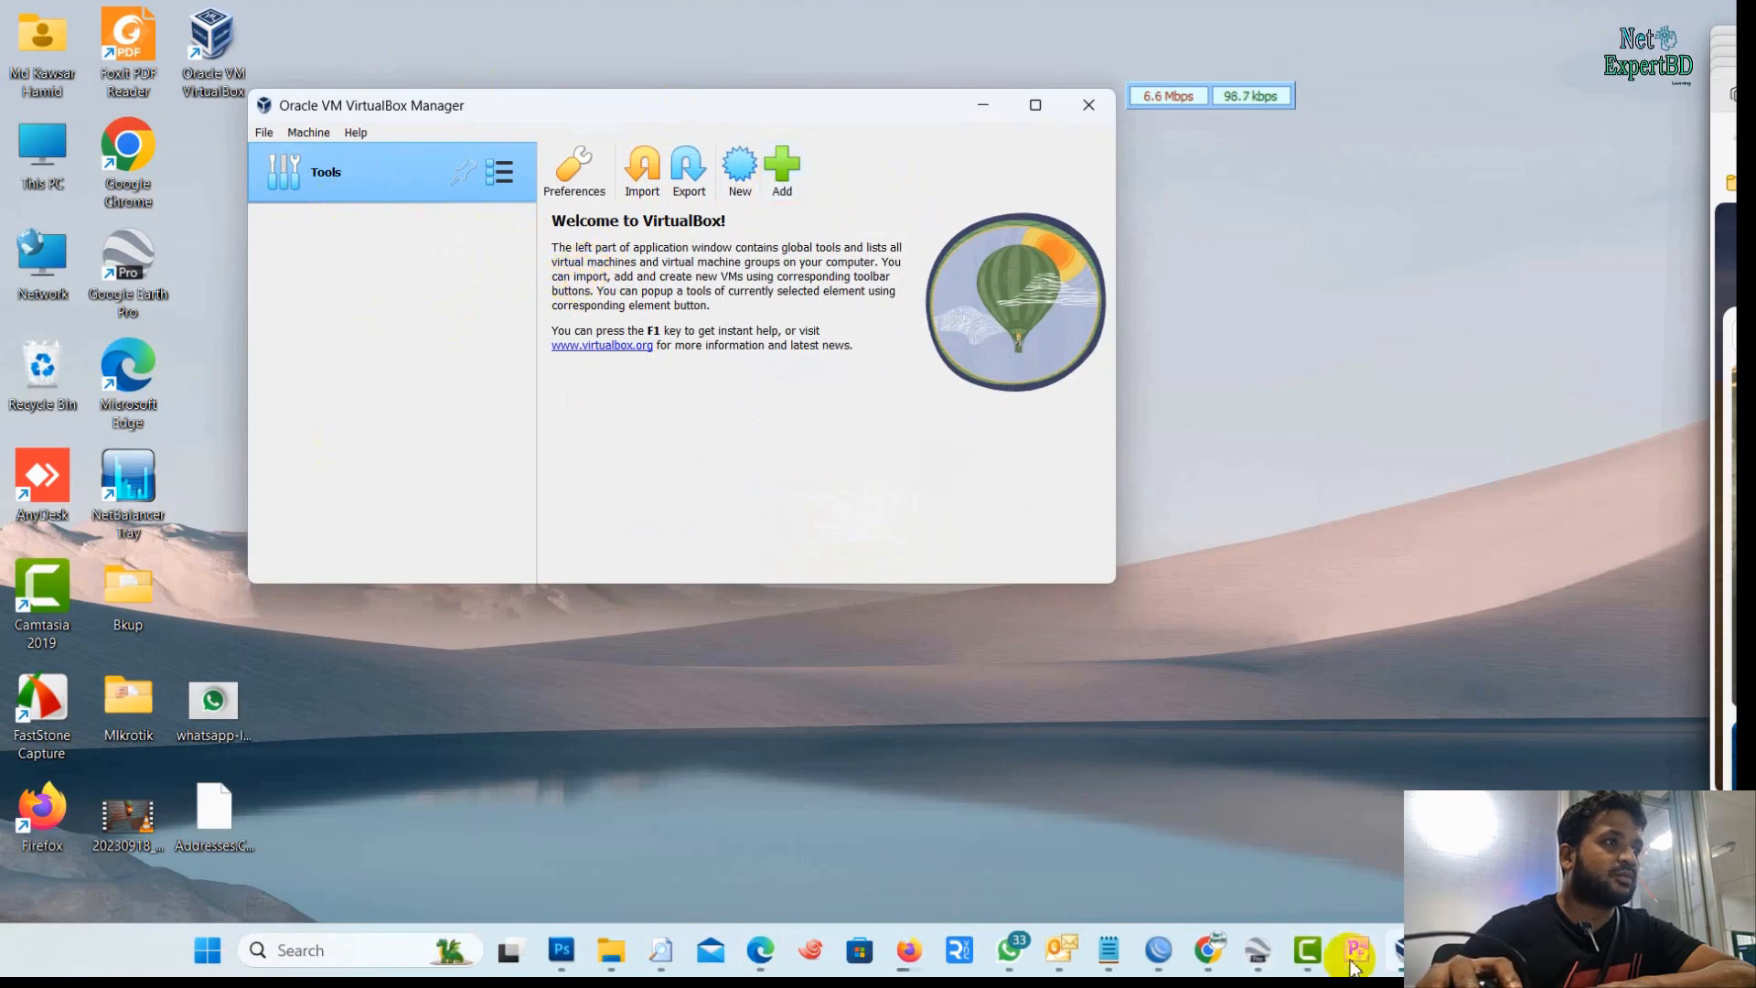
# Check the progress of the mikrotik-6.49.2.iso download in Firefox's download history, then minimize both Firefox windows
pyautogui.click(919, 960)
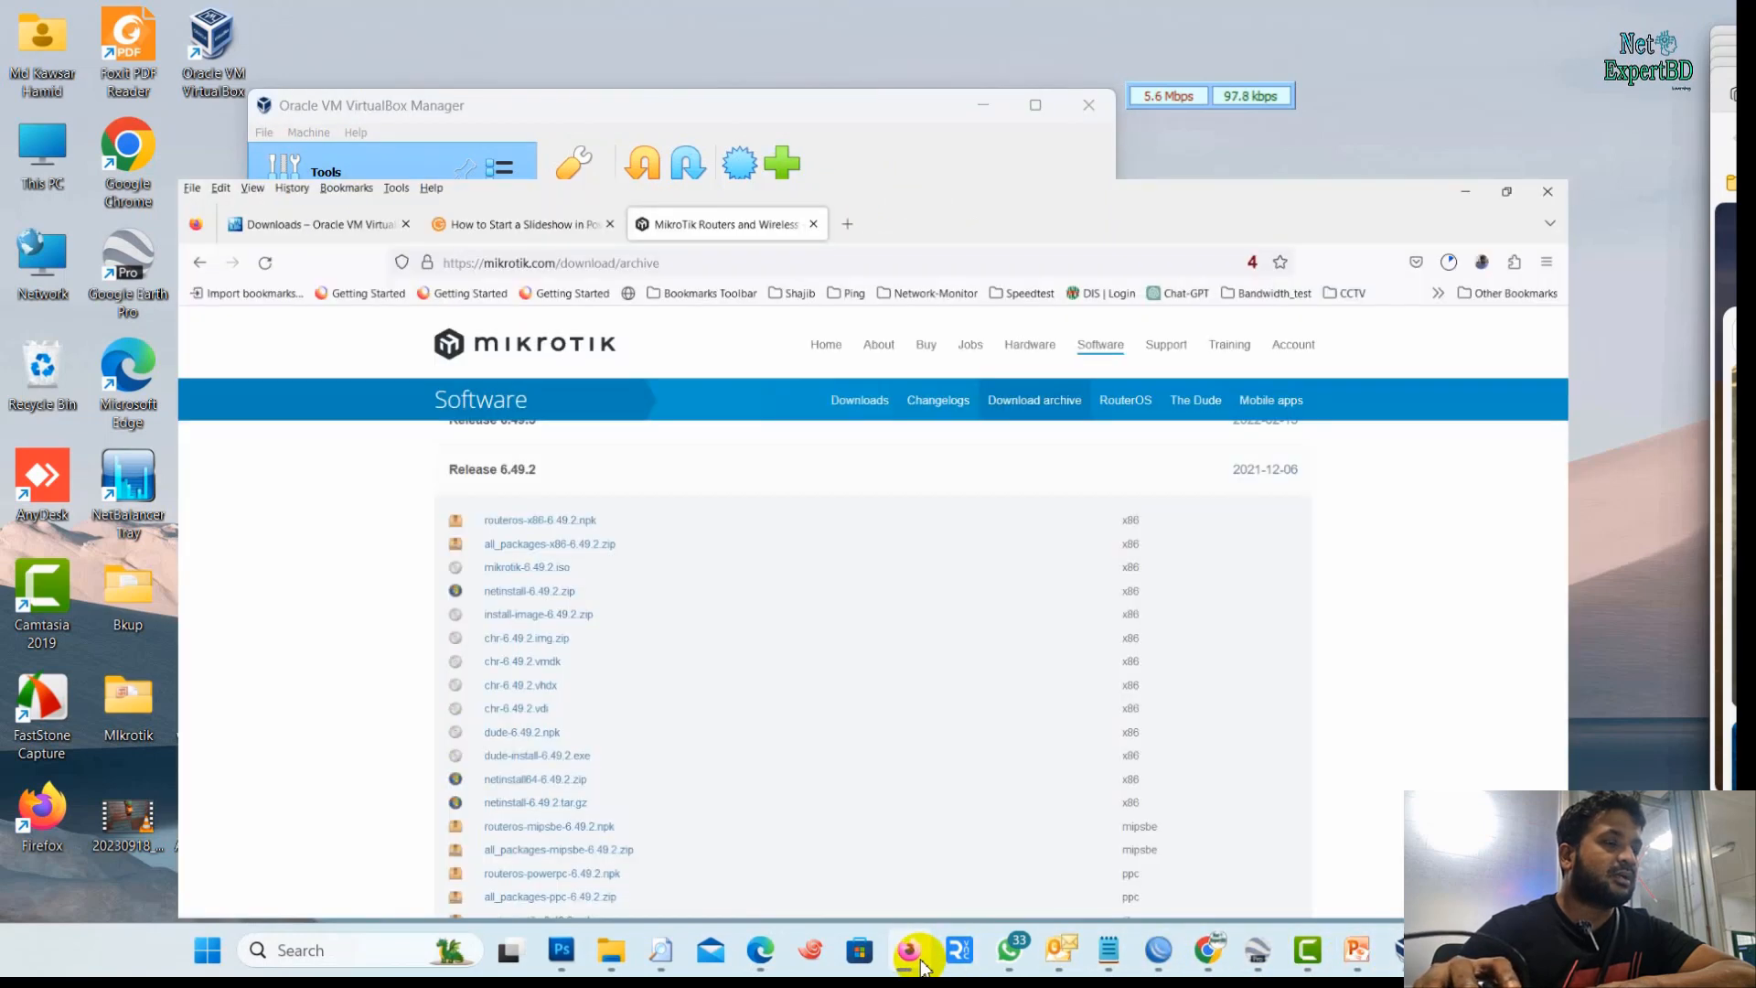
pyautogui.click(280, 13)
pyautogui.click(293, 43)
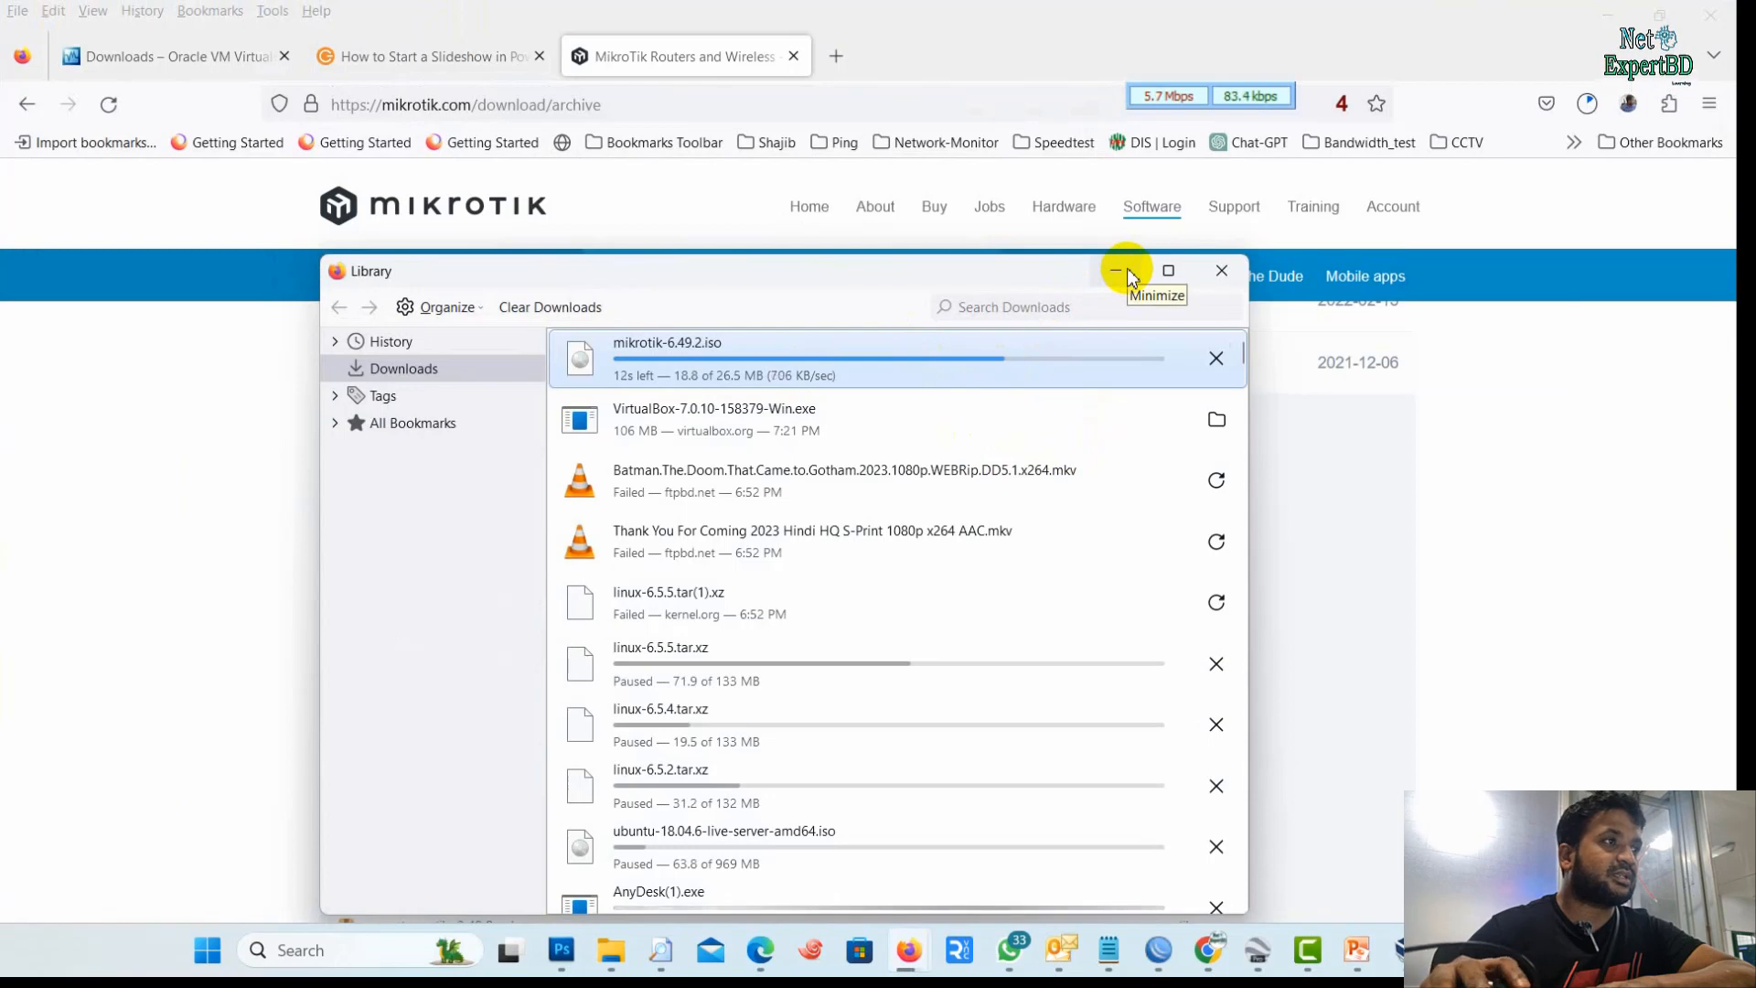
pyautogui.click(1117, 271)
pyautogui.click(1613, 17)
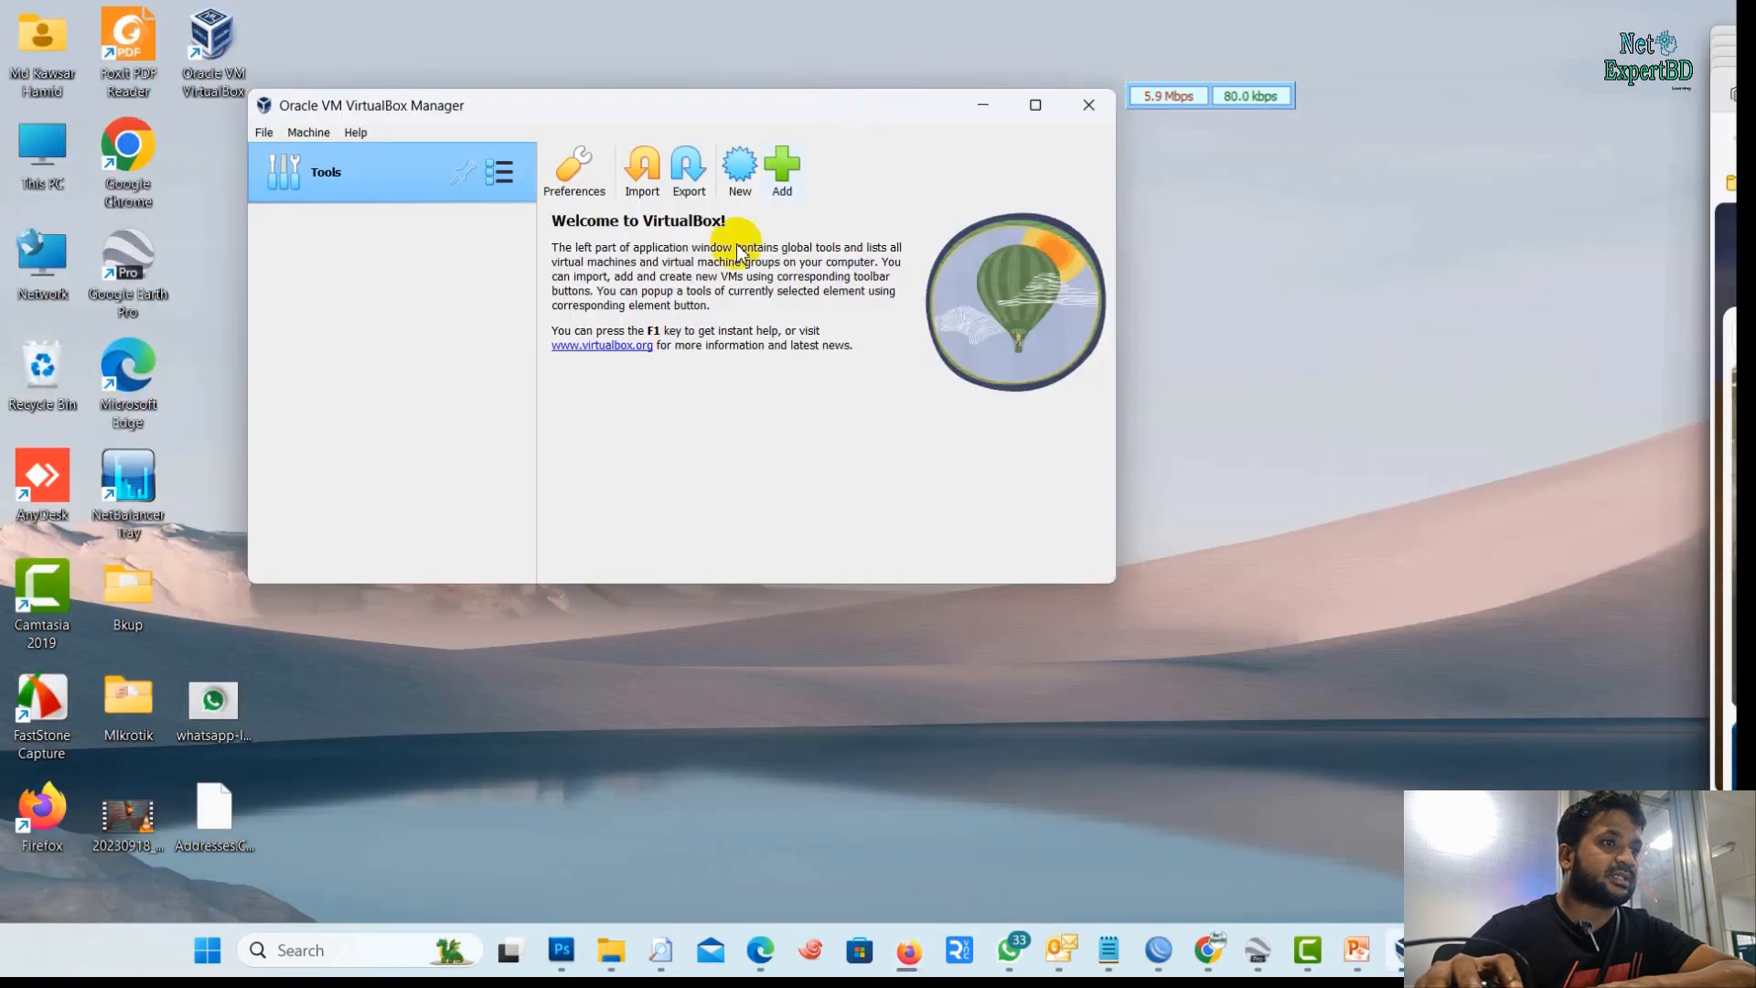
# Start a new virtual machine named Mikrotik with type Other and version Other/Unknown, and continue to its hardware settings
pyautogui.click(742, 164)
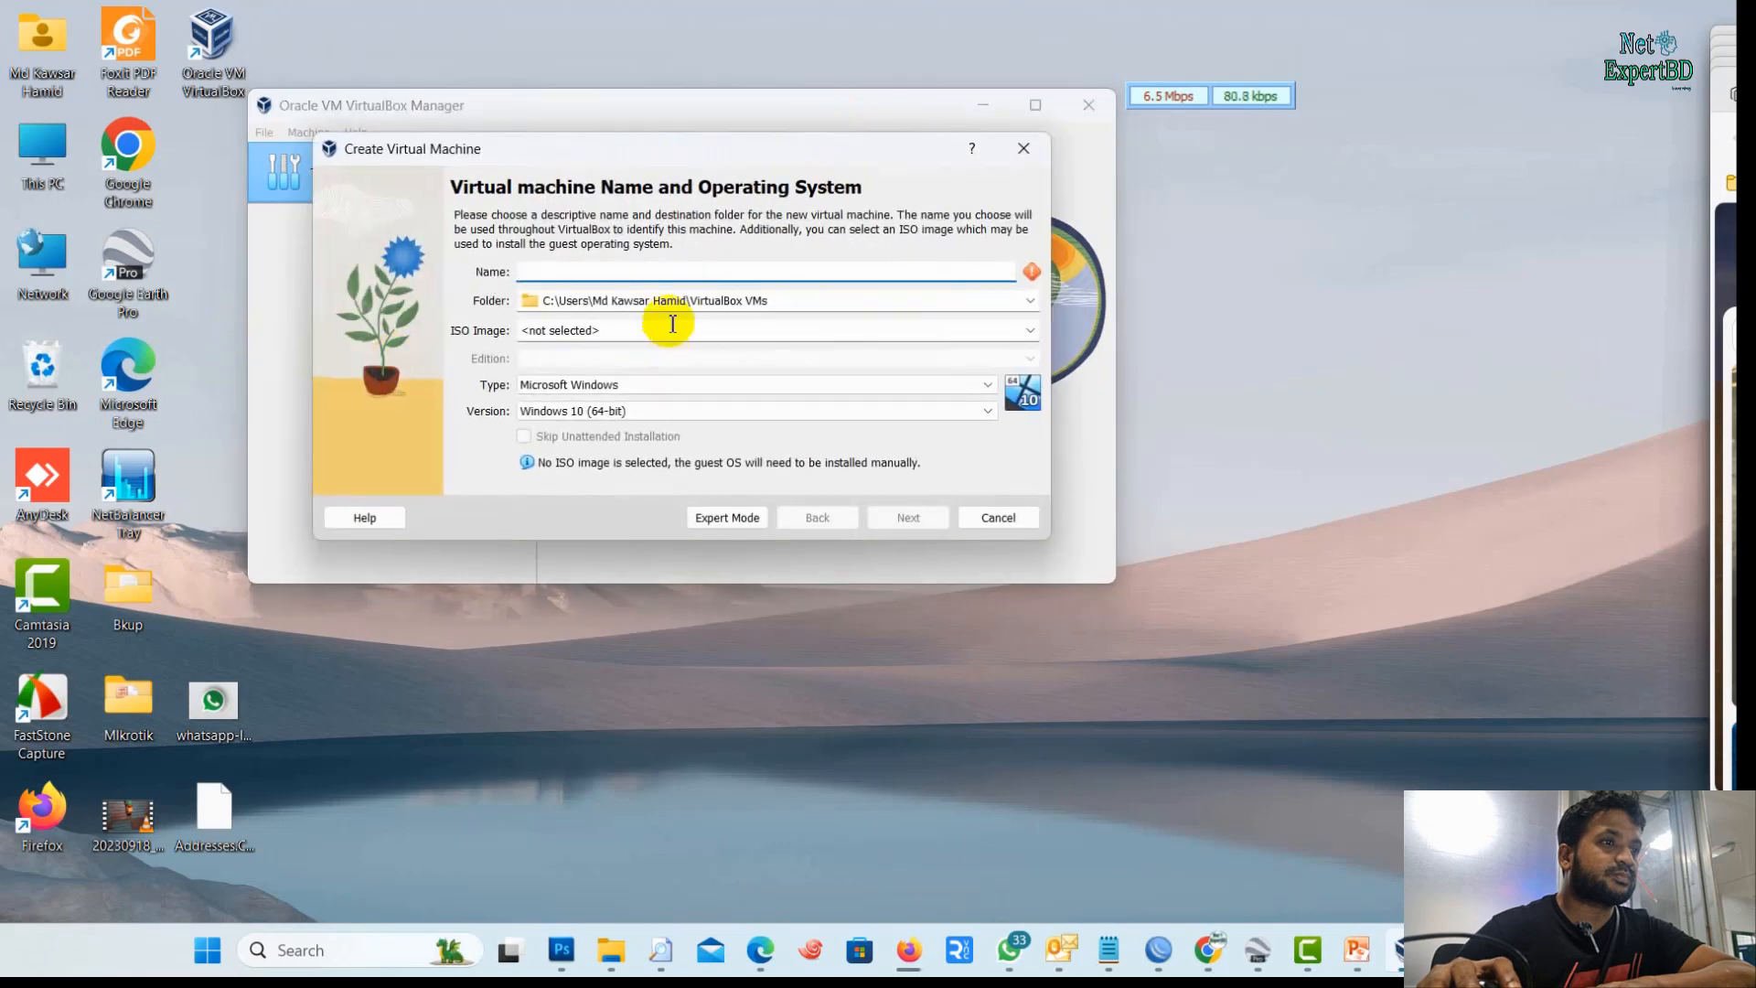
pyautogui.write('Mikrotik')
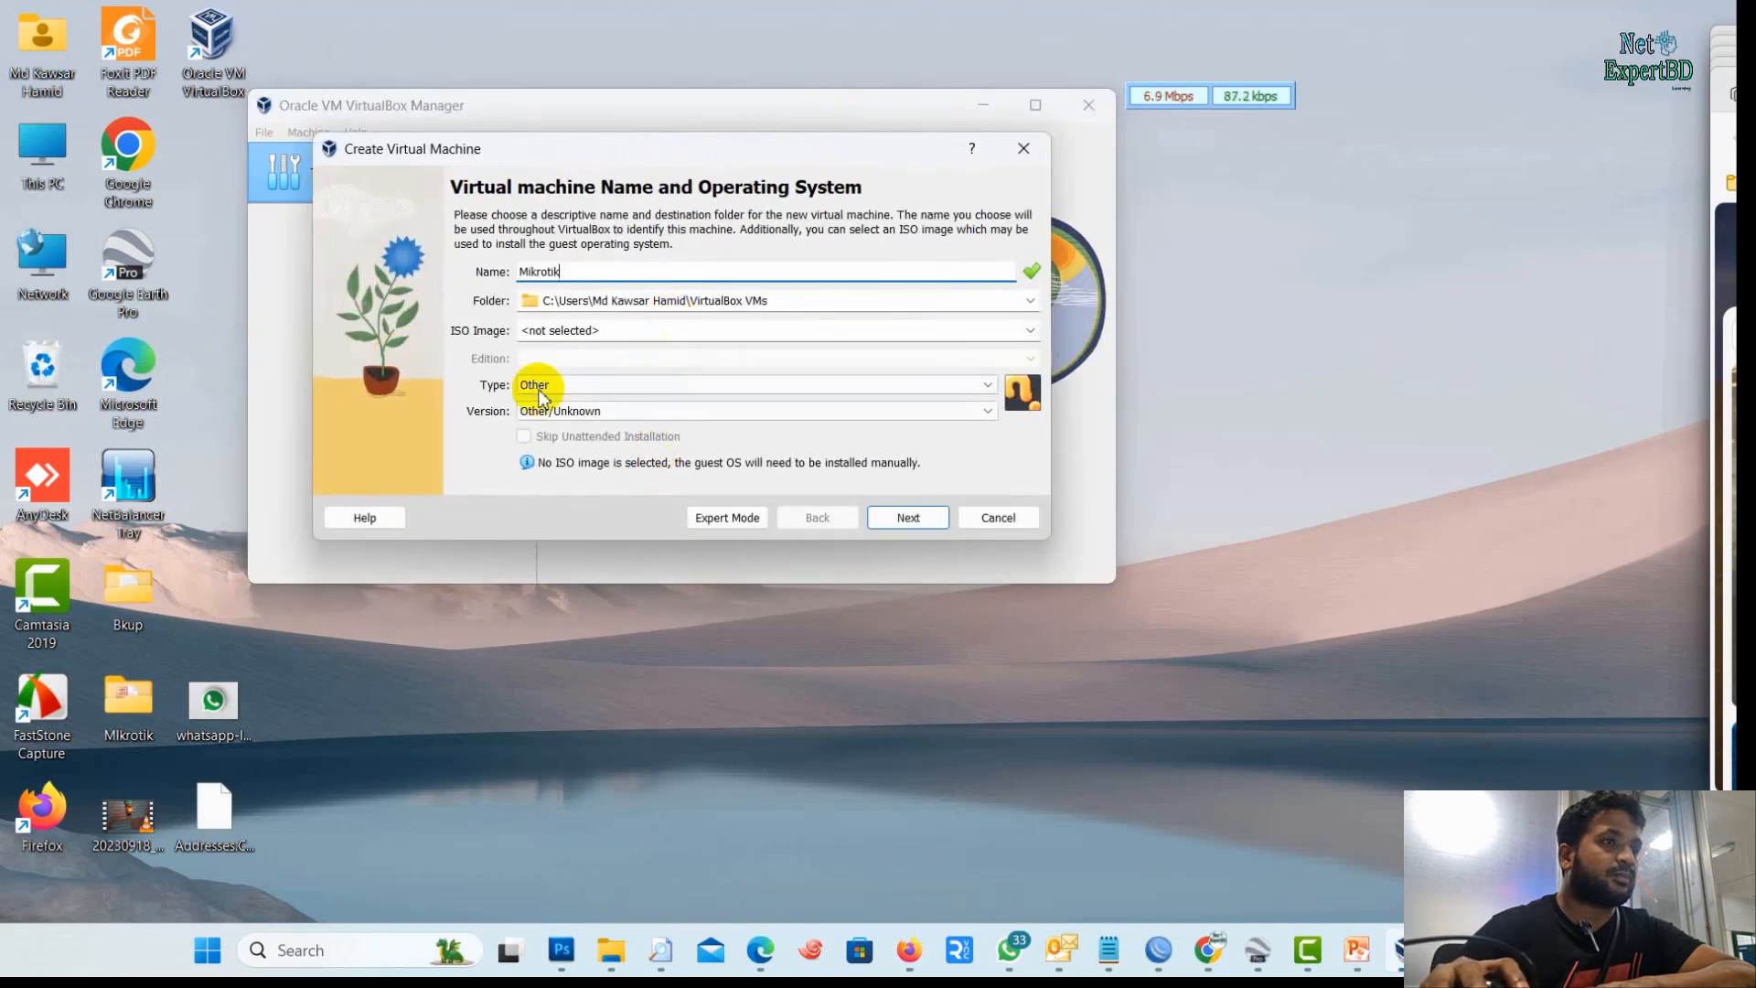
pyautogui.click(683, 391)
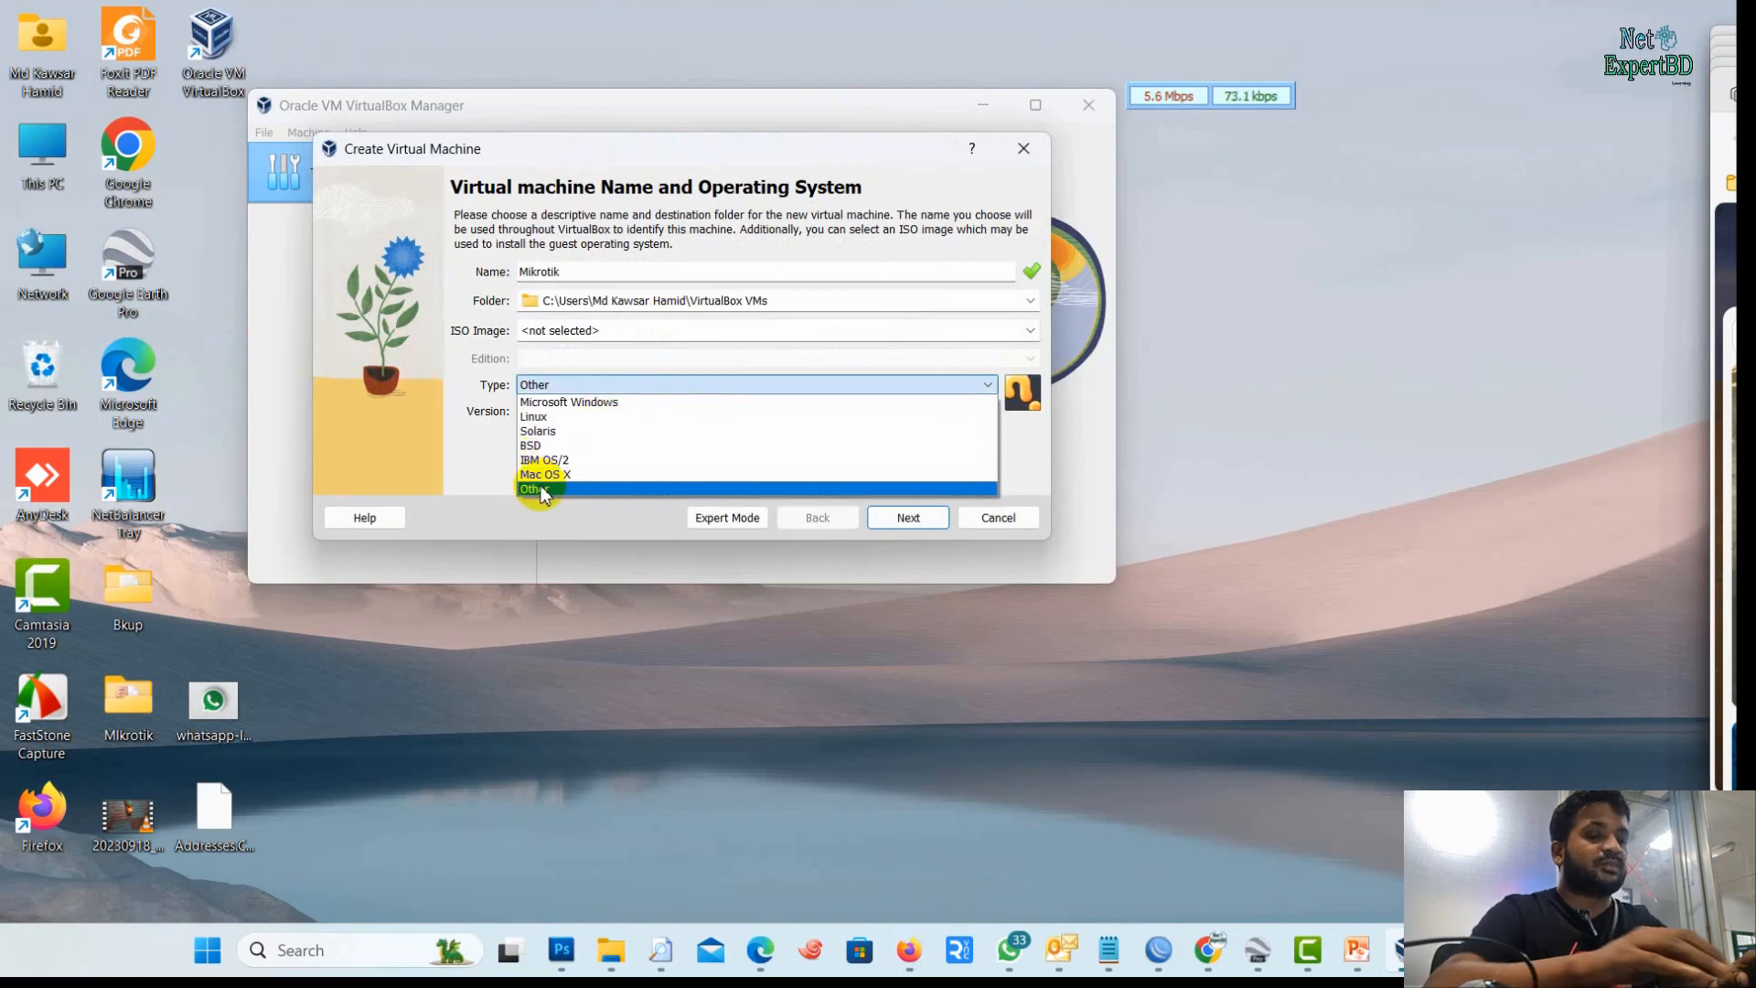
pyautogui.click(540, 482)
pyautogui.click(588, 417)
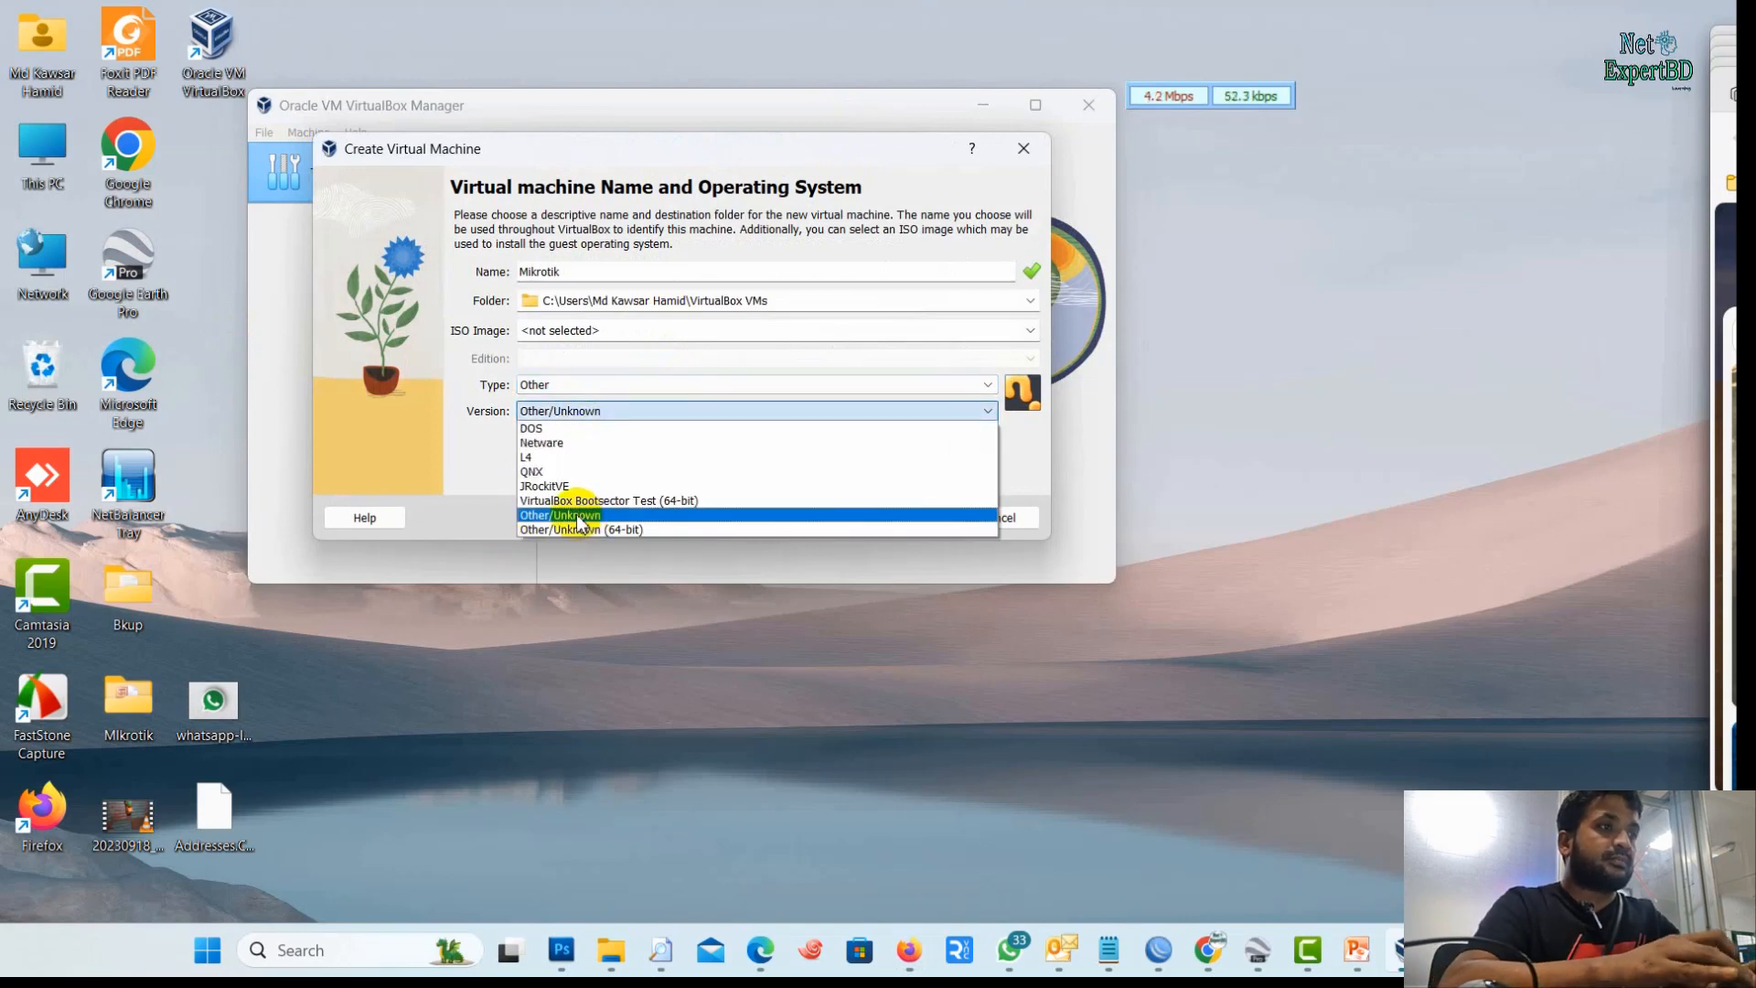
pyautogui.click(578, 517)
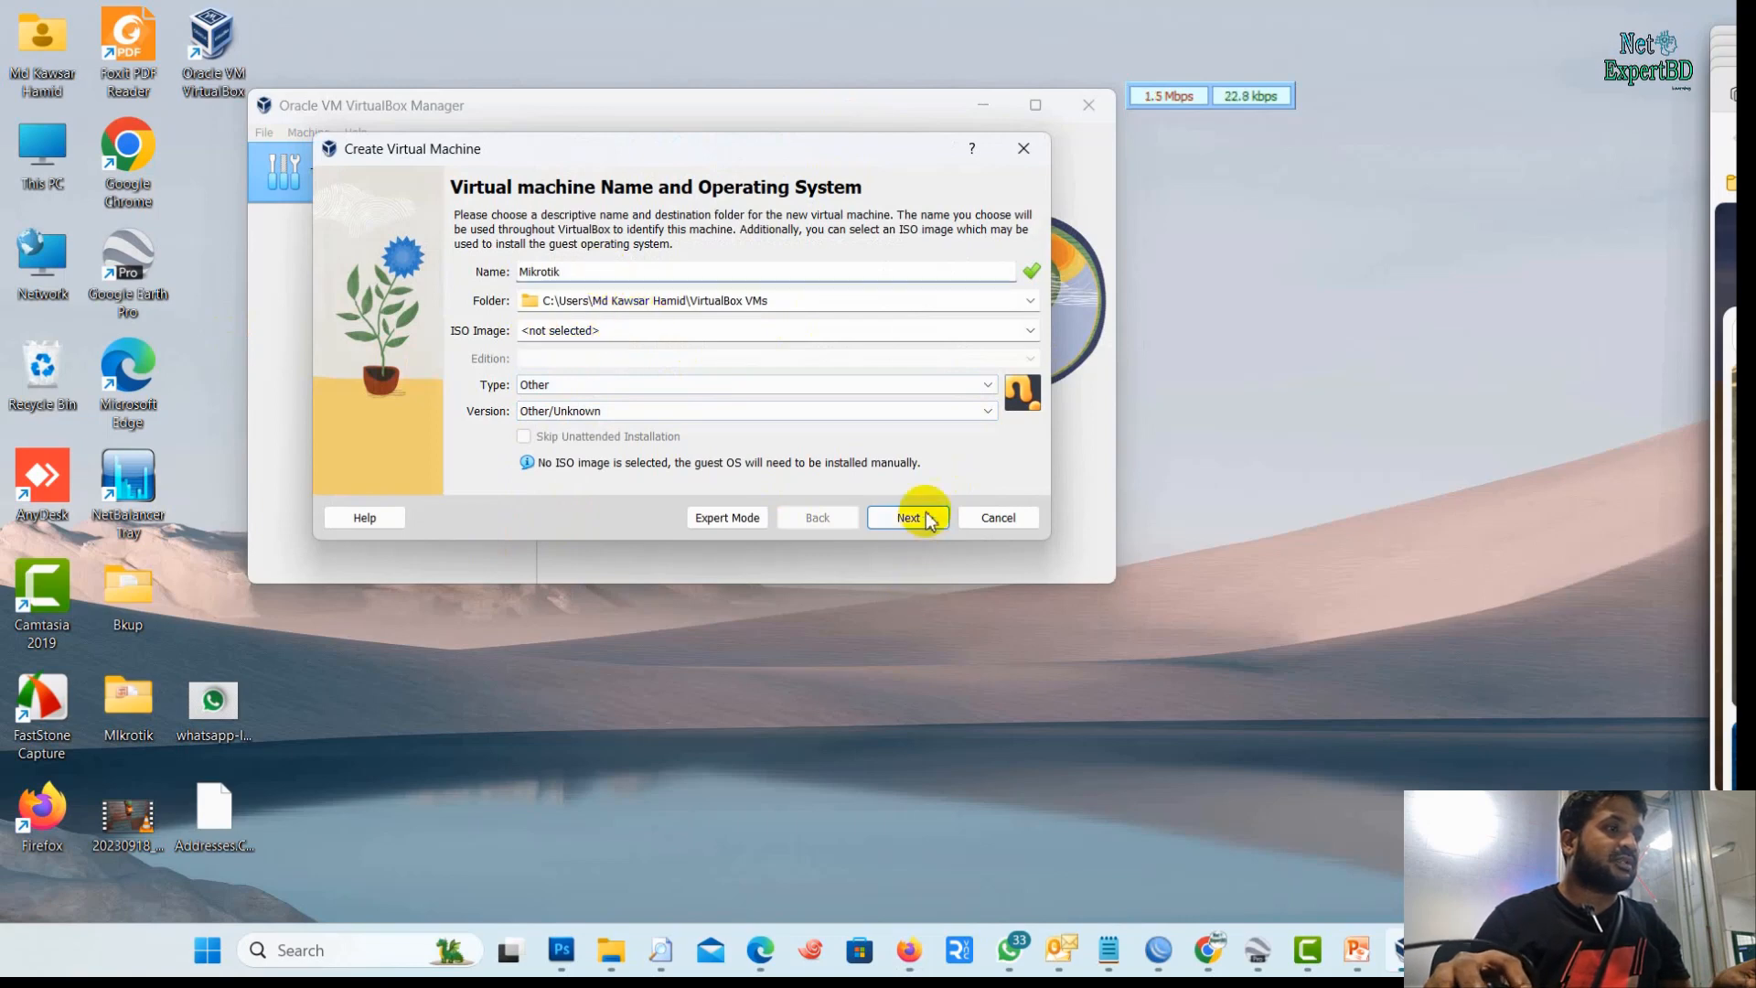
pyautogui.click(928, 521)
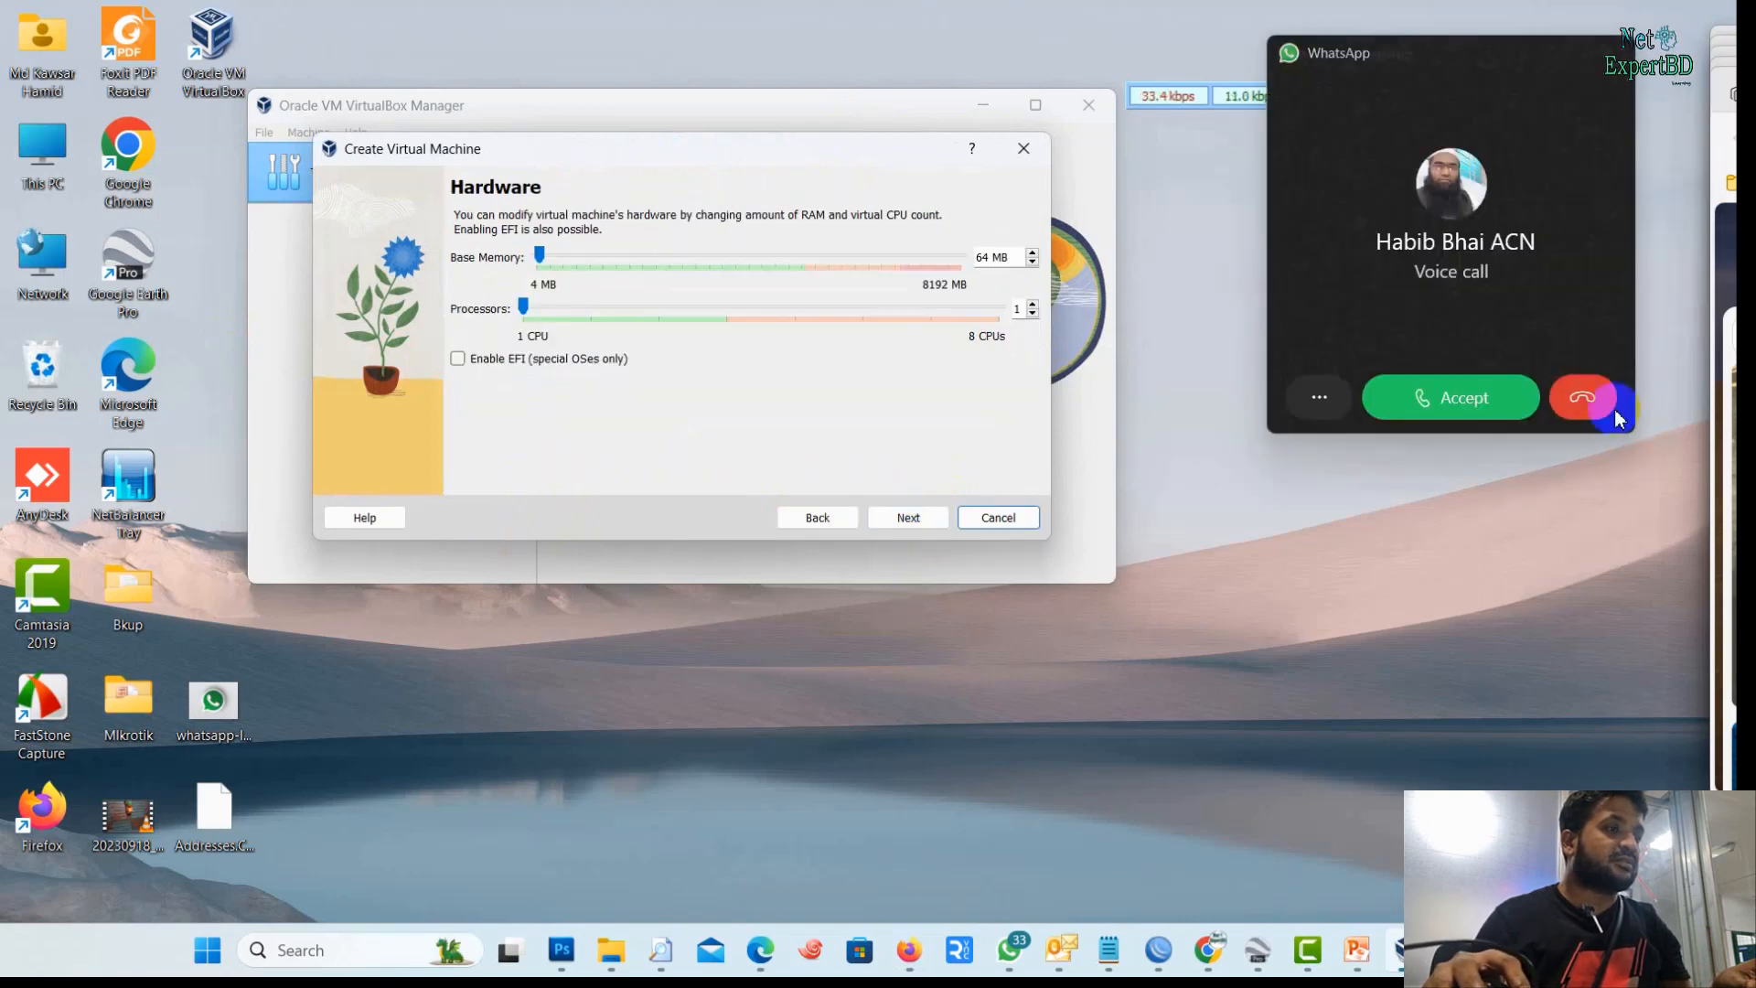
# Dismiss the incoming call, then finish creating the virtual machine with 256 MB base memory, 2 processors and a new 2.00 GB virtual hard disk
pyautogui.click(1515, 432)
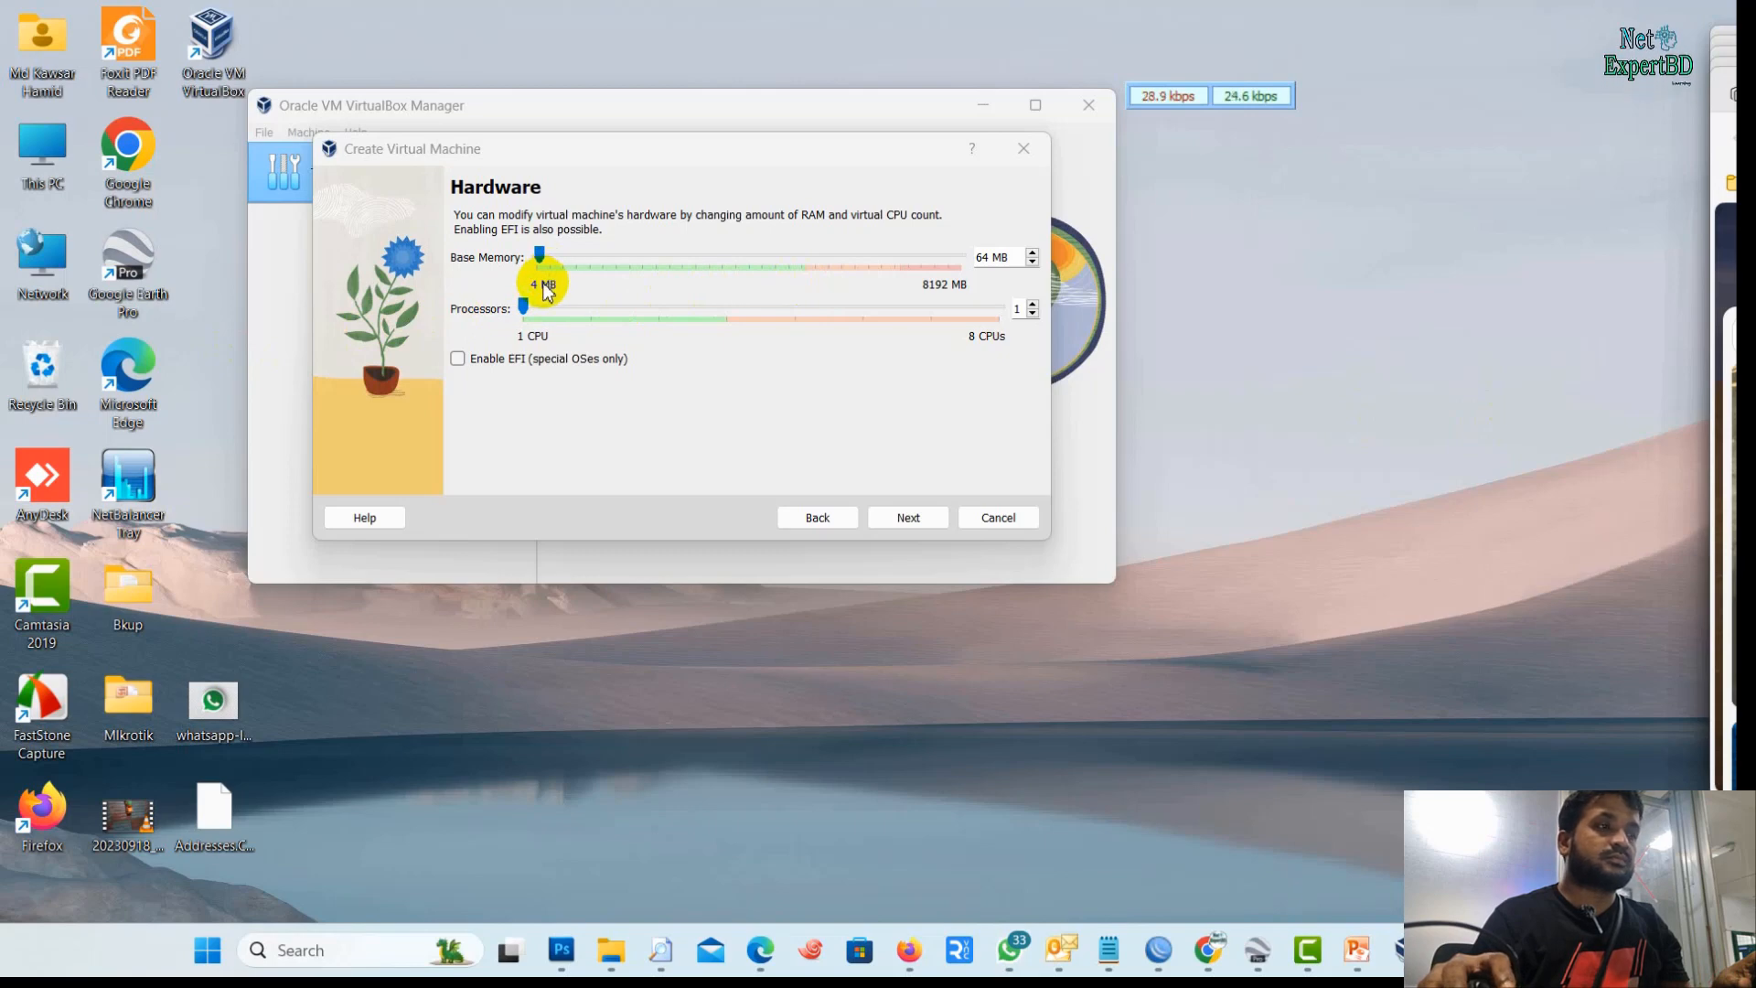
pyautogui.click(529, 316)
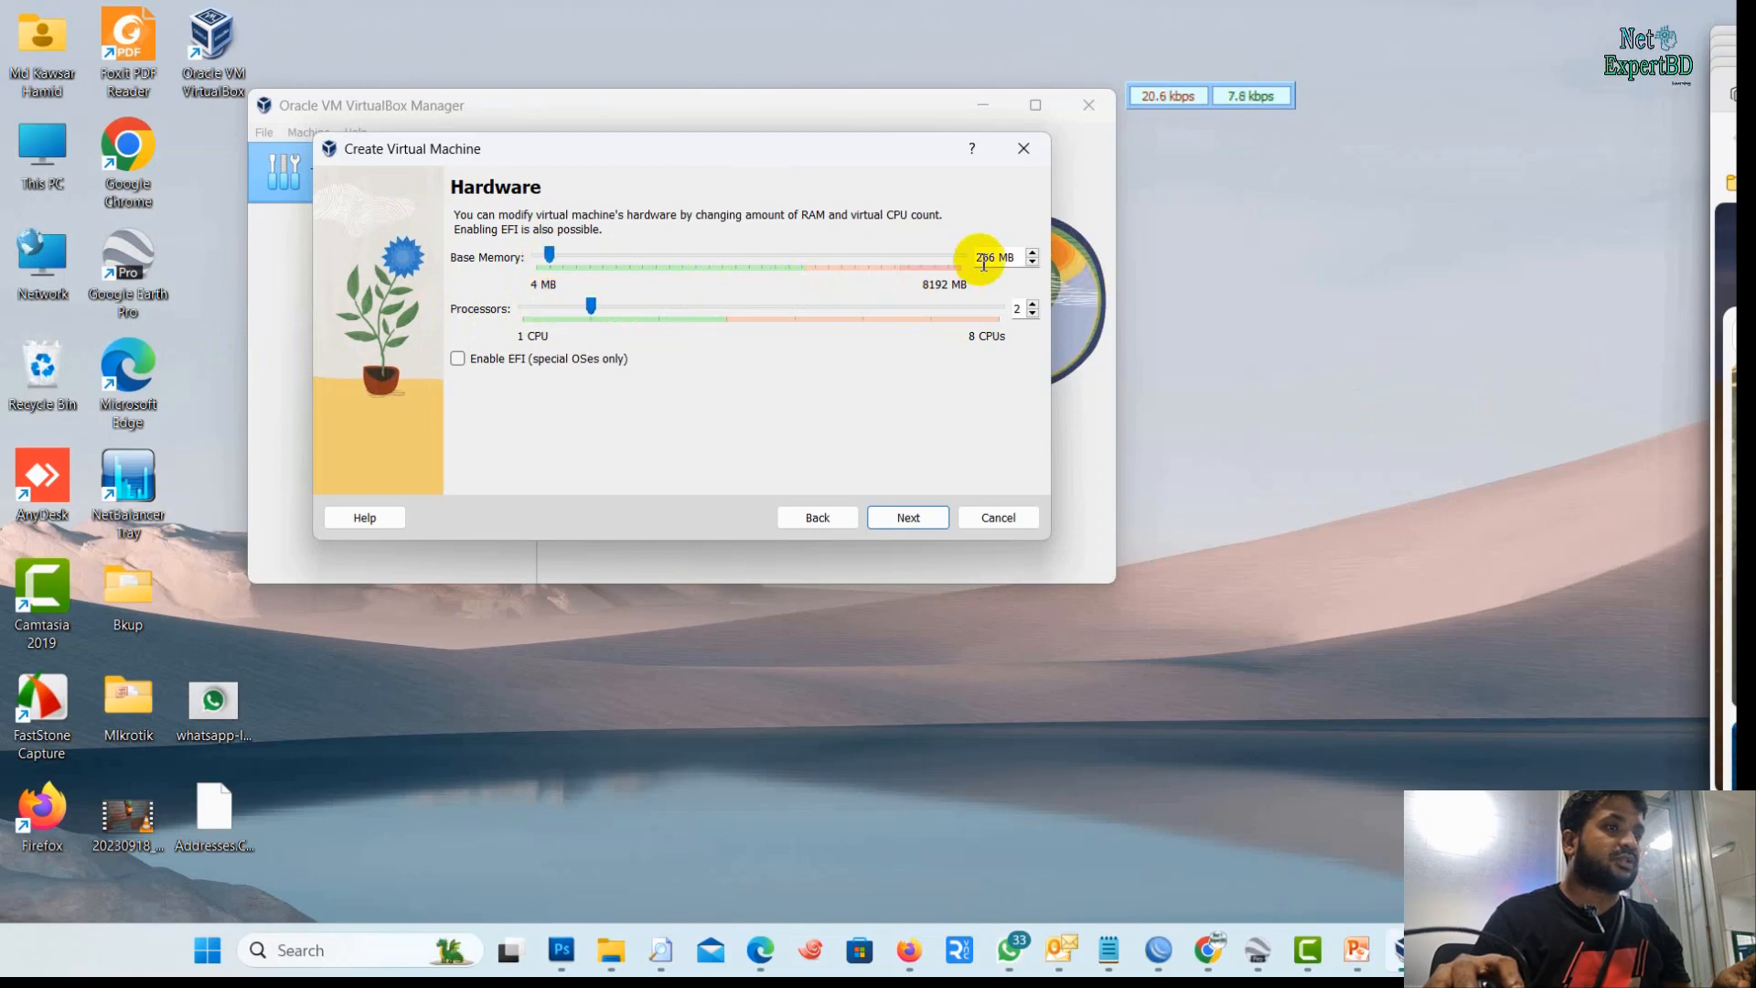
pyautogui.click(917, 518)
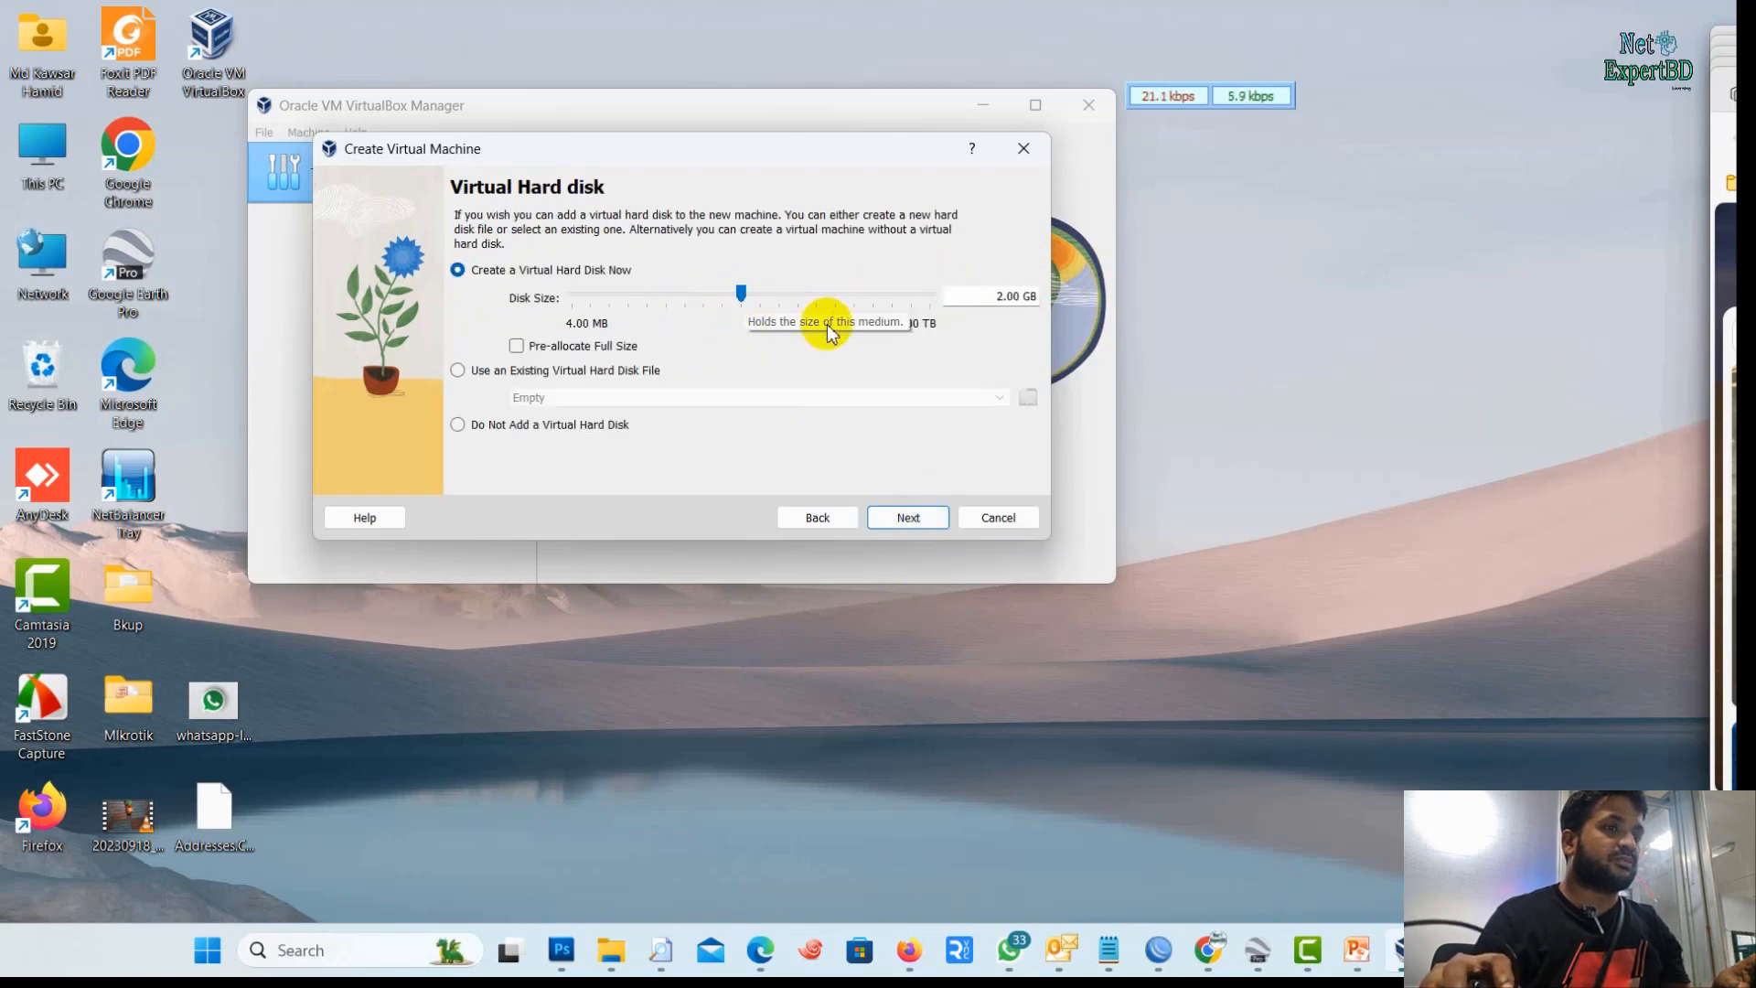
pyautogui.click(919, 521)
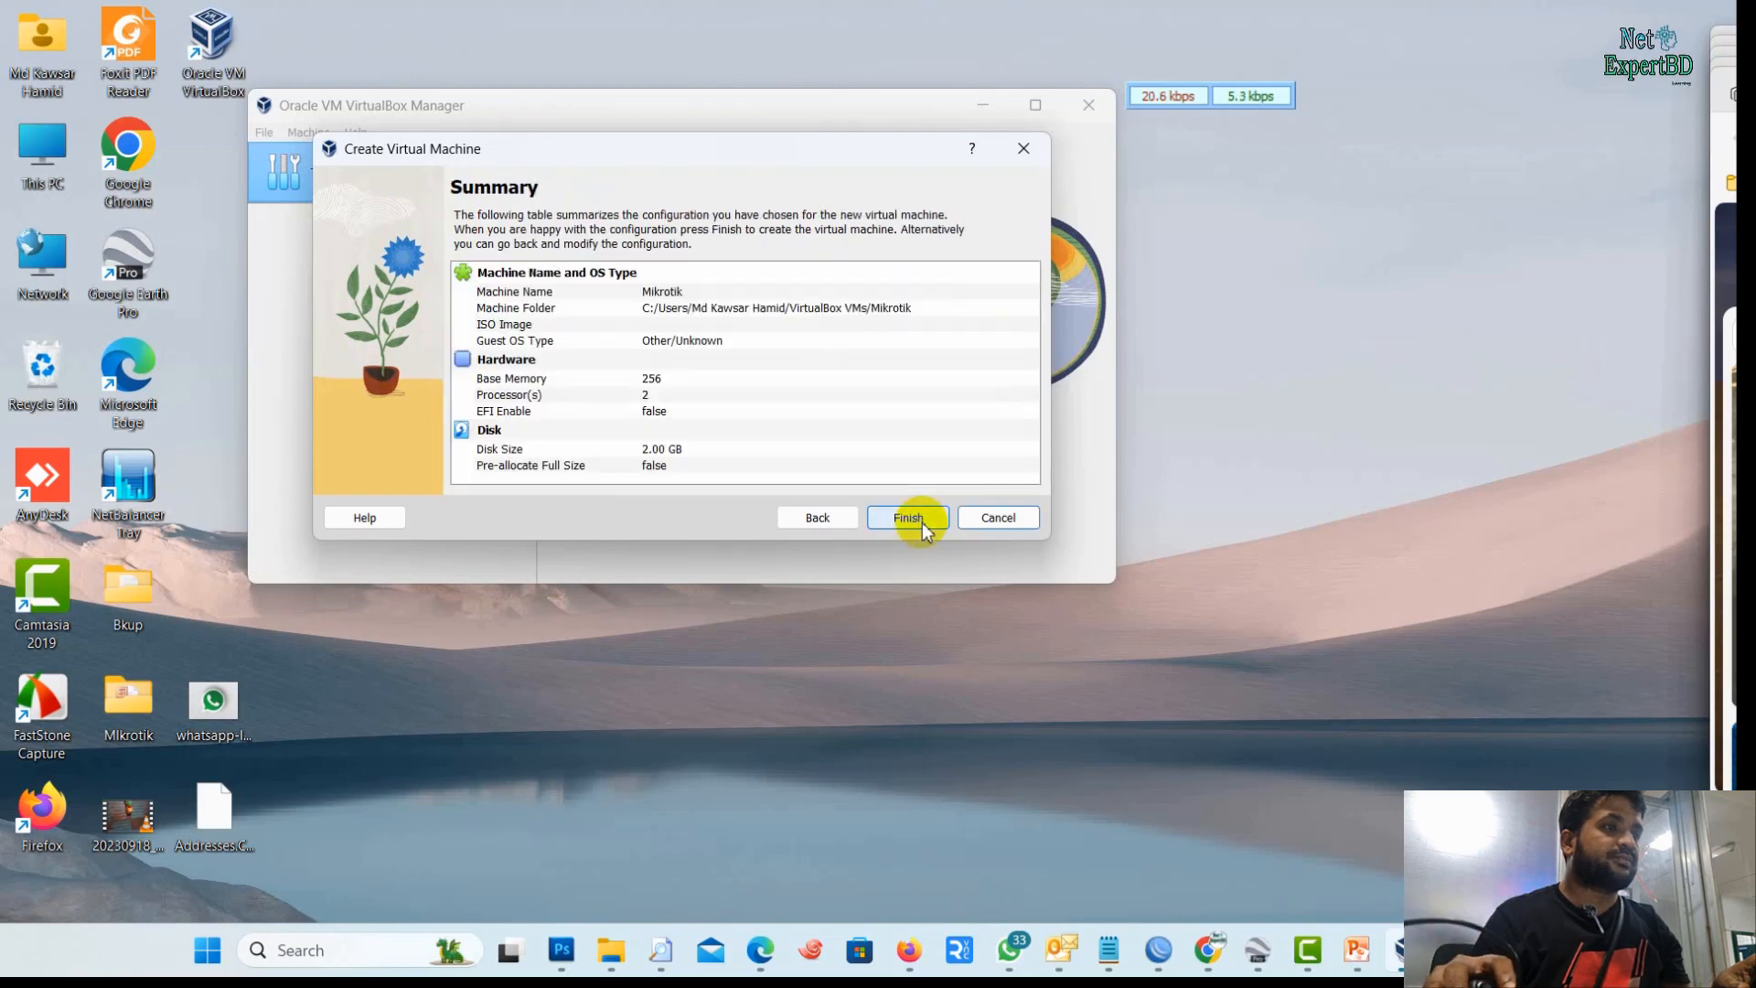
pyautogui.click(920, 518)
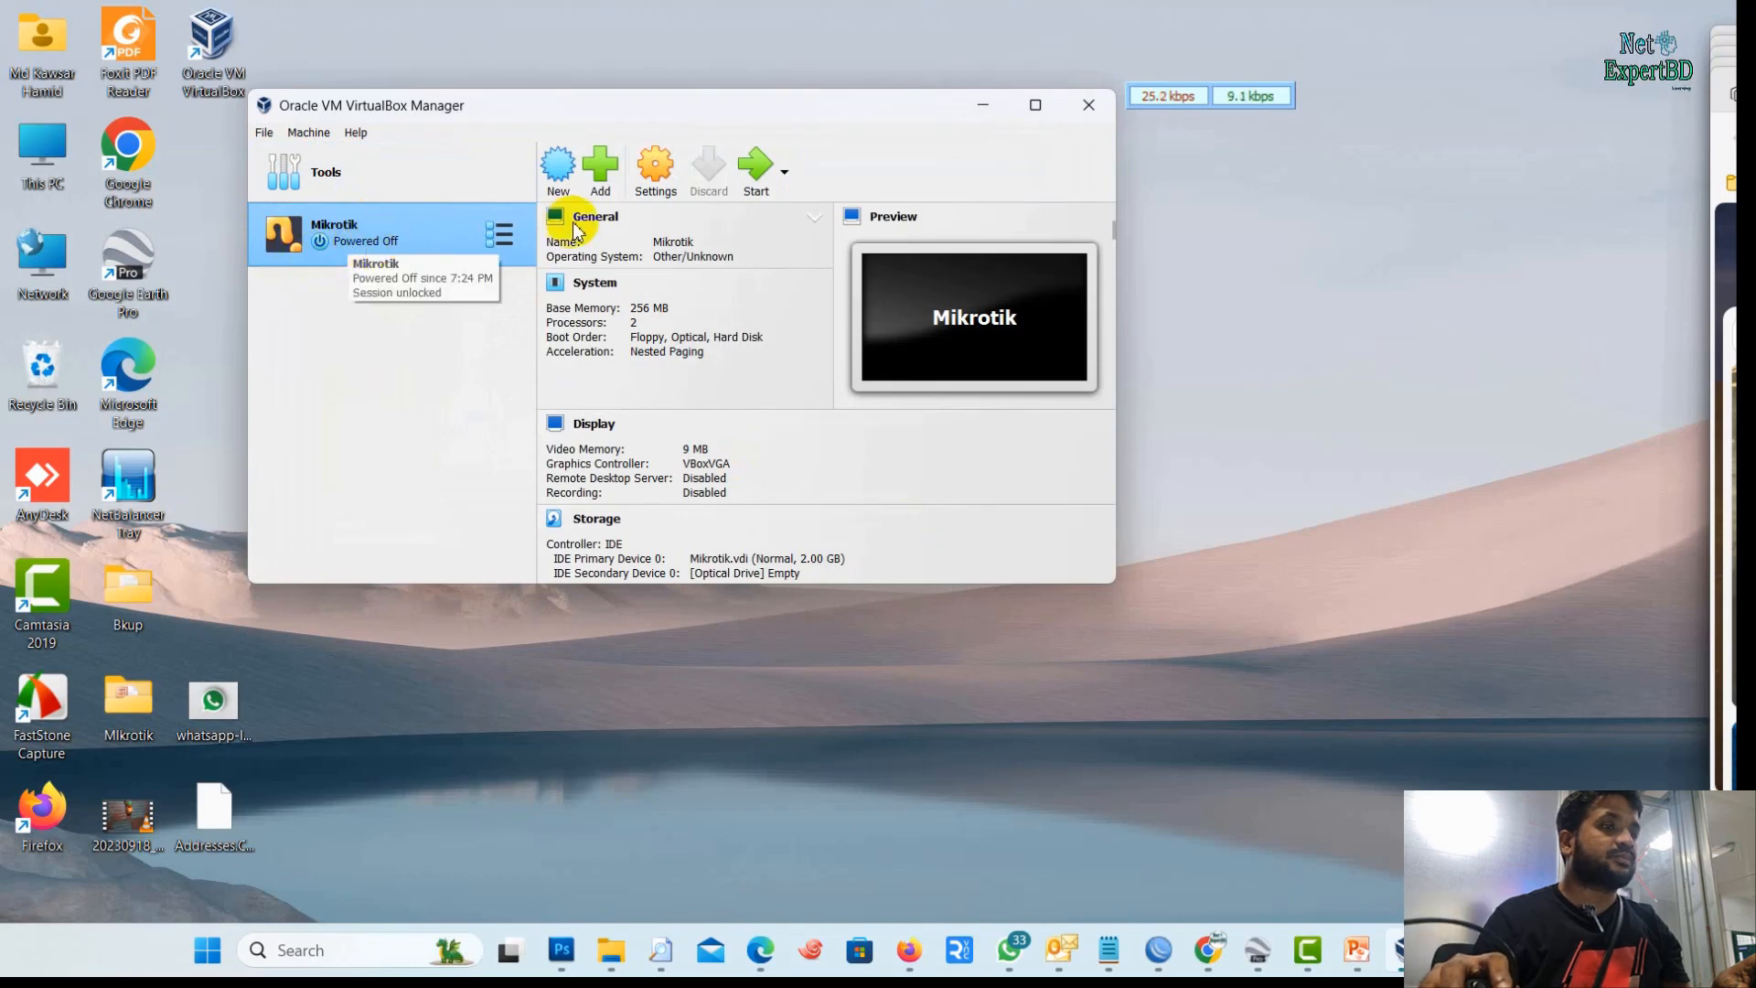
# In the Mikrotik machine's network settings, attach Adapter 1 to Bridged Adapter using the Intel(R) Wi-Fi 6 AX201 160MHz interface
pyautogui.click(660, 185)
pyautogui.click(471, 254)
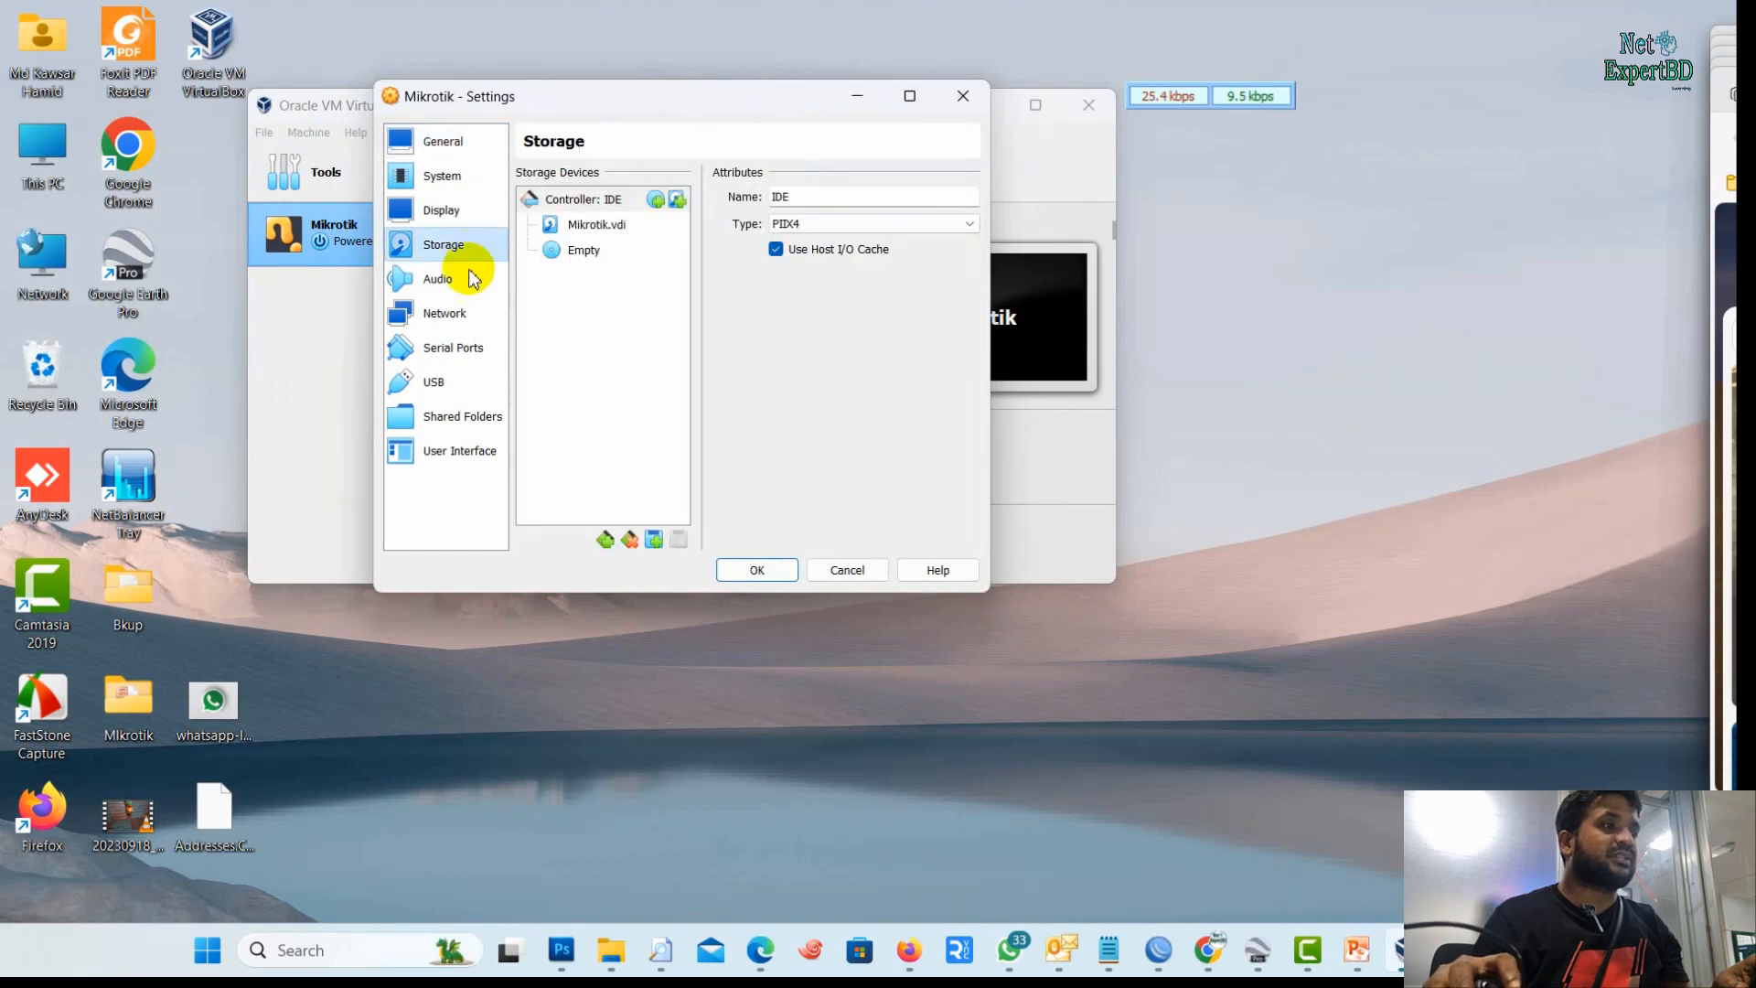
pyautogui.click(450, 314)
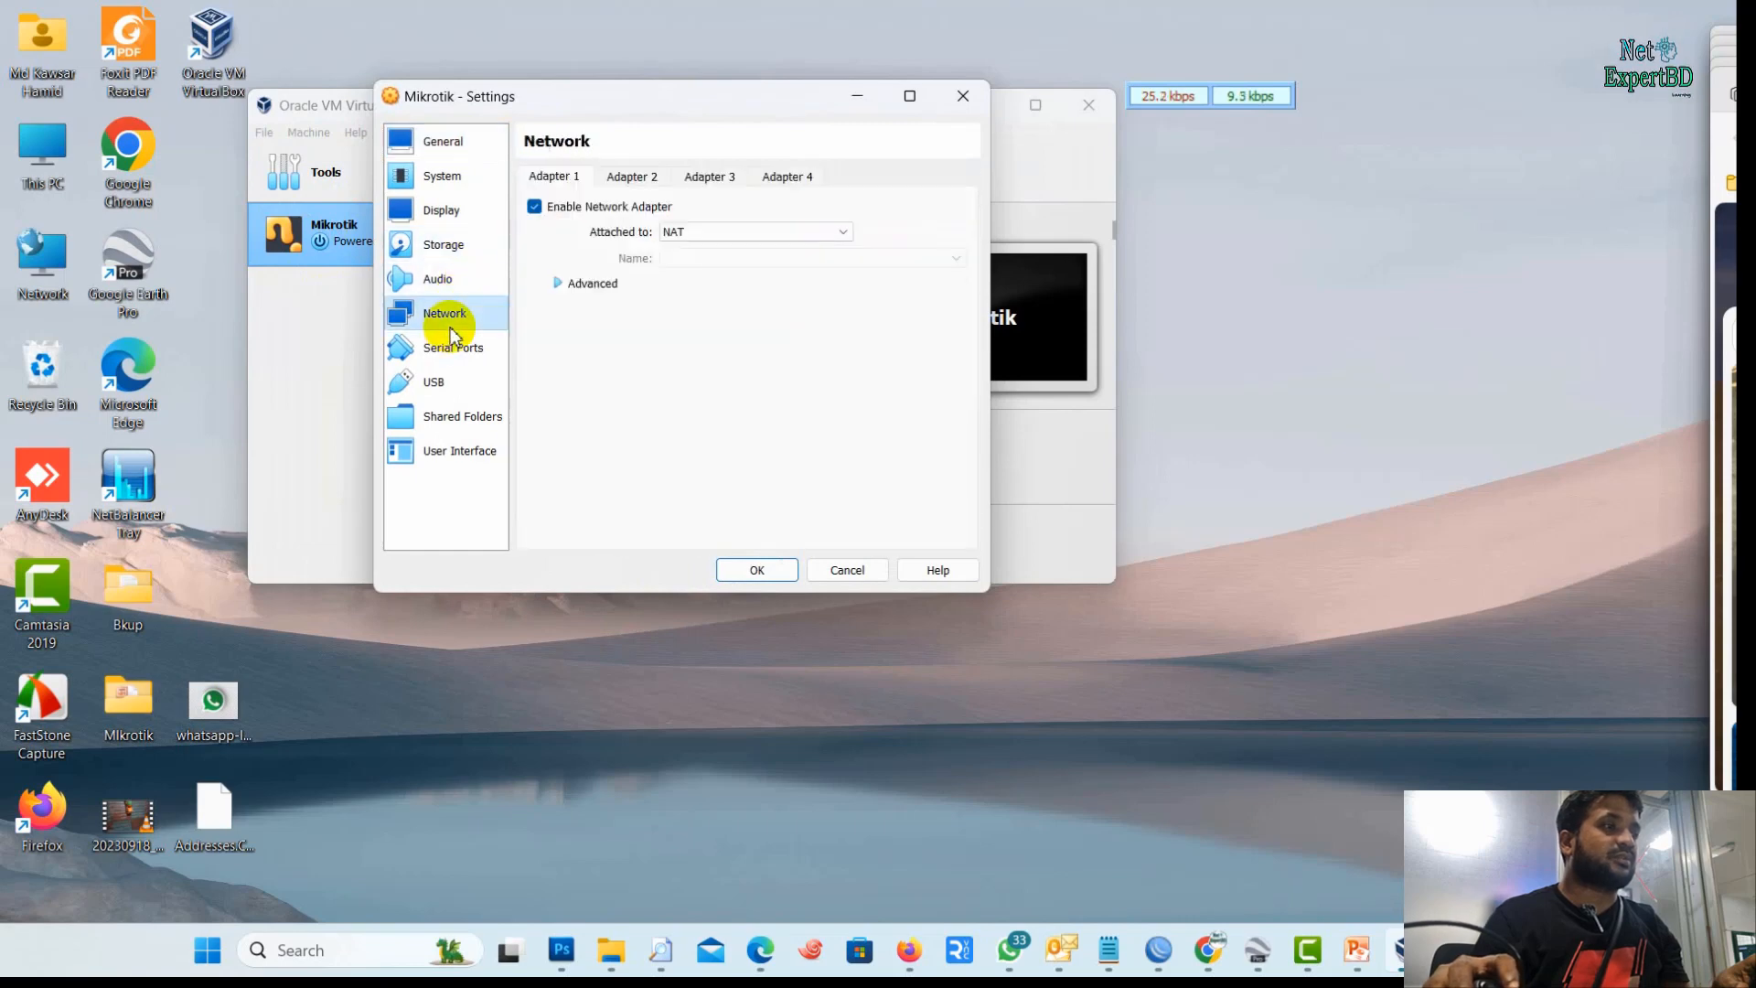
pyautogui.click(763, 229)
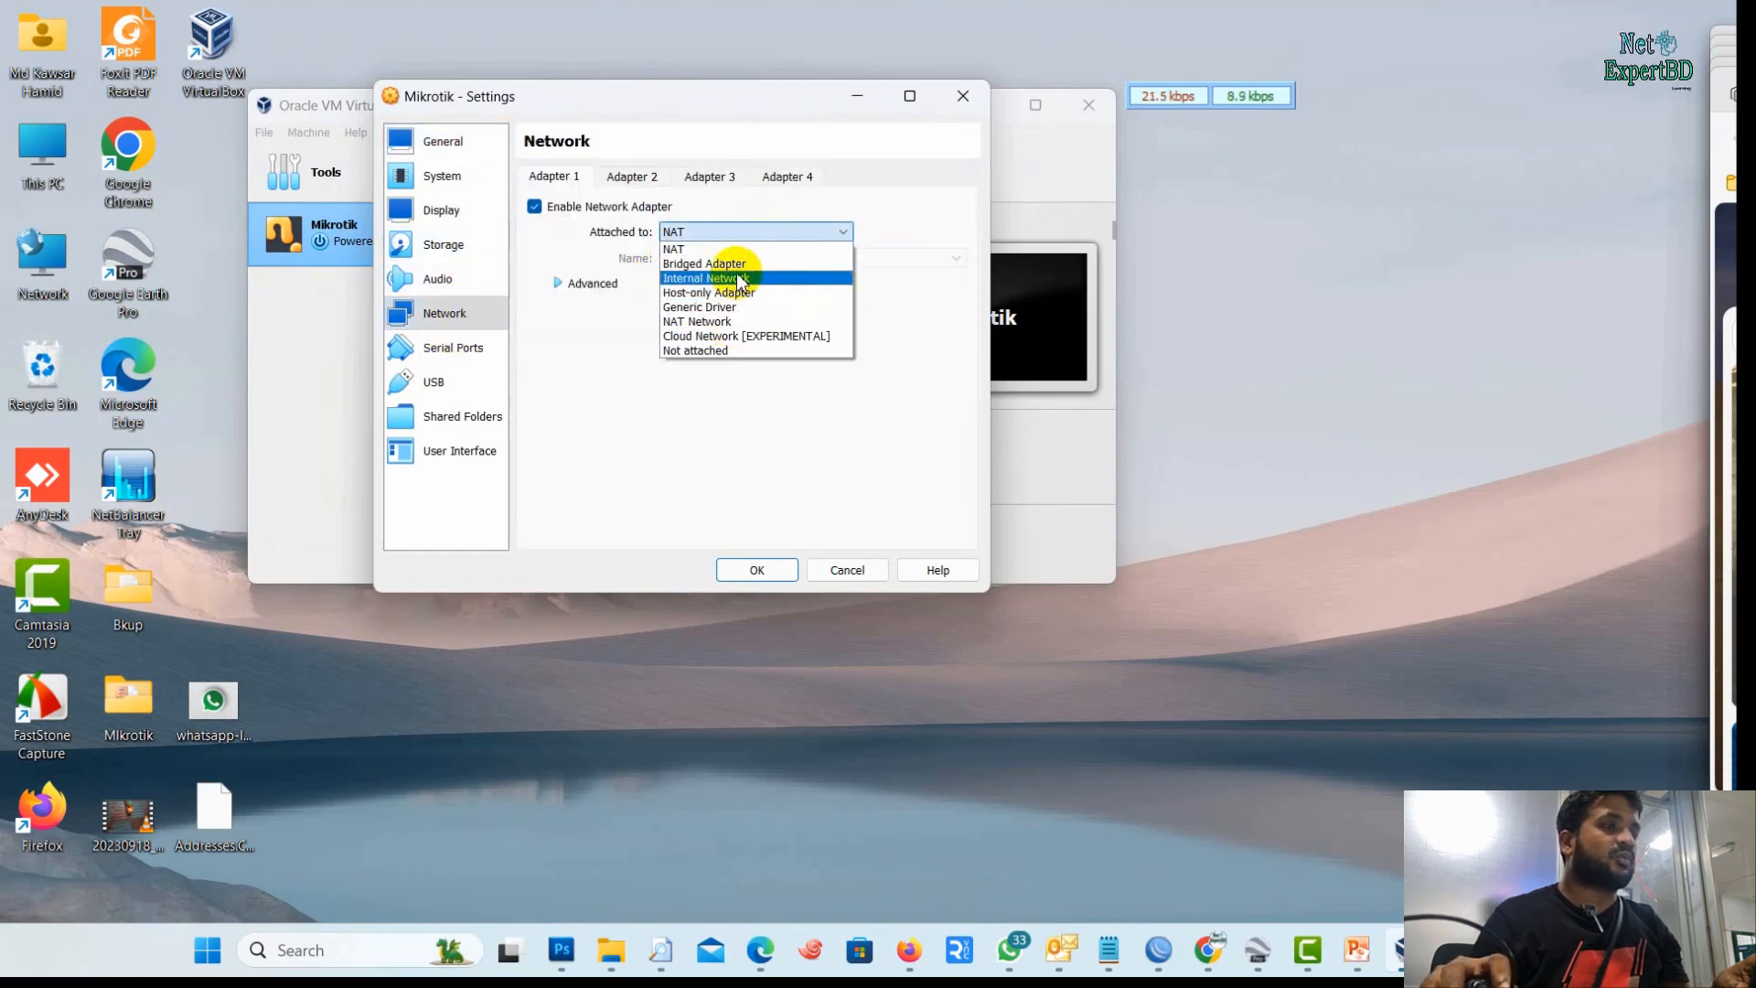
pyautogui.click(735, 264)
pyautogui.click(797, 266)
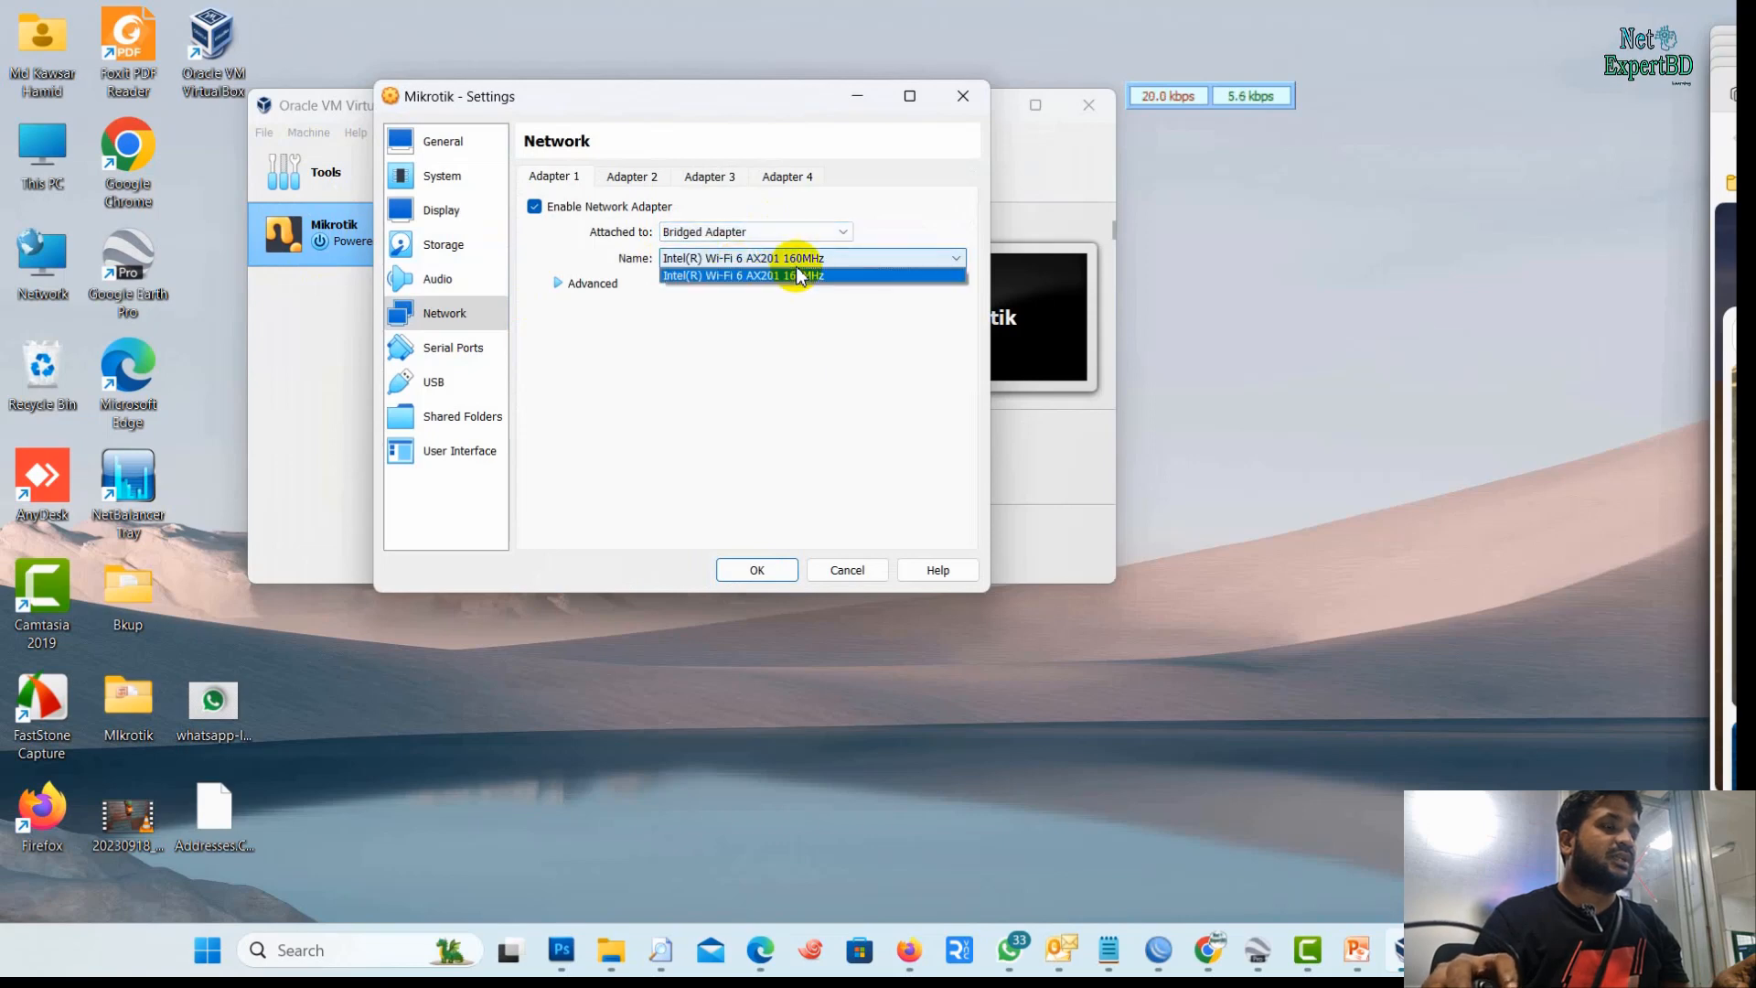
pyautogui.click(786, 271)
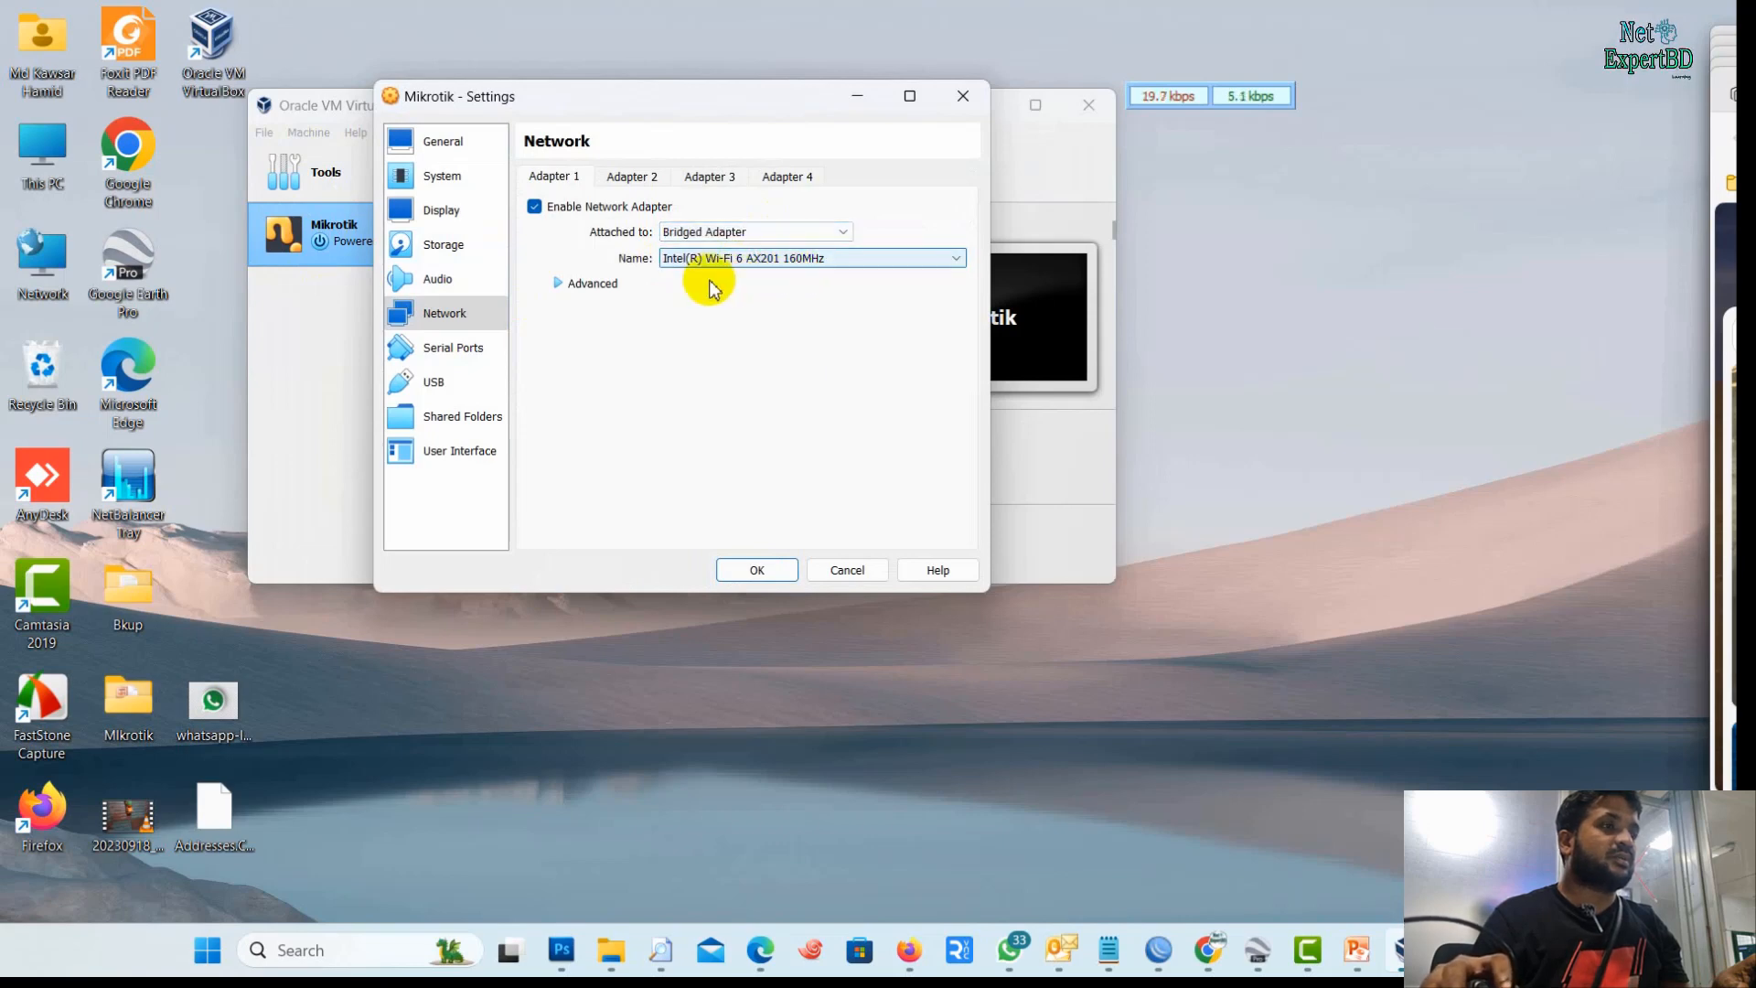
pyautogui.click(759, 265)
pyautogui.click(760, 272)
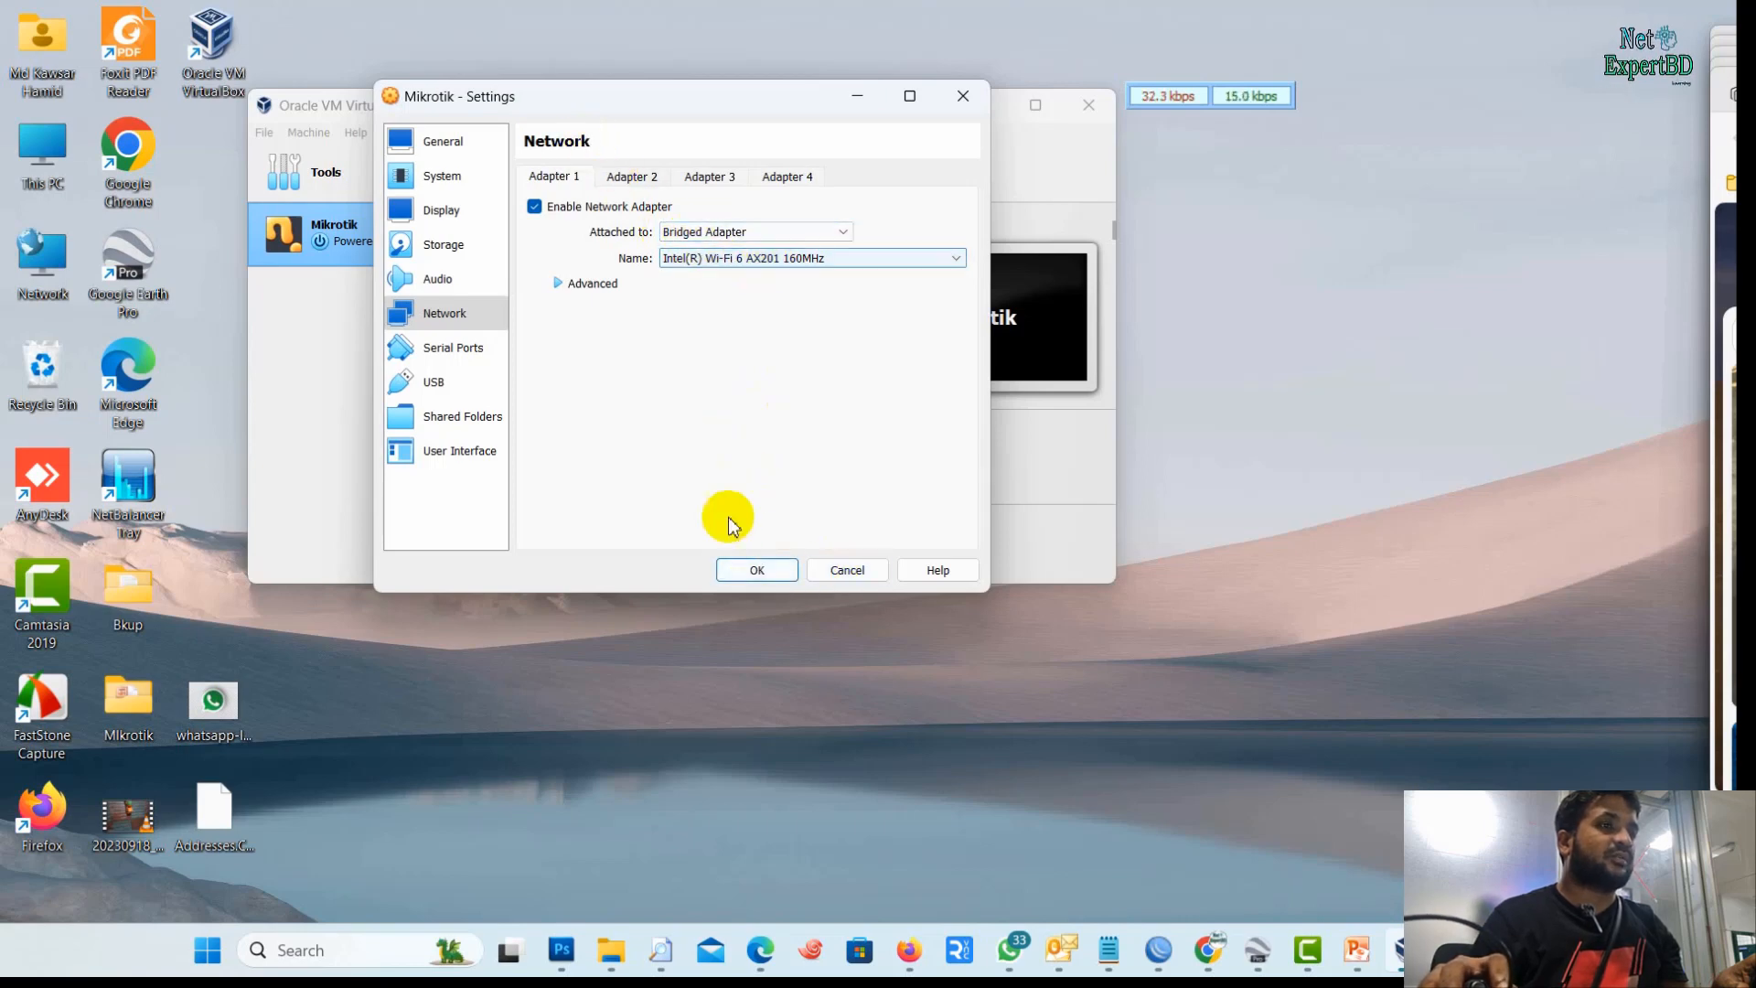
# Save the bridged network settings and start the Mikrotik virtual machine
pyautogui.click(757, 569)
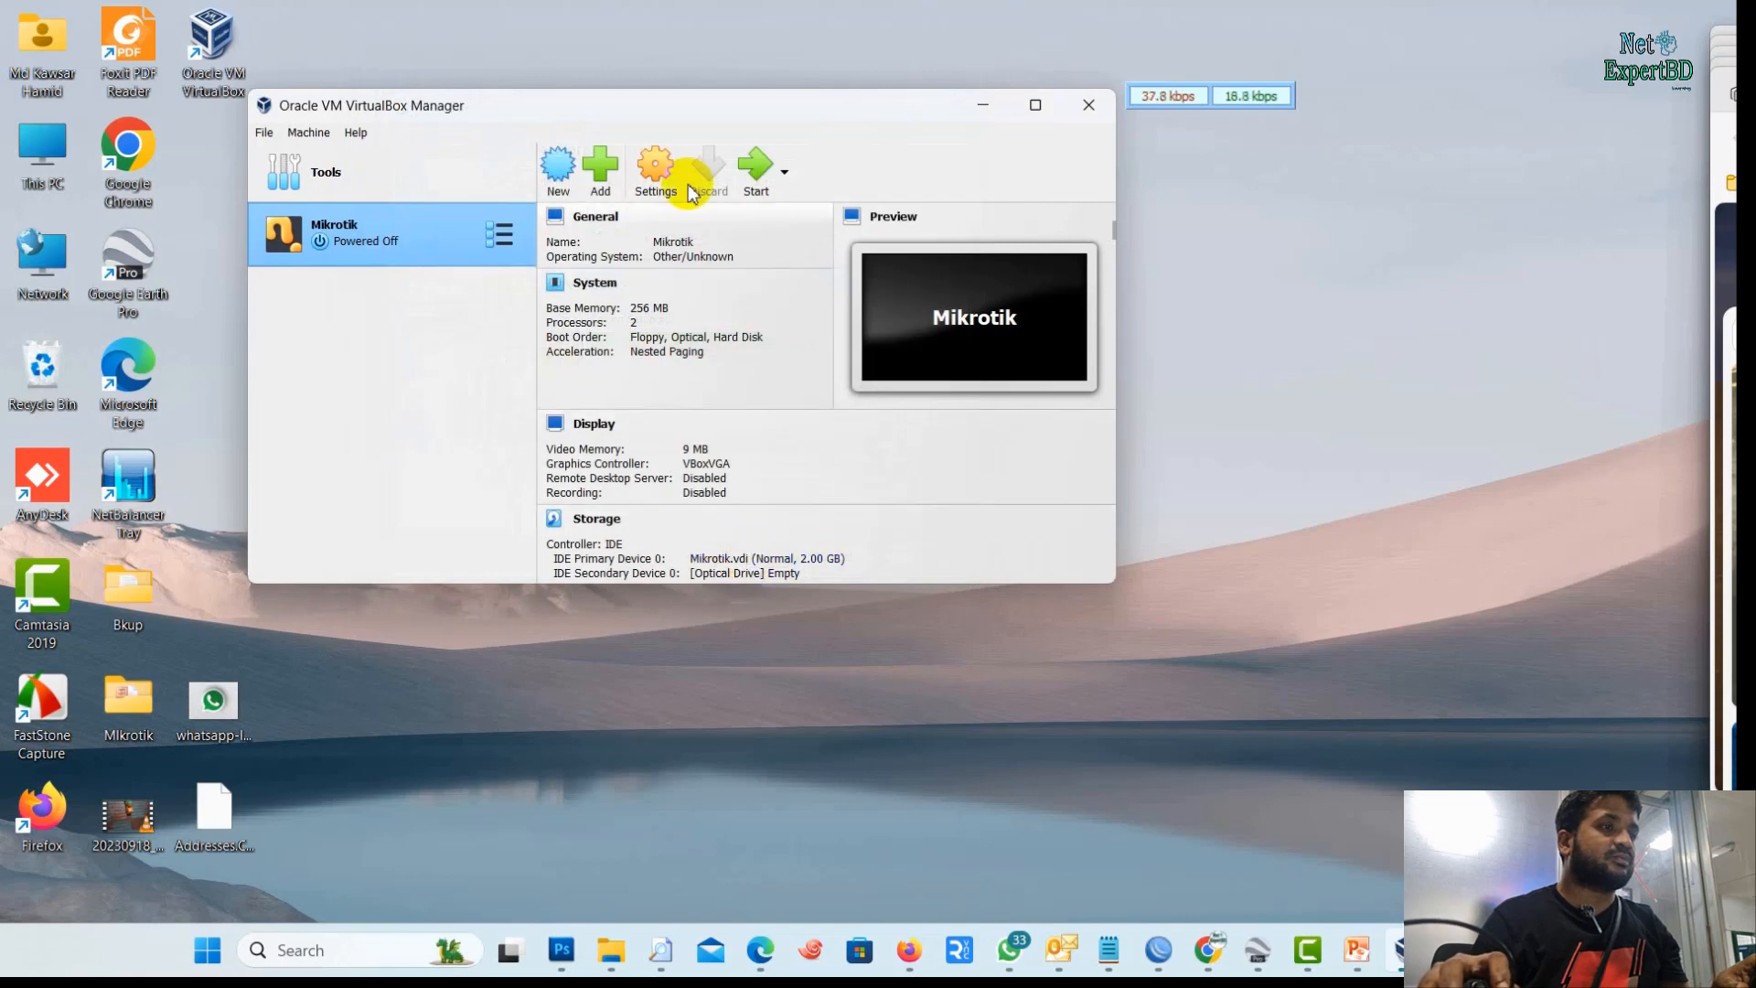
pyautogui.click(757, 169)
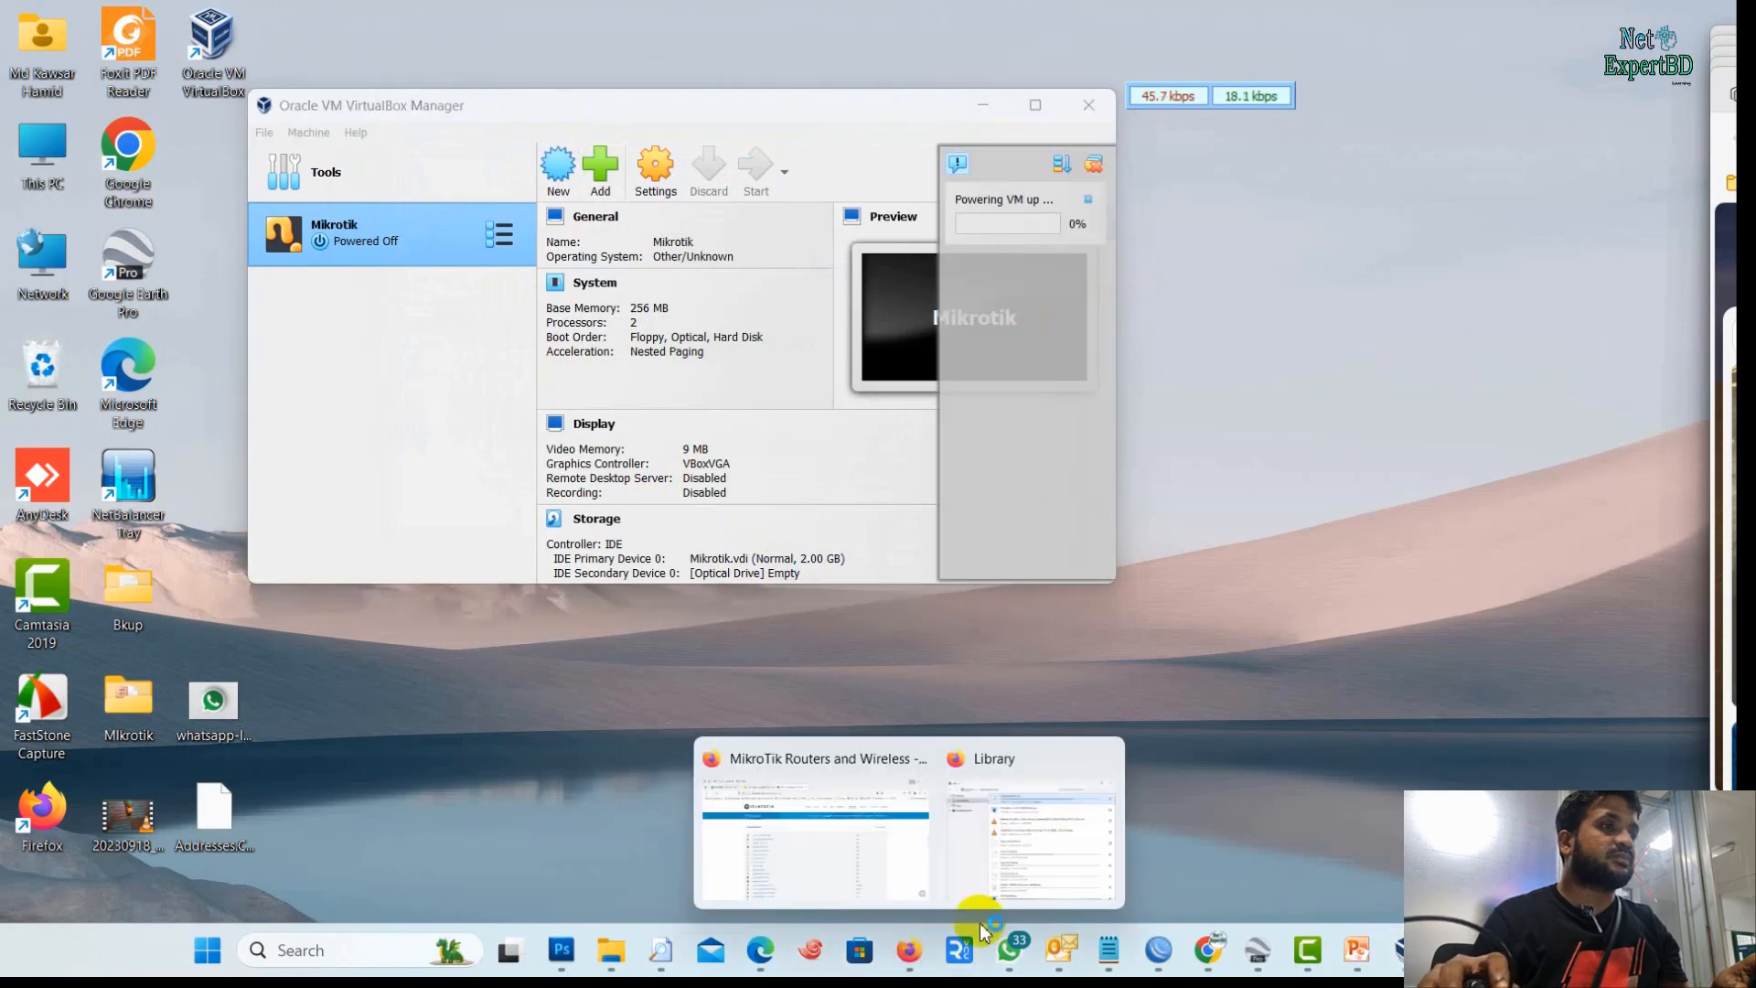
# Check the mikrotik-6.49.2.iso entry in Firefox's download history, then minimize the main browser window
pyautogui.click(870, 883)
pyautogui.press('alt')
pyautogui.click(272, 11)
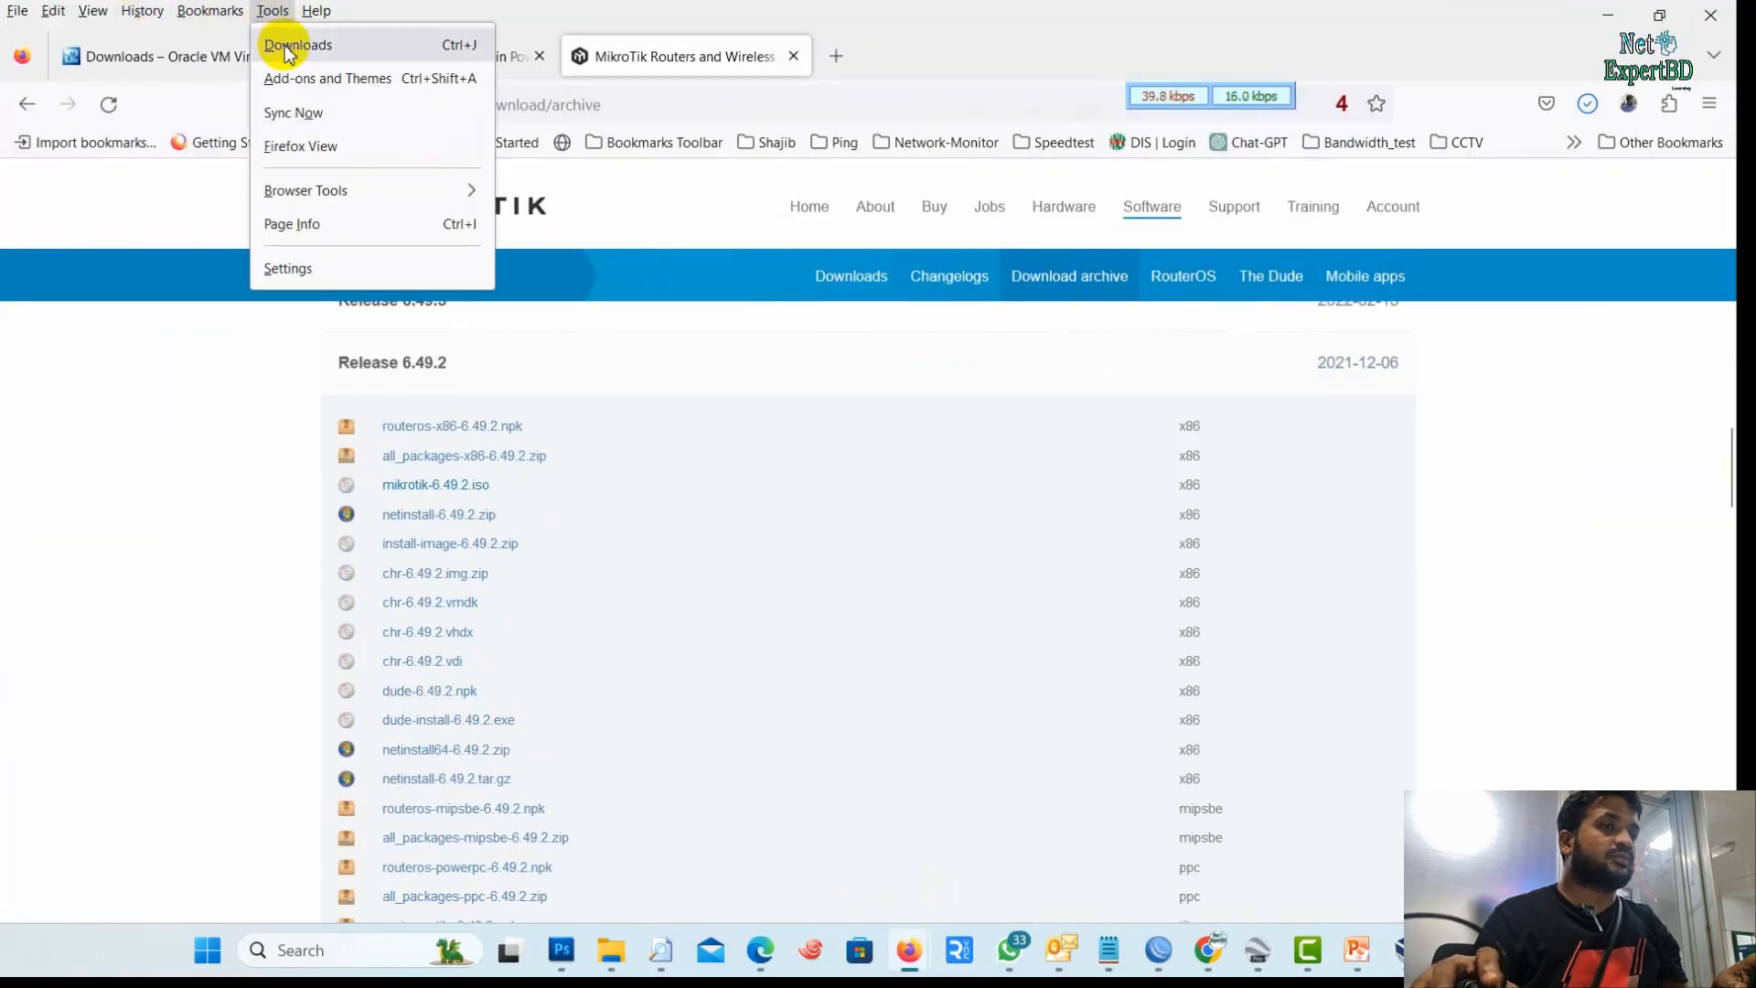
pyautogui.click(291, 46)
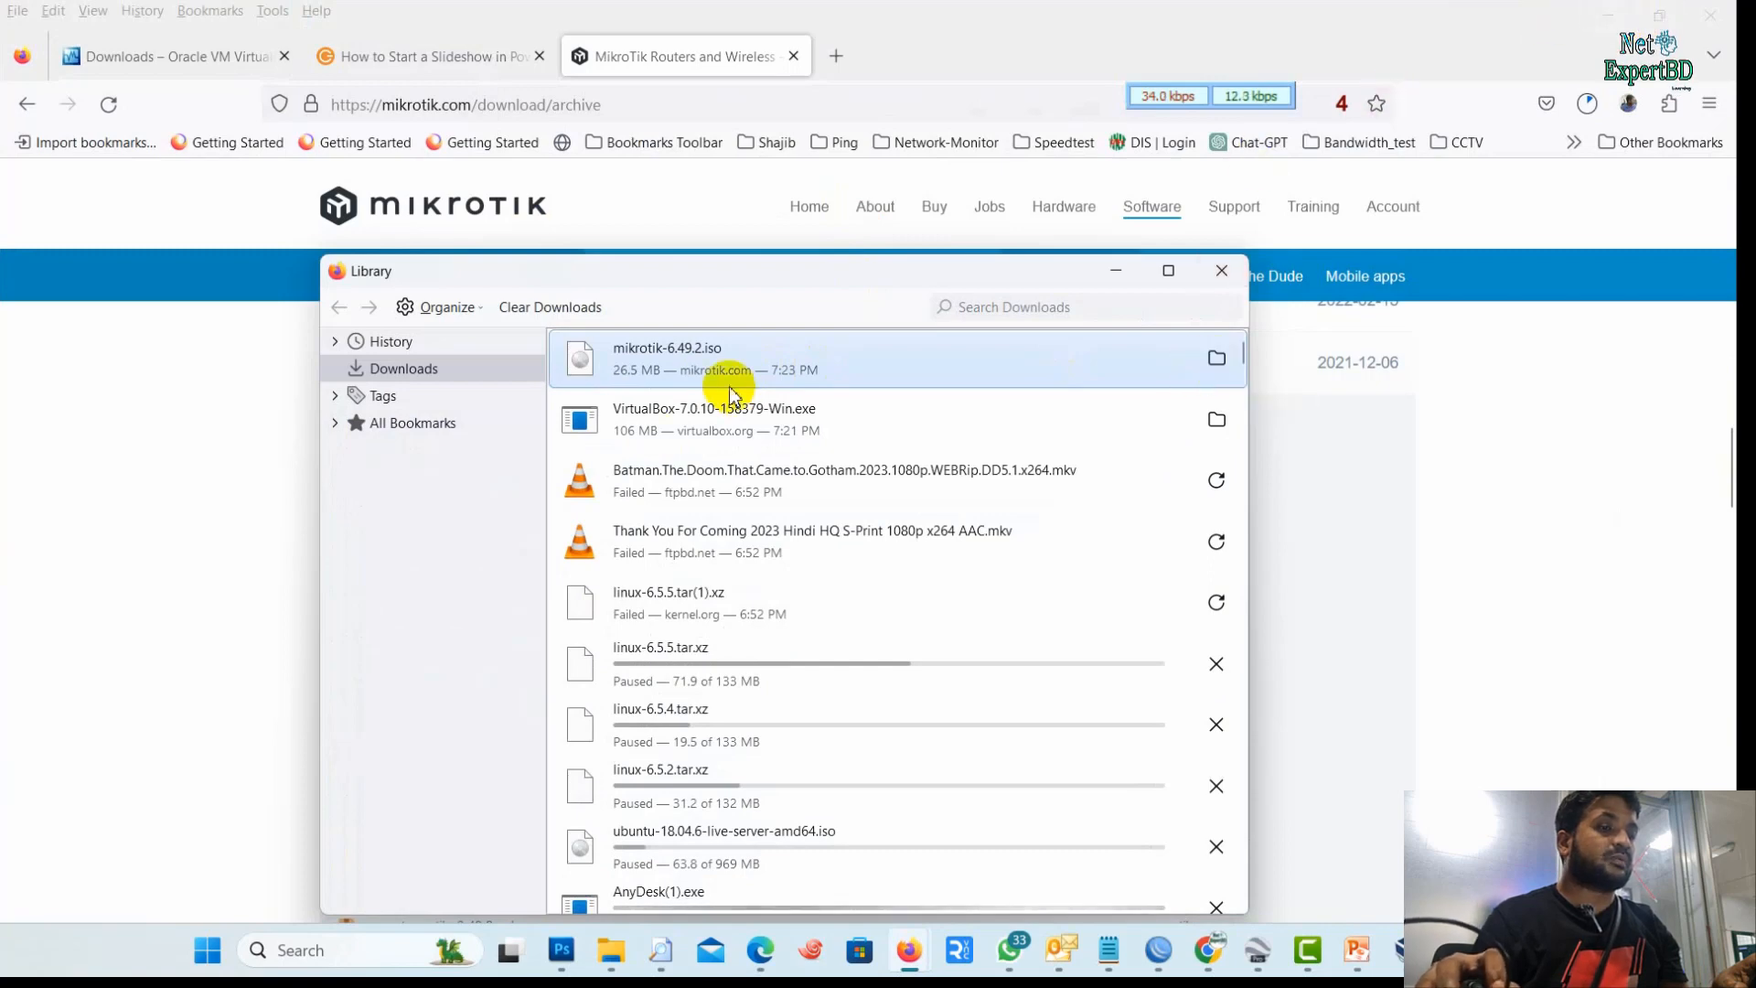
pyautogui.click(1607, 16)
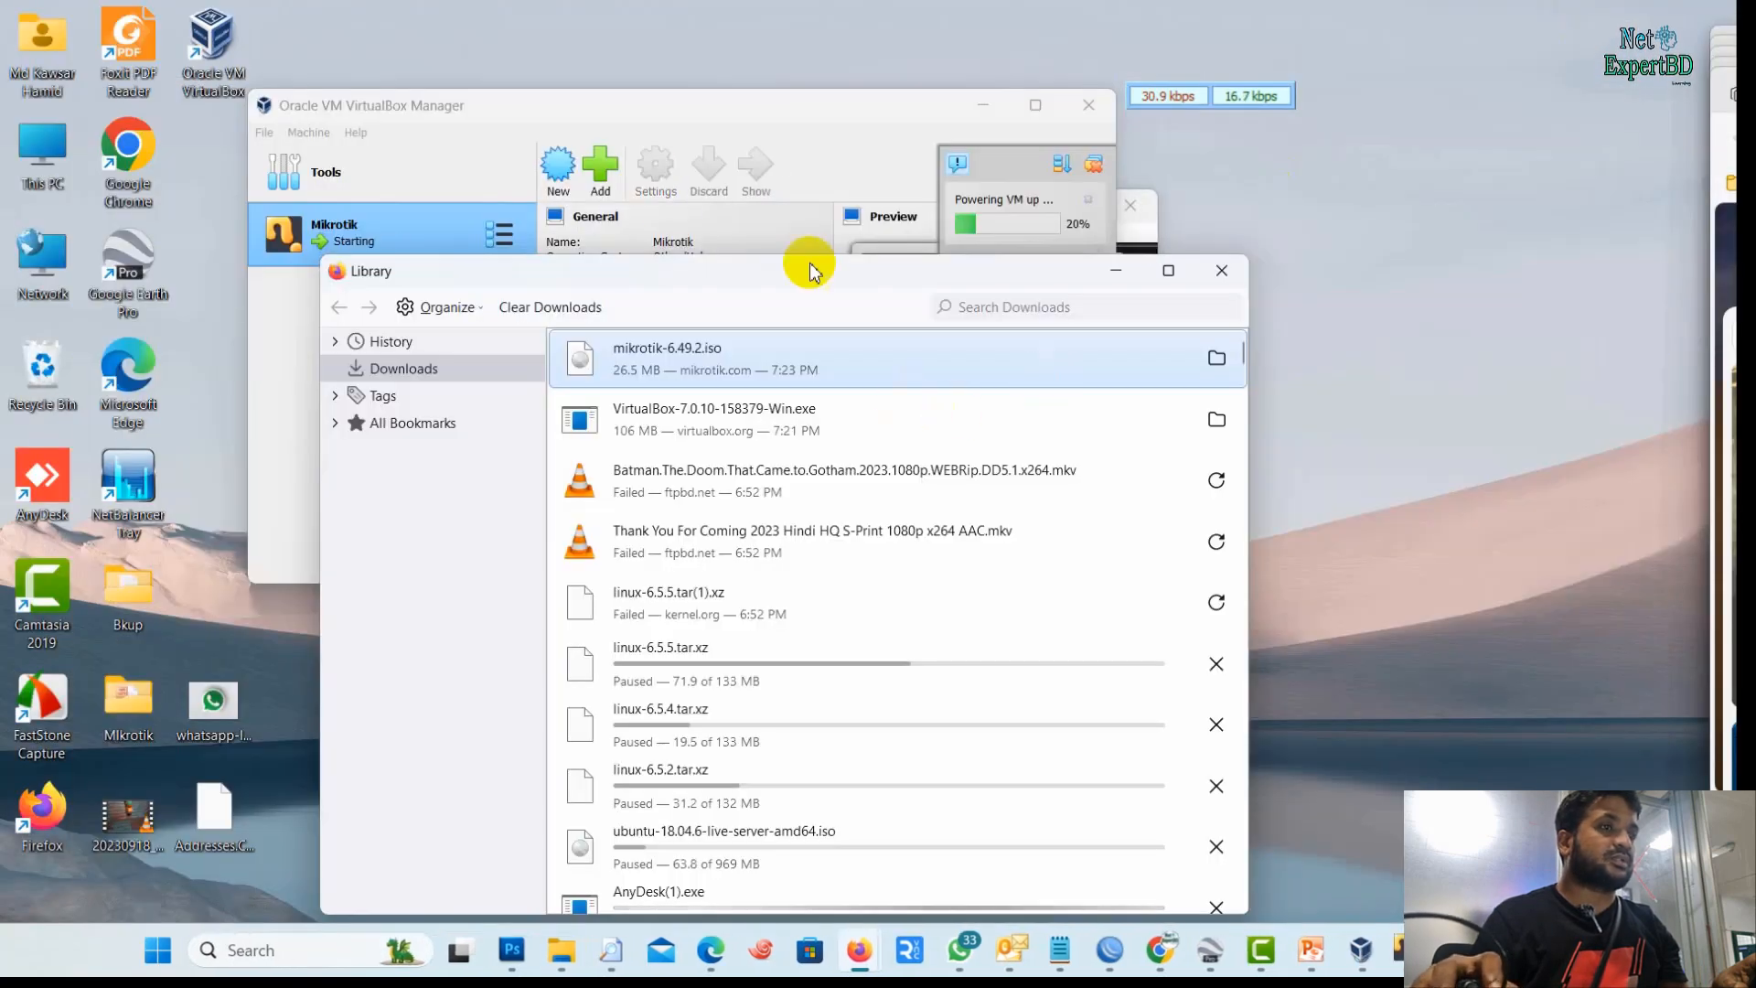
# Switch back to VirtualBox, bring up the running Mikrotik machine's window and dismiss its boot failure dialog without mounting a disk
pyautogui.click(805, 106)
pyautogui.click(1037, 106)
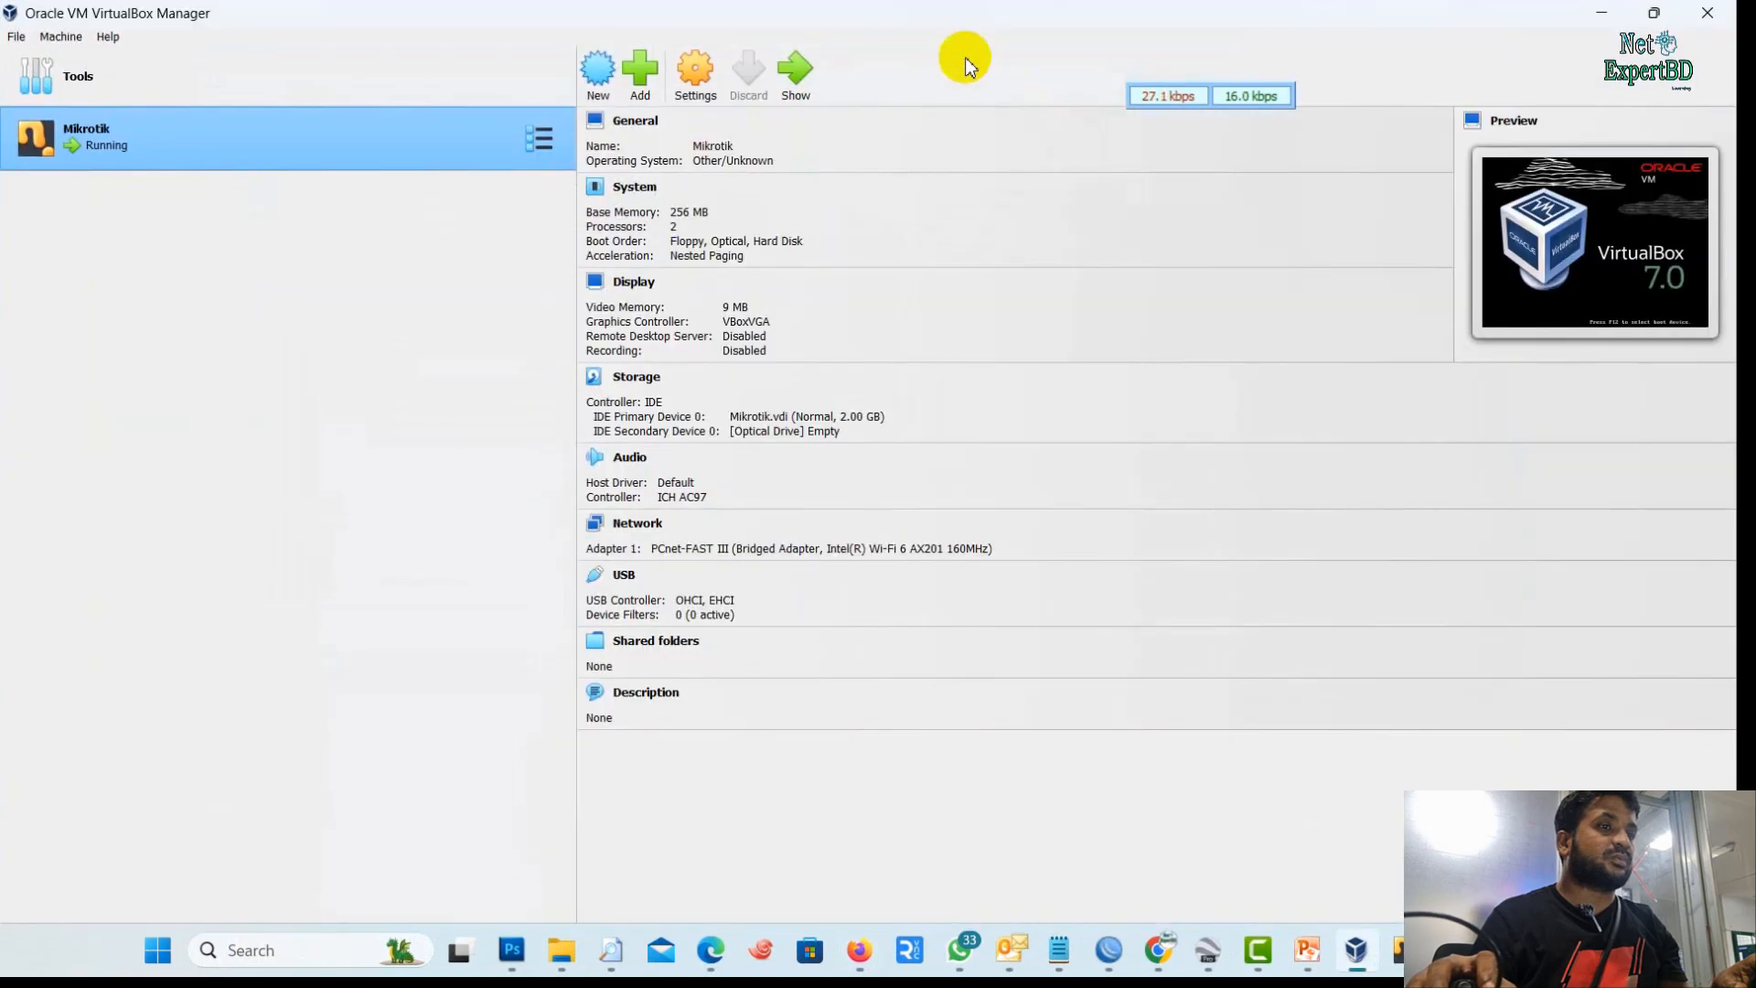
pyautogui.click(1658, 16)
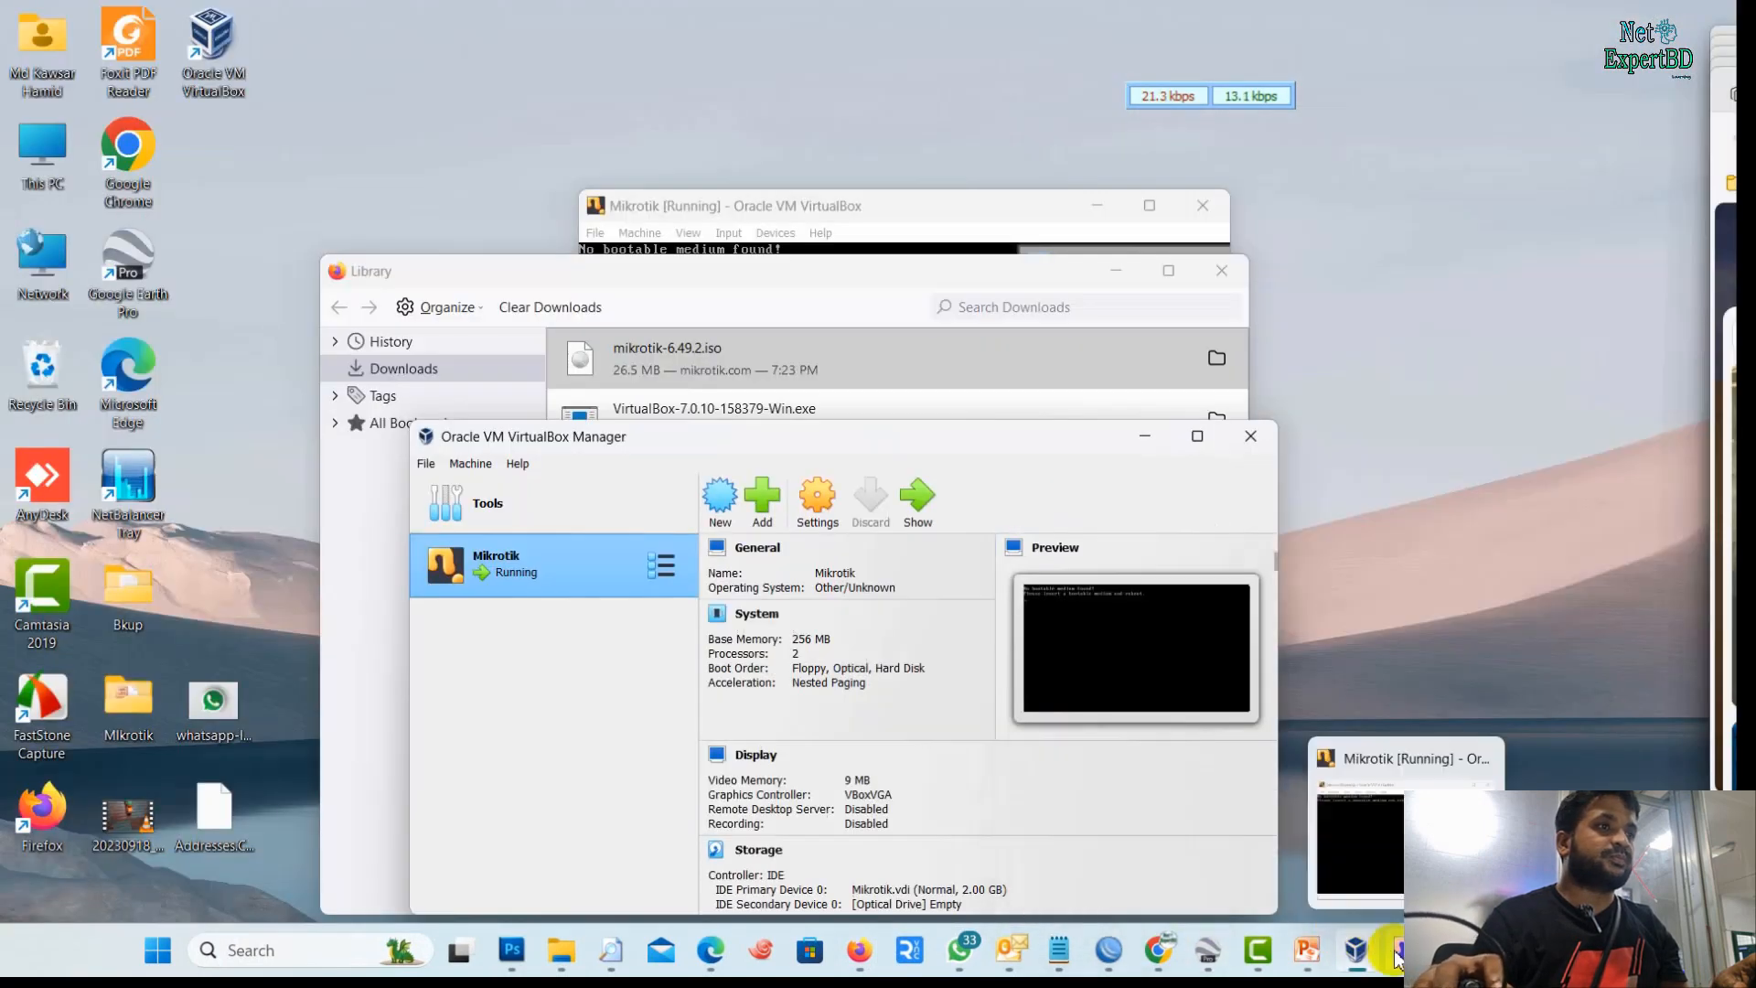
pyautogui.click(1397, 959)
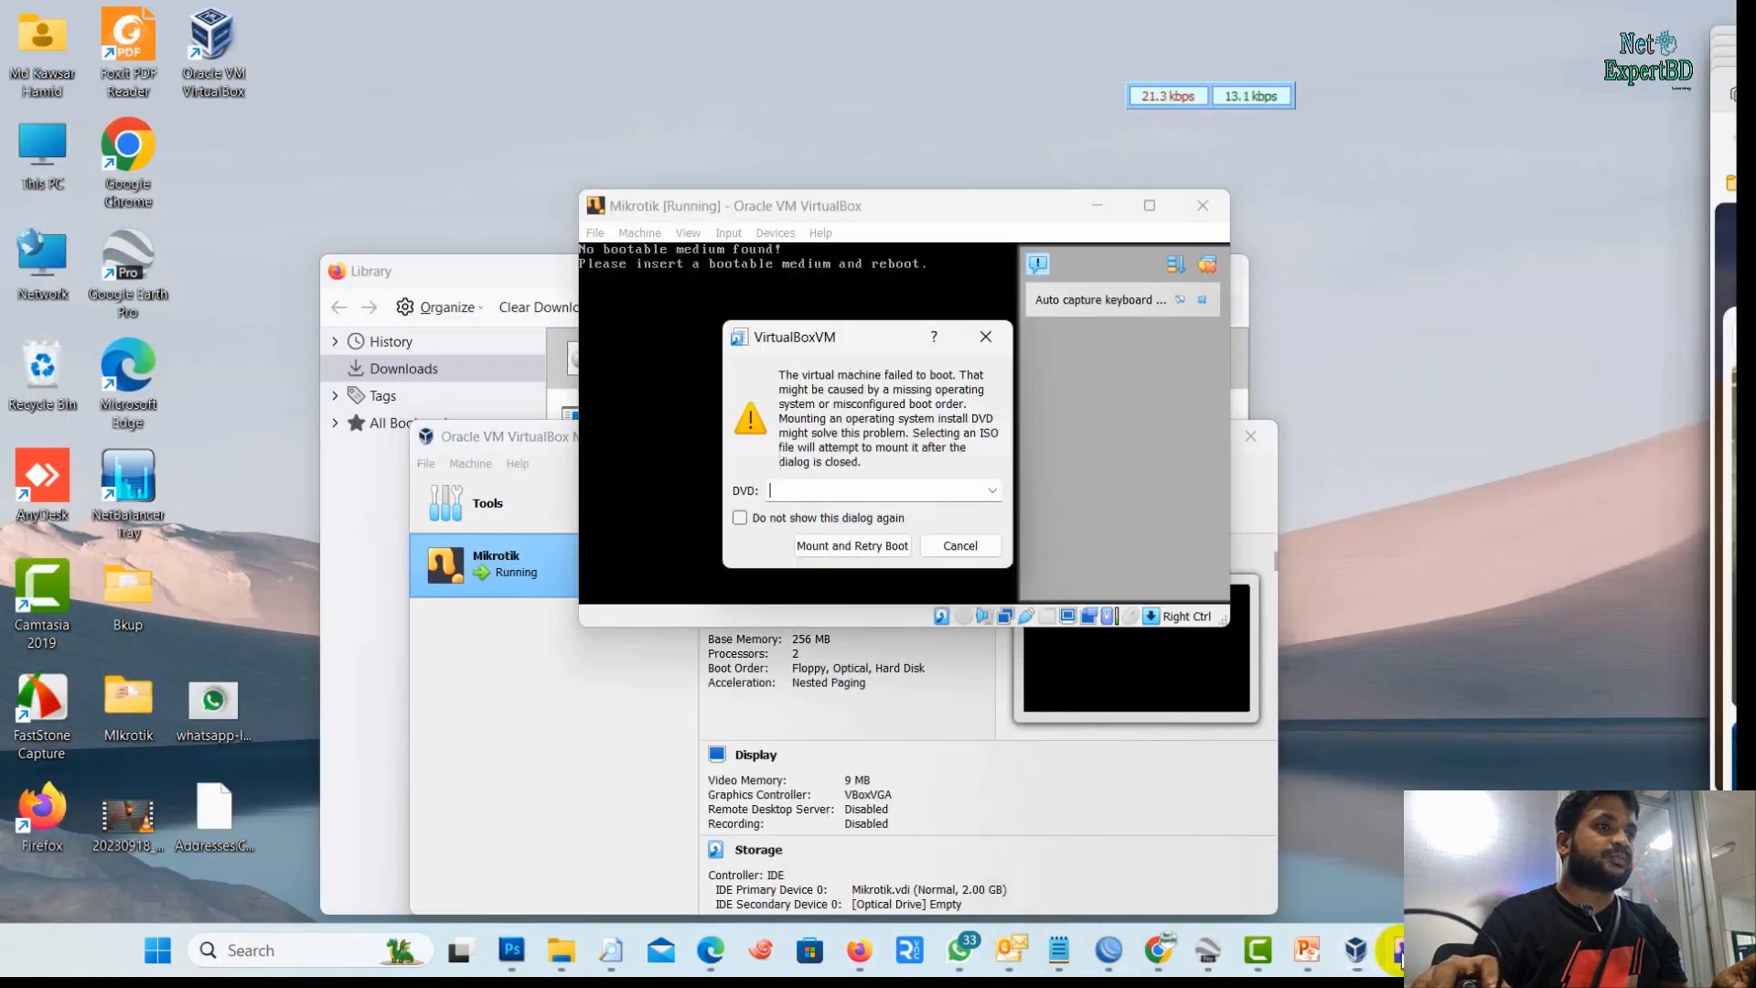
pyautogui.click(959, 547)
# Add mikrotik-6.49.2 from the Downloads folder as an optical disk image and mount it in the machine's optical drive
pyautogui.click(962, 612)
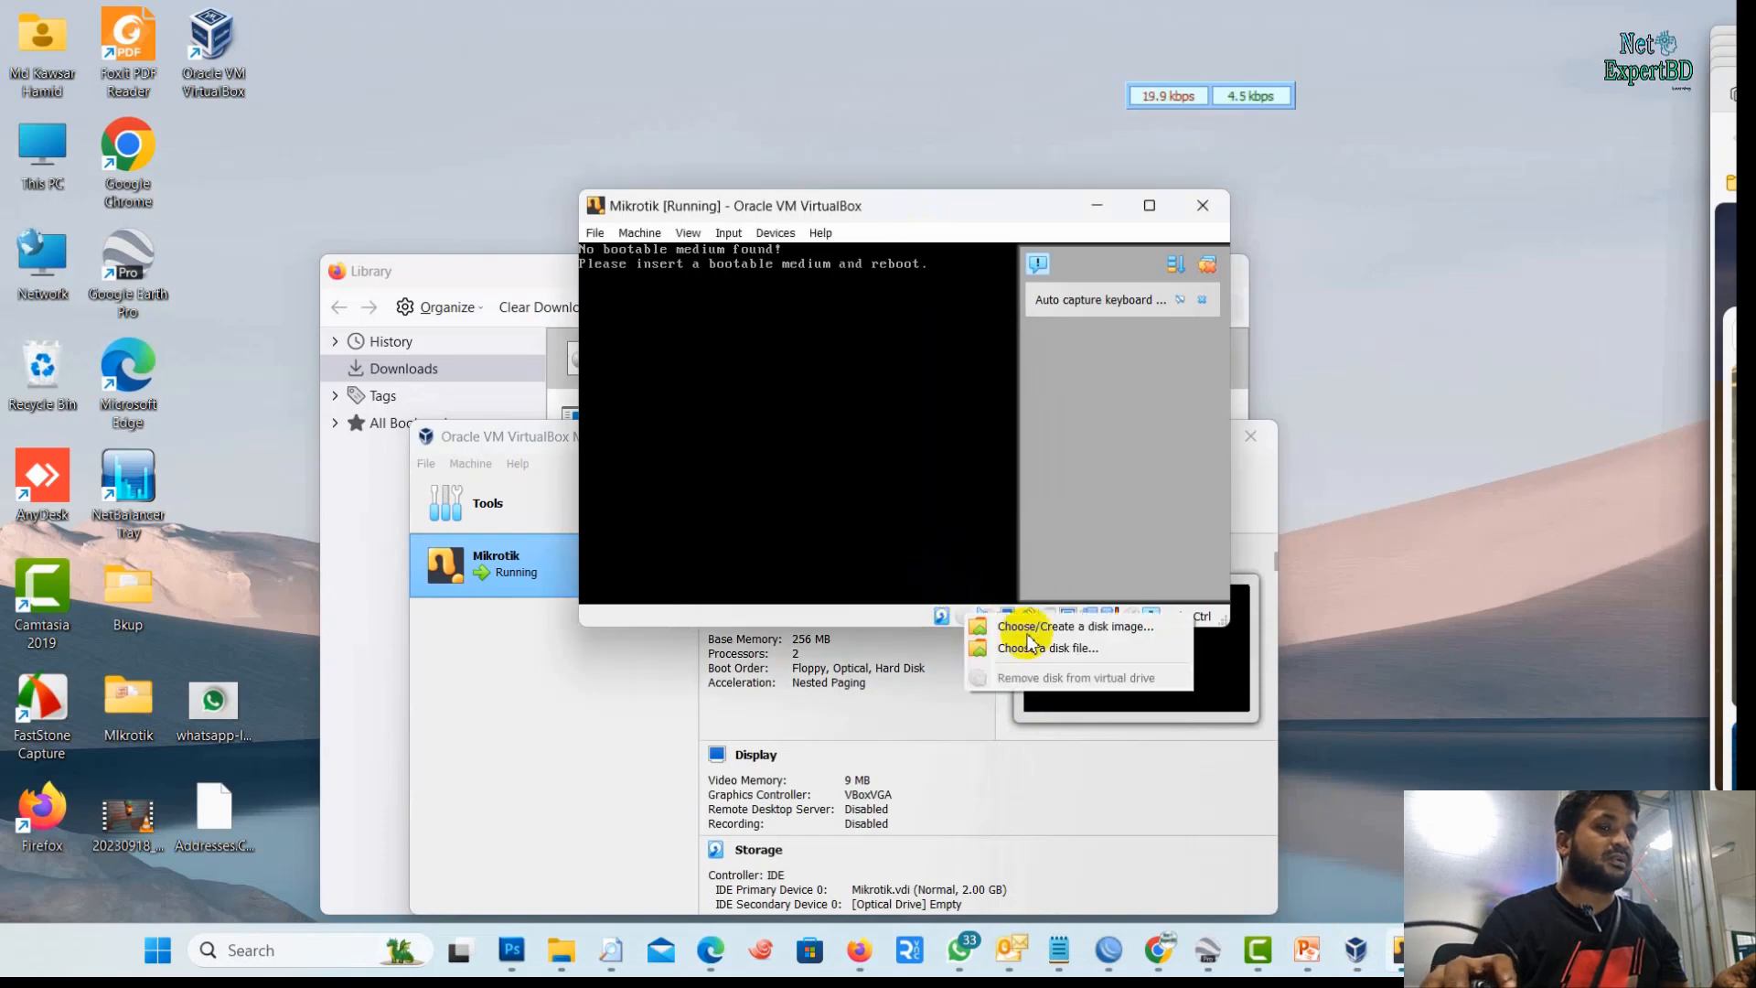
pyautogui.click(1080, 634)
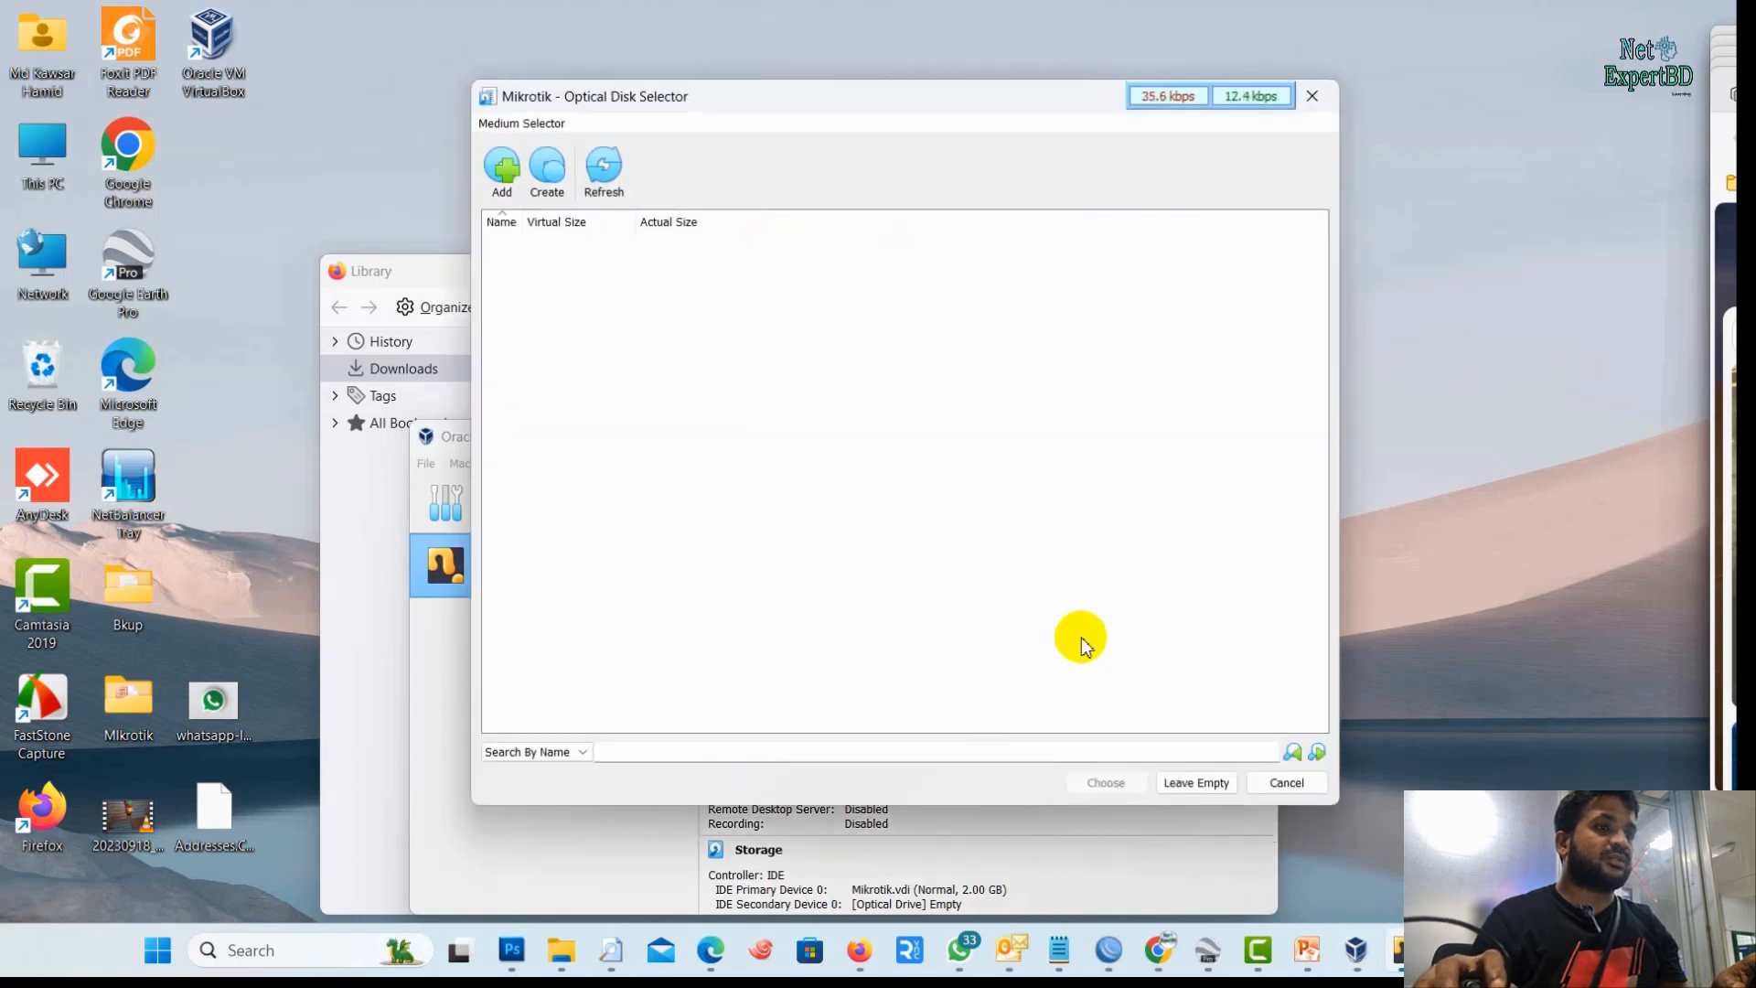
pyautogui.click(519, 174)
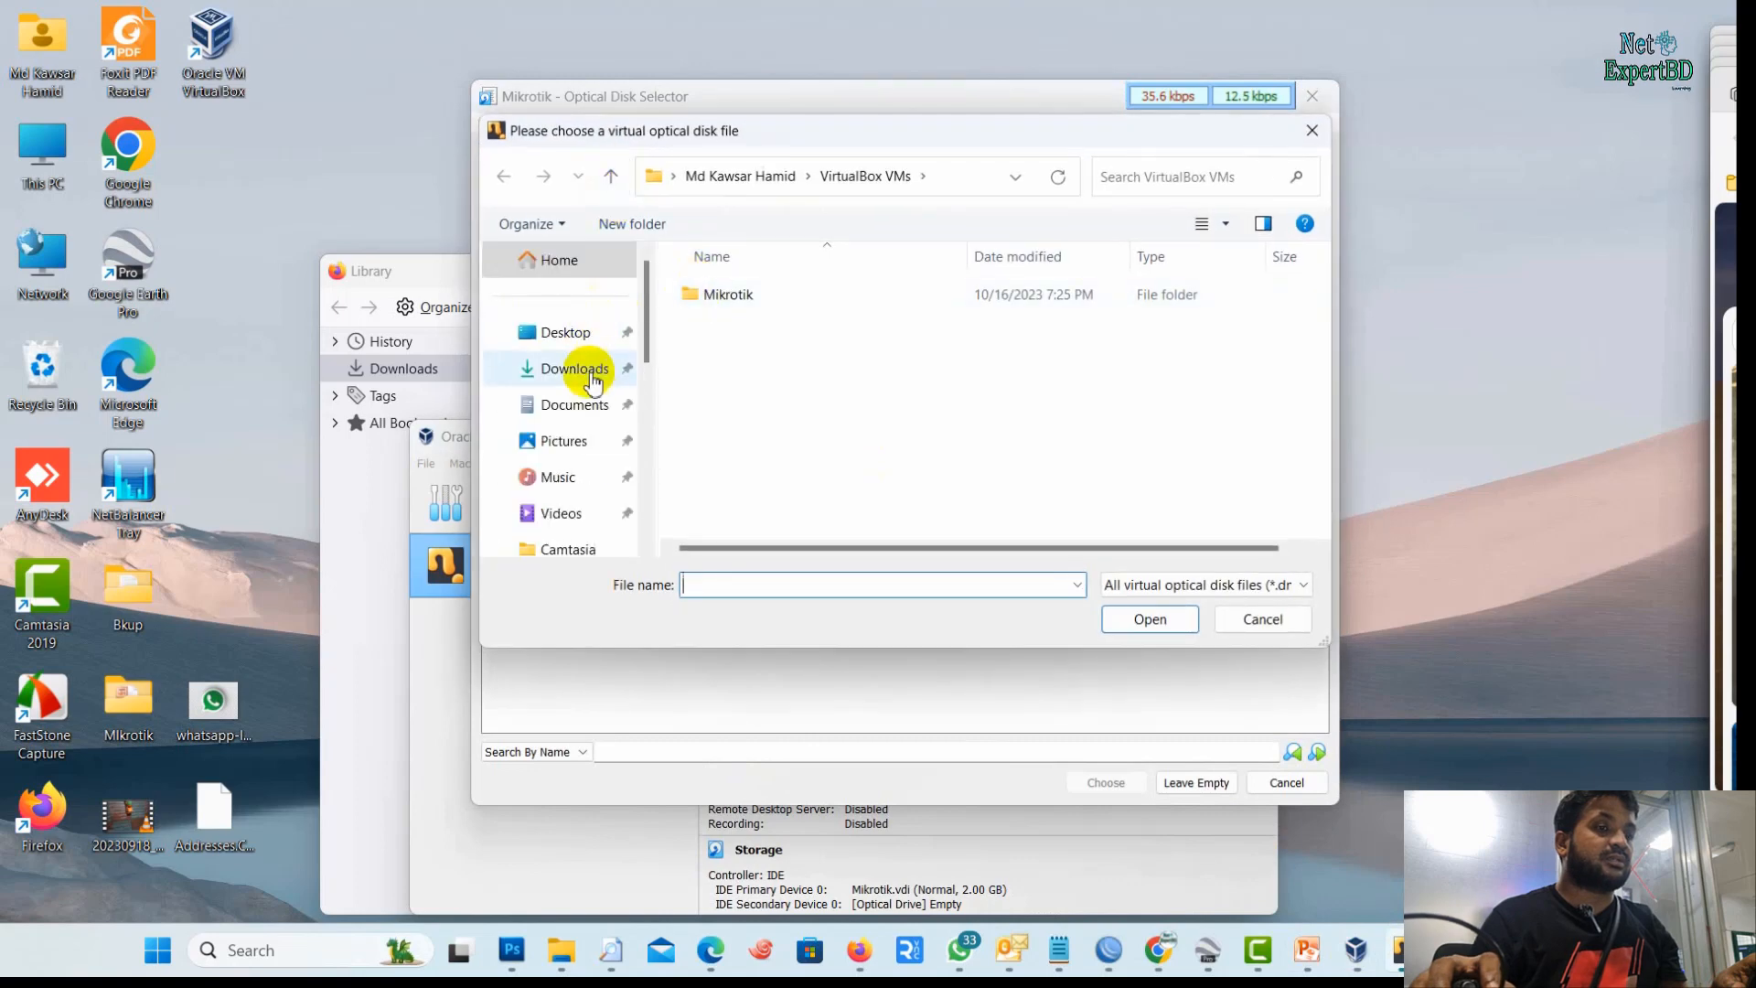
pyautogui.click(574, 369)
pyautogui.click(782, 410)
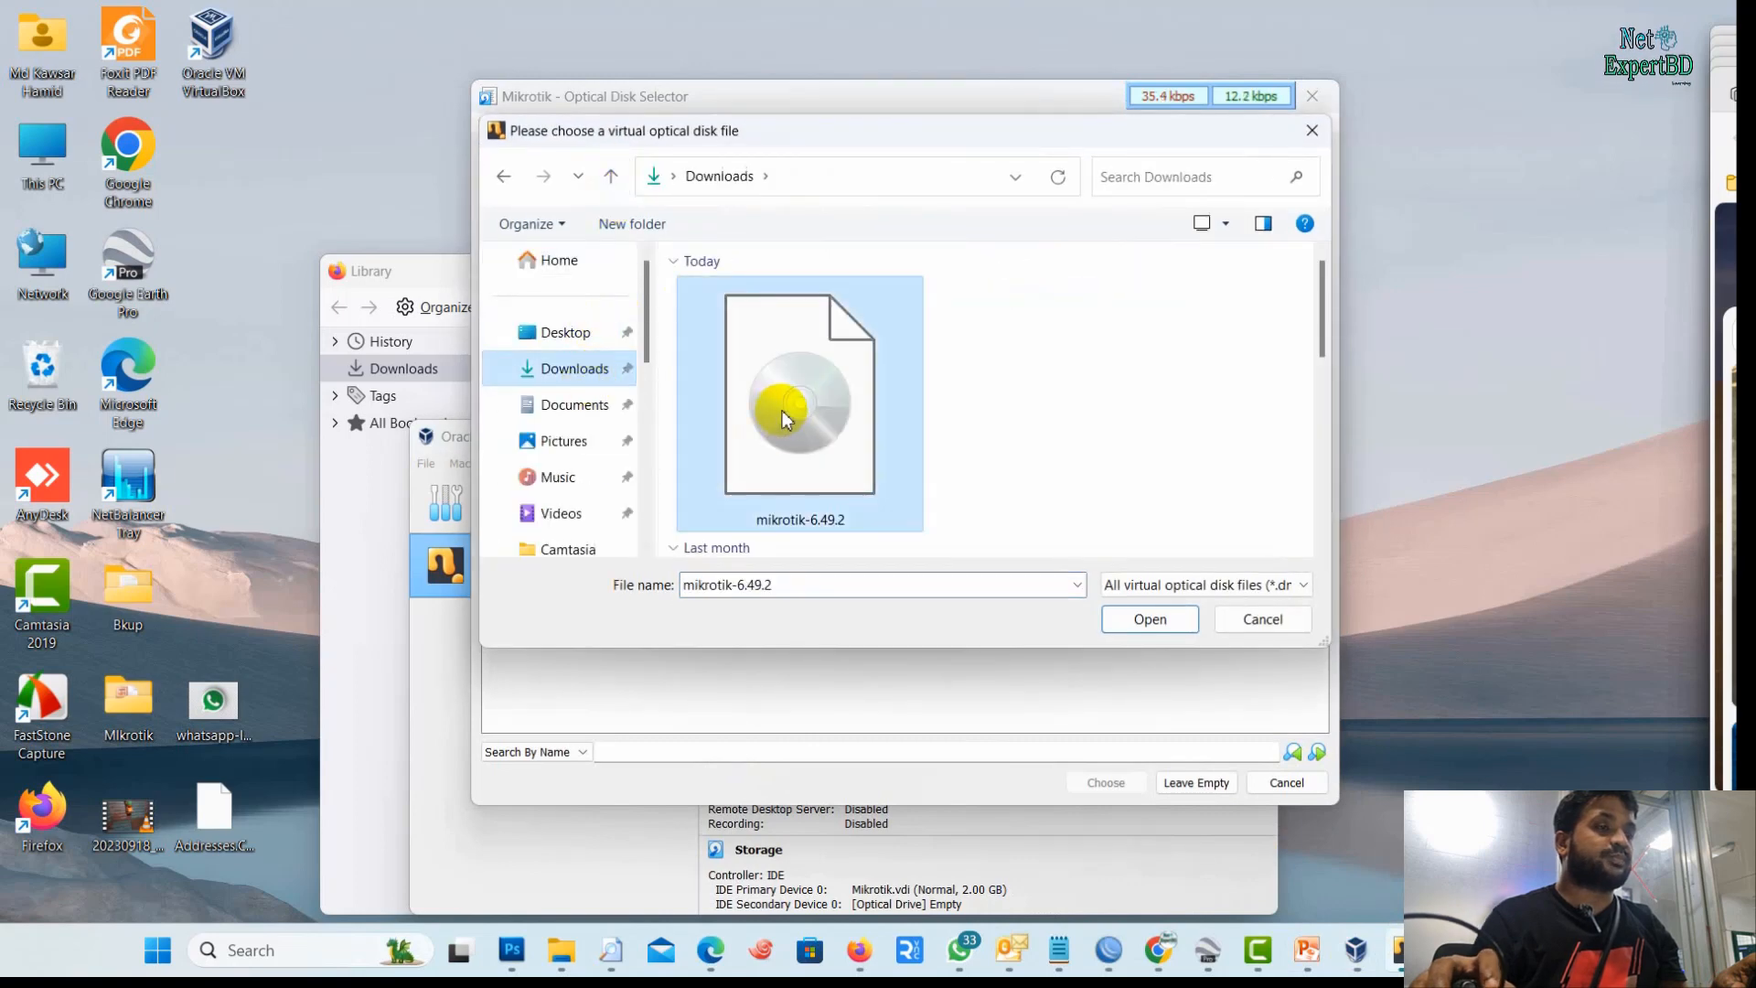
pyautogui.doubleClick(782, 410)
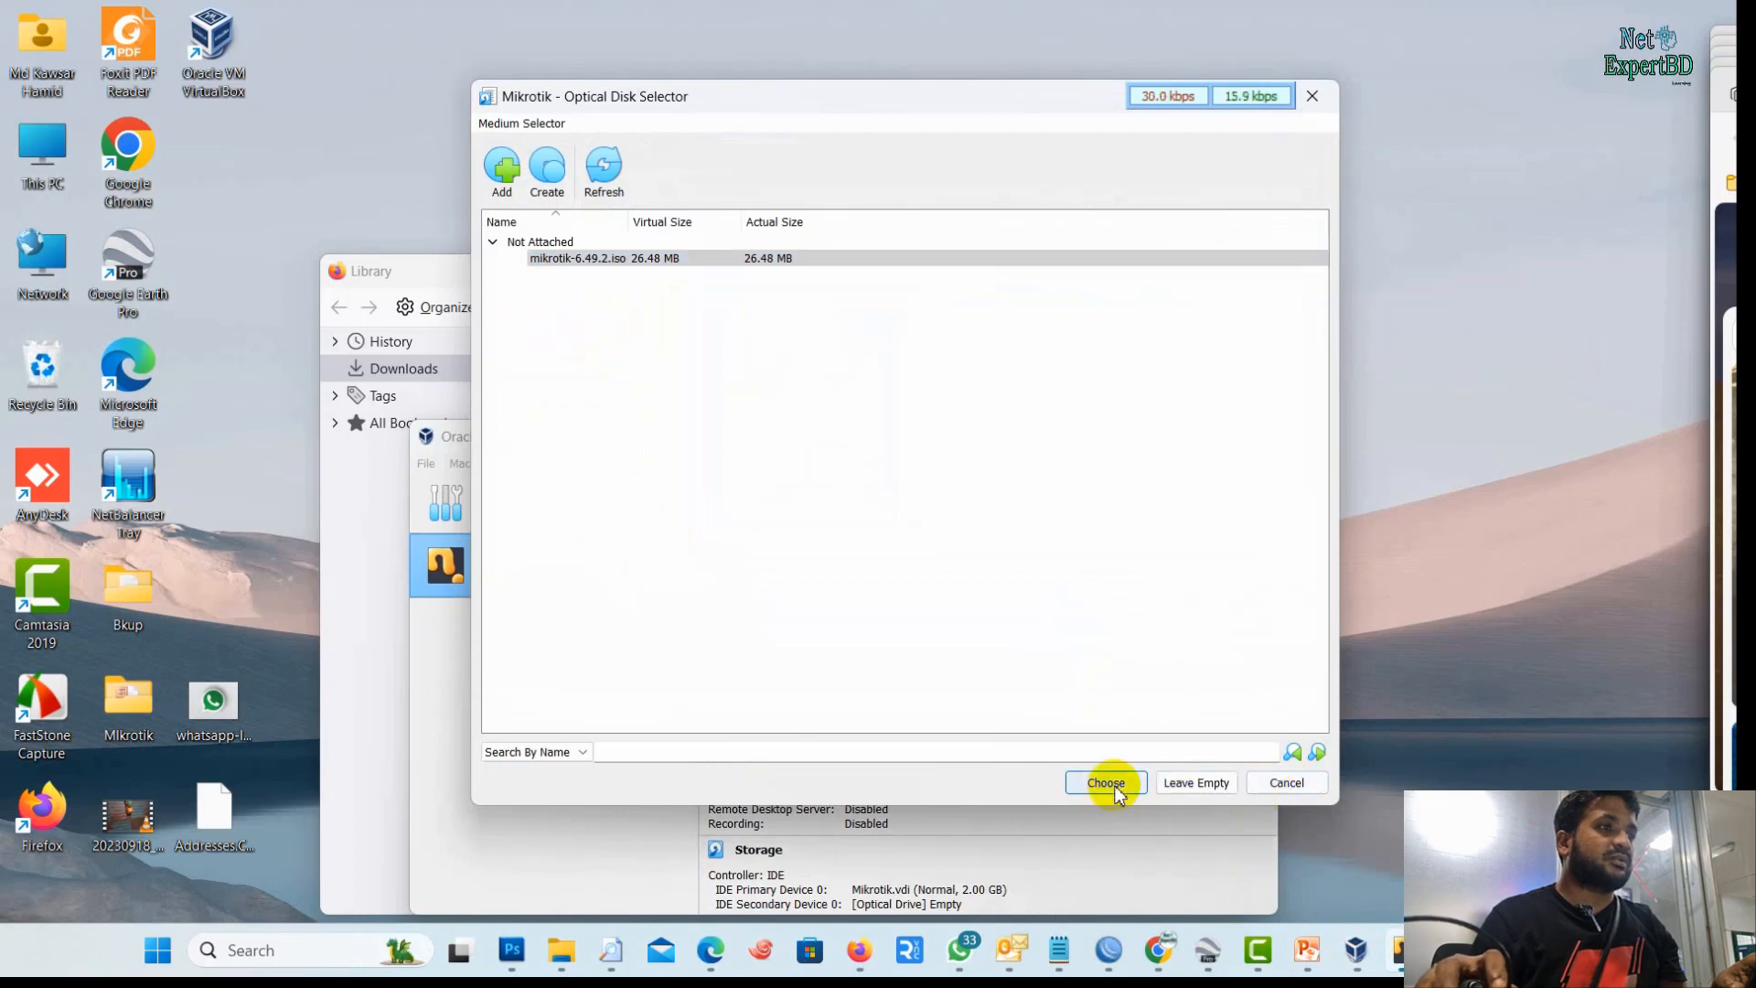
pyautogui.click(1107, 783)
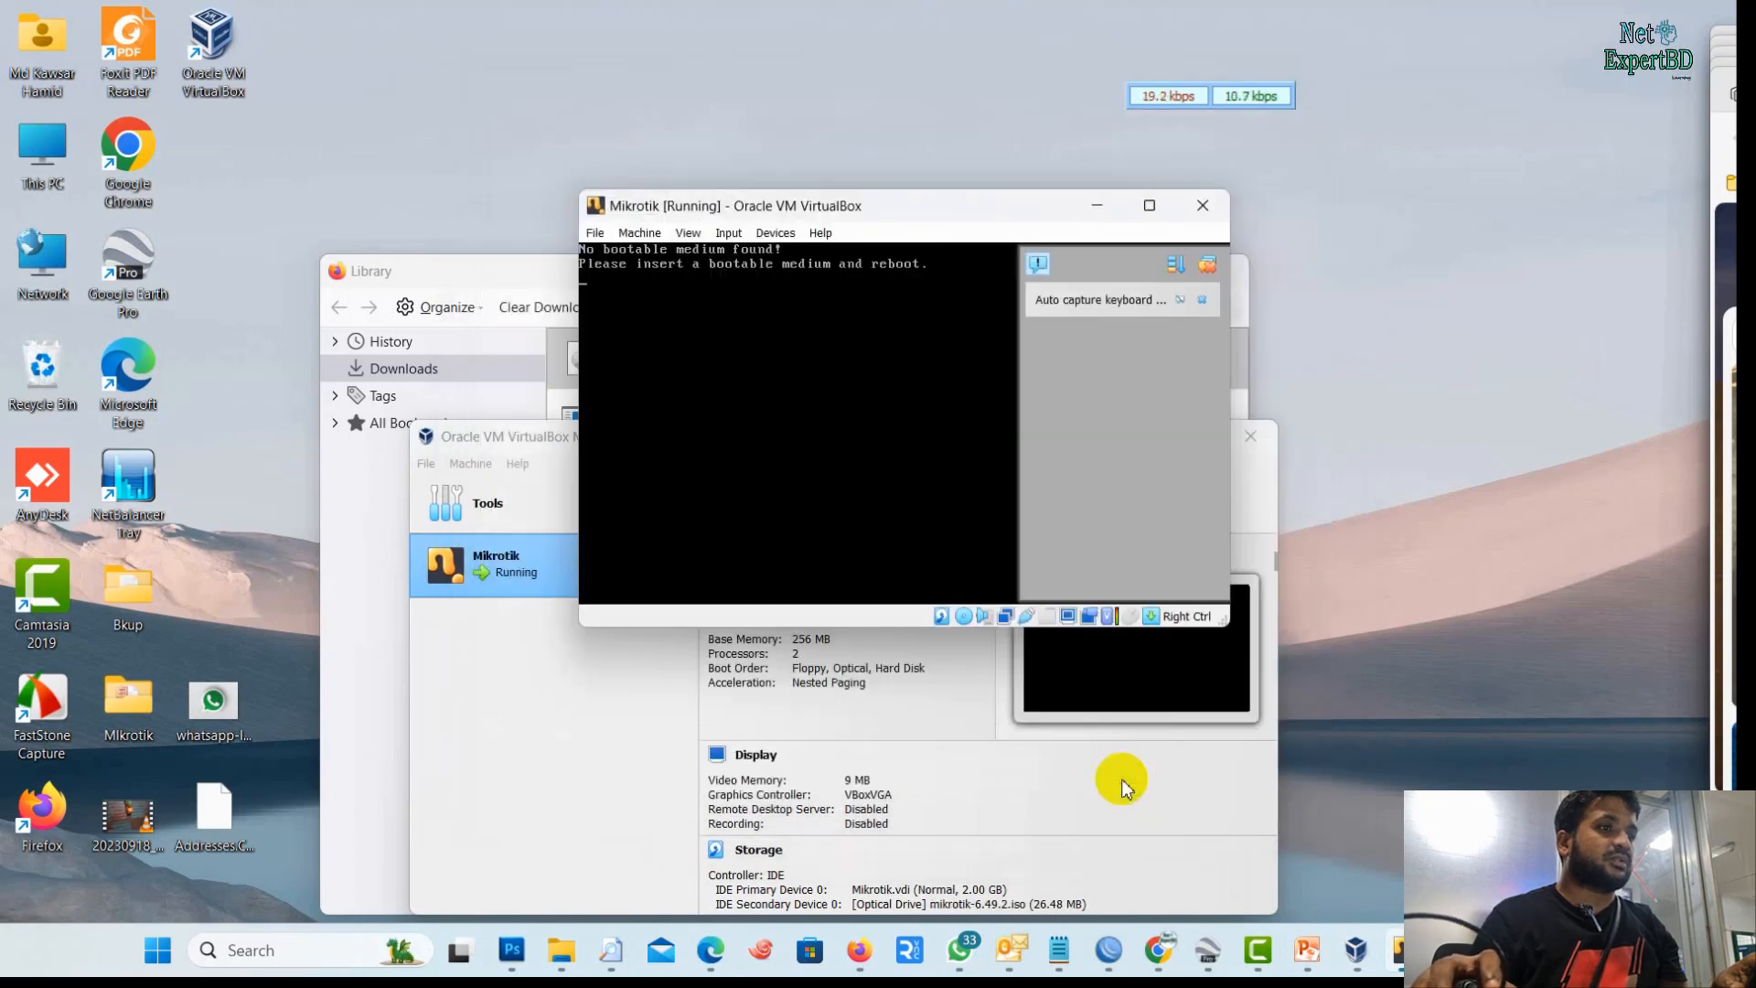
# Check that mikrotik-6.49.2.iso is the mounted disk, then reset the virtual machine to boot from it
pyautogui.click(965, 617)
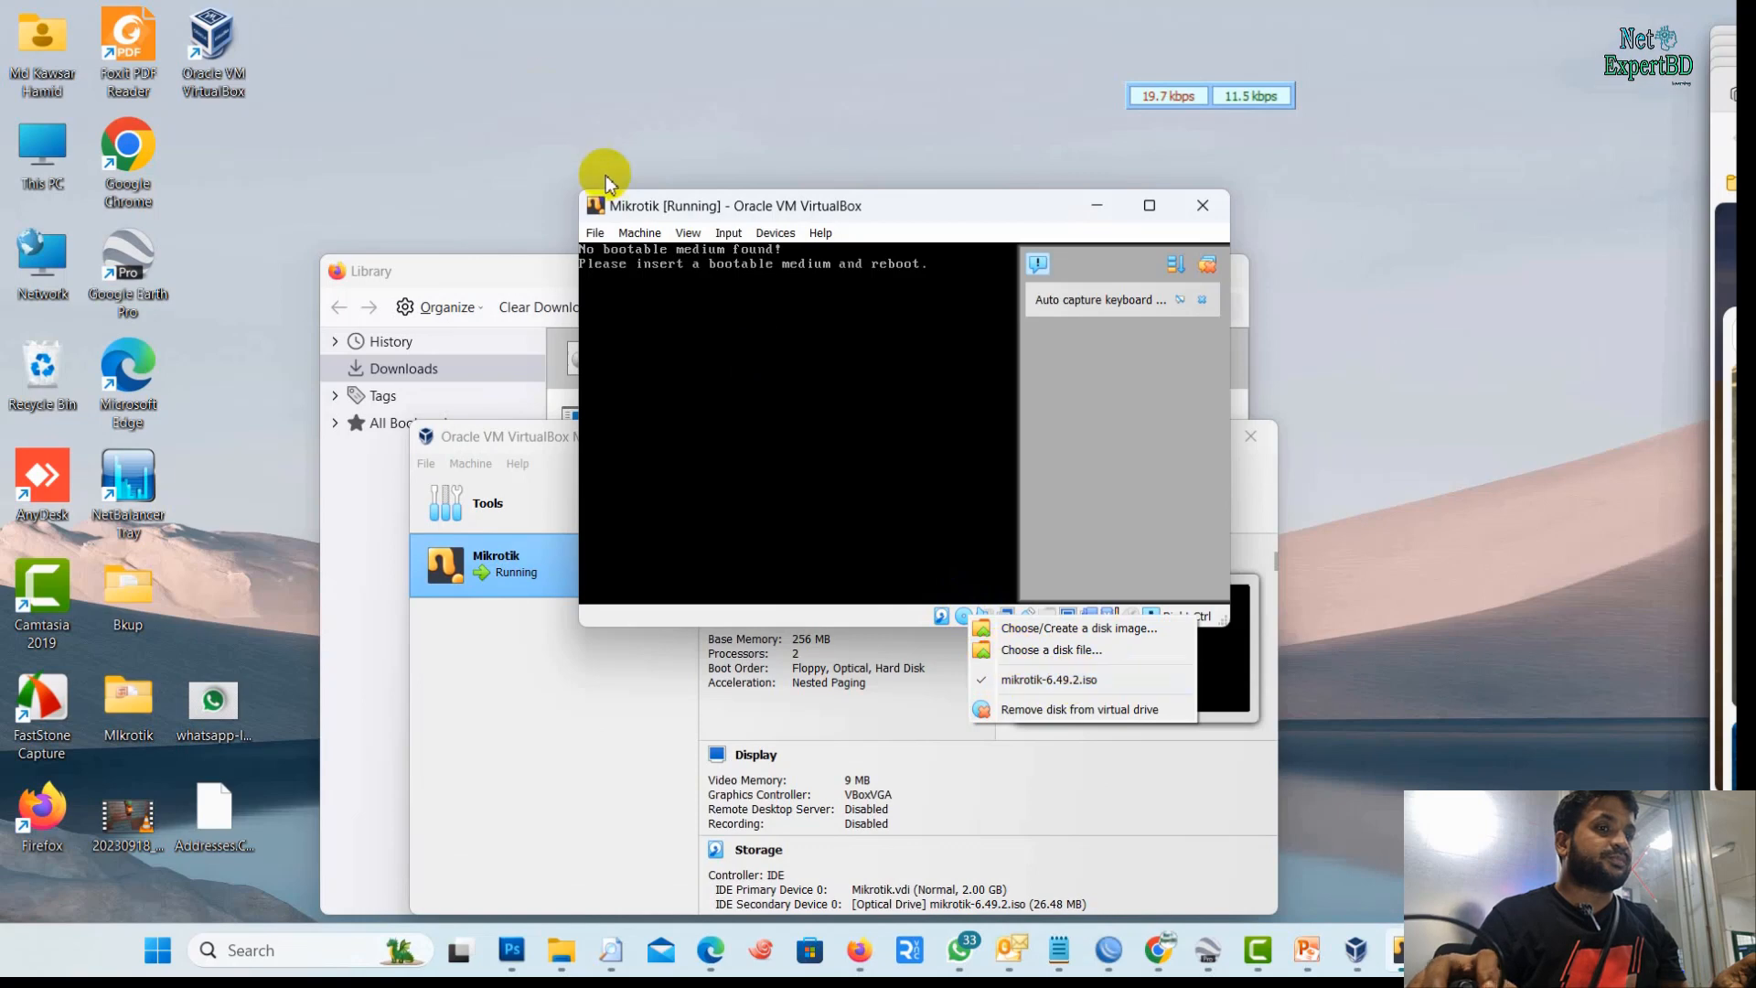
pyautogui.click(639, 234)
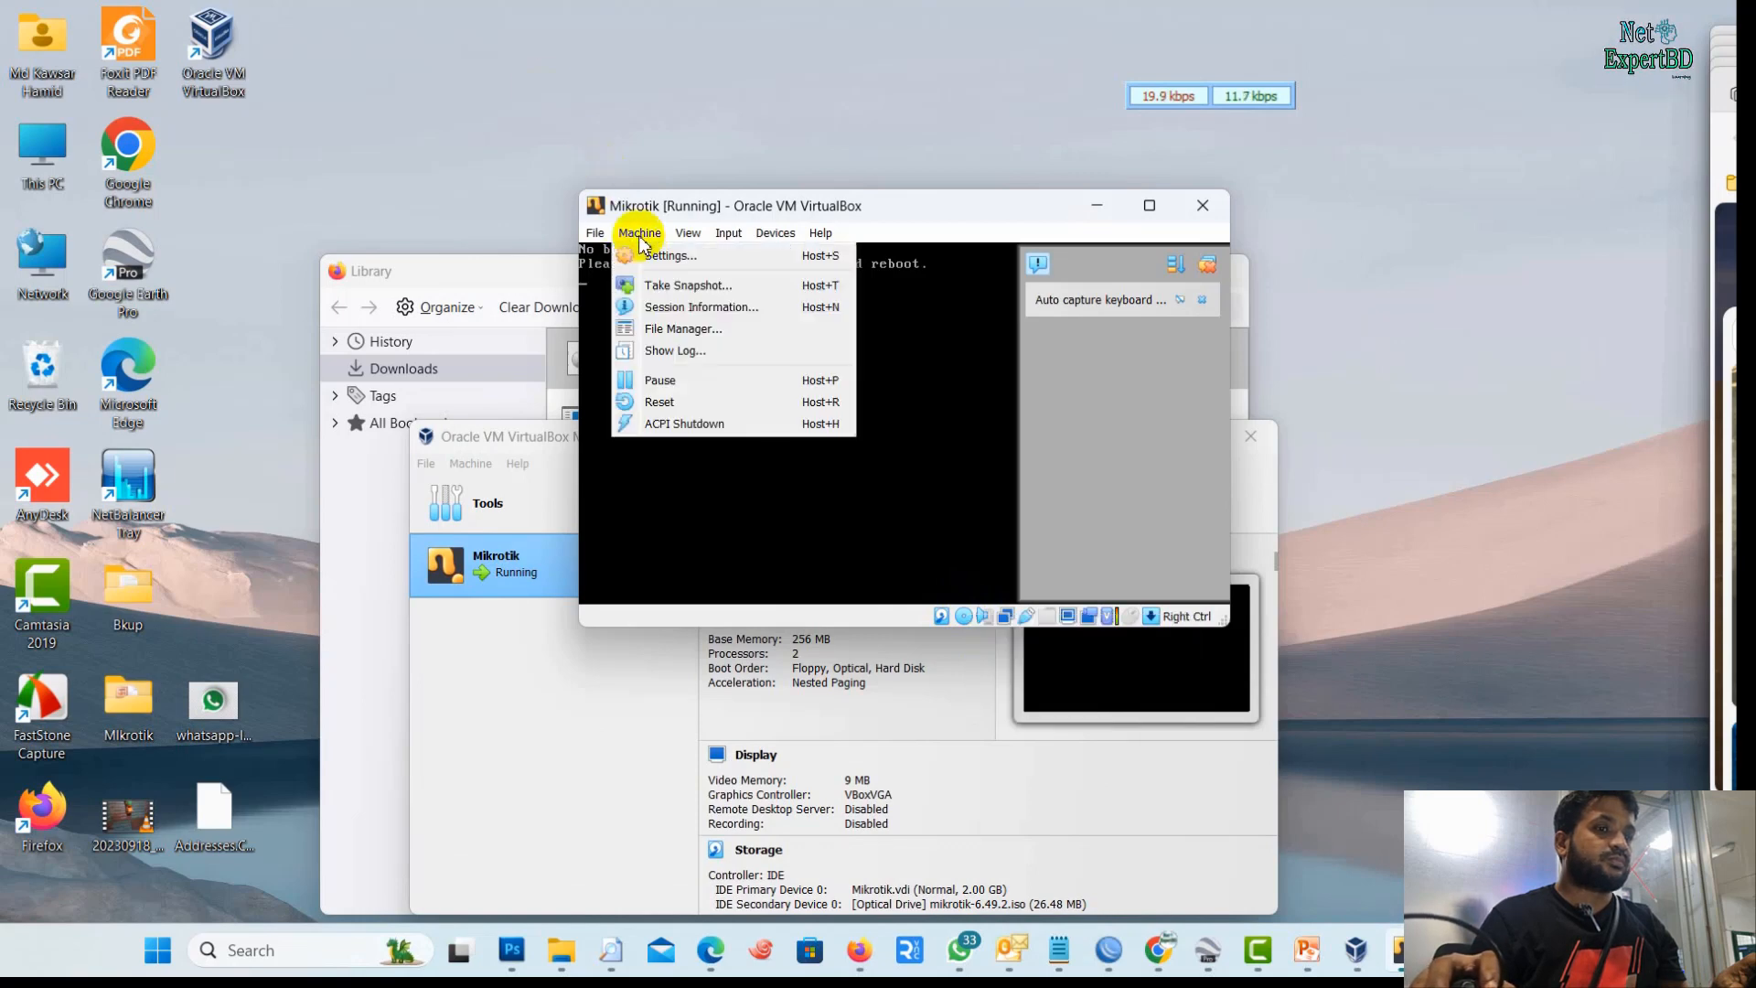
pyautogui.click(688, 405)
pyautogui.click(876, 496)
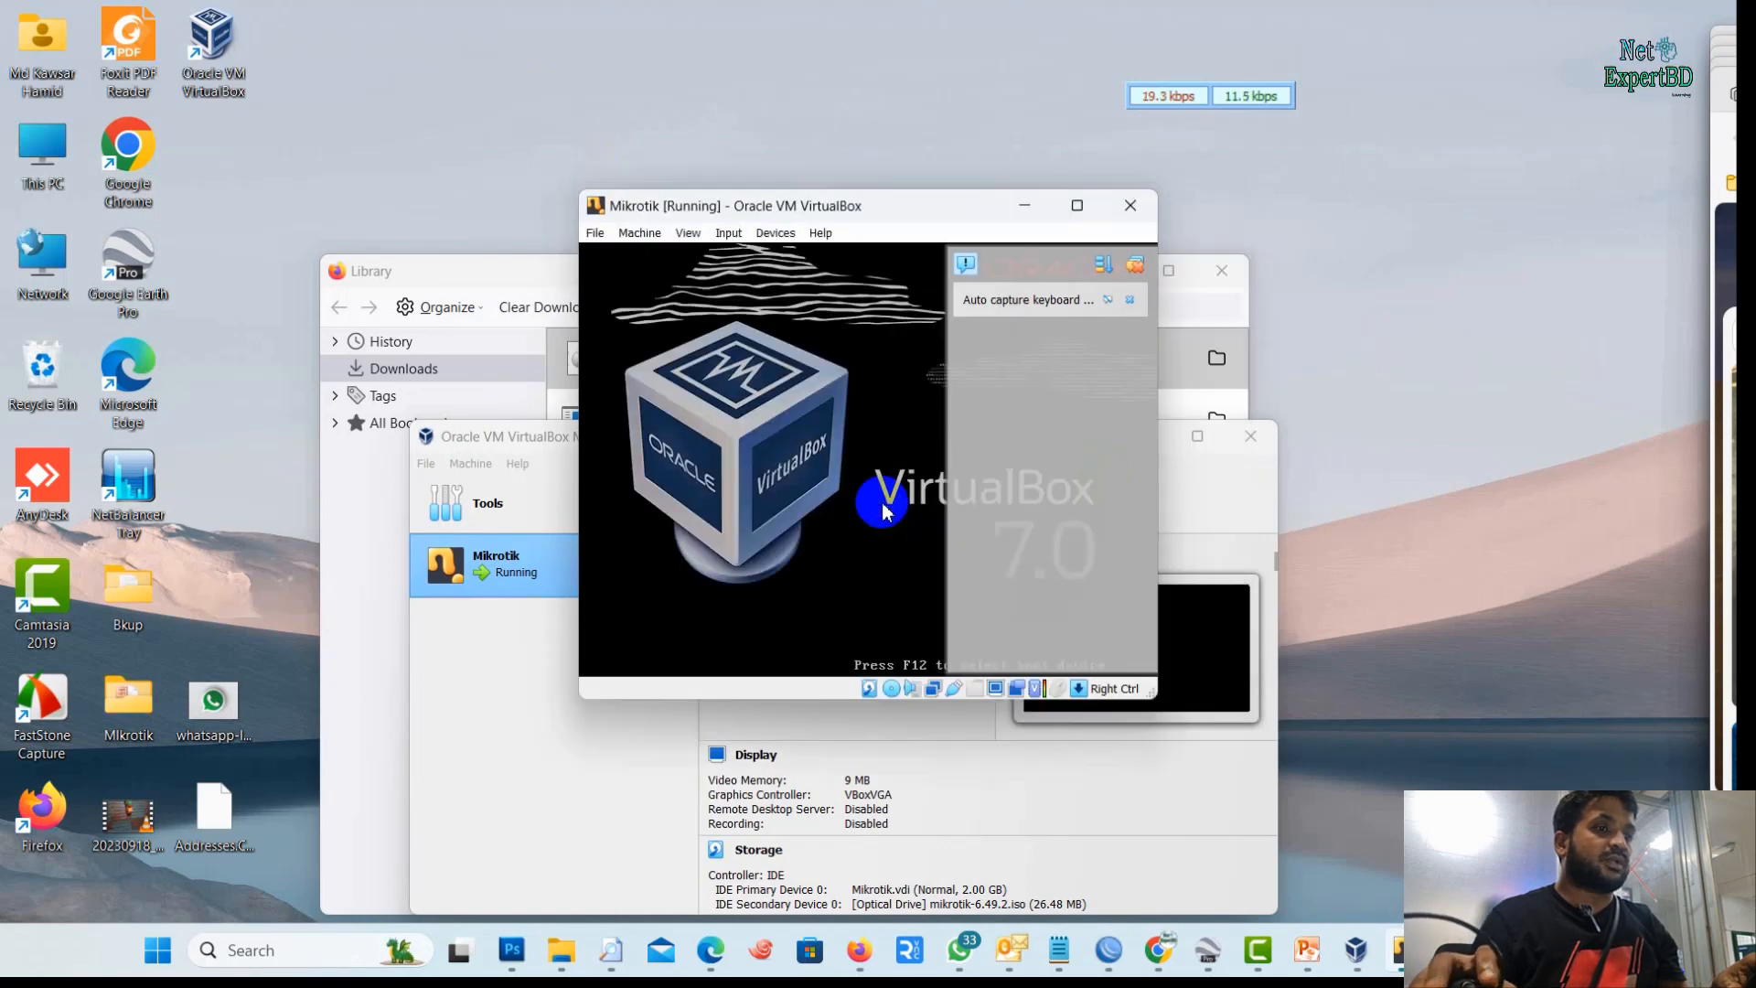
# Try the machine window maximized, restore it, and dismiss the auto capture keyboard notification covering the installer
pyautogui.doubleClick(798, 207)
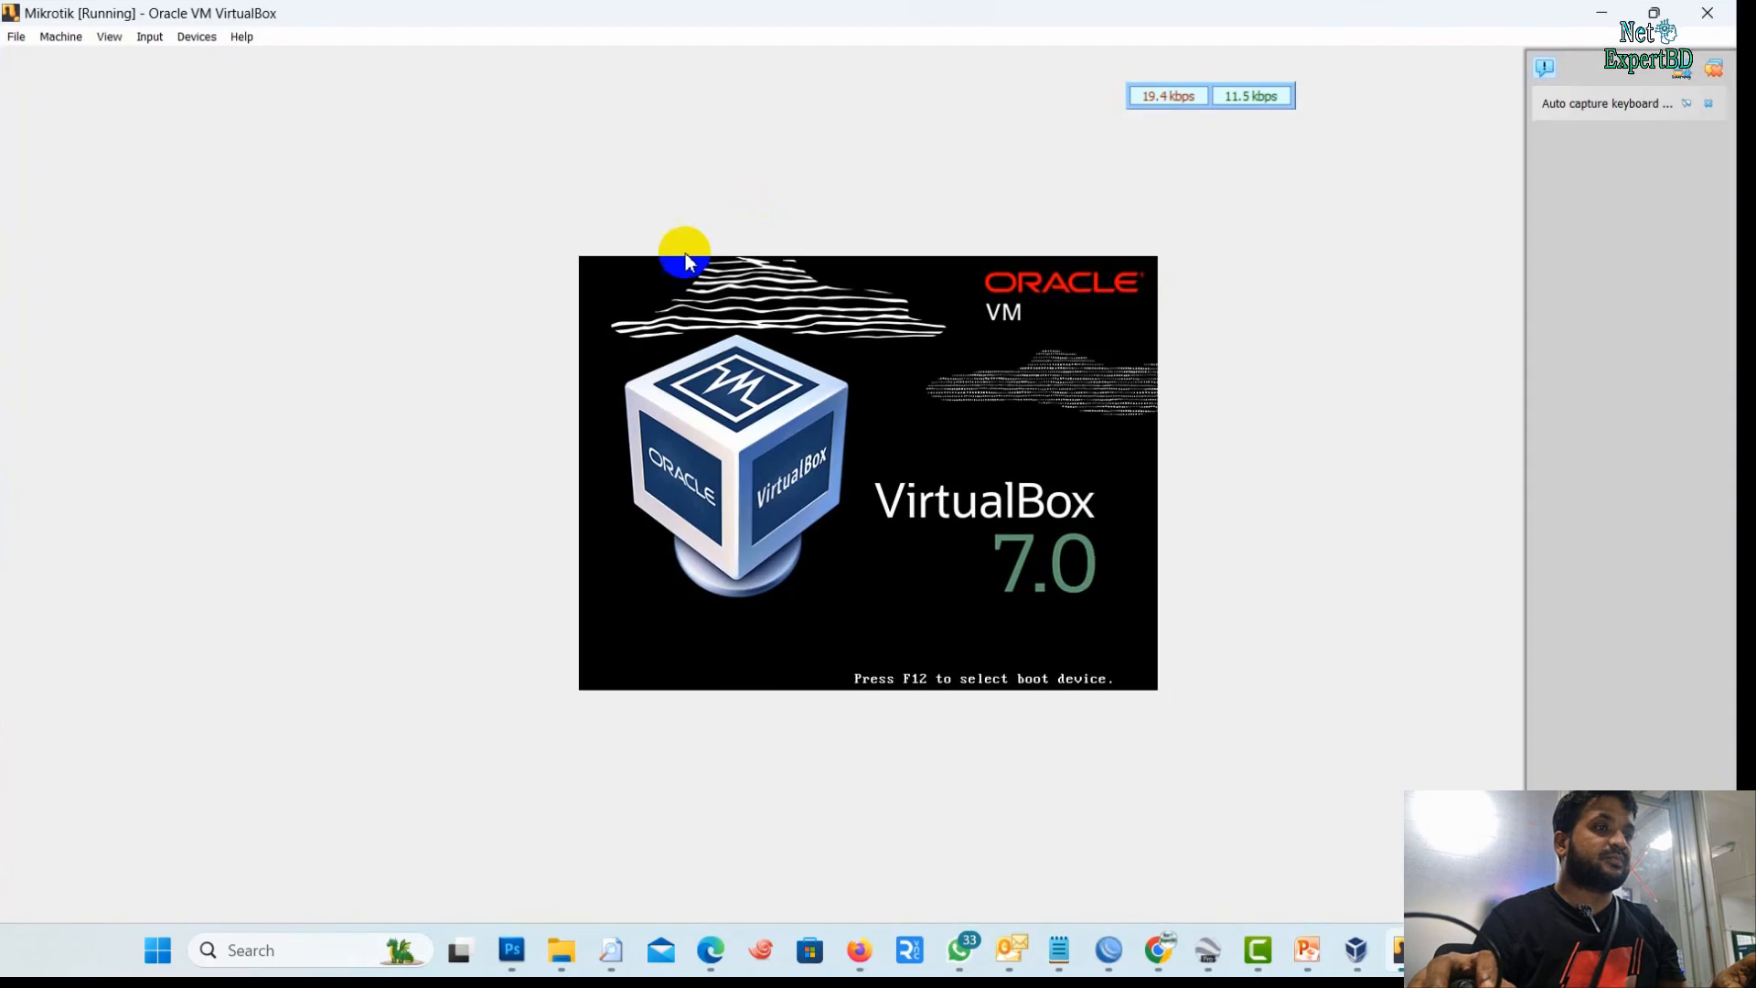
pyautogui.click(1650, 13)
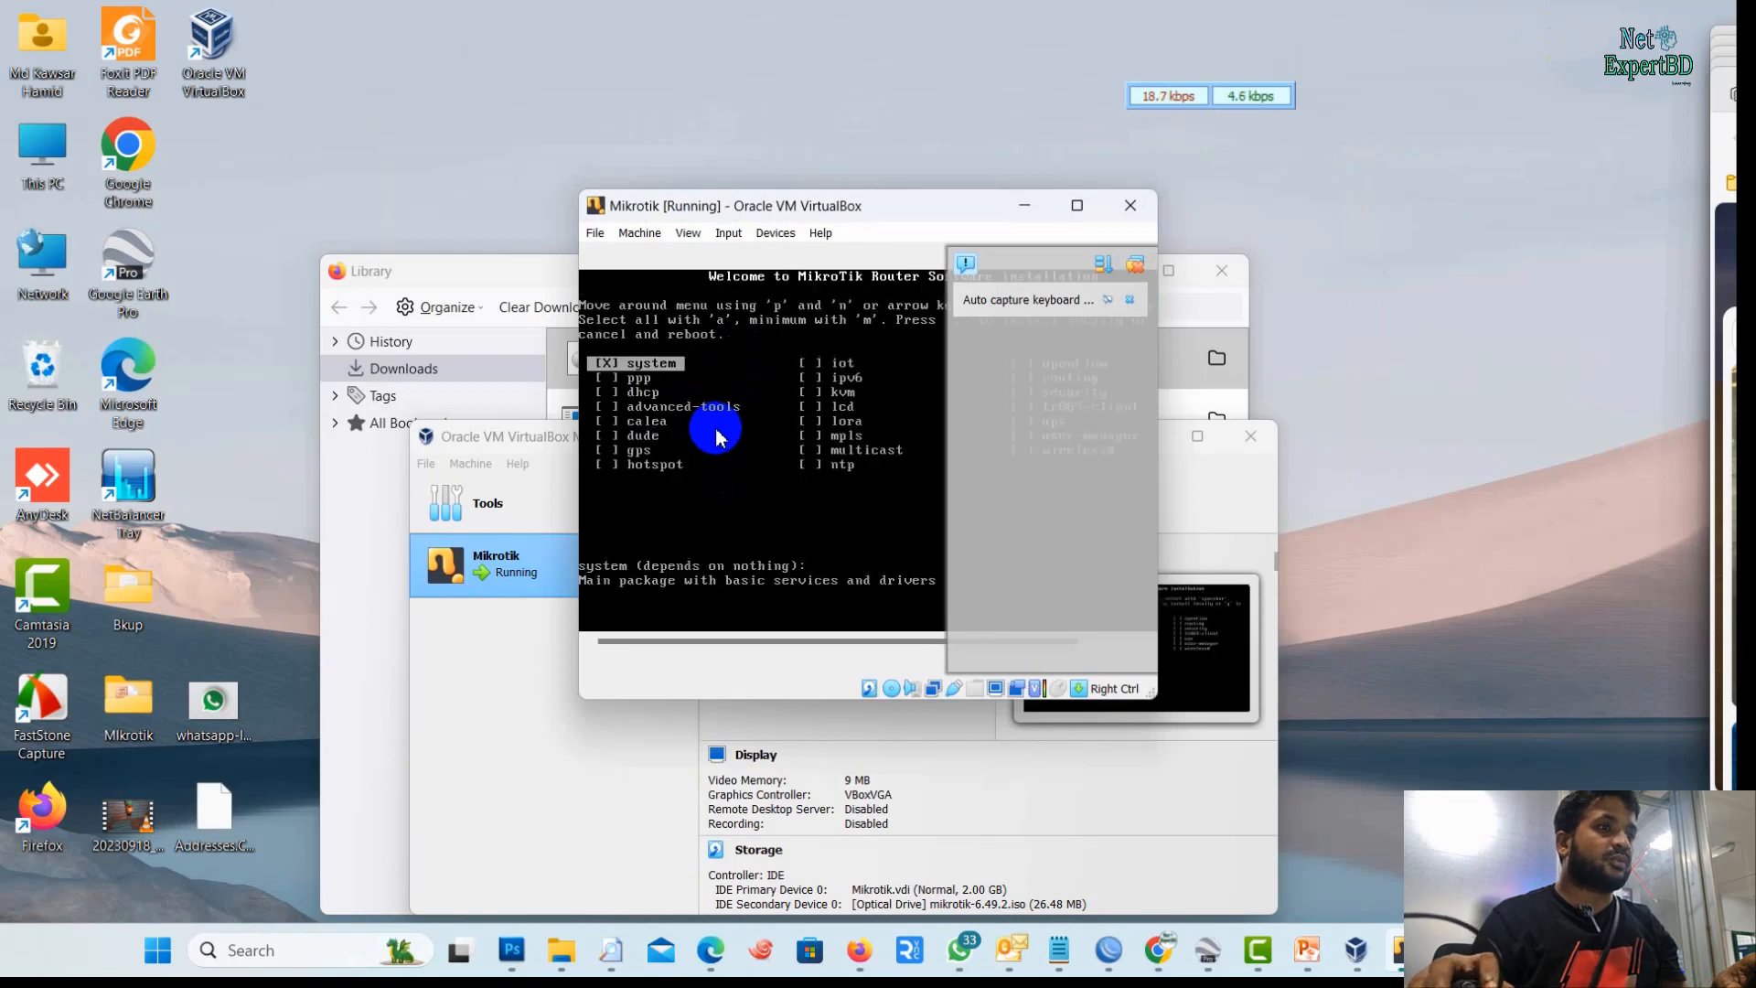
pyautogui.click(1077, 206)
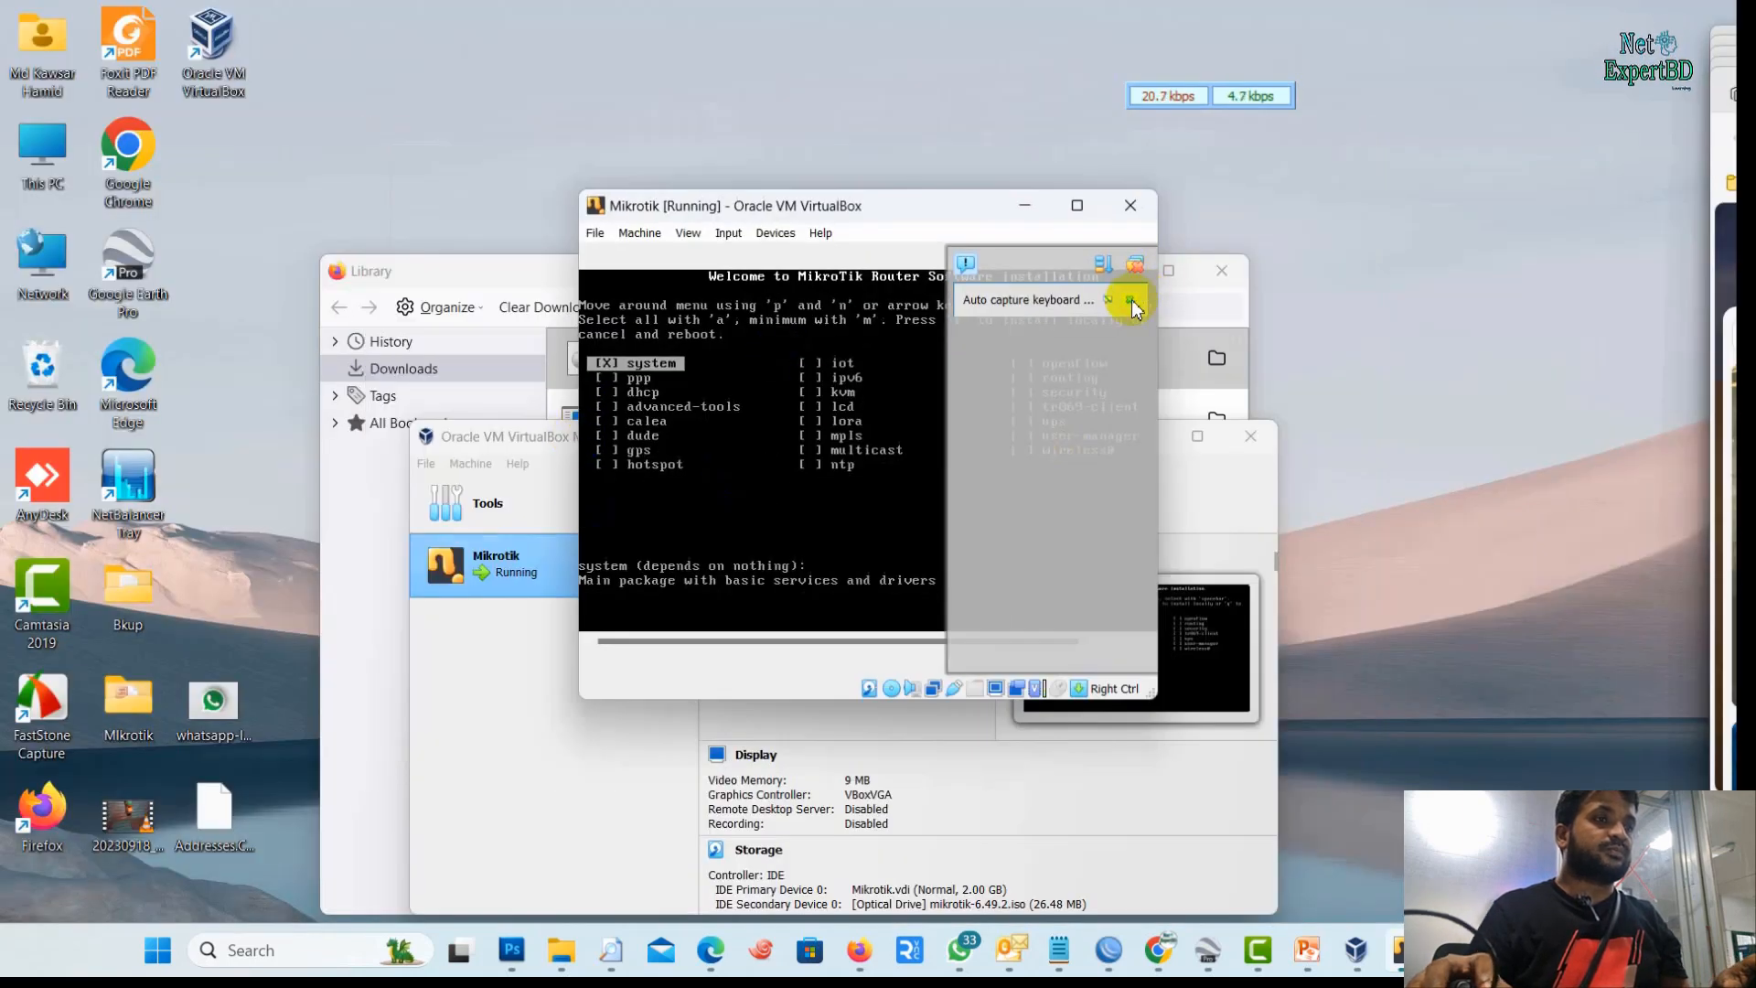
pyautogui.click(1130, 299)
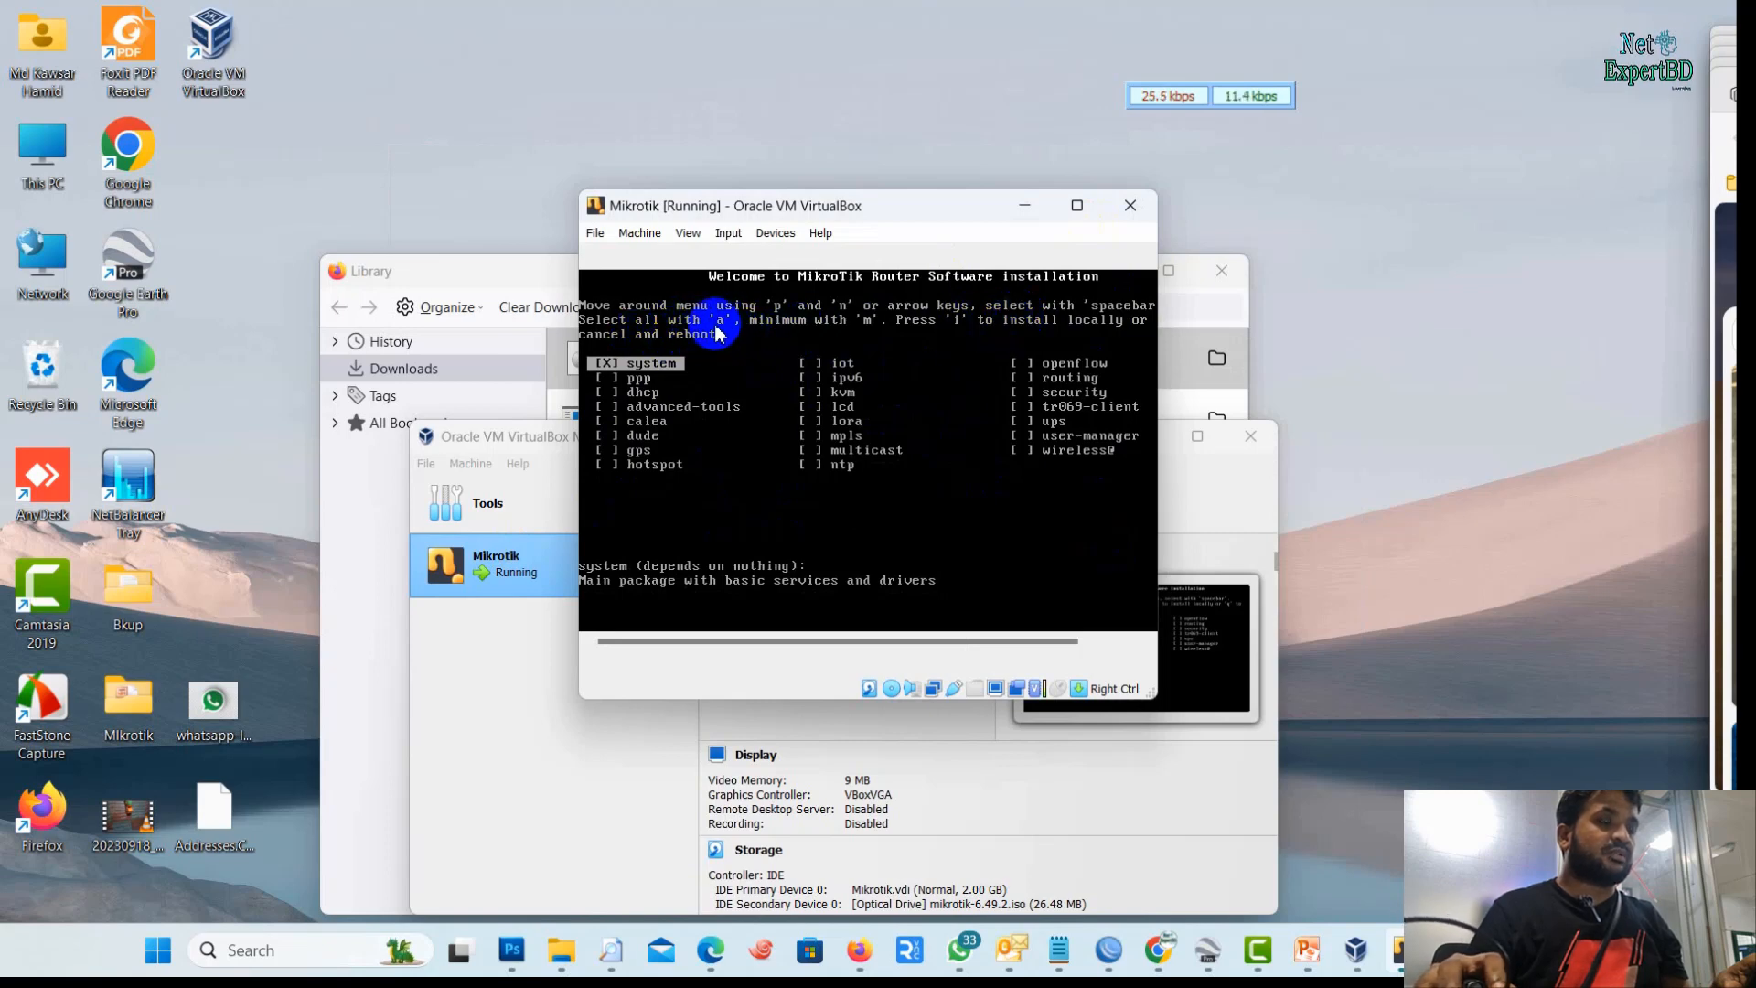
# Let the virtual machine capture the mouse and keyboard, and select all packages in the MikroTik installer
pyautogui.click(771, 393)
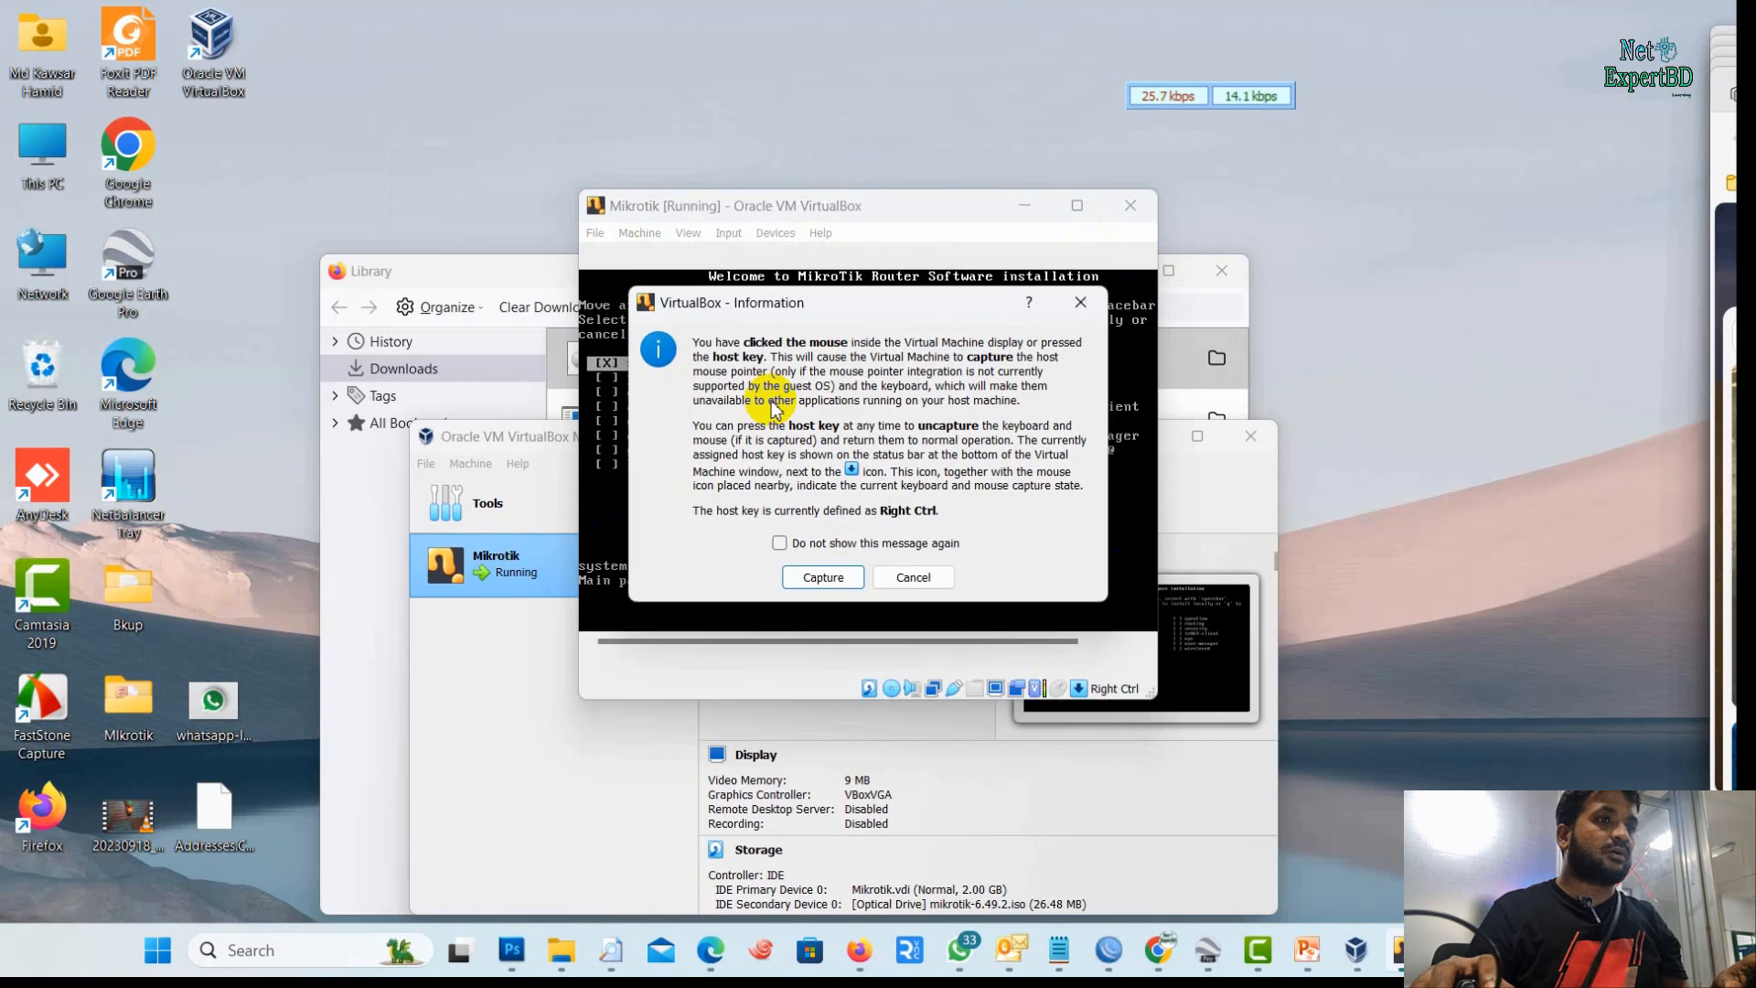
pyautogui.click(799, 583)
pyautogui.press('a')
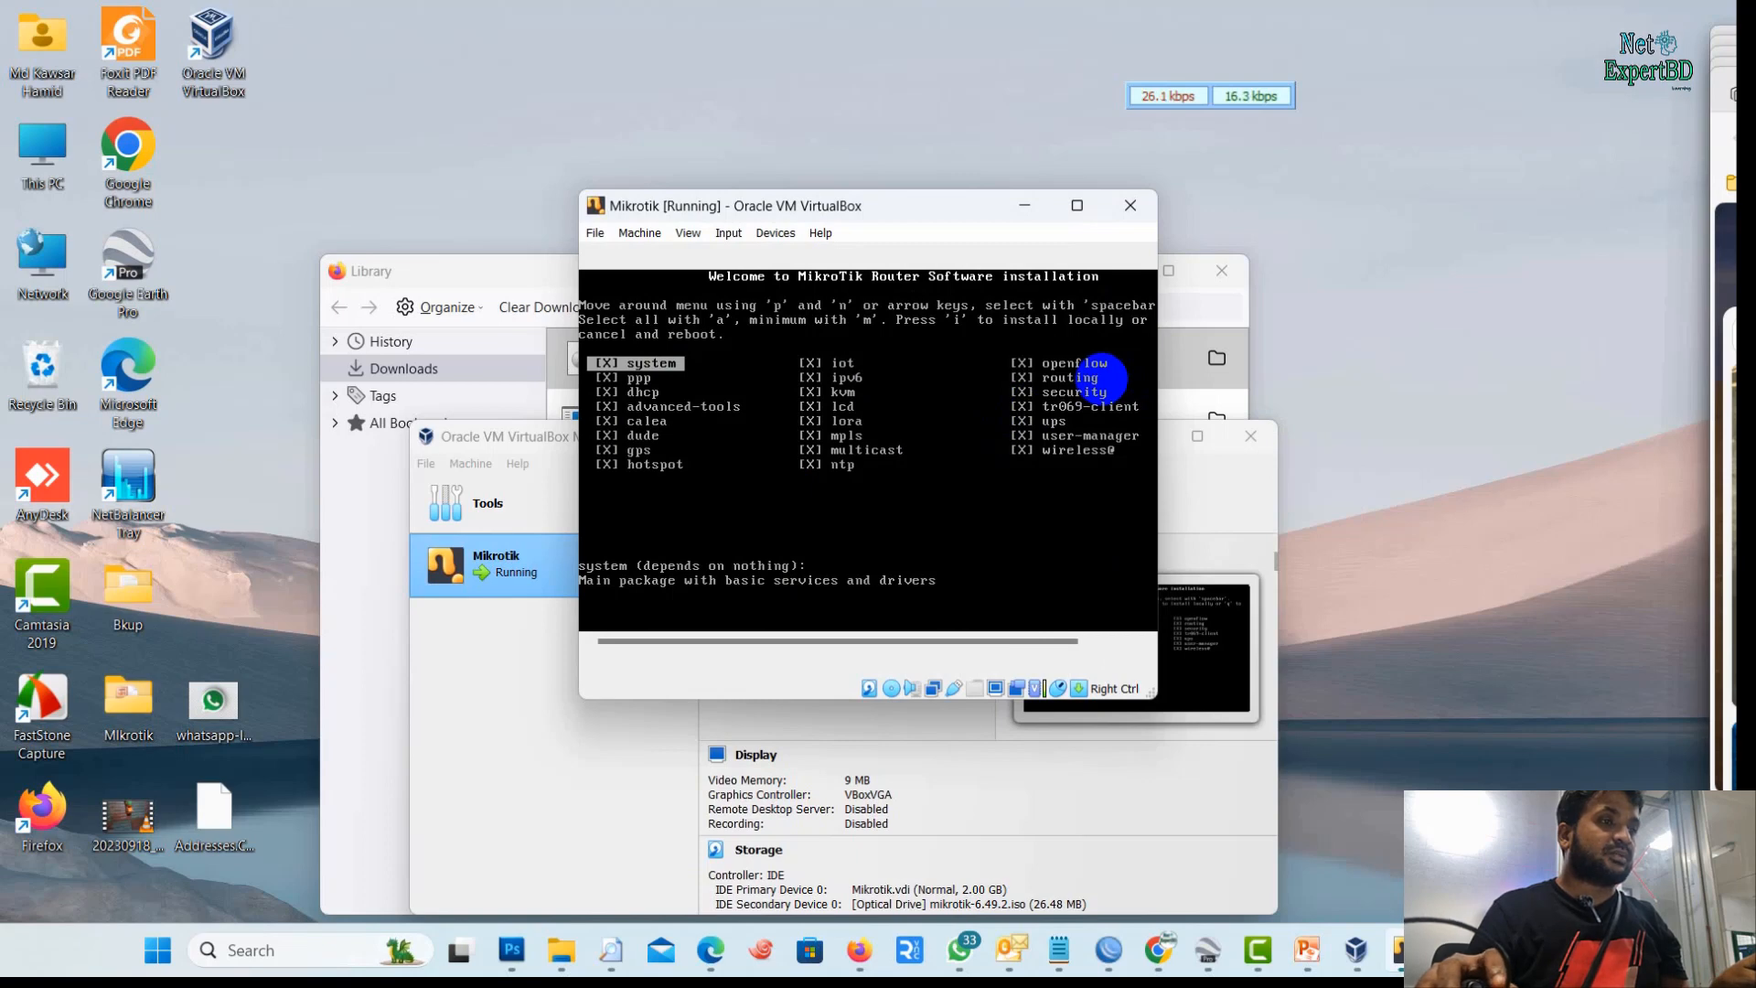
# Install RouterOS locally without keeping the old configuration, accept erasing the disk, and reboot once the installation finishes
pyautogui.press('i')
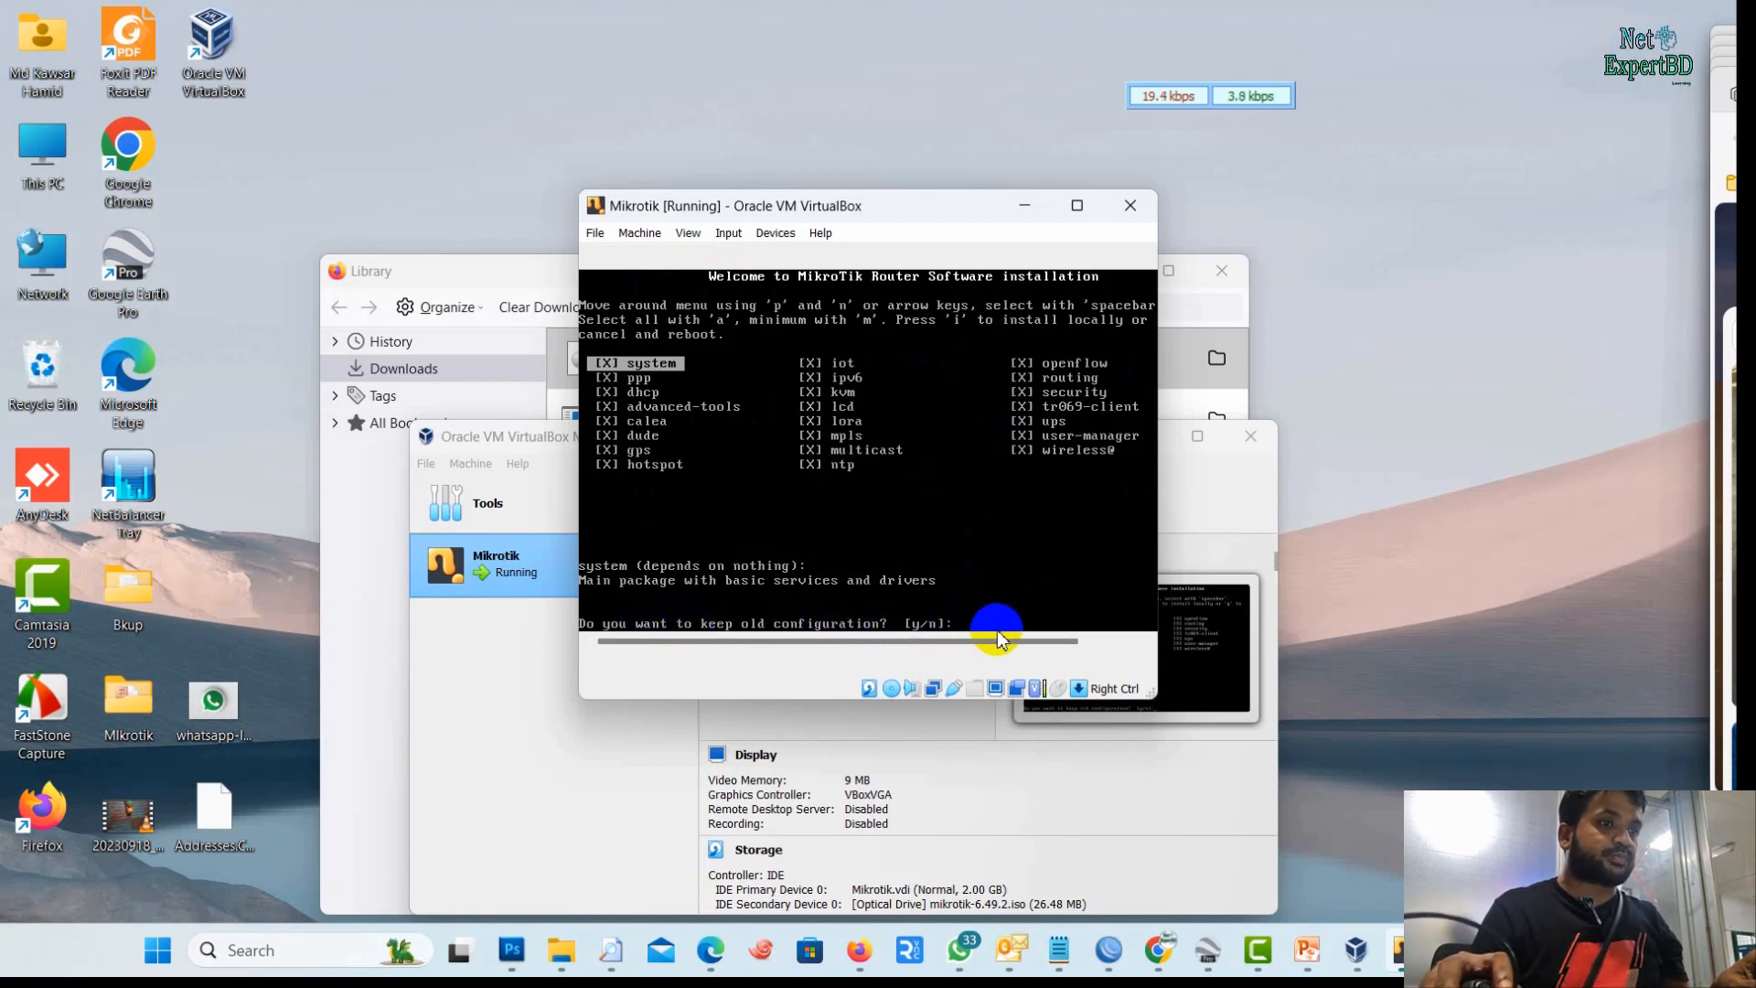
pyautogui.write('n]:')
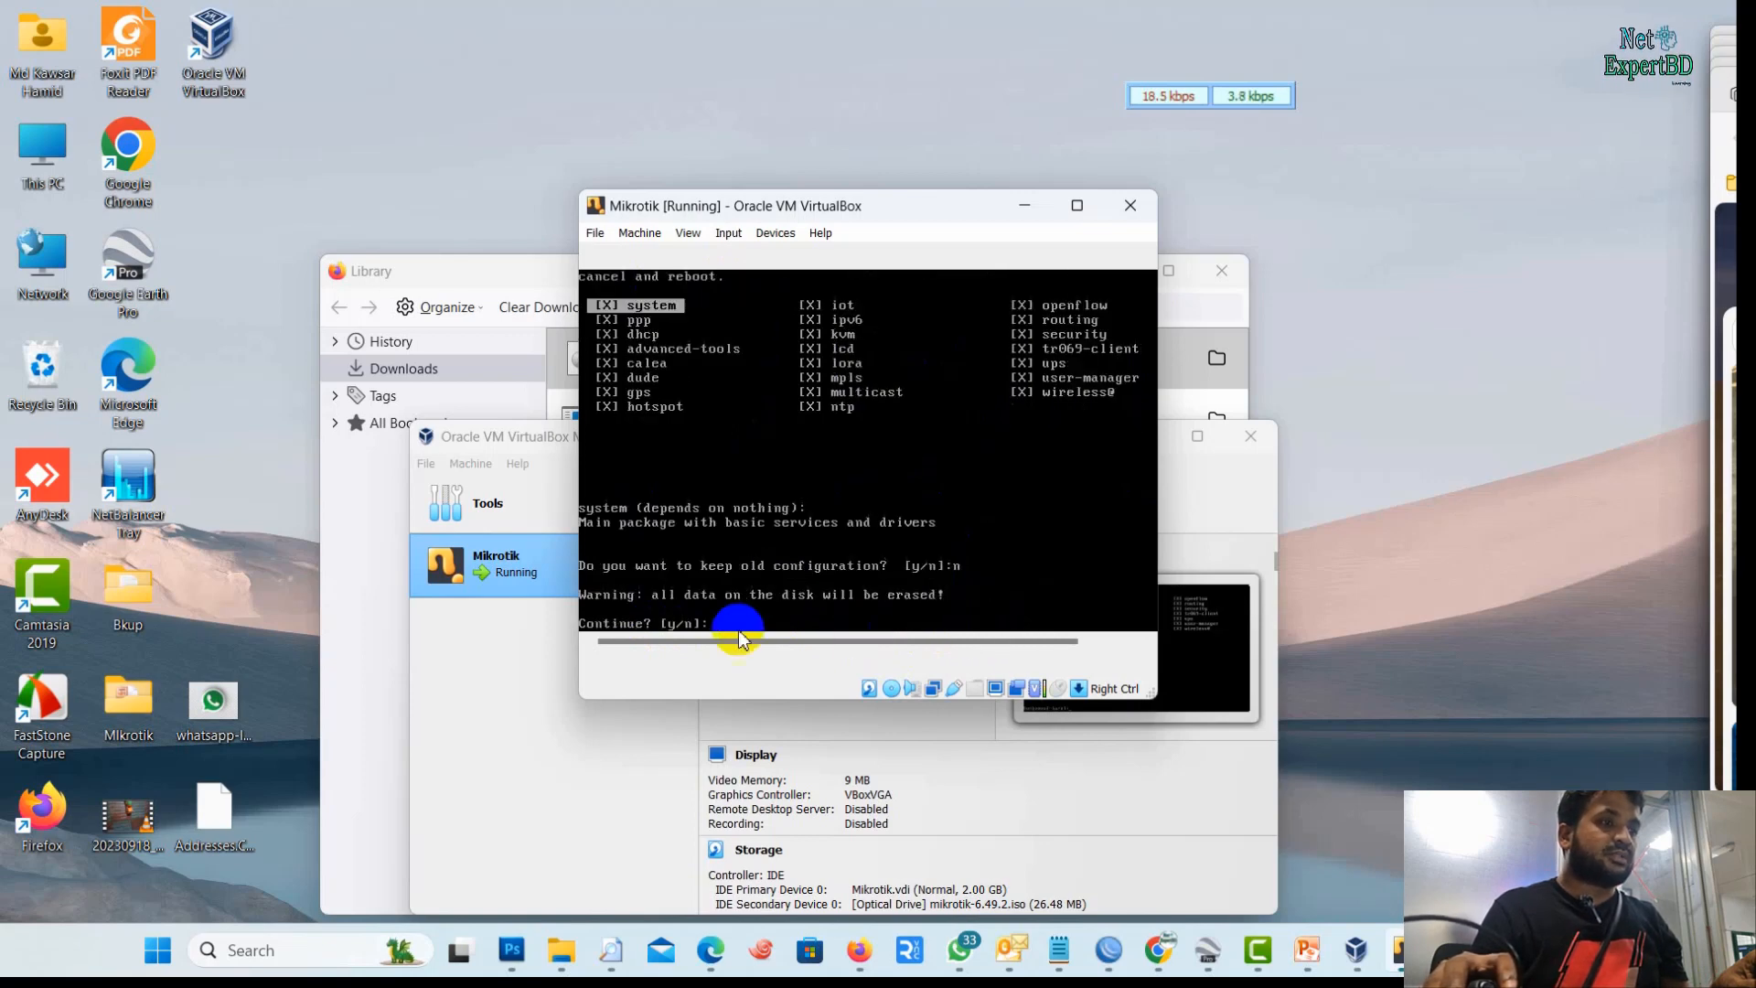
pyautogui.write('y')
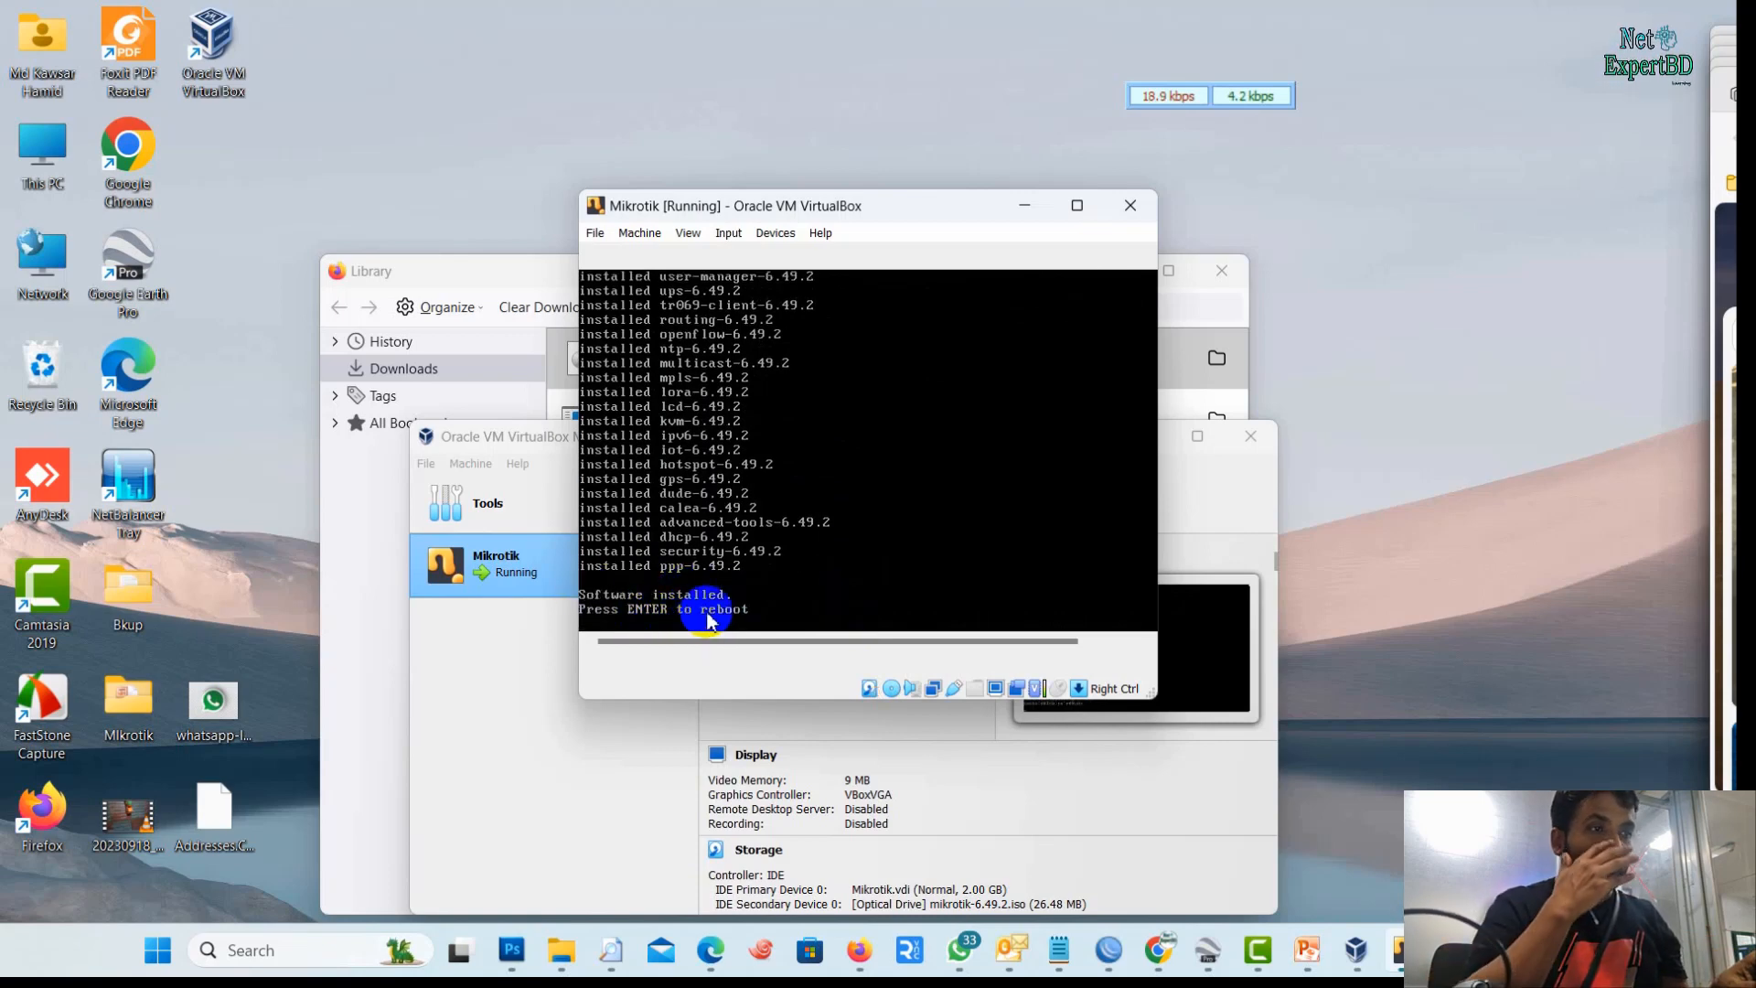
pyautogui.press('Return')
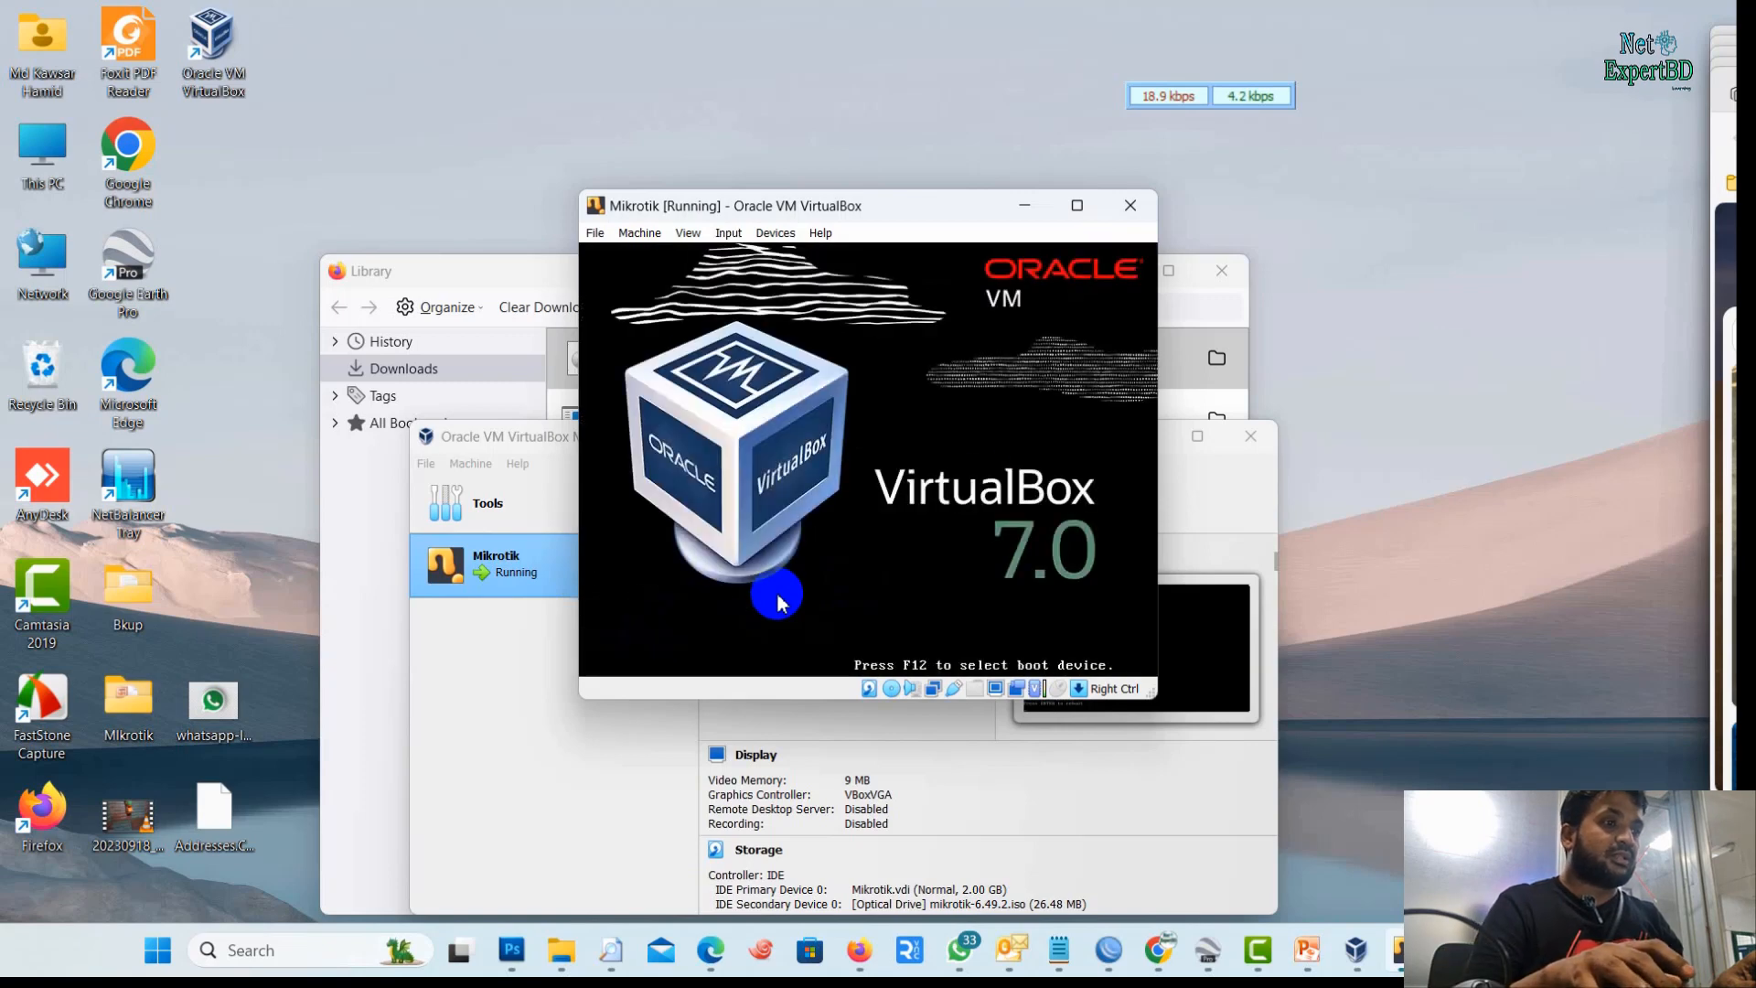
# Remove mikrotik-6.49.2.iso from the virtual optical drive, reset the machine to boot from its hard disk, and check the drive is empty
pyautogui.click(892, 689)
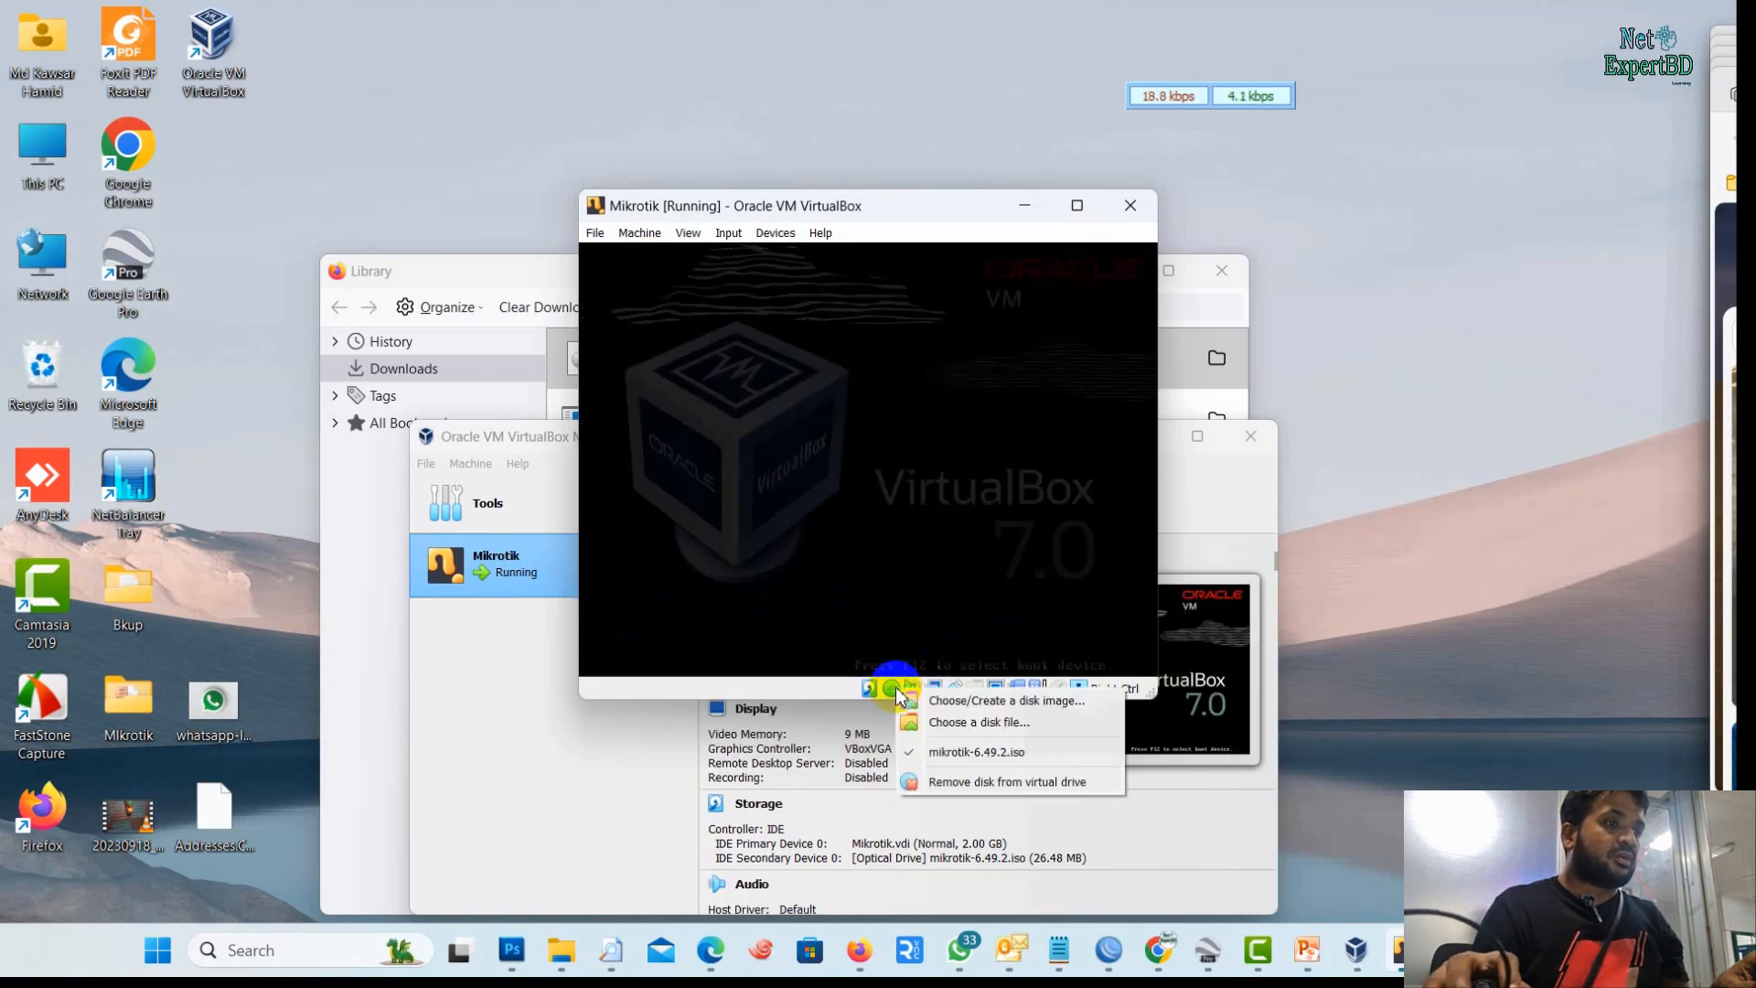
pyautogui.click(961, 780)
pyautogui.click(645, 233)
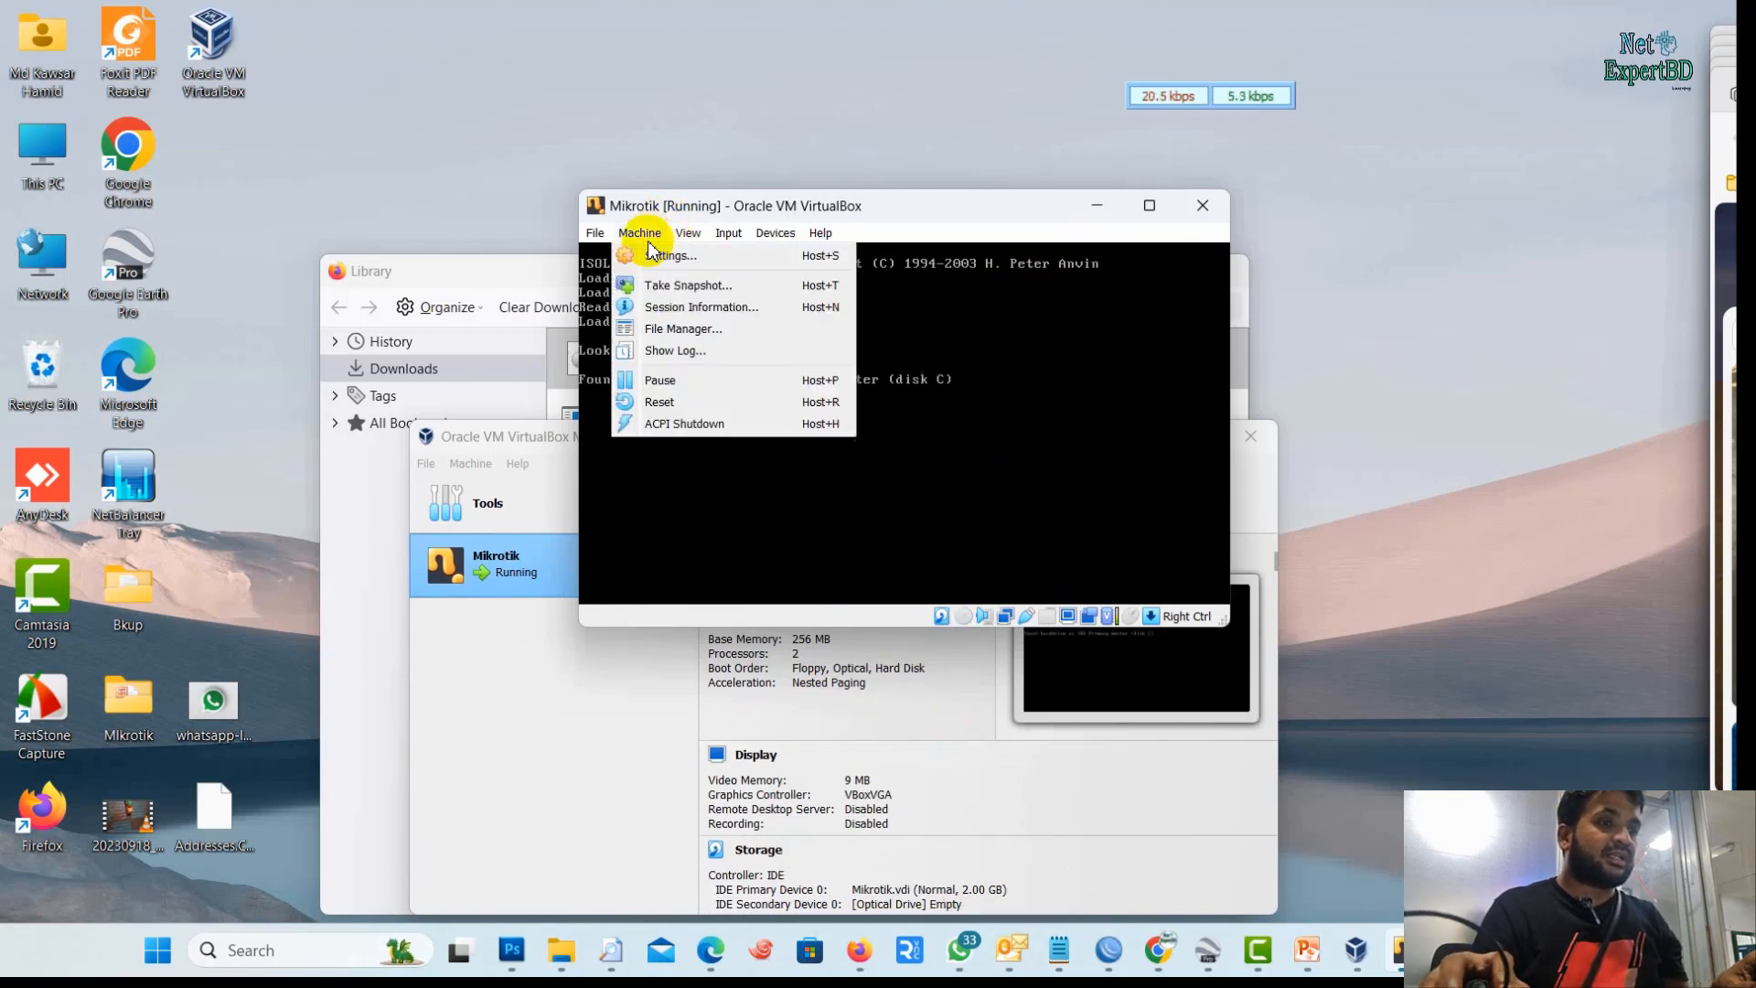
pyautogui.click(660, 401)
pyautogui.click(867, 498)
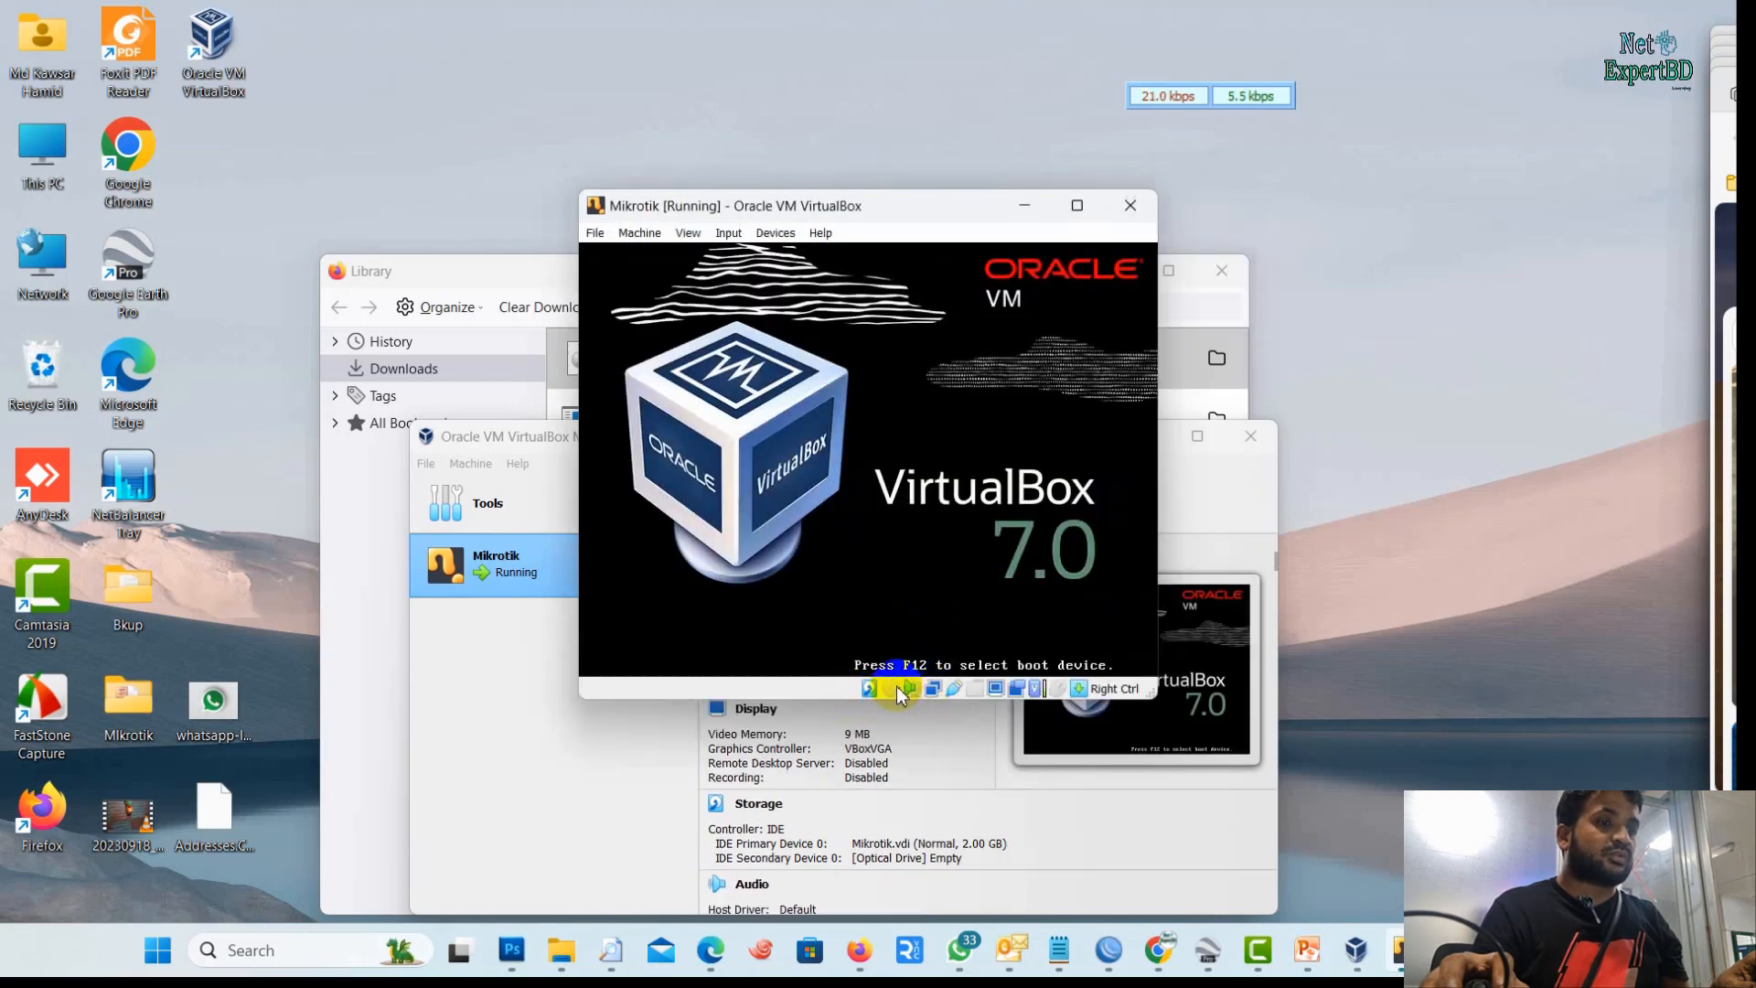
pyautogui.click(964, 614)
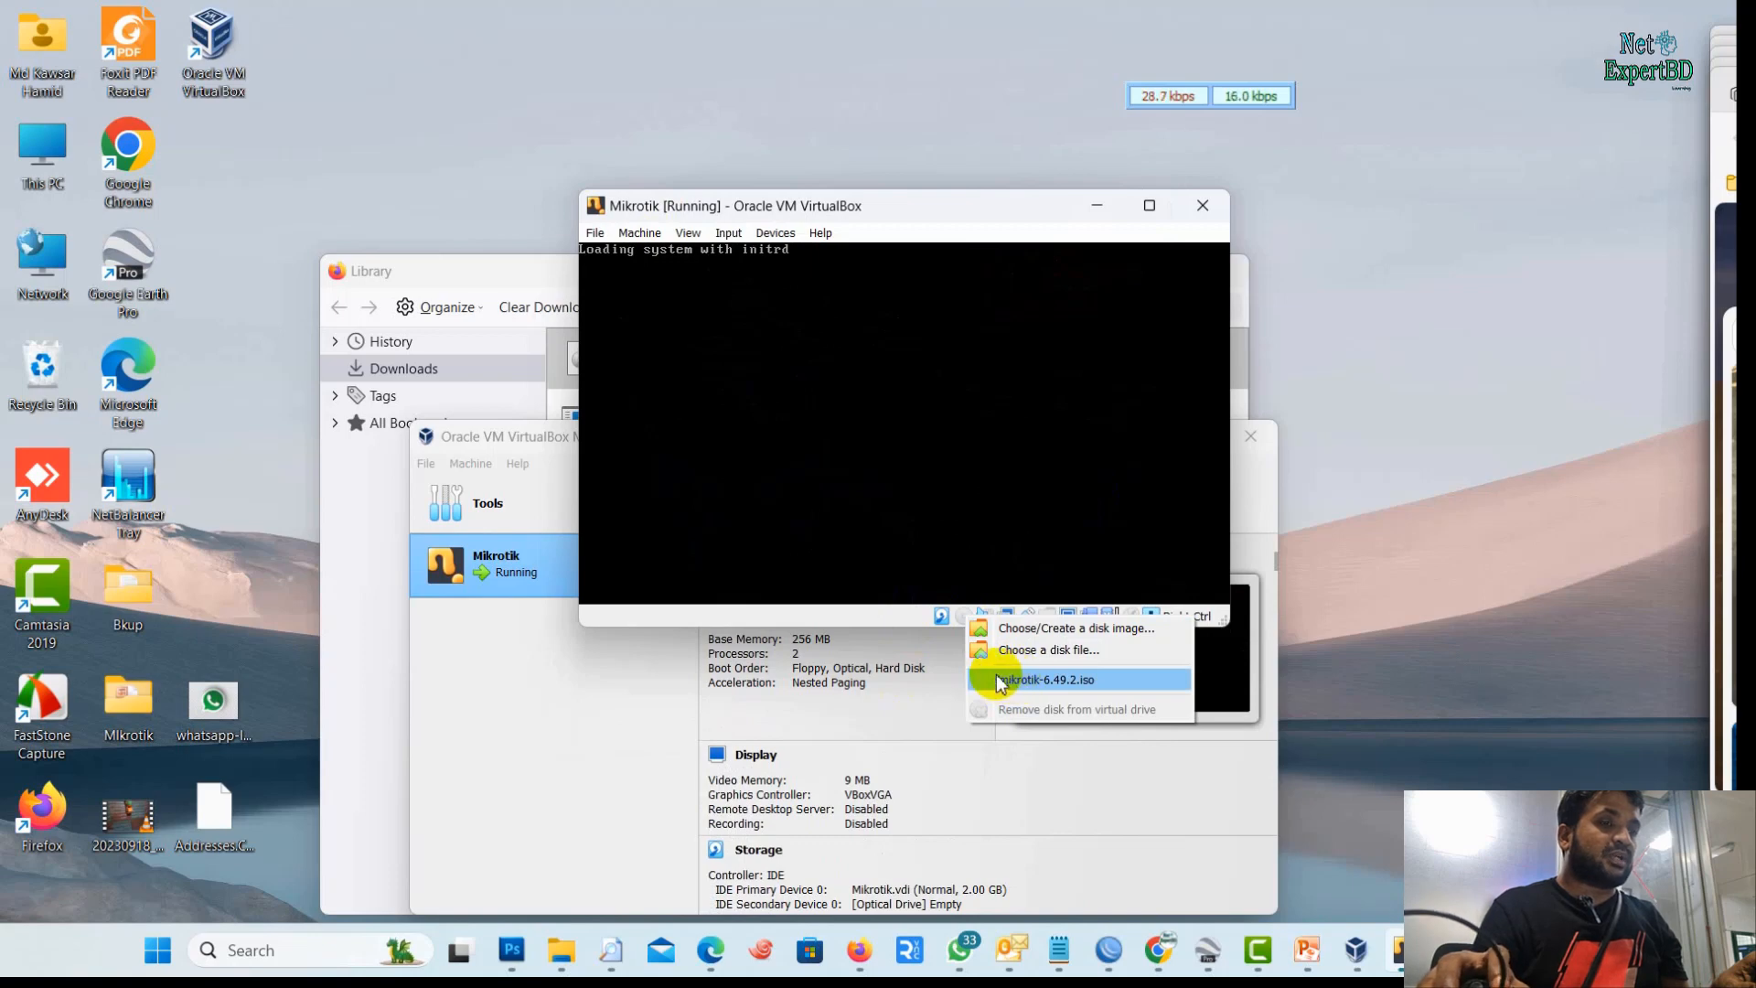
pyautogui.click(830, 211)
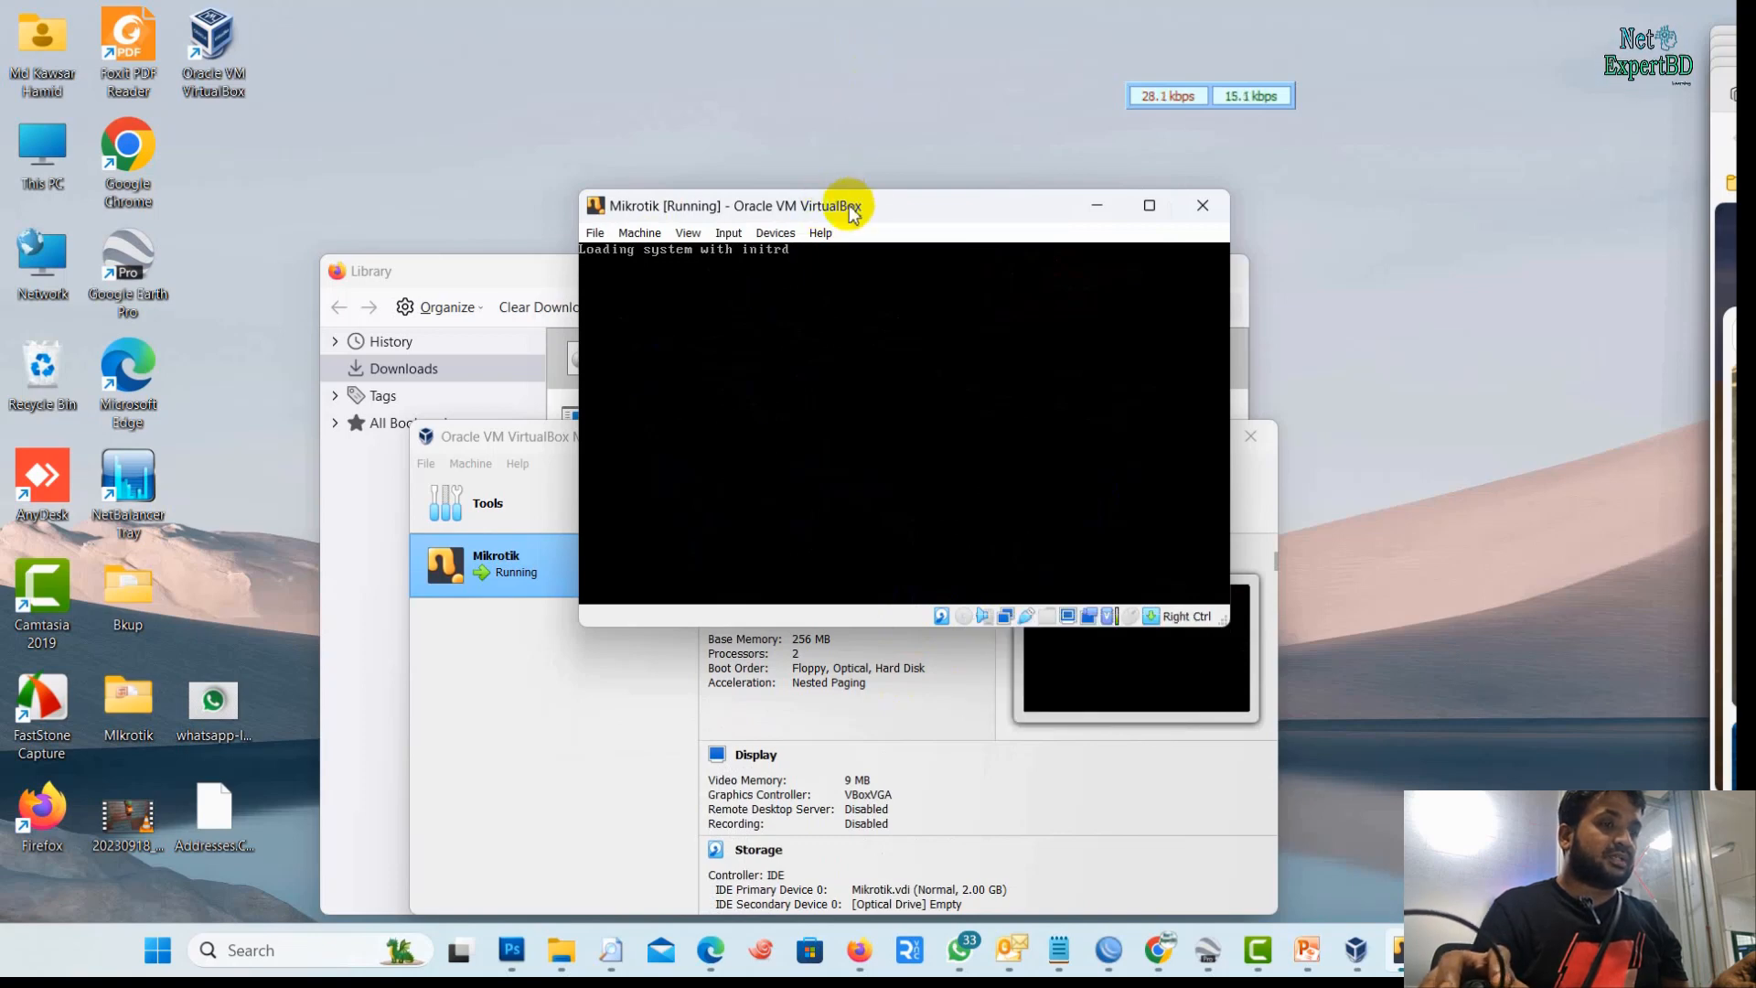
# Move the machine window higher on the desktop, log in to MikroTik as admin, and decline viewing the software license
pyautogui.moveTo(850, 210); pyautogui.dragTo(865, 128)
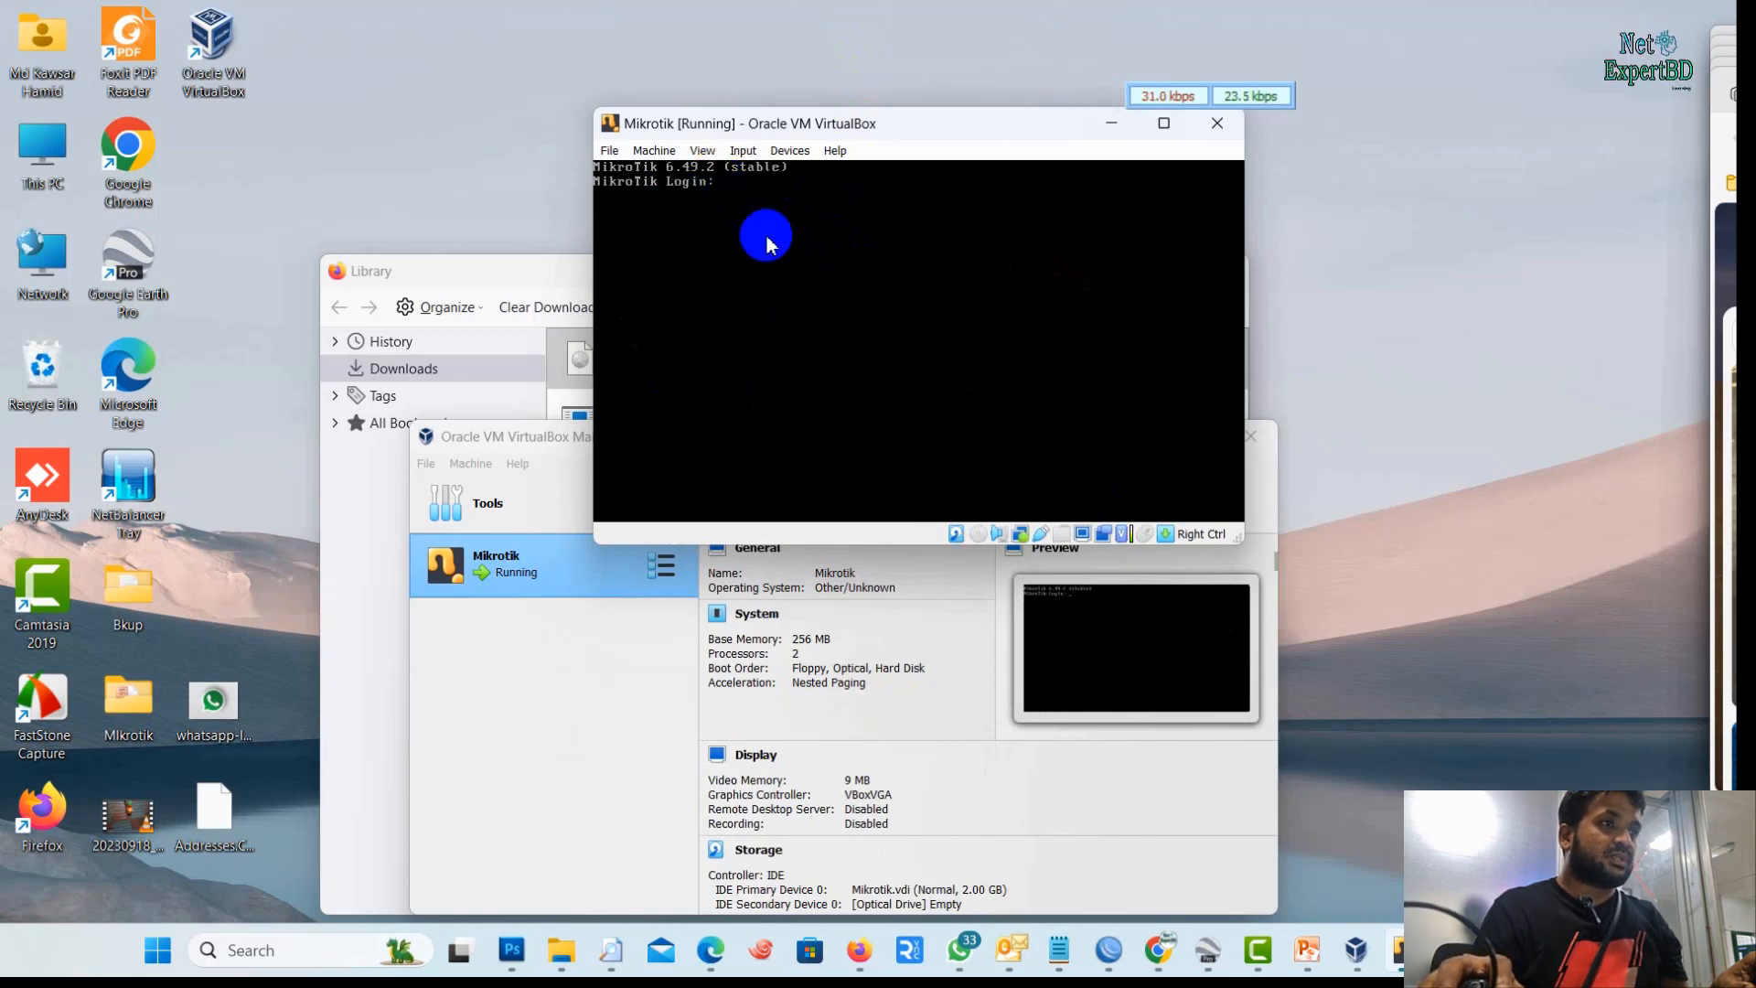
pyautogui.moveTo(889, 139); pyautogui.dragTo(842, 121)
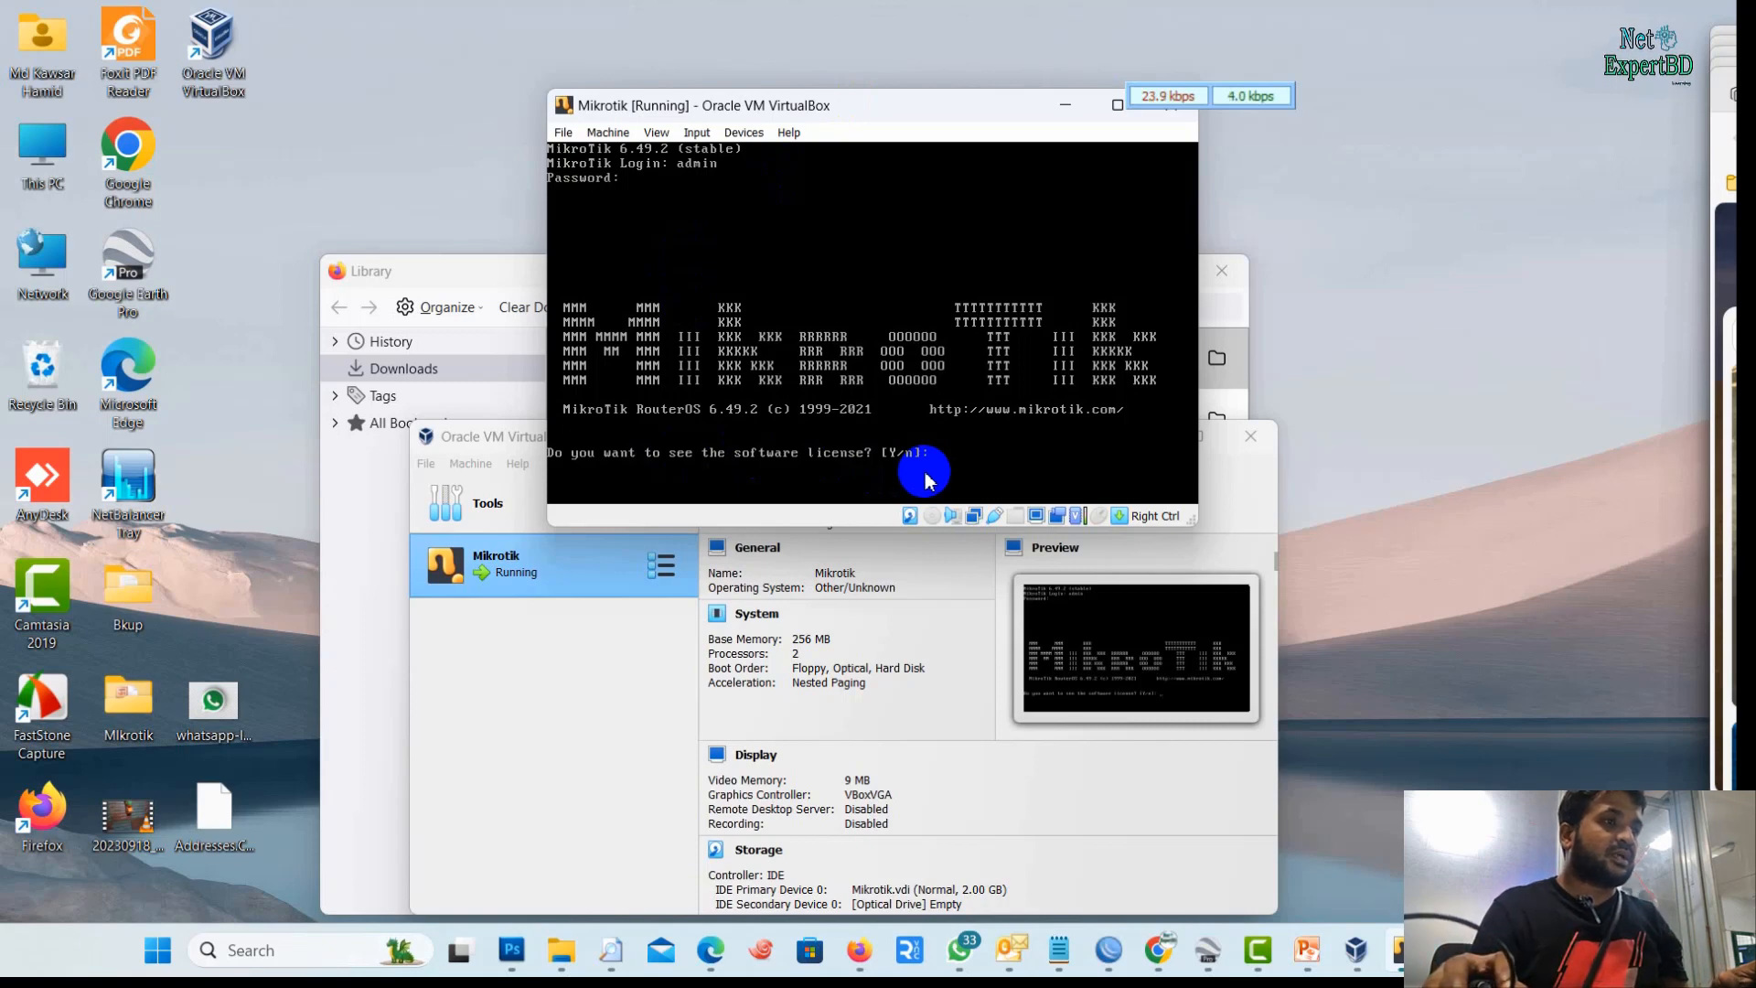
pyautogui.write('n')
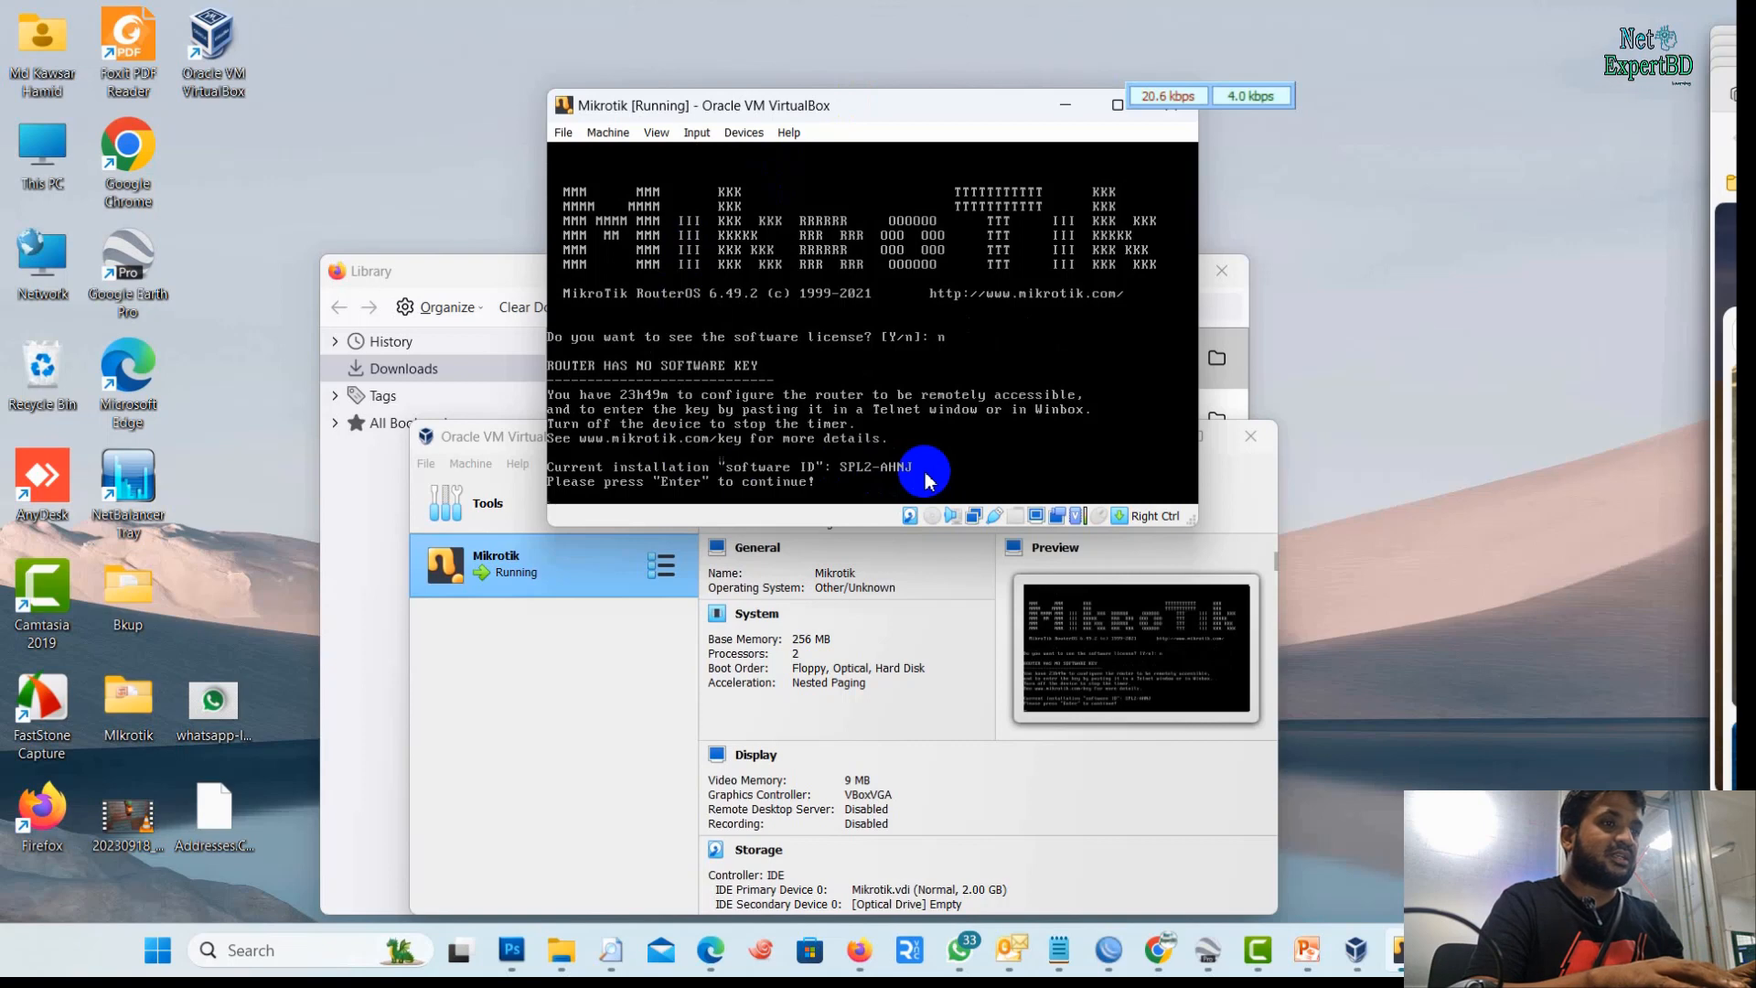
# Continue past the missing software key notice, then enter and repeat a new admin password for the router
pyautogui.press('Return')
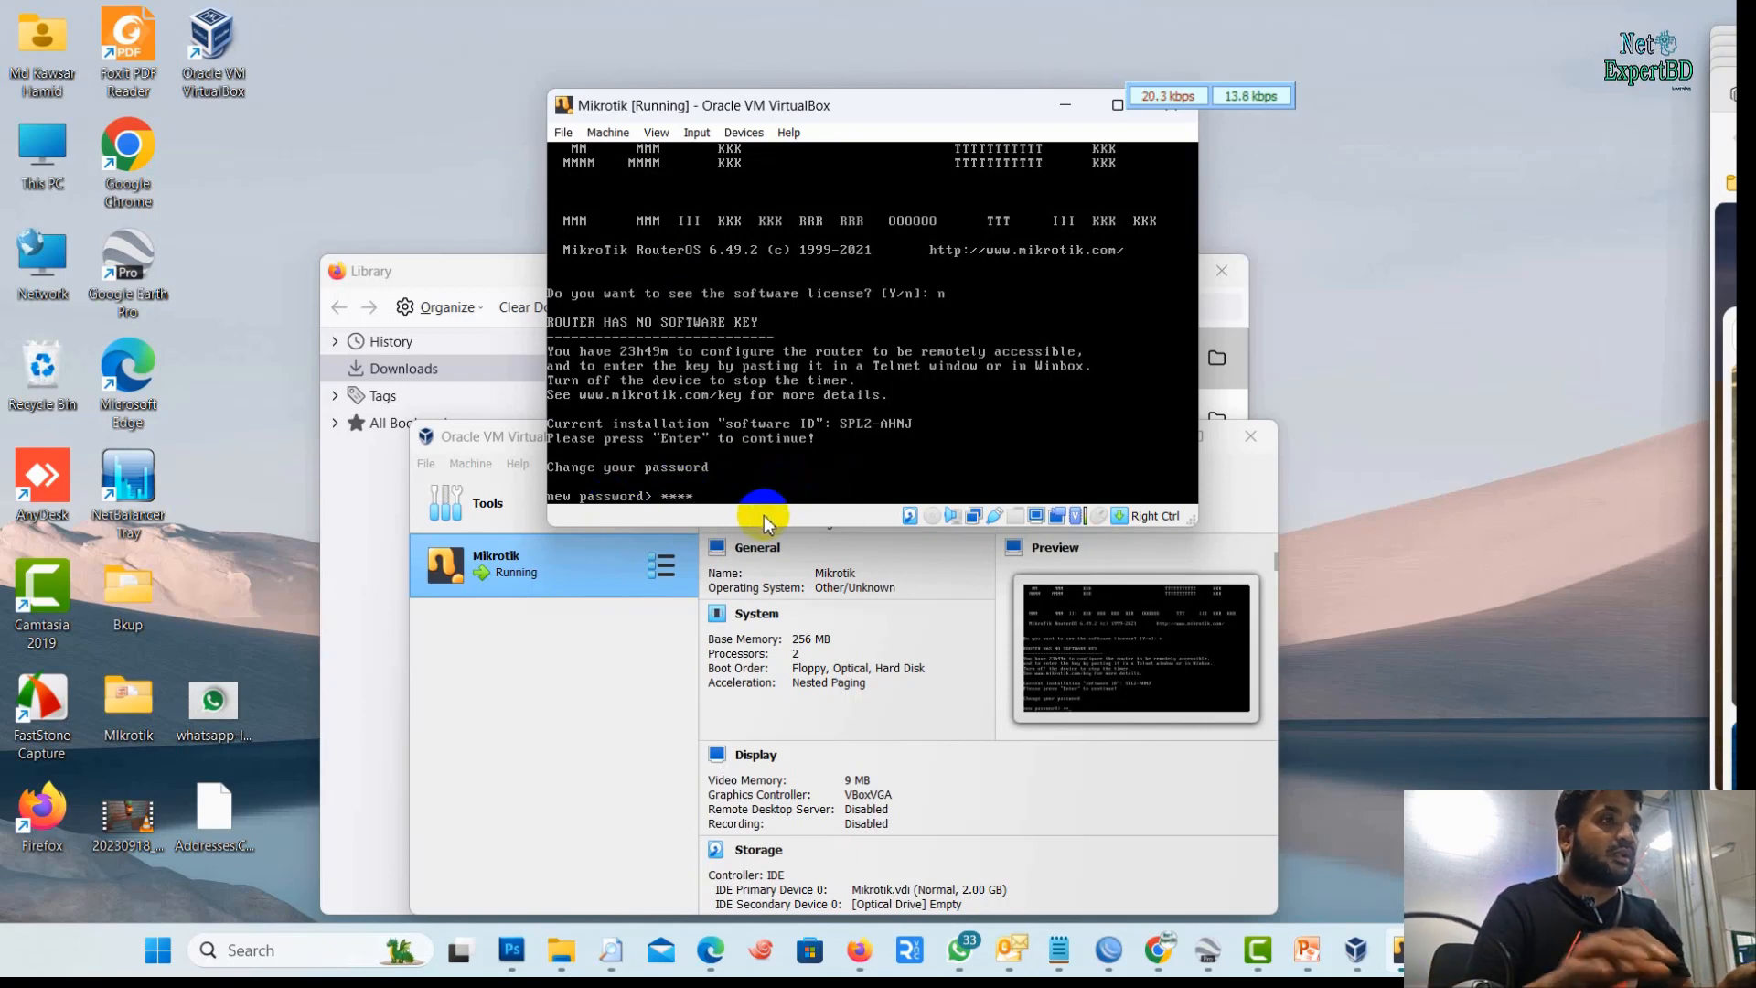
pyautogui.write('***')
pyautogui.press('Return')
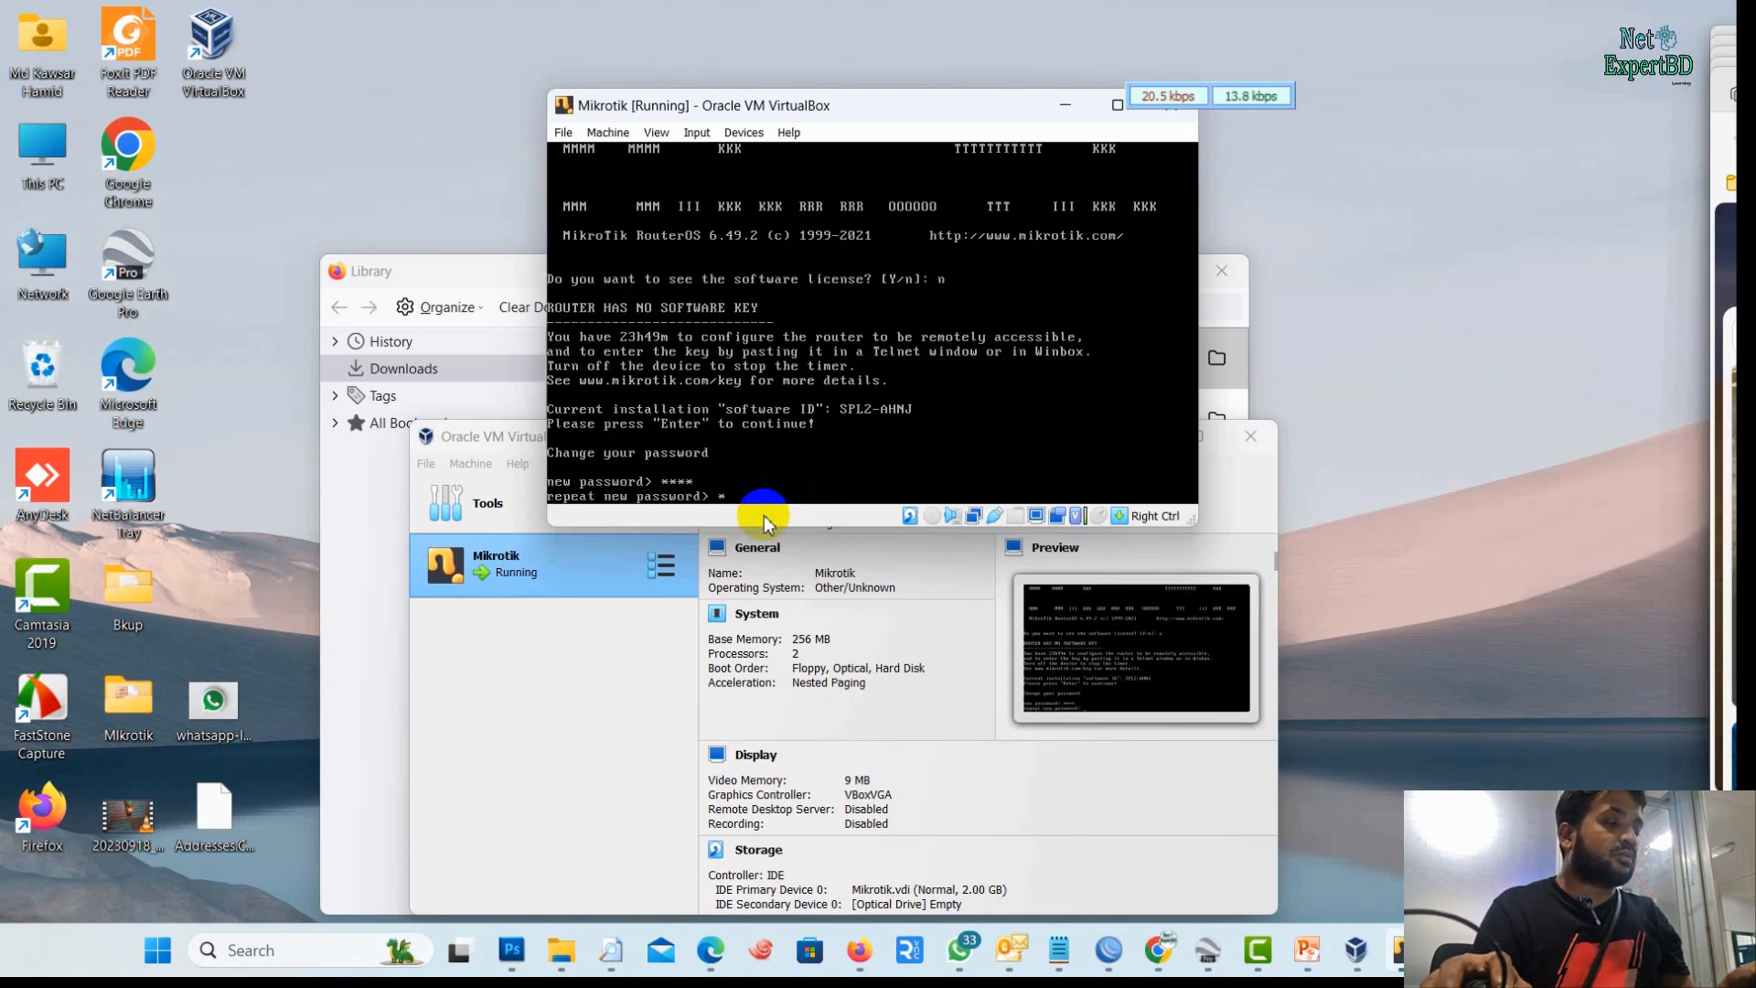
pyautogui.write('****')
pyautogui.press('Return')
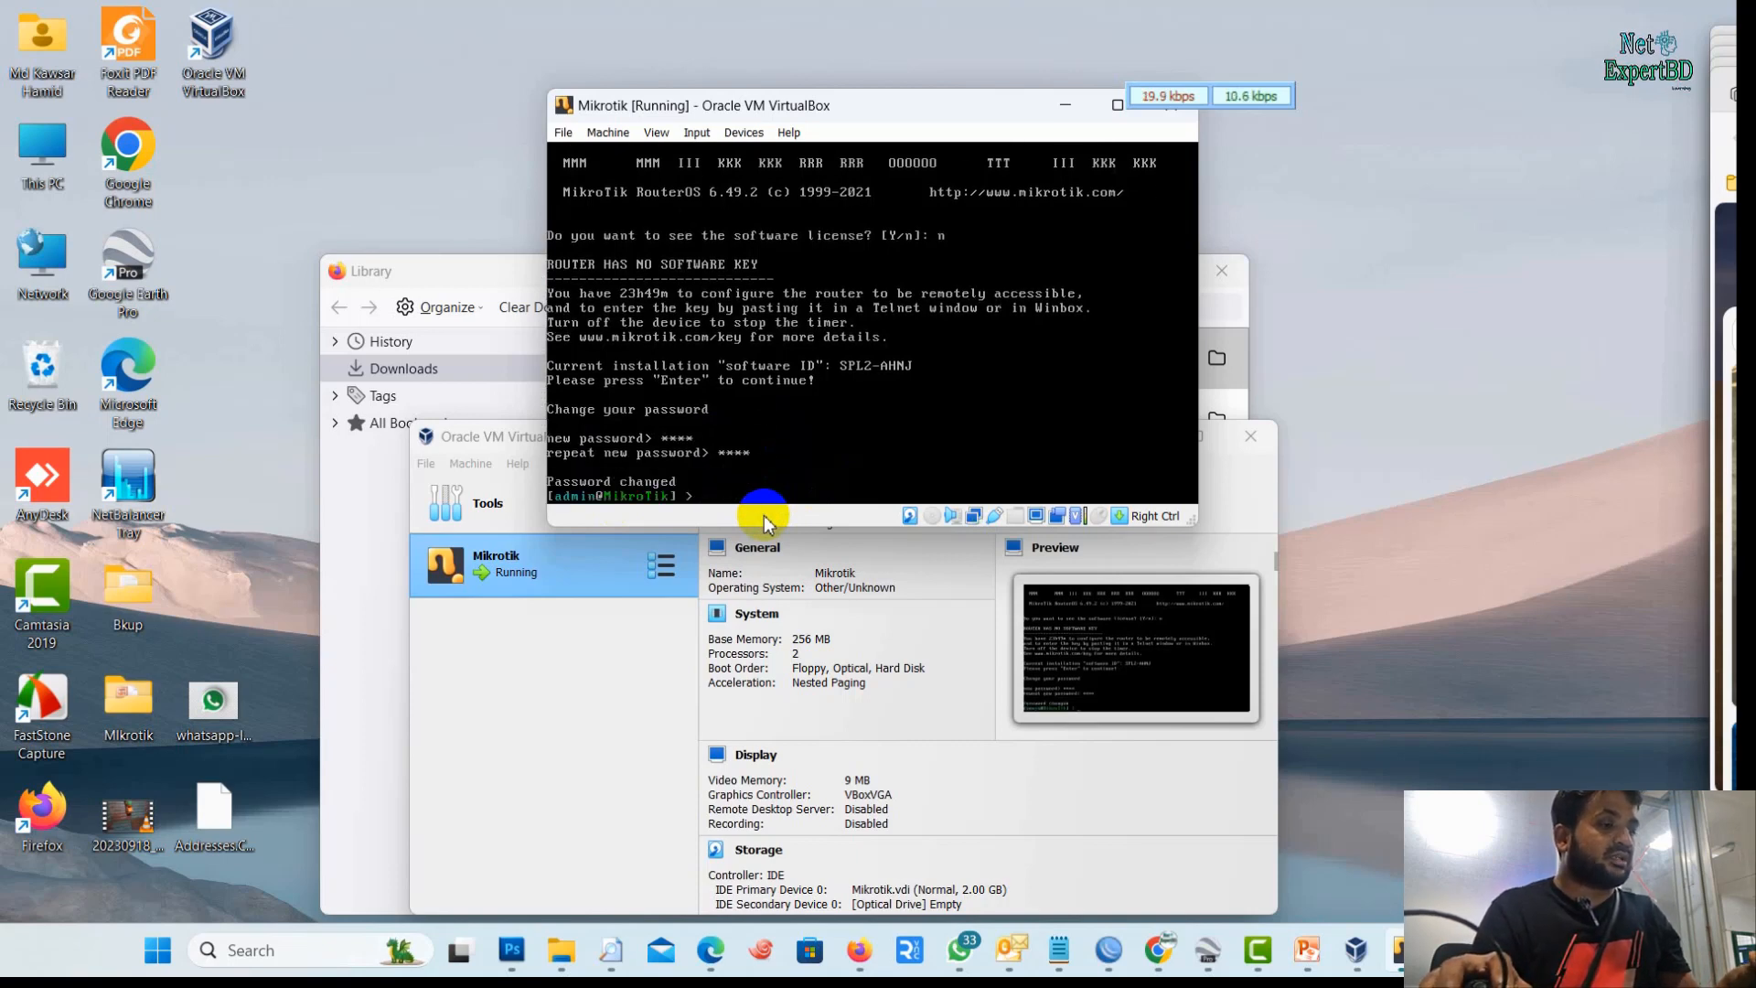
pyautogui.press('Return')
pyautogui.press('Return')
pyautogui.press('Return')
pyautogui.press('Return')
pyautogui.press('Return')
pyautogui.press('Return')
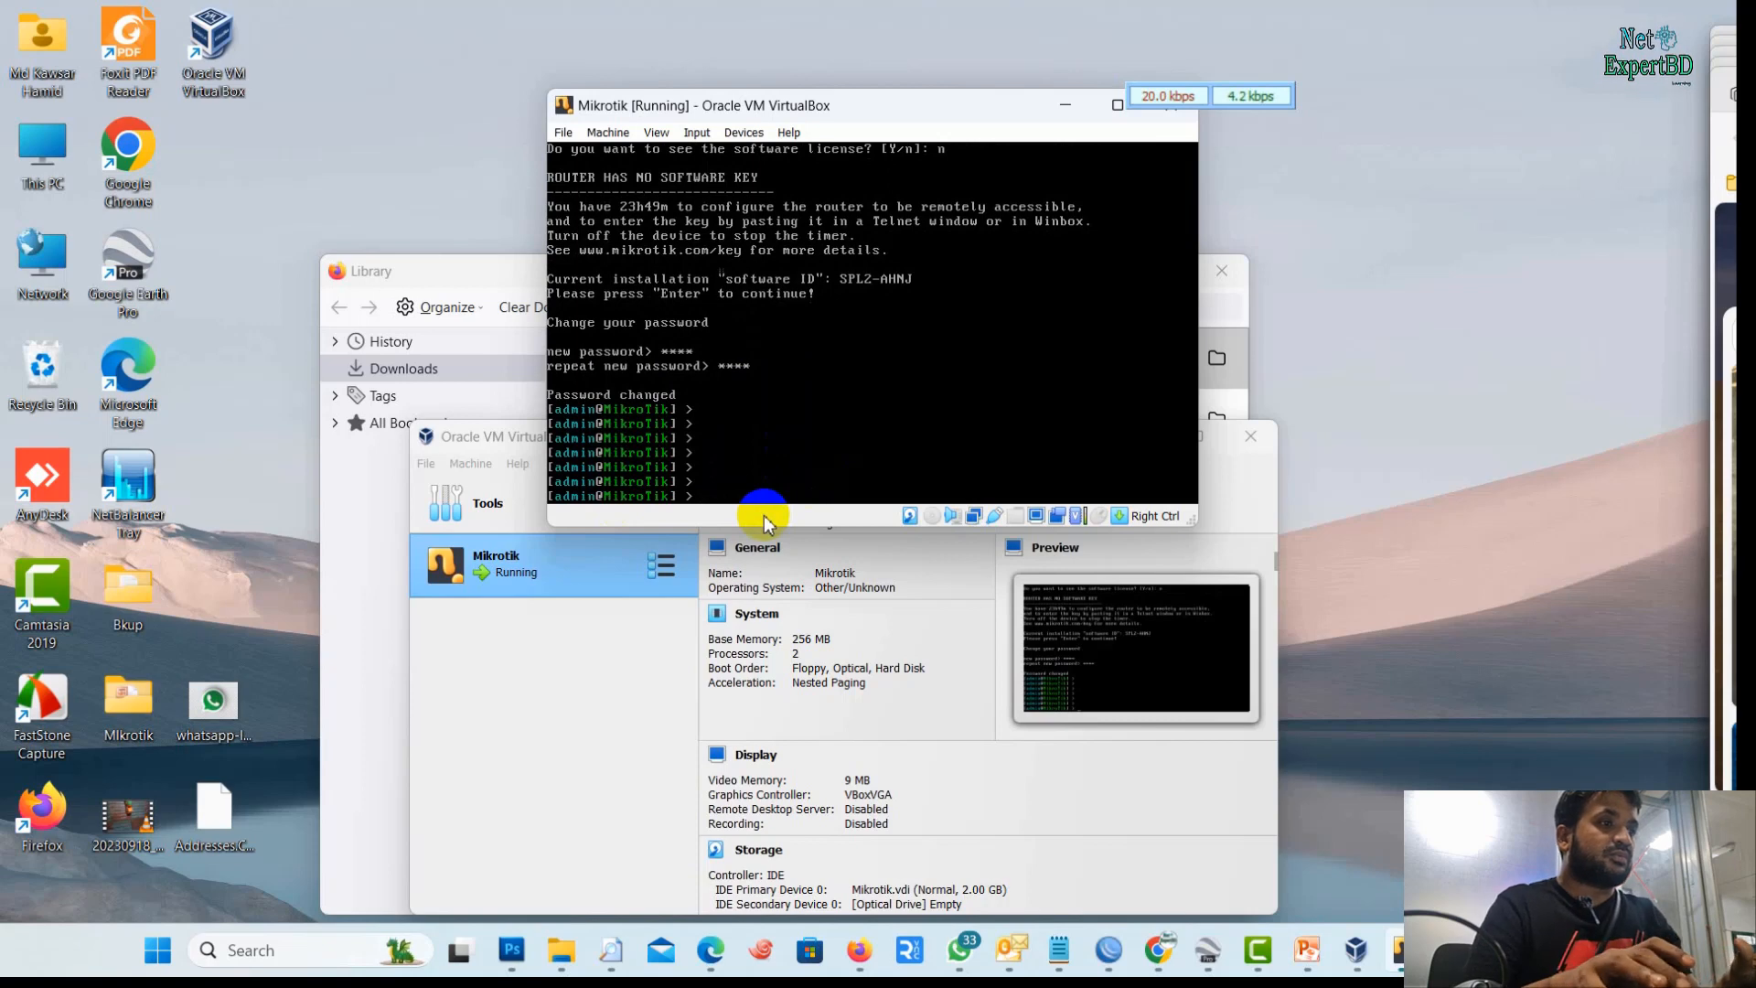
# Shift the machine window slightly sideways, print the router's interface list, and return to the root prompt
pyautogui.moveTo(809, 105); pyautogui.dragTo(777, 104)
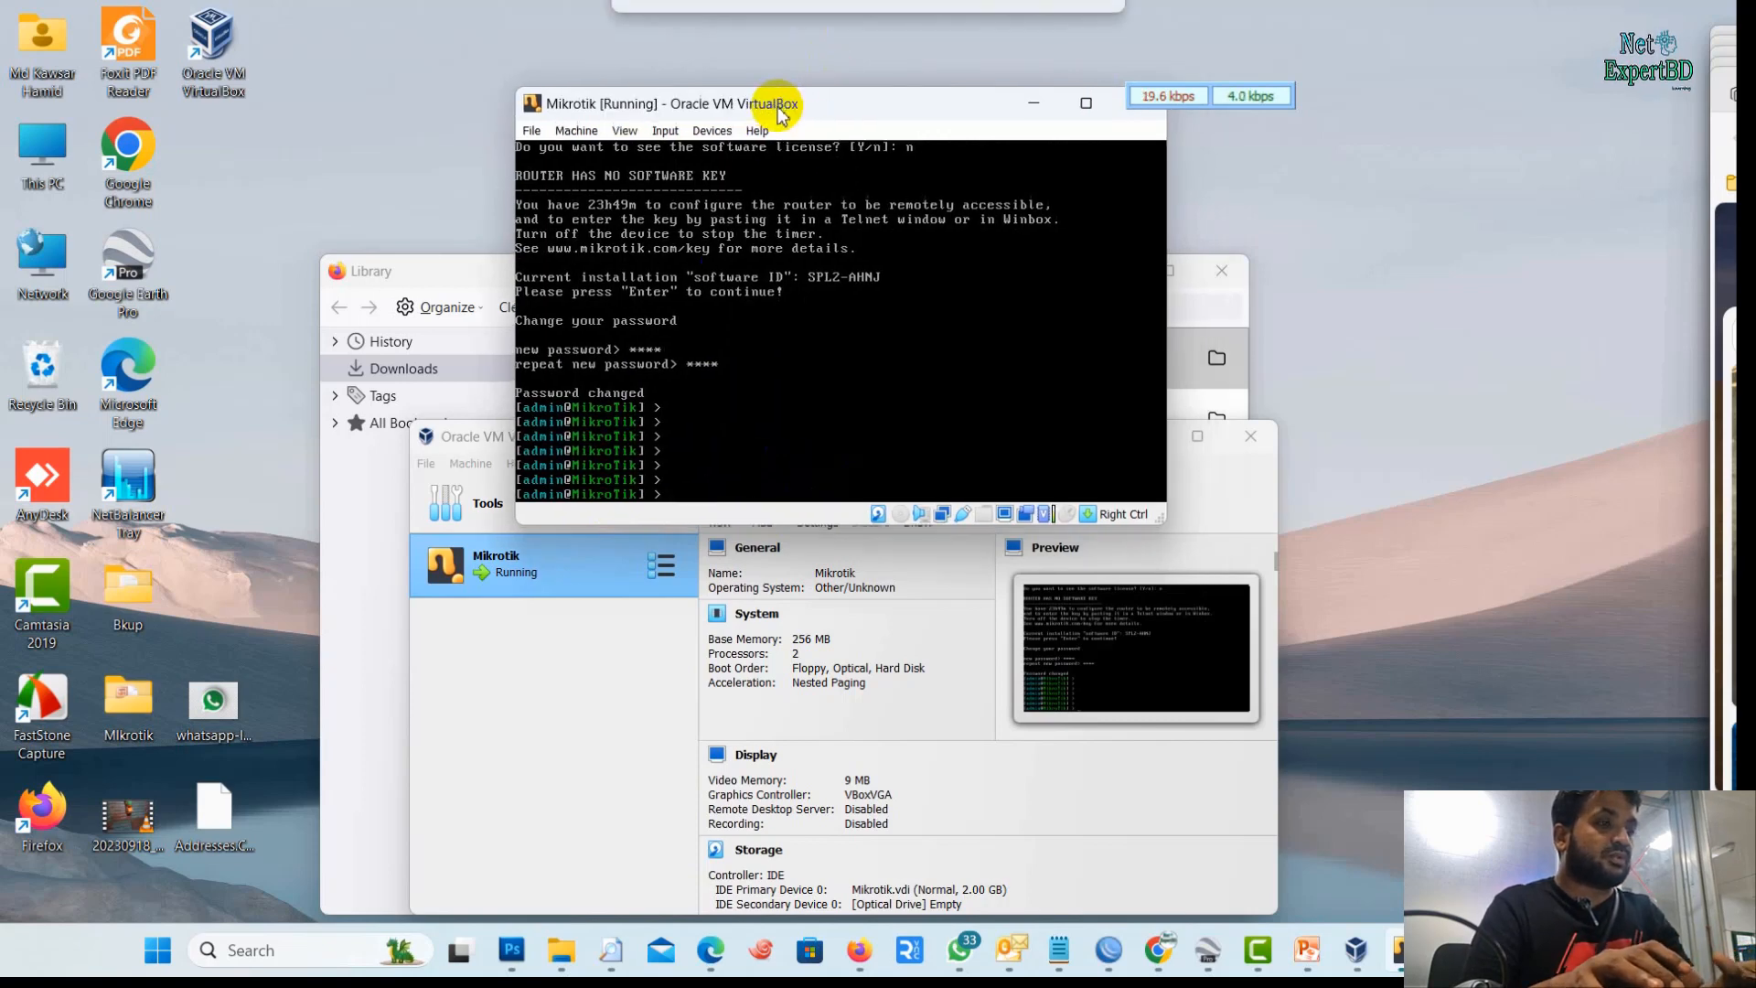
pyautogui.write('interface')
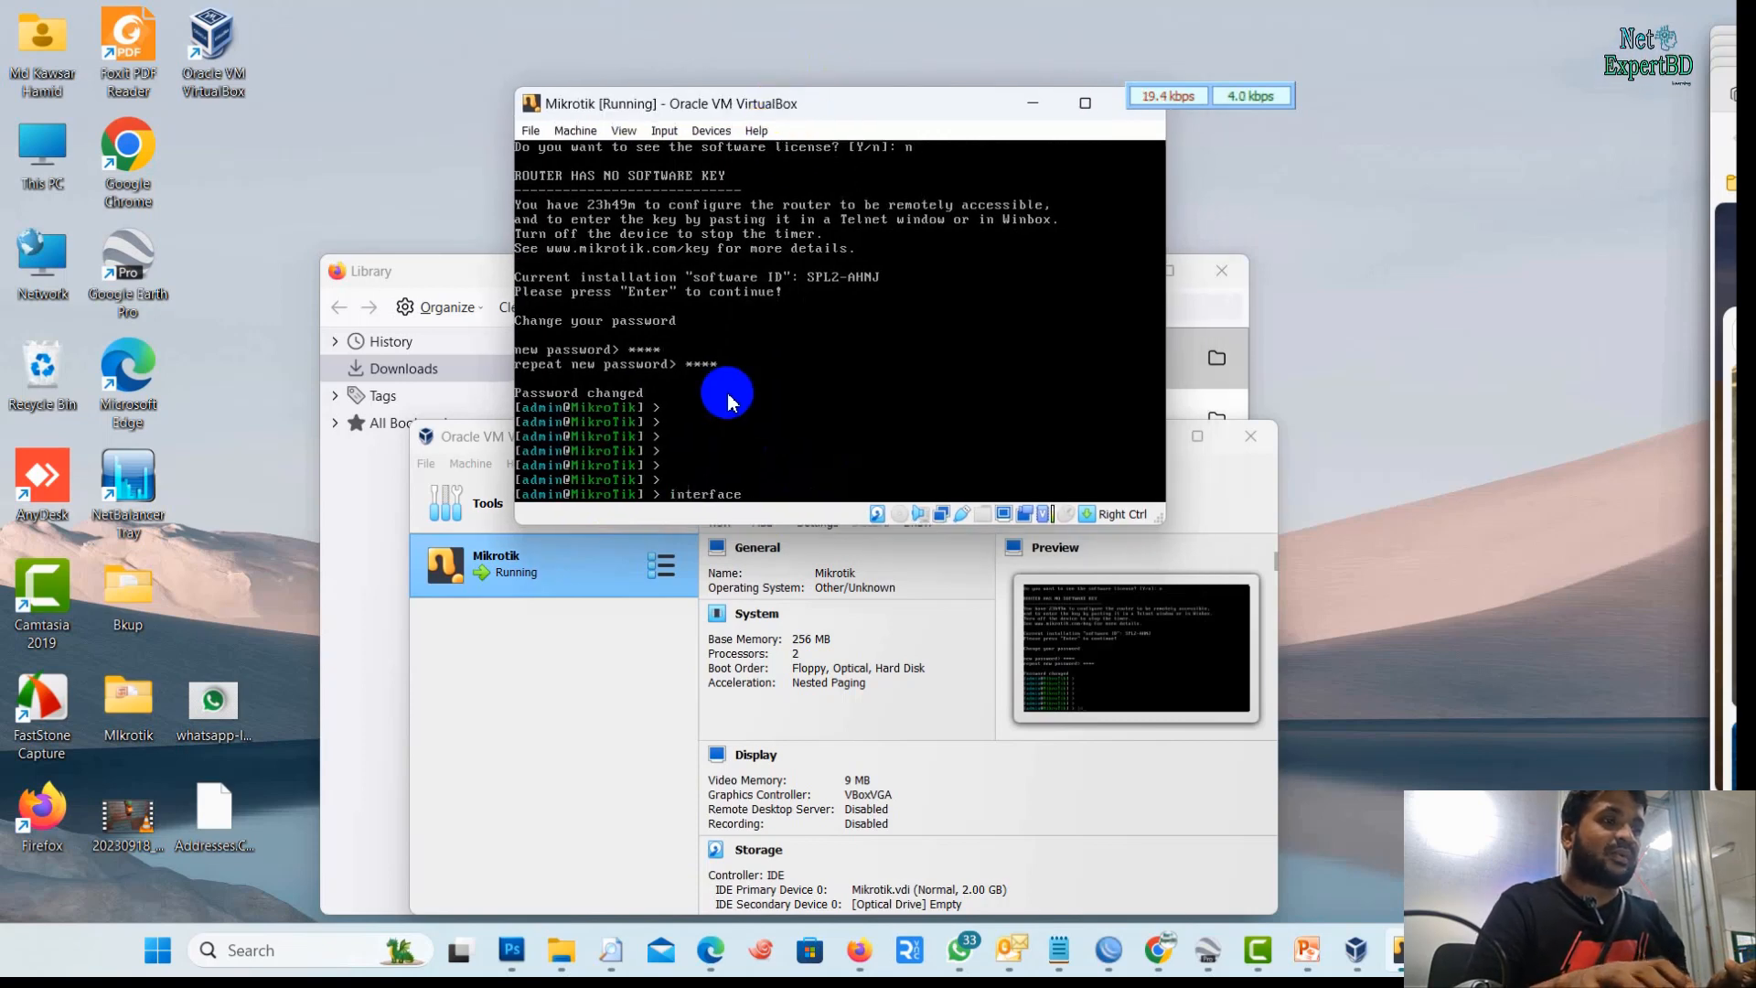
pyautogui.press('Return')
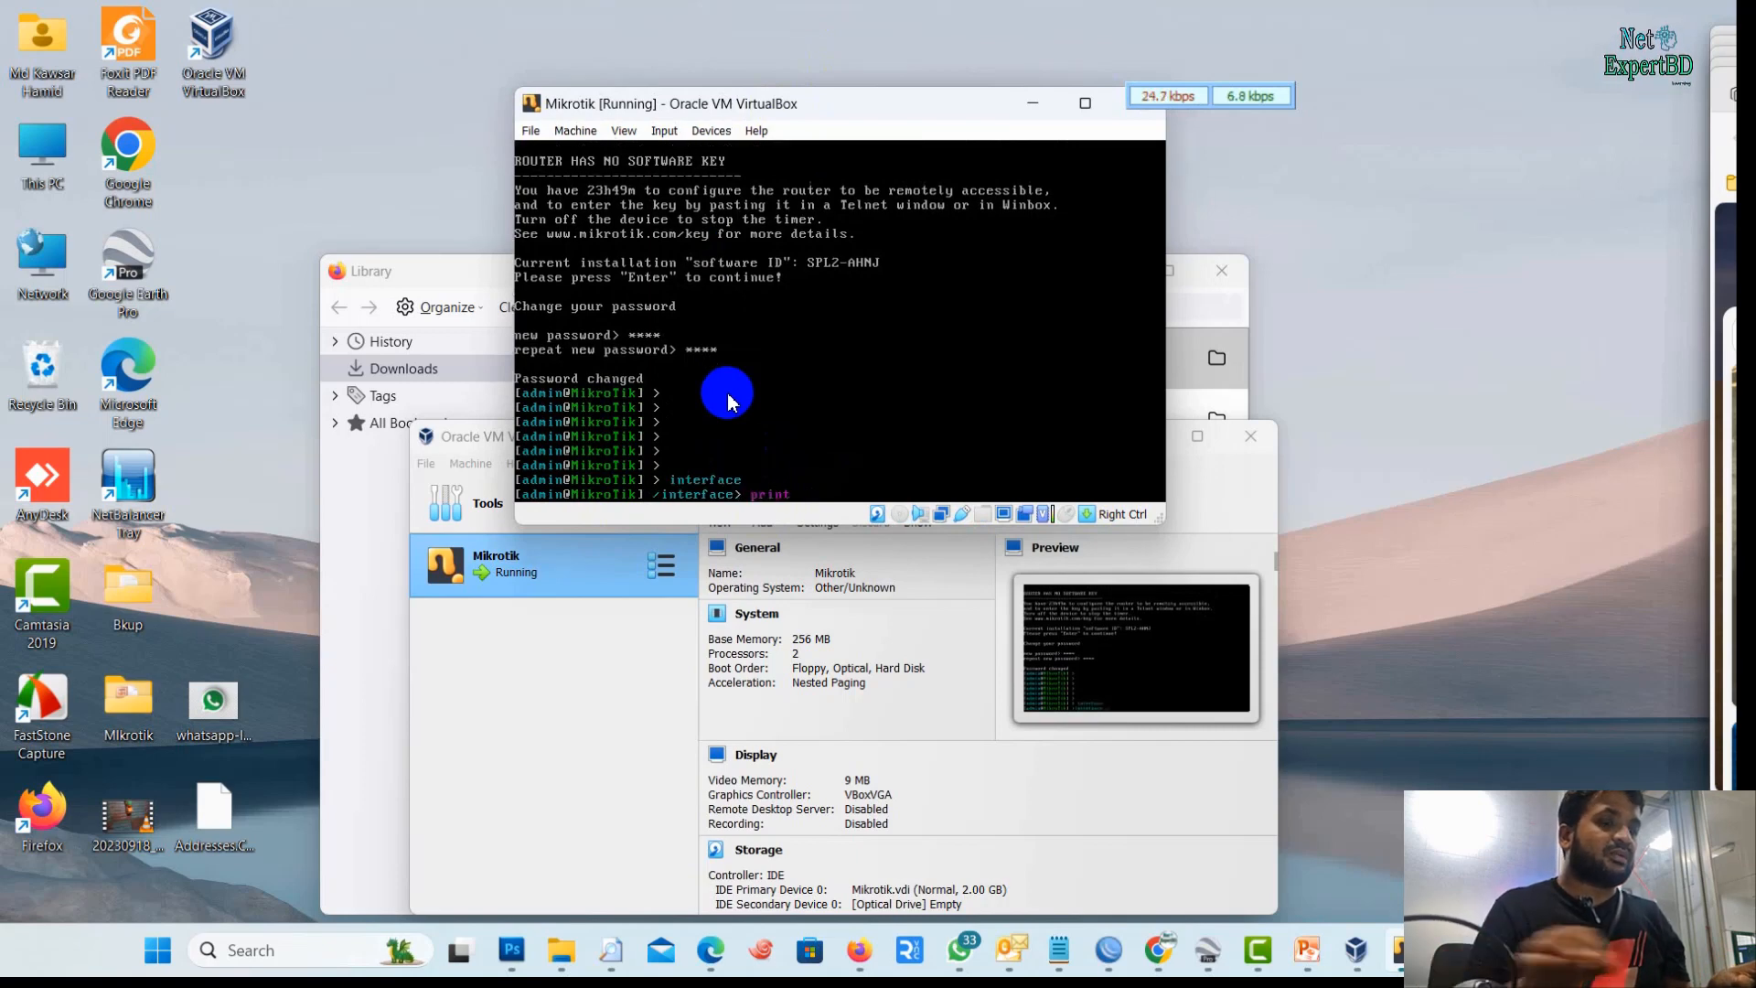
pyautogui.write('print')
pyautogui.press('Return')
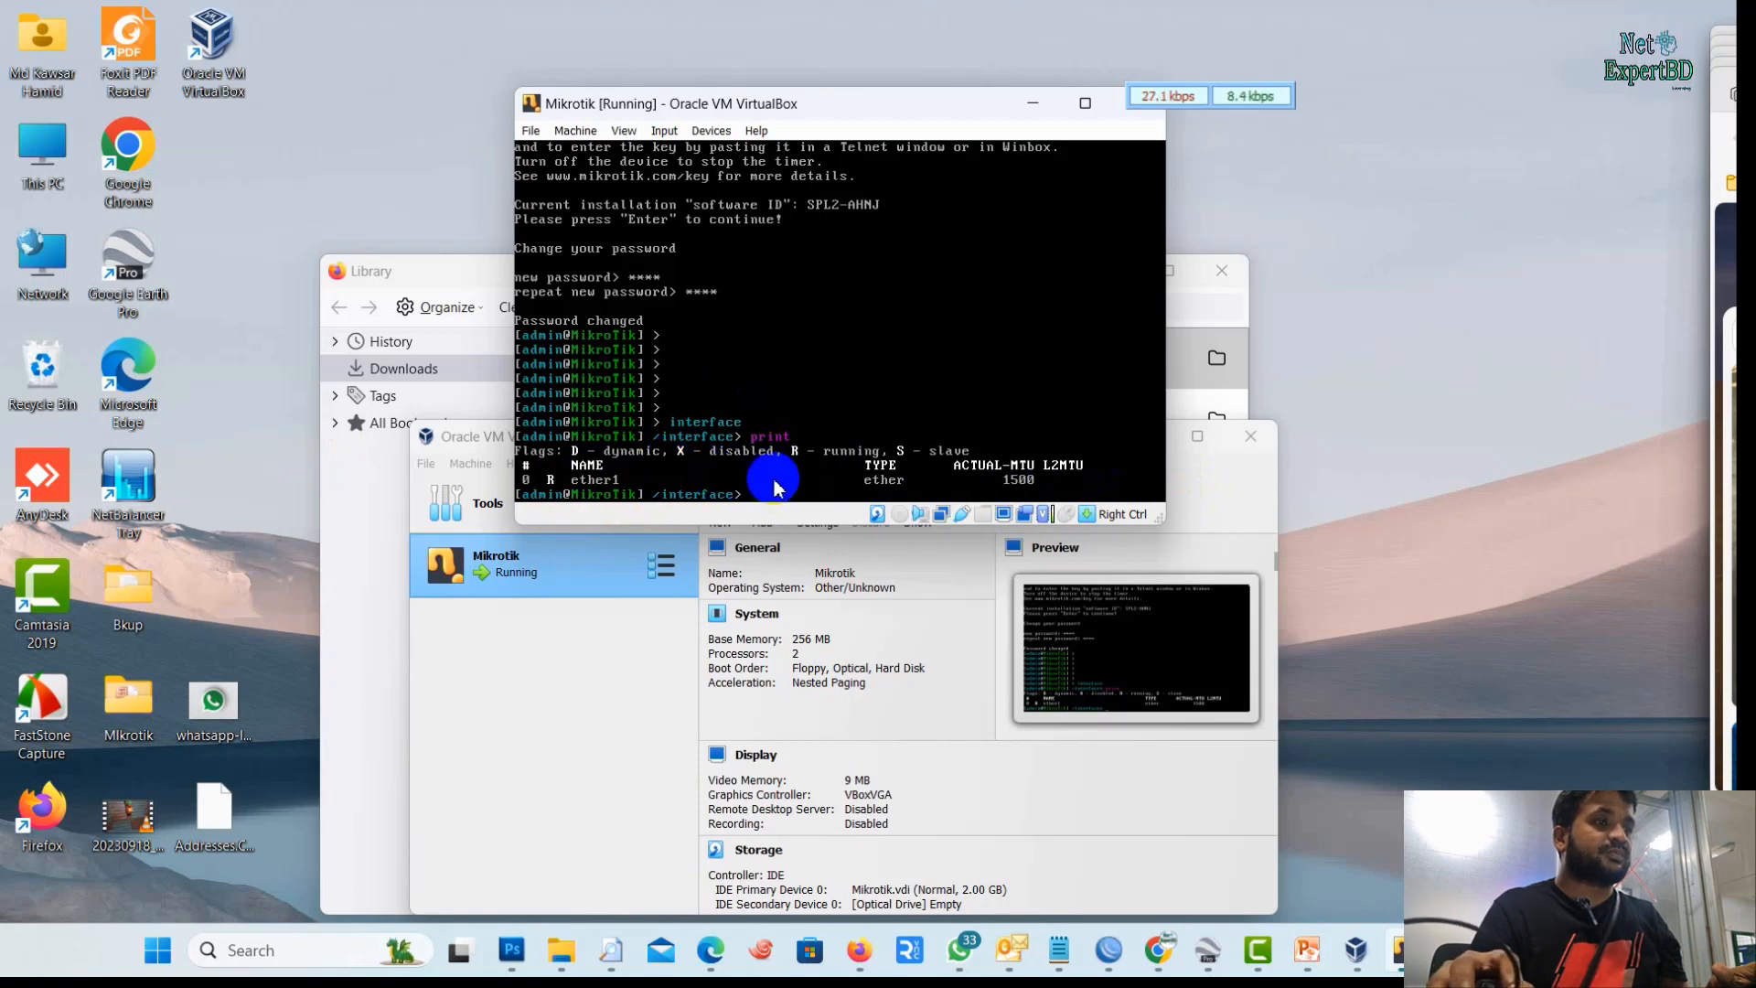
pyautogui.write('..')
pyautogui.press('Return')
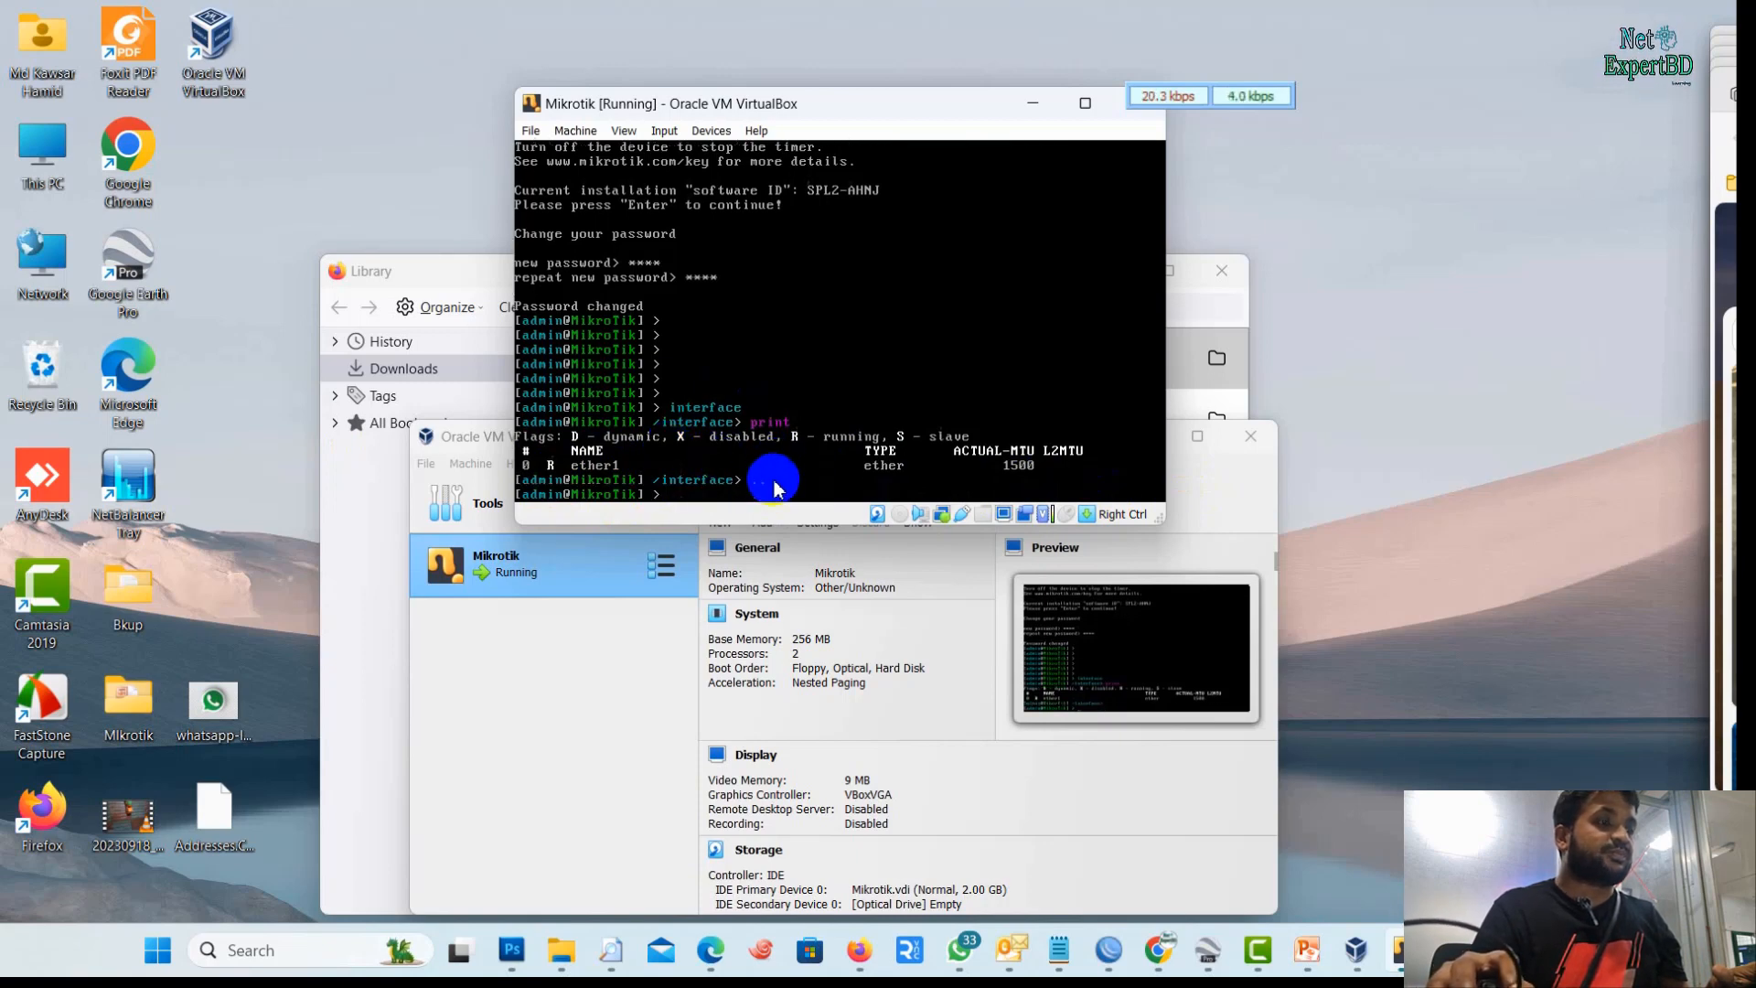
pyautogui.write('..')
pyautogui.press('Return')
pyautogui.write('ip ')
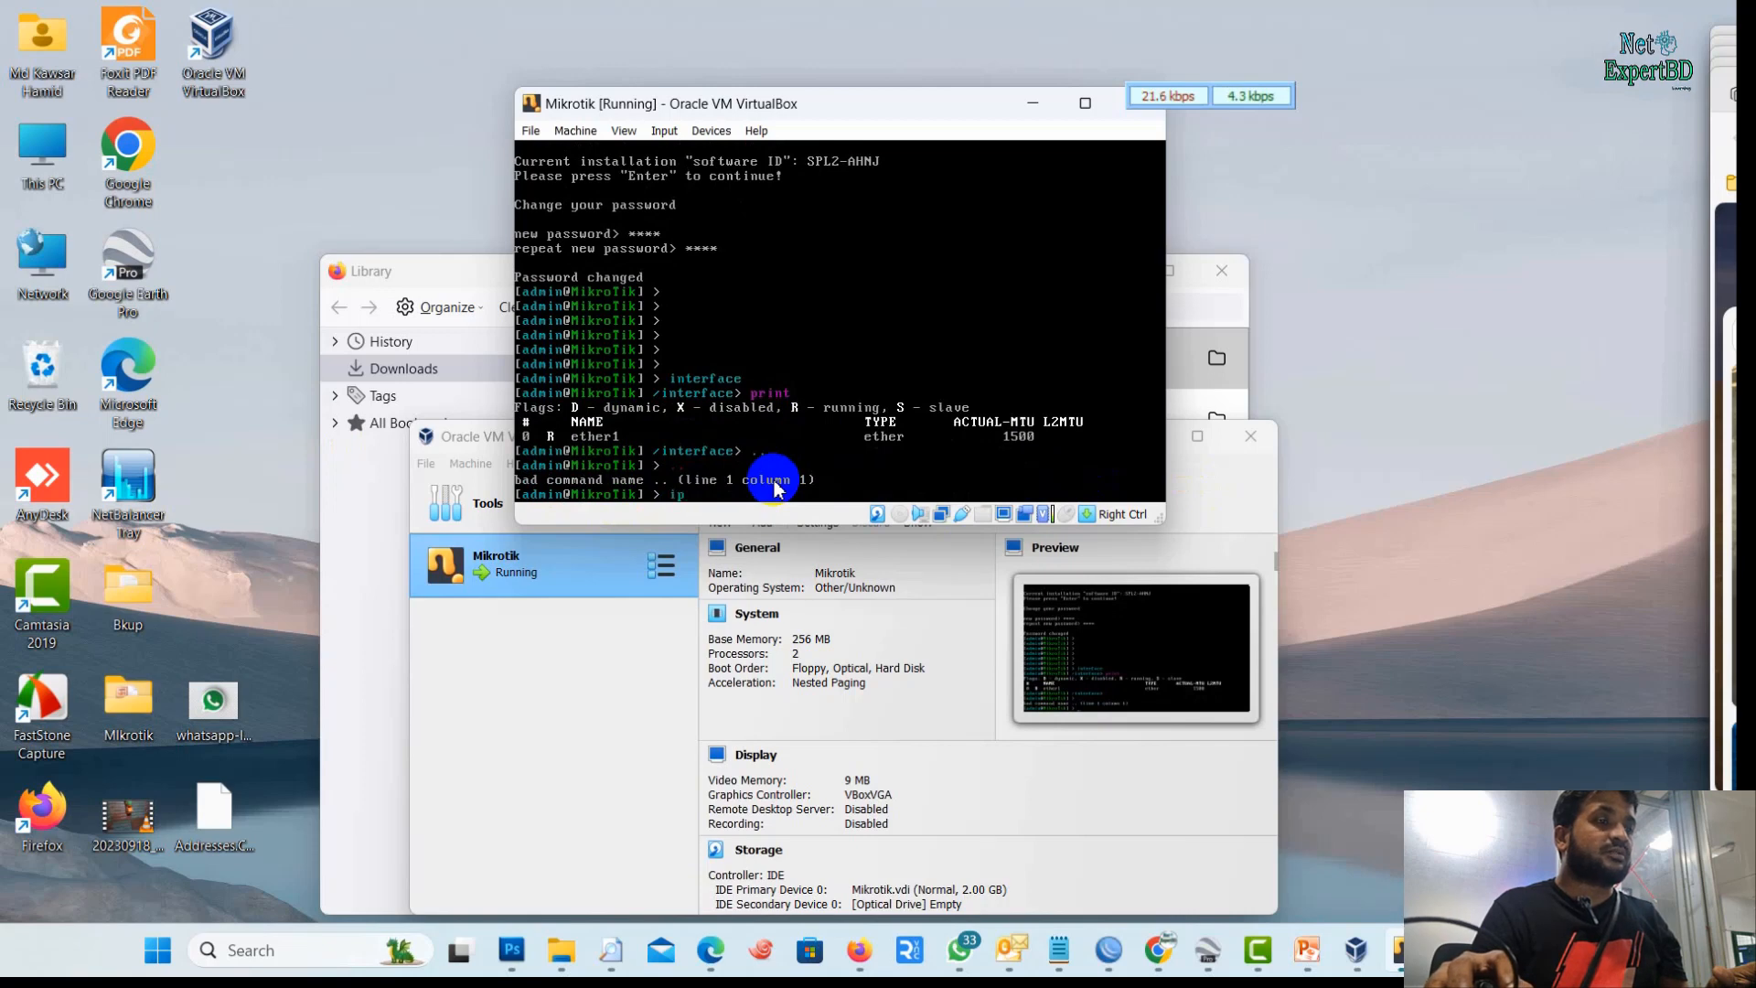
pyautogui.write('address')
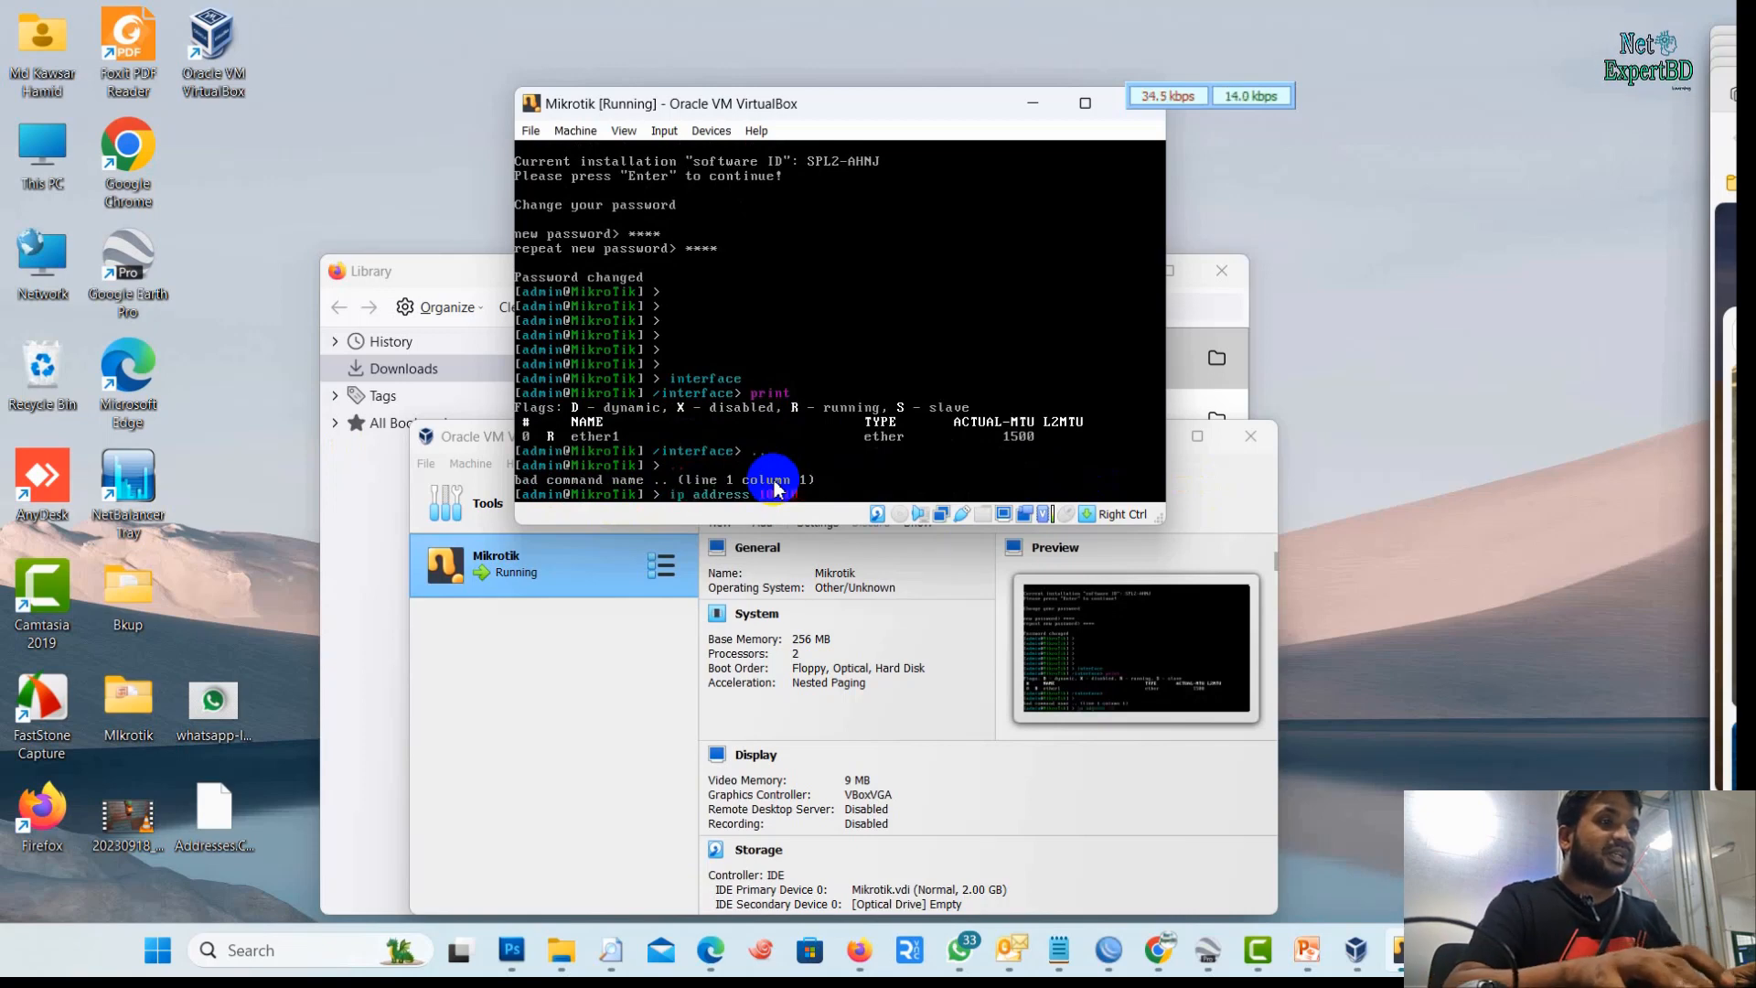
pyautogui.write(' 10.10.10.1/30')
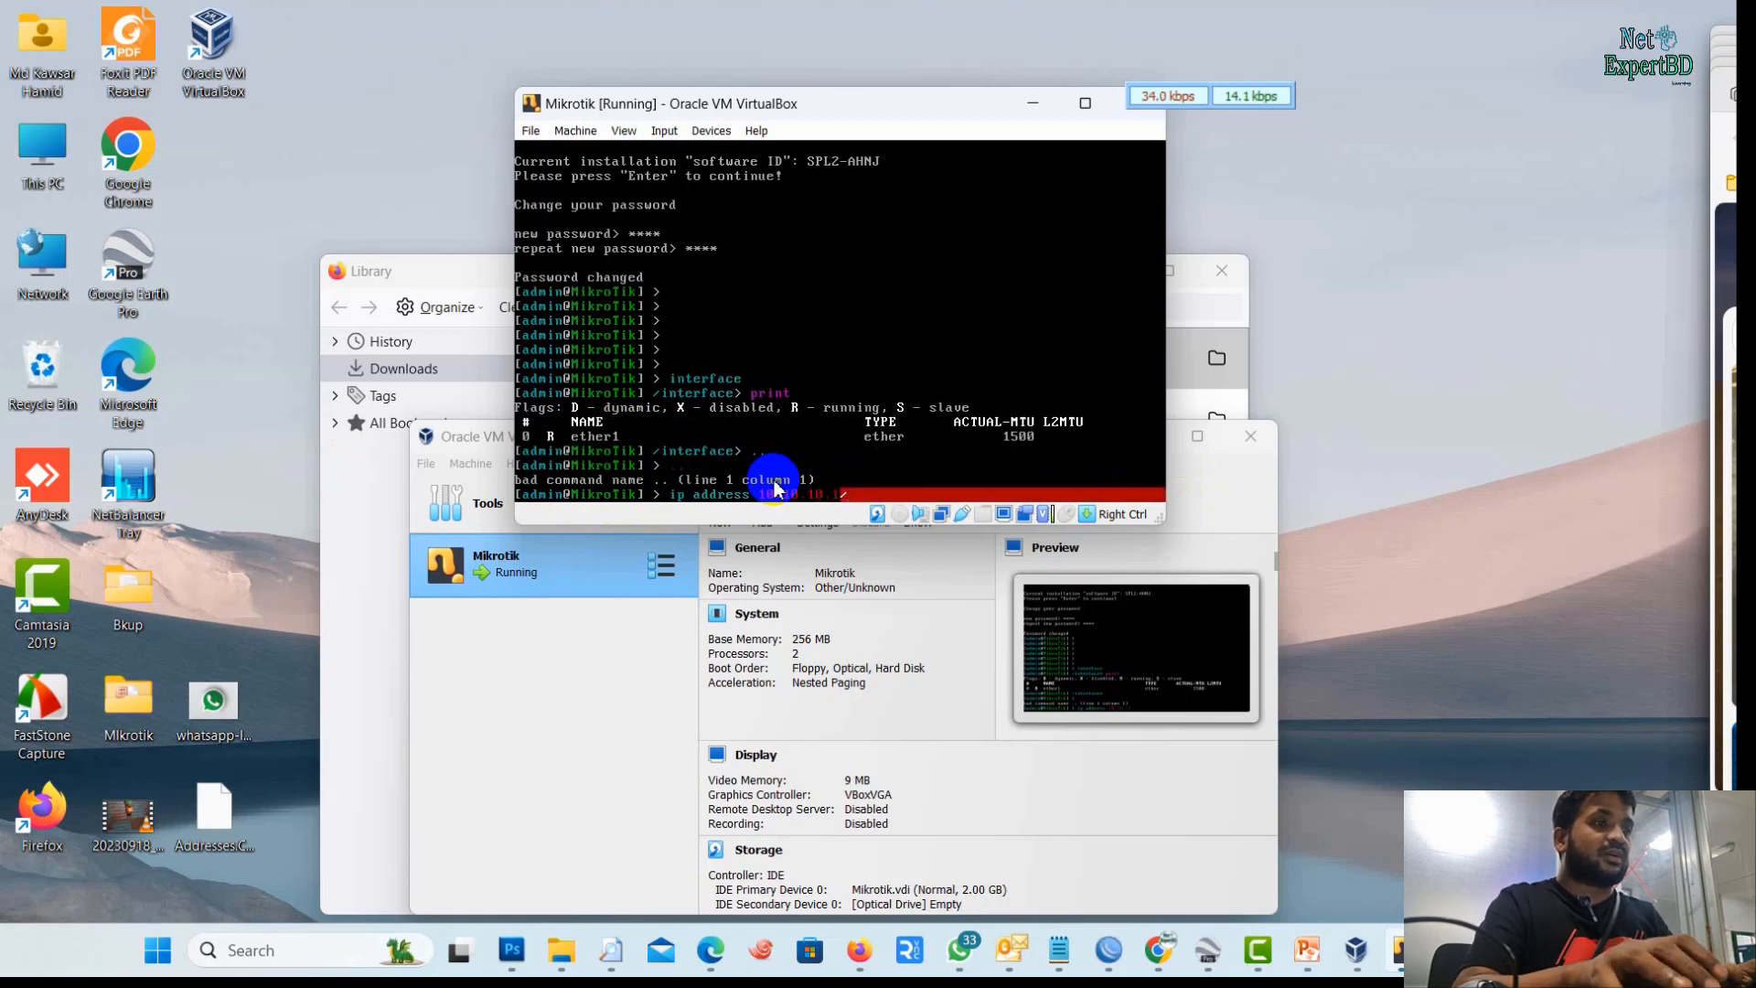
pyautogui.press('BackSpace')
pyautogui.press('BackSpace')
pyautogui.press('BackSpace')
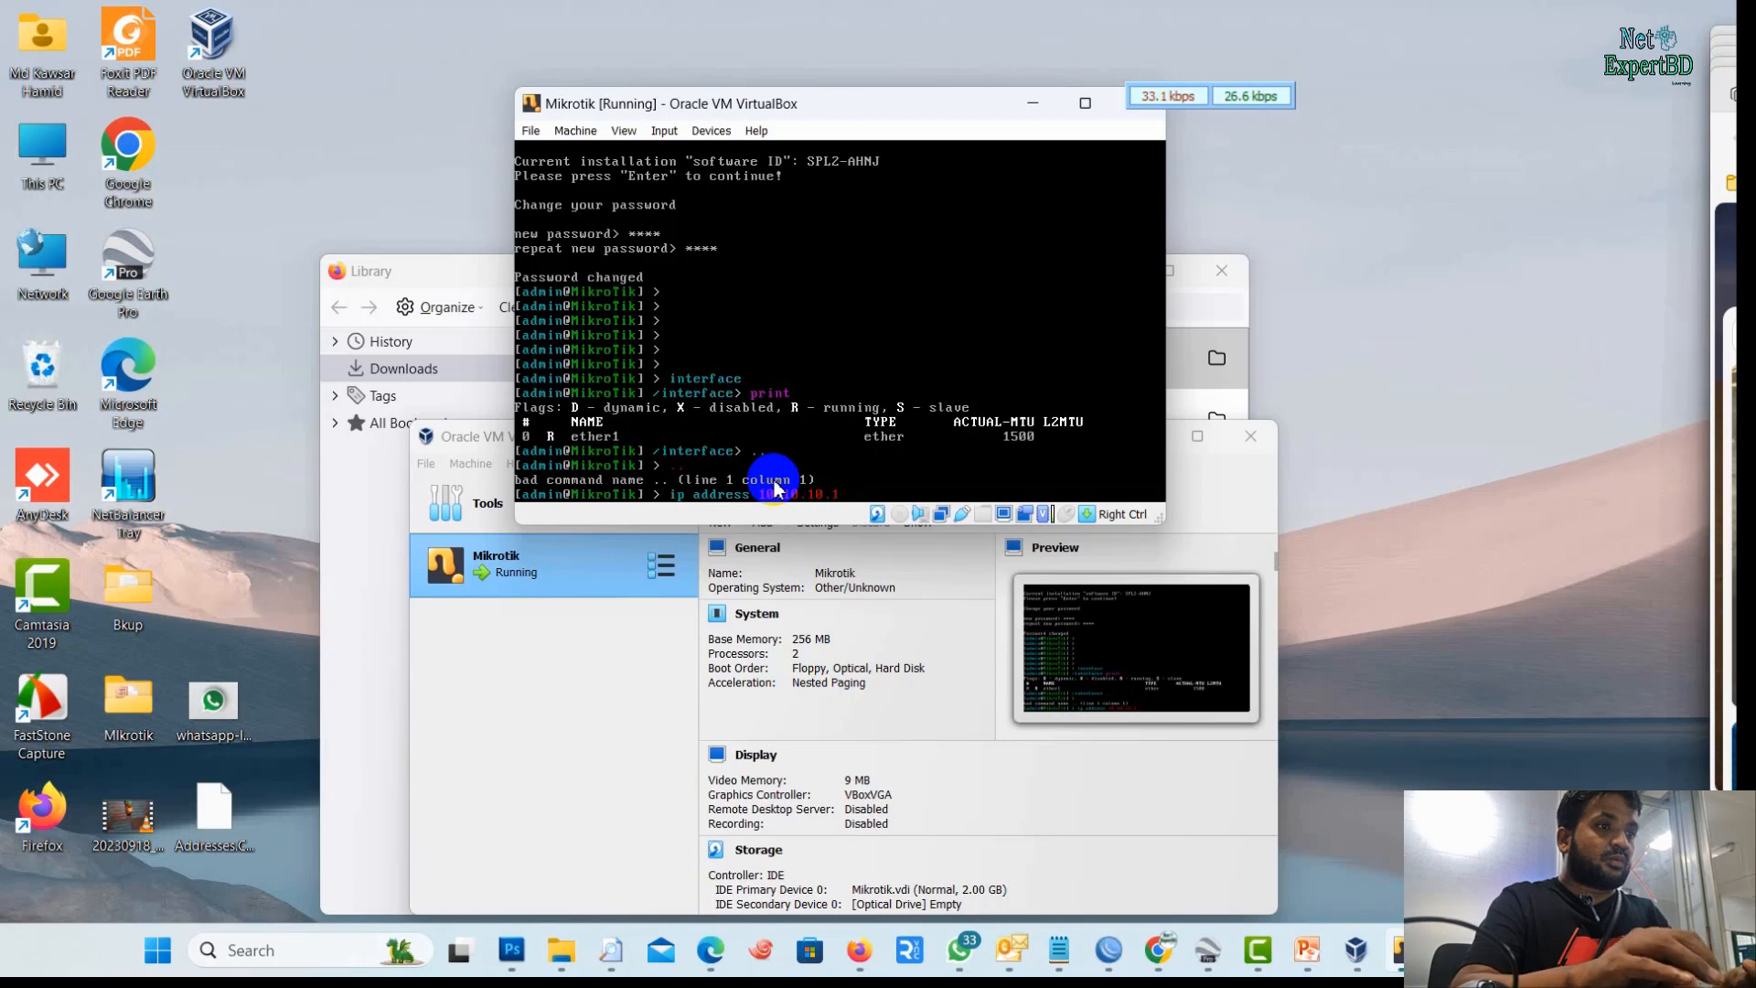
pyautogui.press('BackSpace')
pyautogui.press('BackSpace')
pyautogui.press('BackSpace')
pyautogui.press('BackSpace')
pyautogui.press('BackSpace')
pyautogui.press('BackSpace')
pyautogui.press('BackSpace')
pyautogui.press('BackSpace')
pyautogui.press('BackSpace')
pyautogui.press('BackSpace')
pyautogui.press('BackSpace')
pyautogui.press('BackSpace')
pyautogui.press('BackSpace')
pyautogui.press('BackSpace')
pyautogui.press('BackSpace')
pyautogui.press('BackSpace')
pyautogui.press('BackSpace')
pyautogui.press('BackSpace')
pyautogui.press('BackSpace')
pyautogui.press('BackSpace')
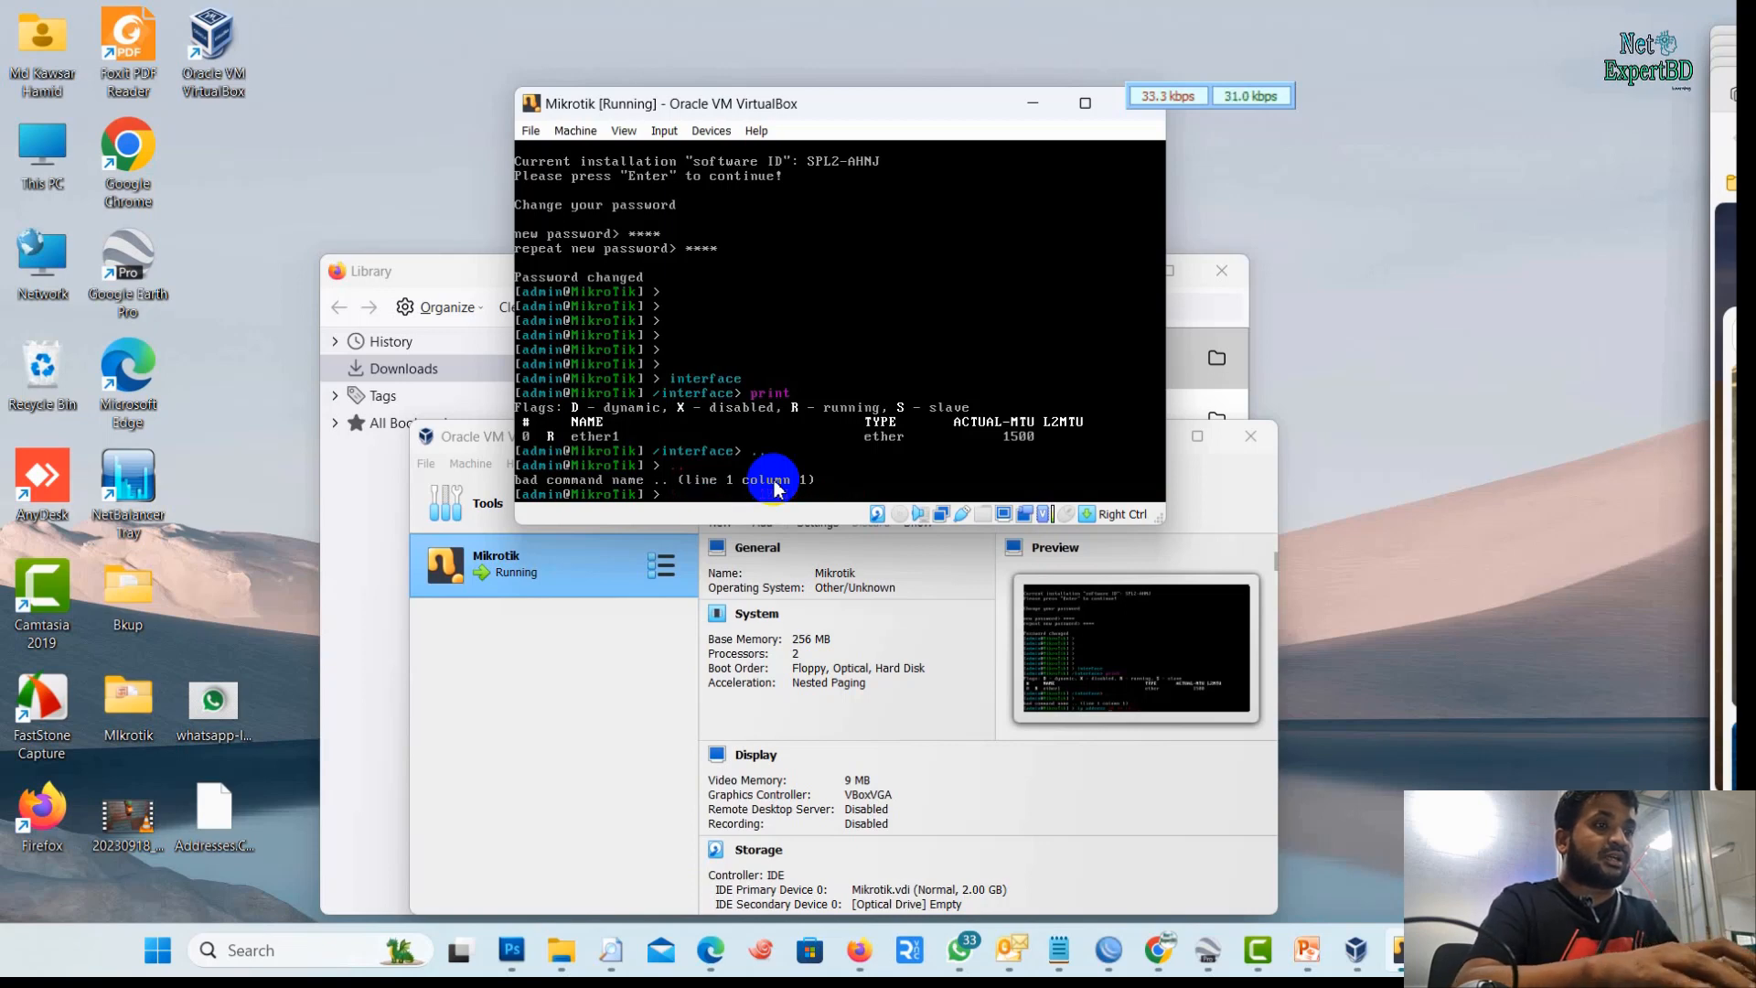
# Add the IP address 10.10.10.1/30 to interface ether1 under ip address, and print the address list
pyautogui.write('ip address')
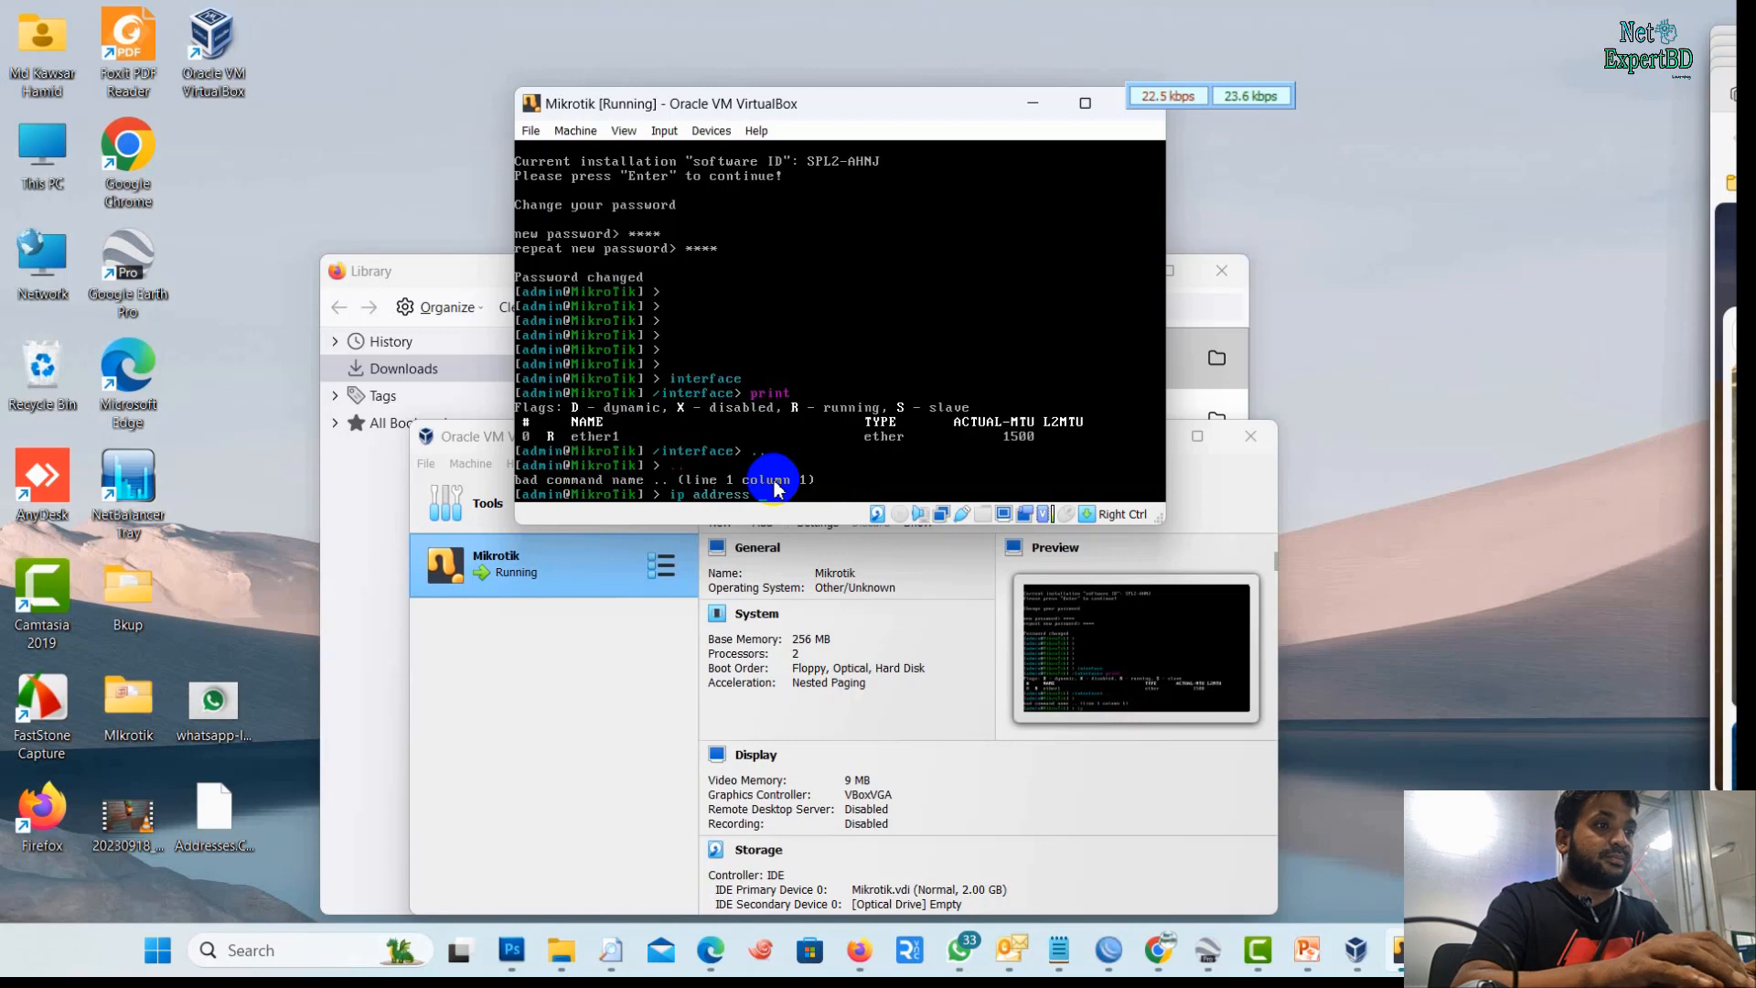
pyautogui.press('Return')
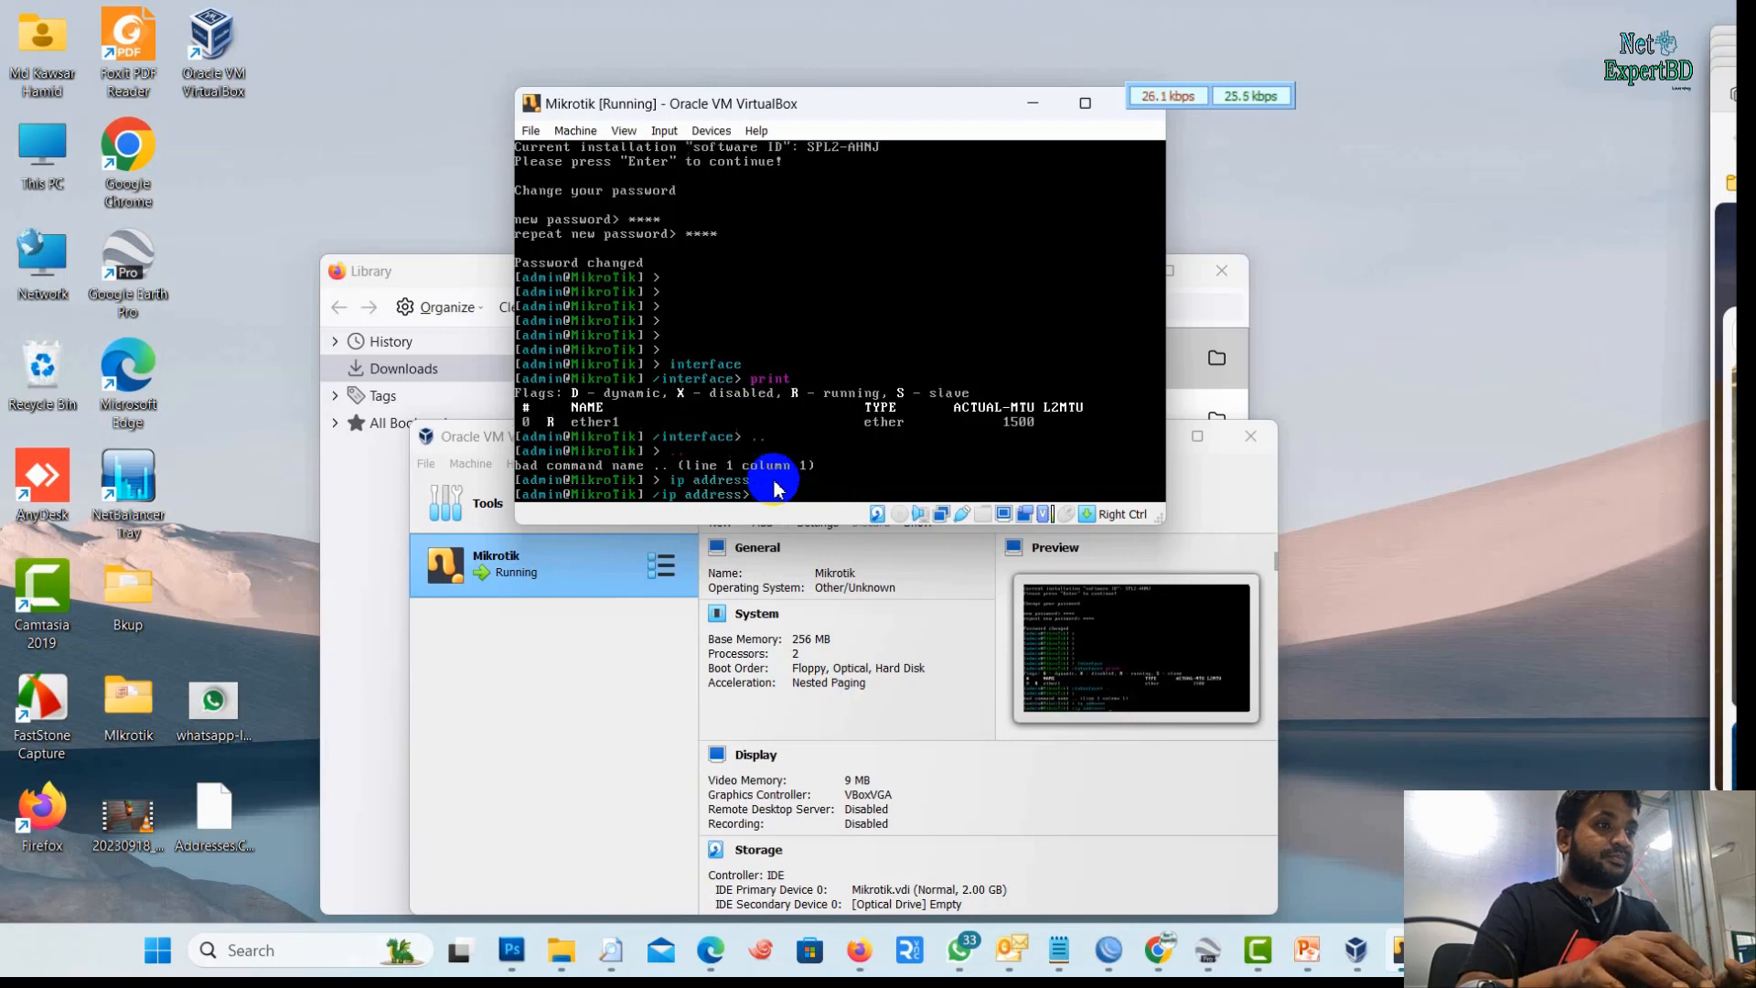
pyautogui.write('add address=10.10.10.1/')
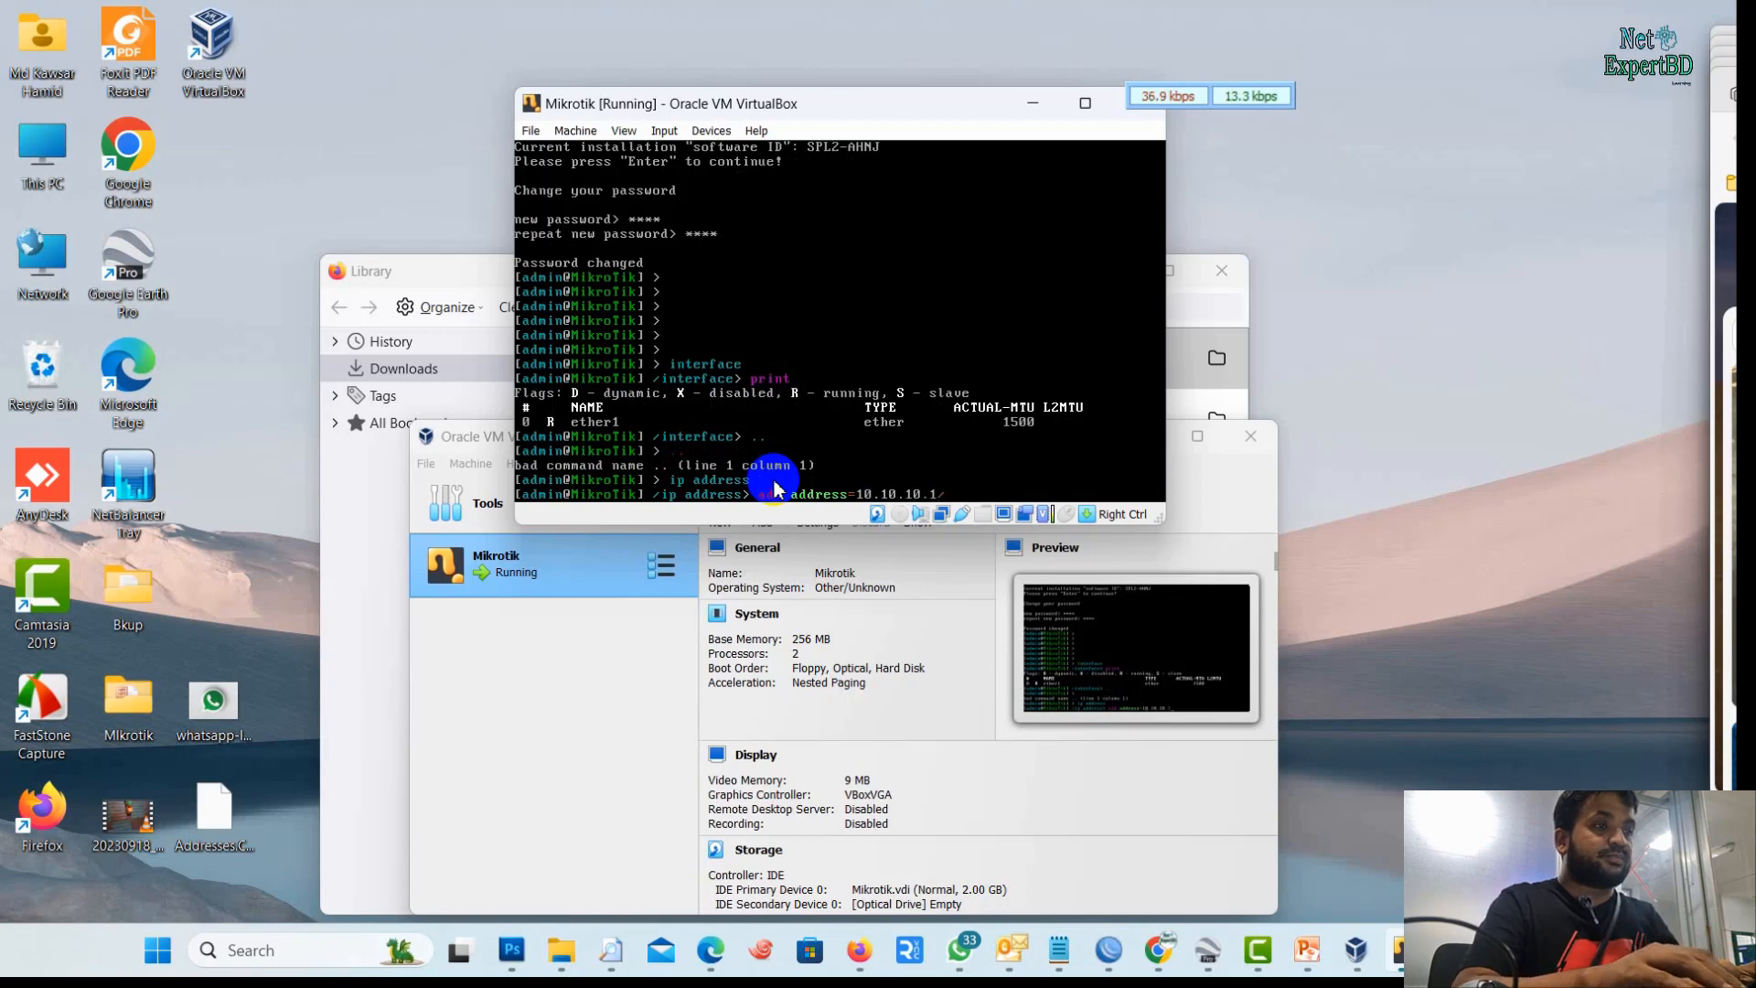
pyautogui.write('30 in')
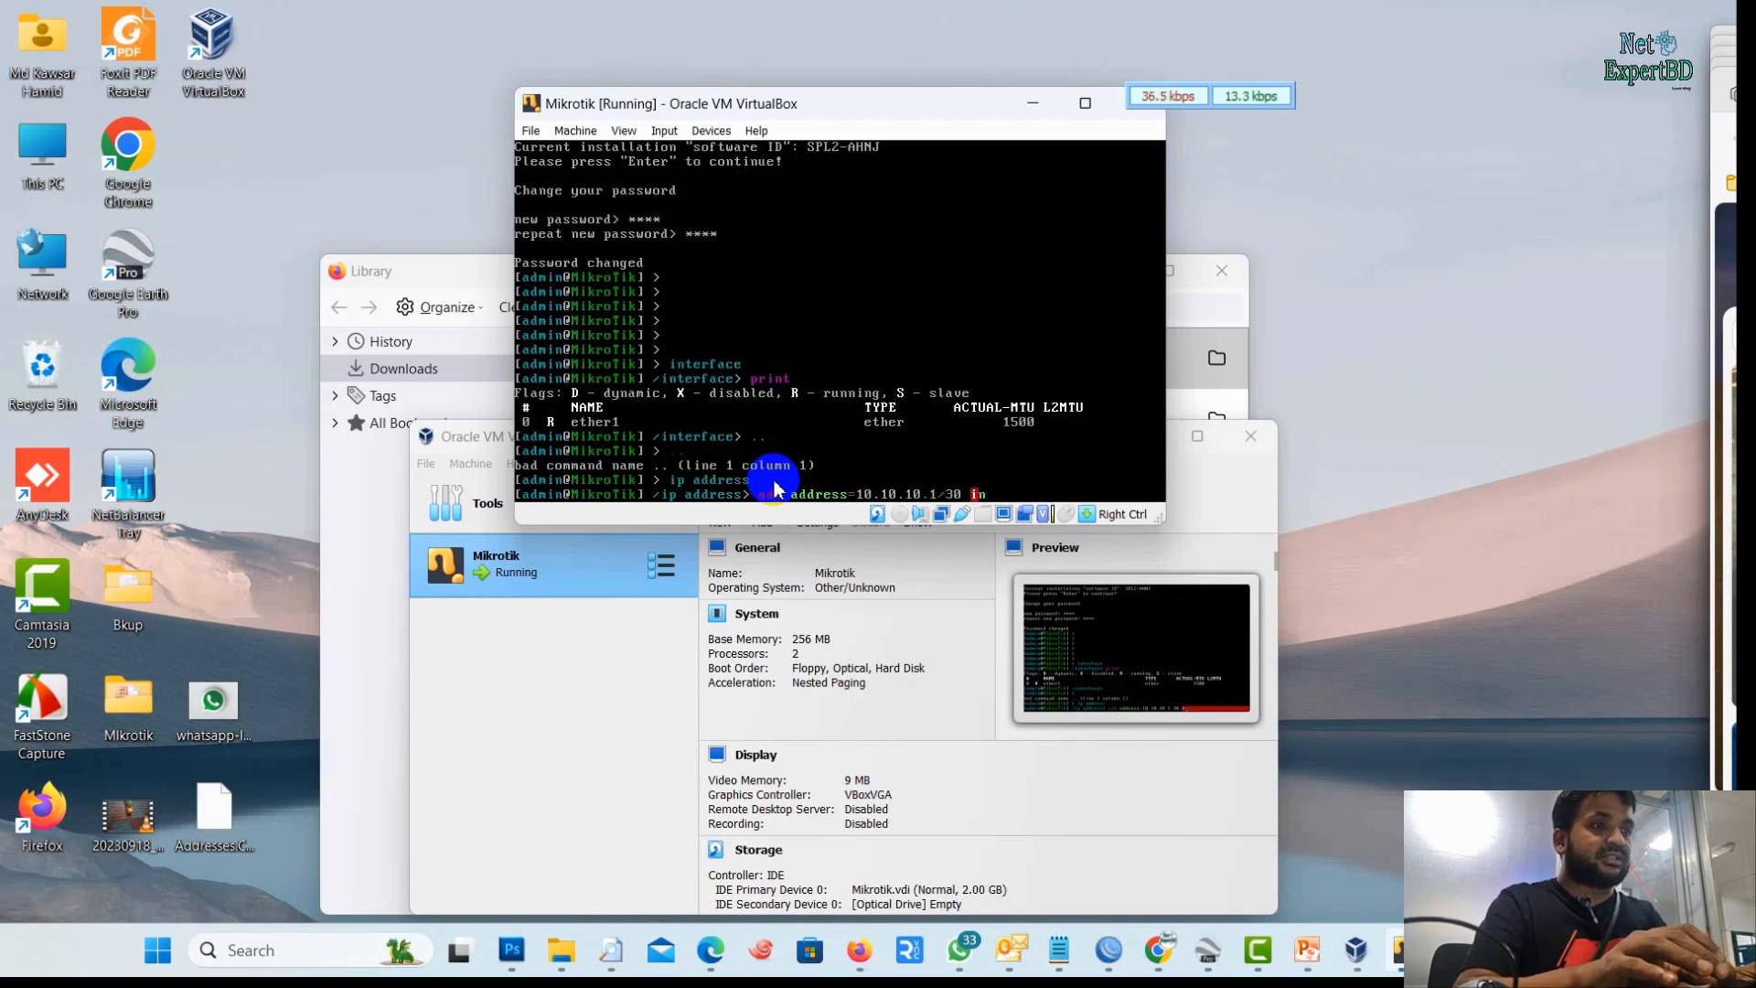
pyautogui.press('Tab')
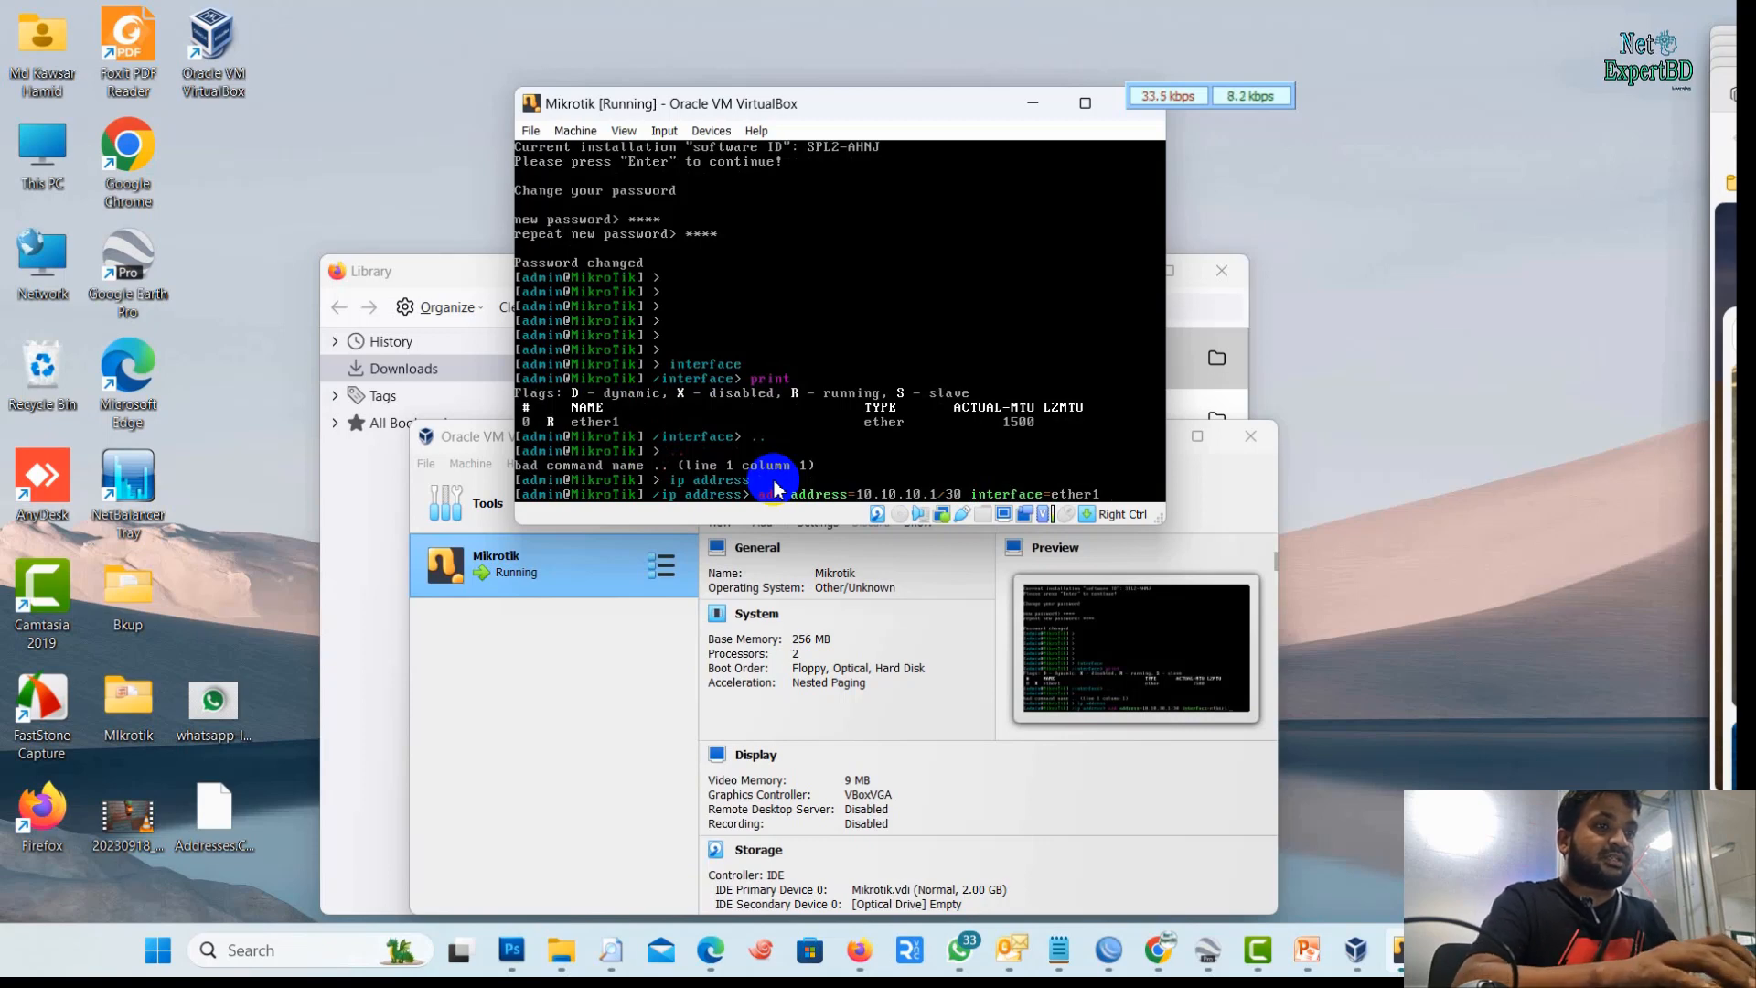
pyautogui.write('ether1')
pyautogui.press('Return')
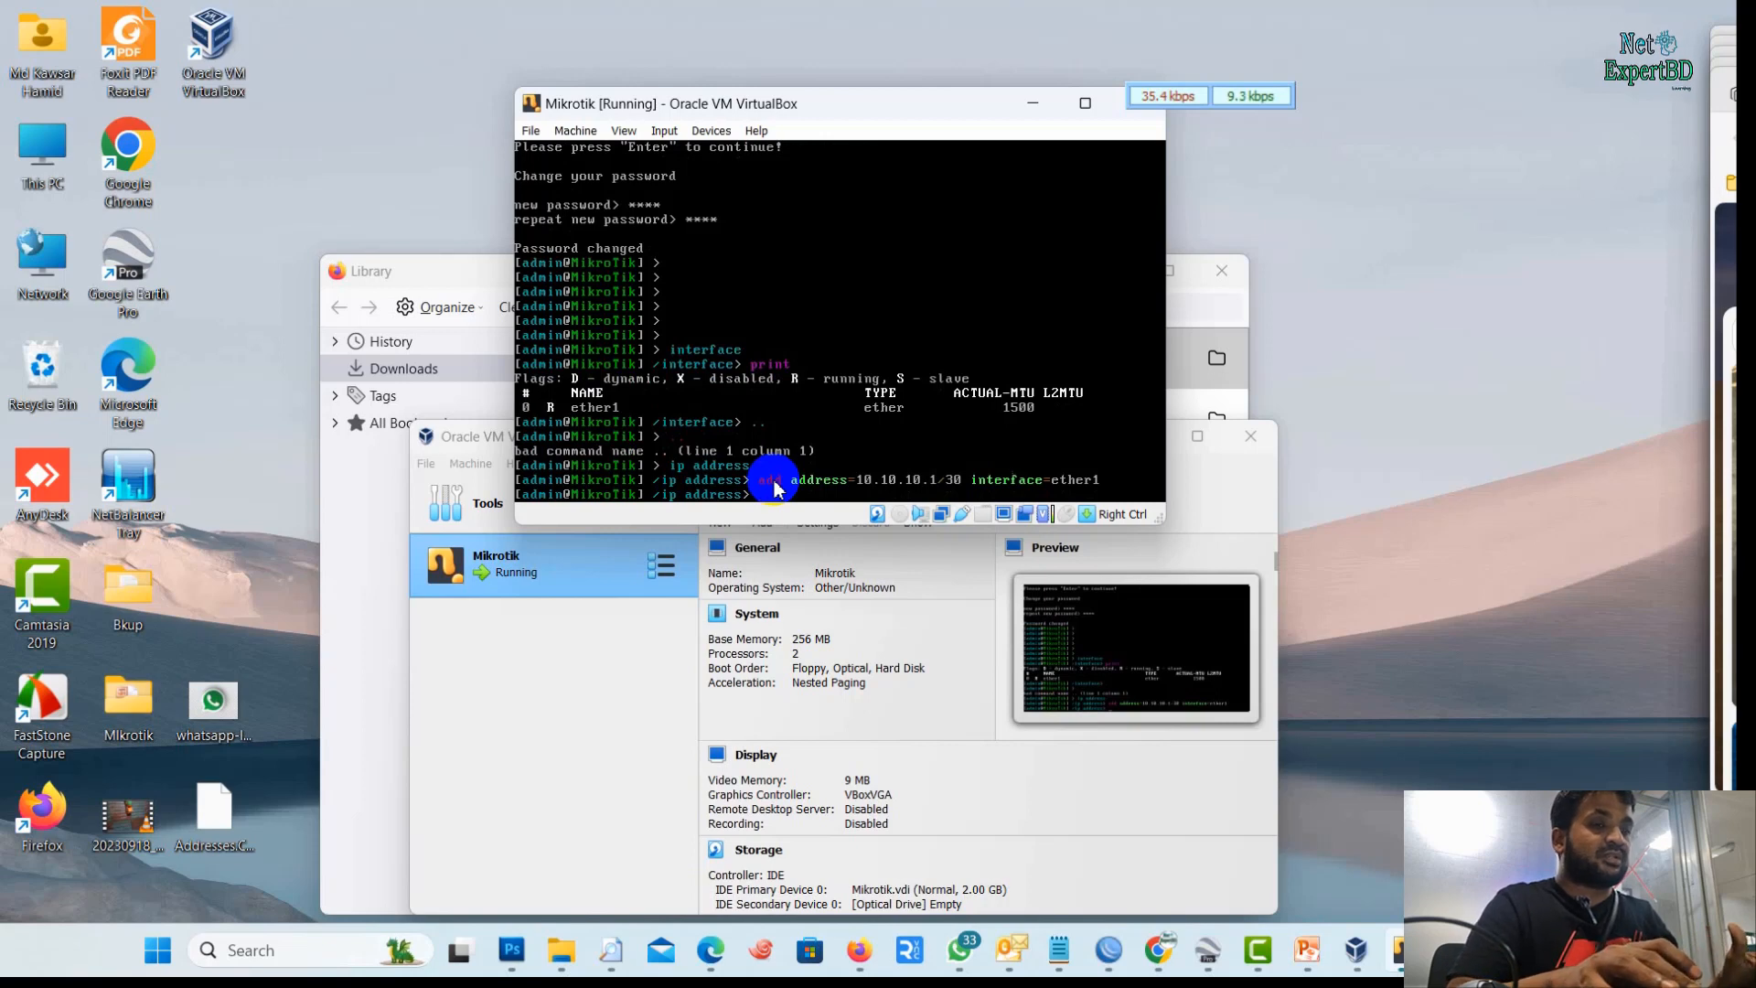
pyautogui.write('print')
pyautogui.press('Return')
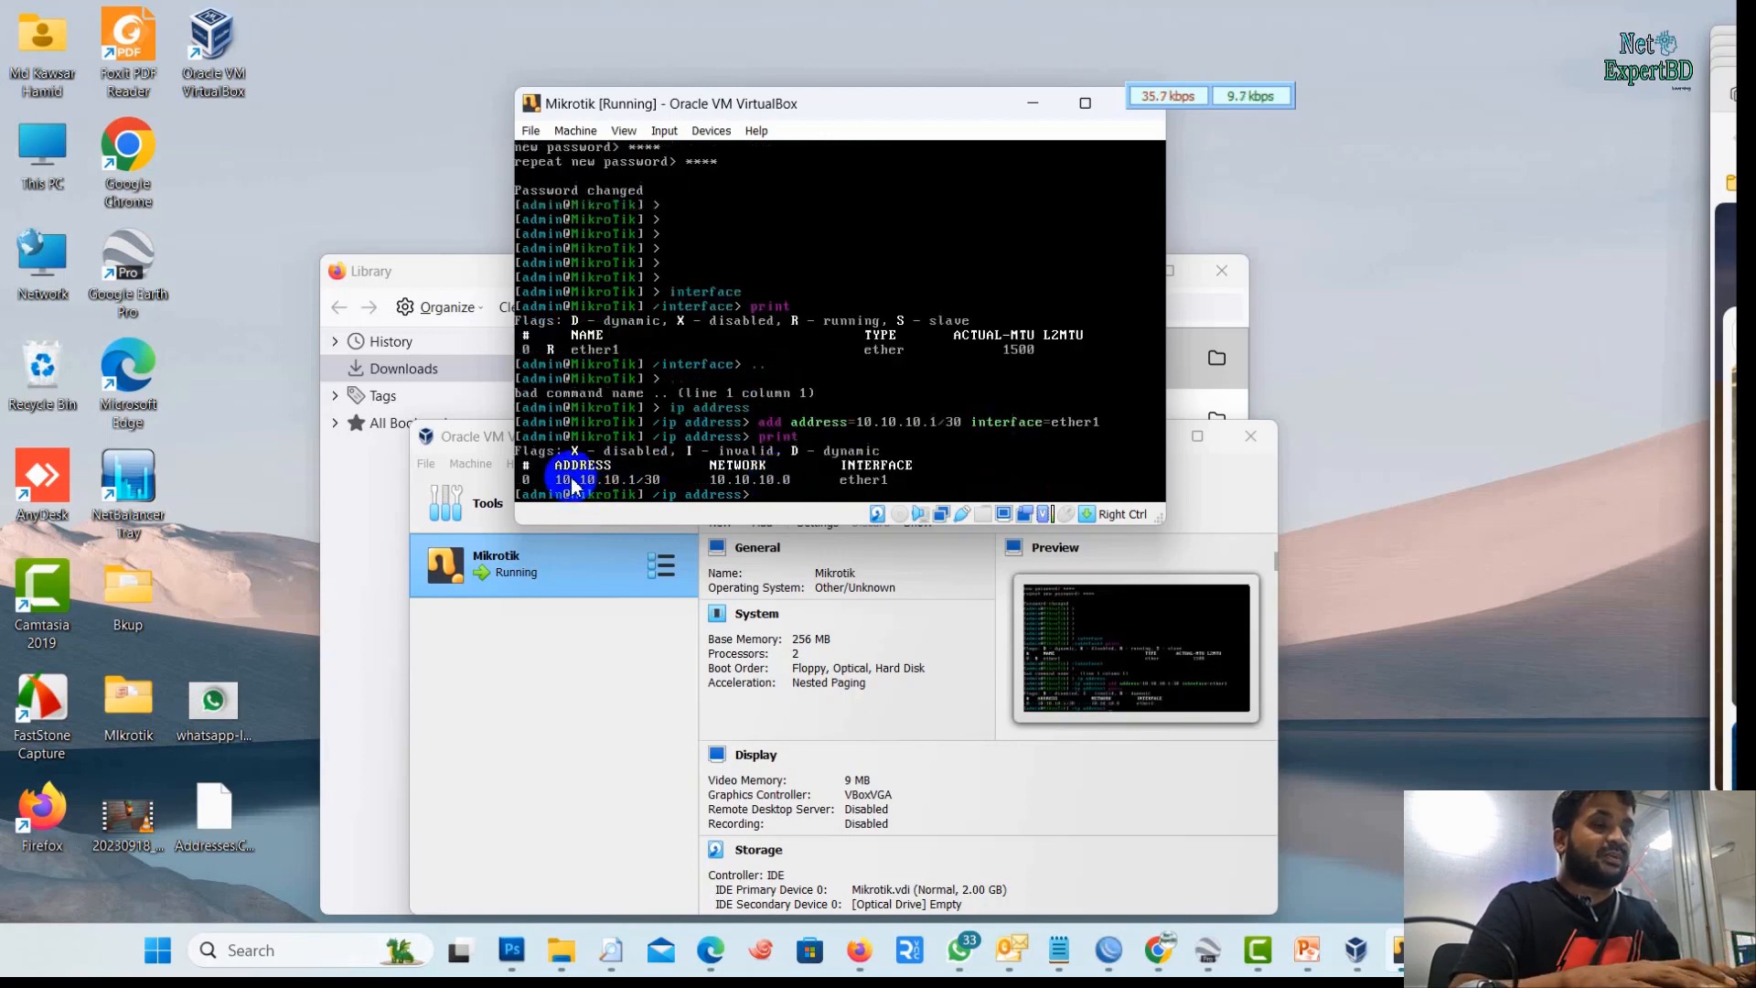
# Add a route with gateway 10.10.10.2 under ip route, and print the routing table
pyautogui.write('..')
pyautogui.press('Return')
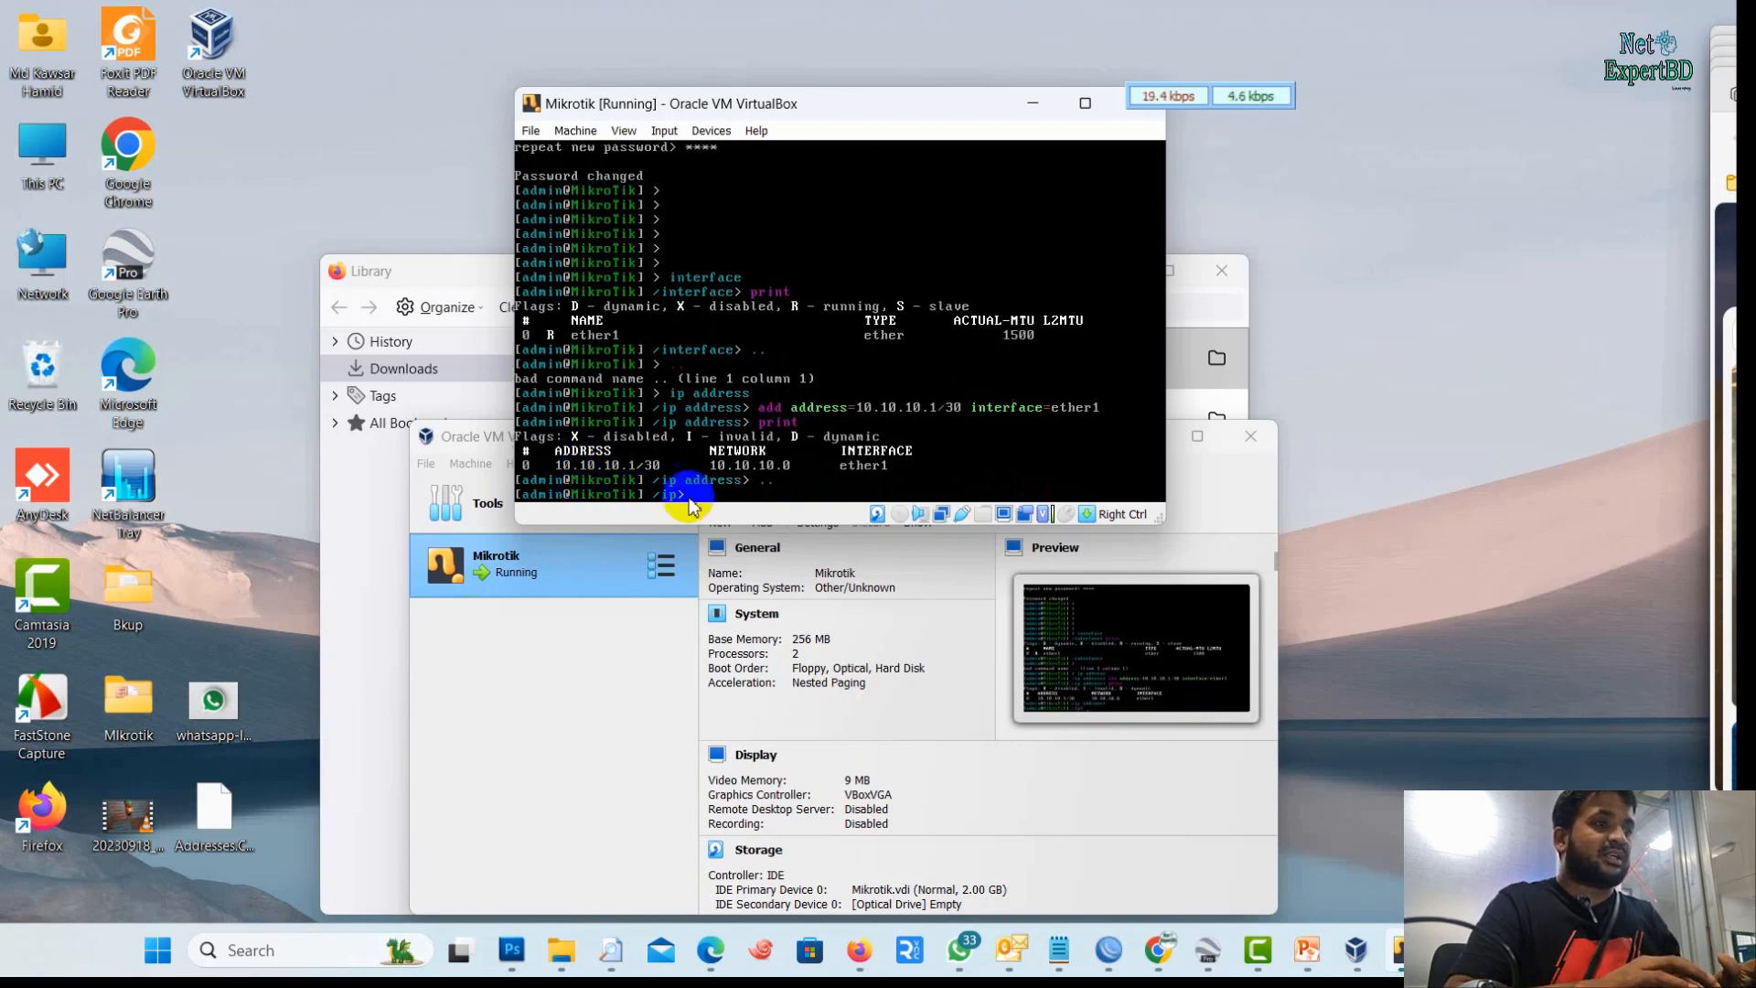
pyautogui.write('route')
pyautogui.press('Return')
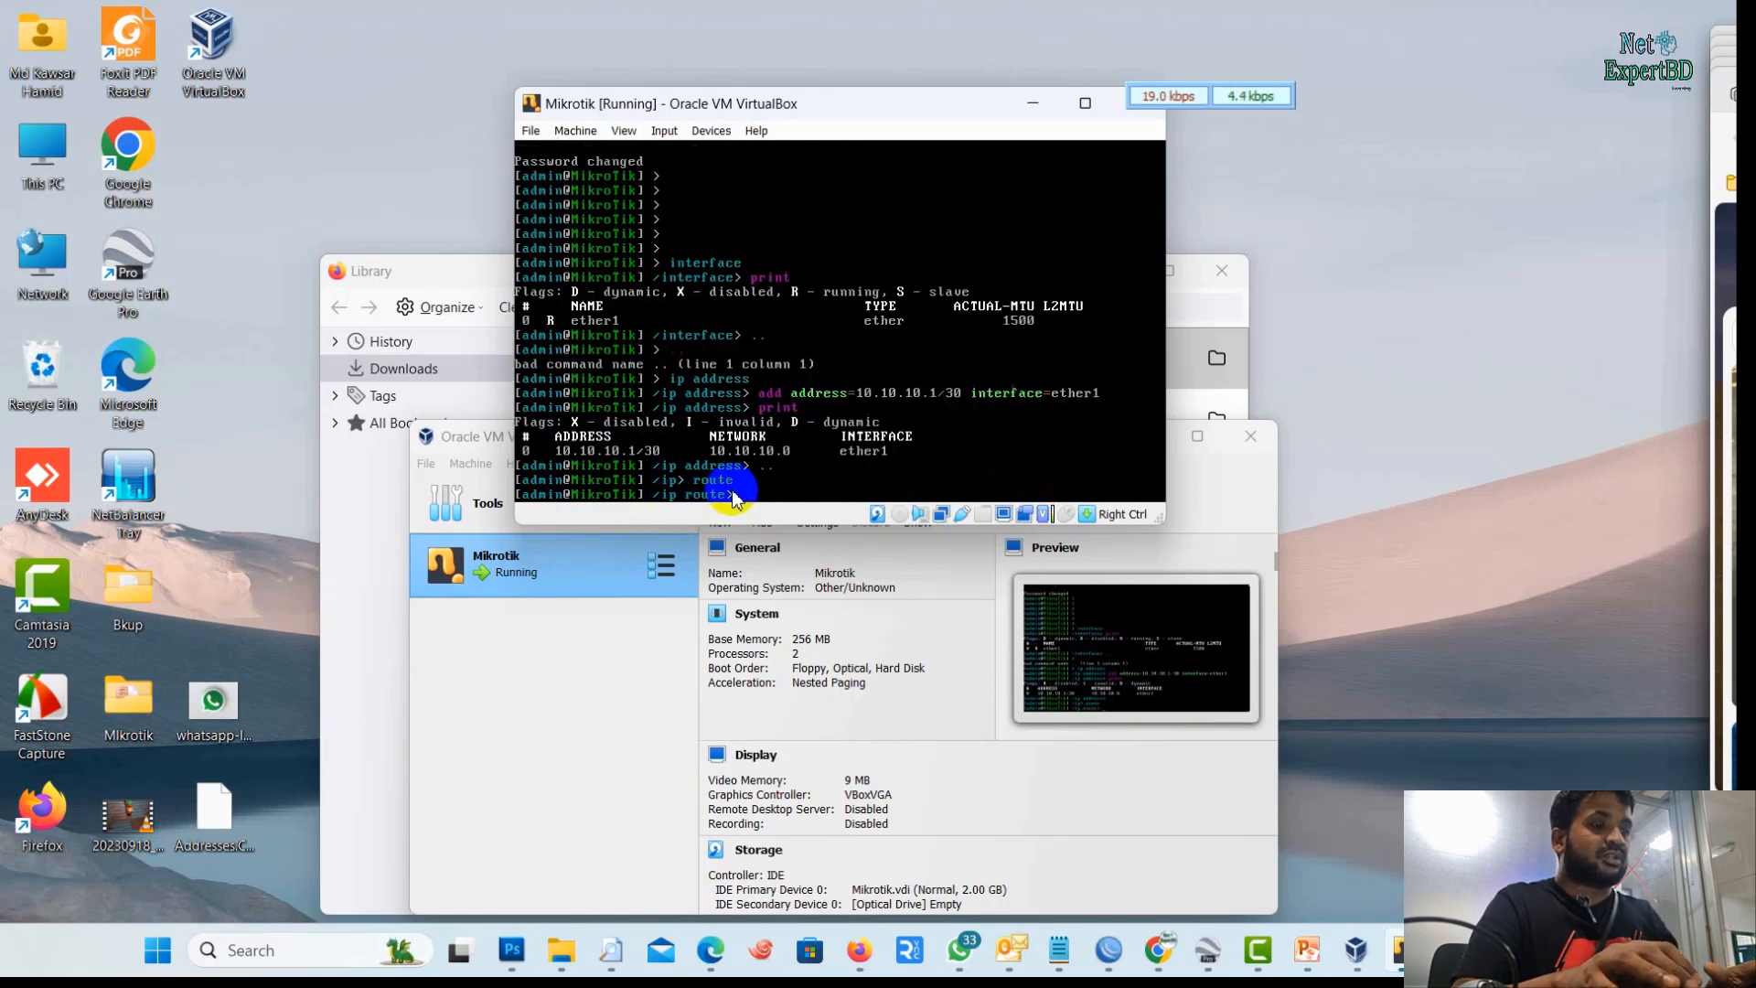
pyautogui.write('add')
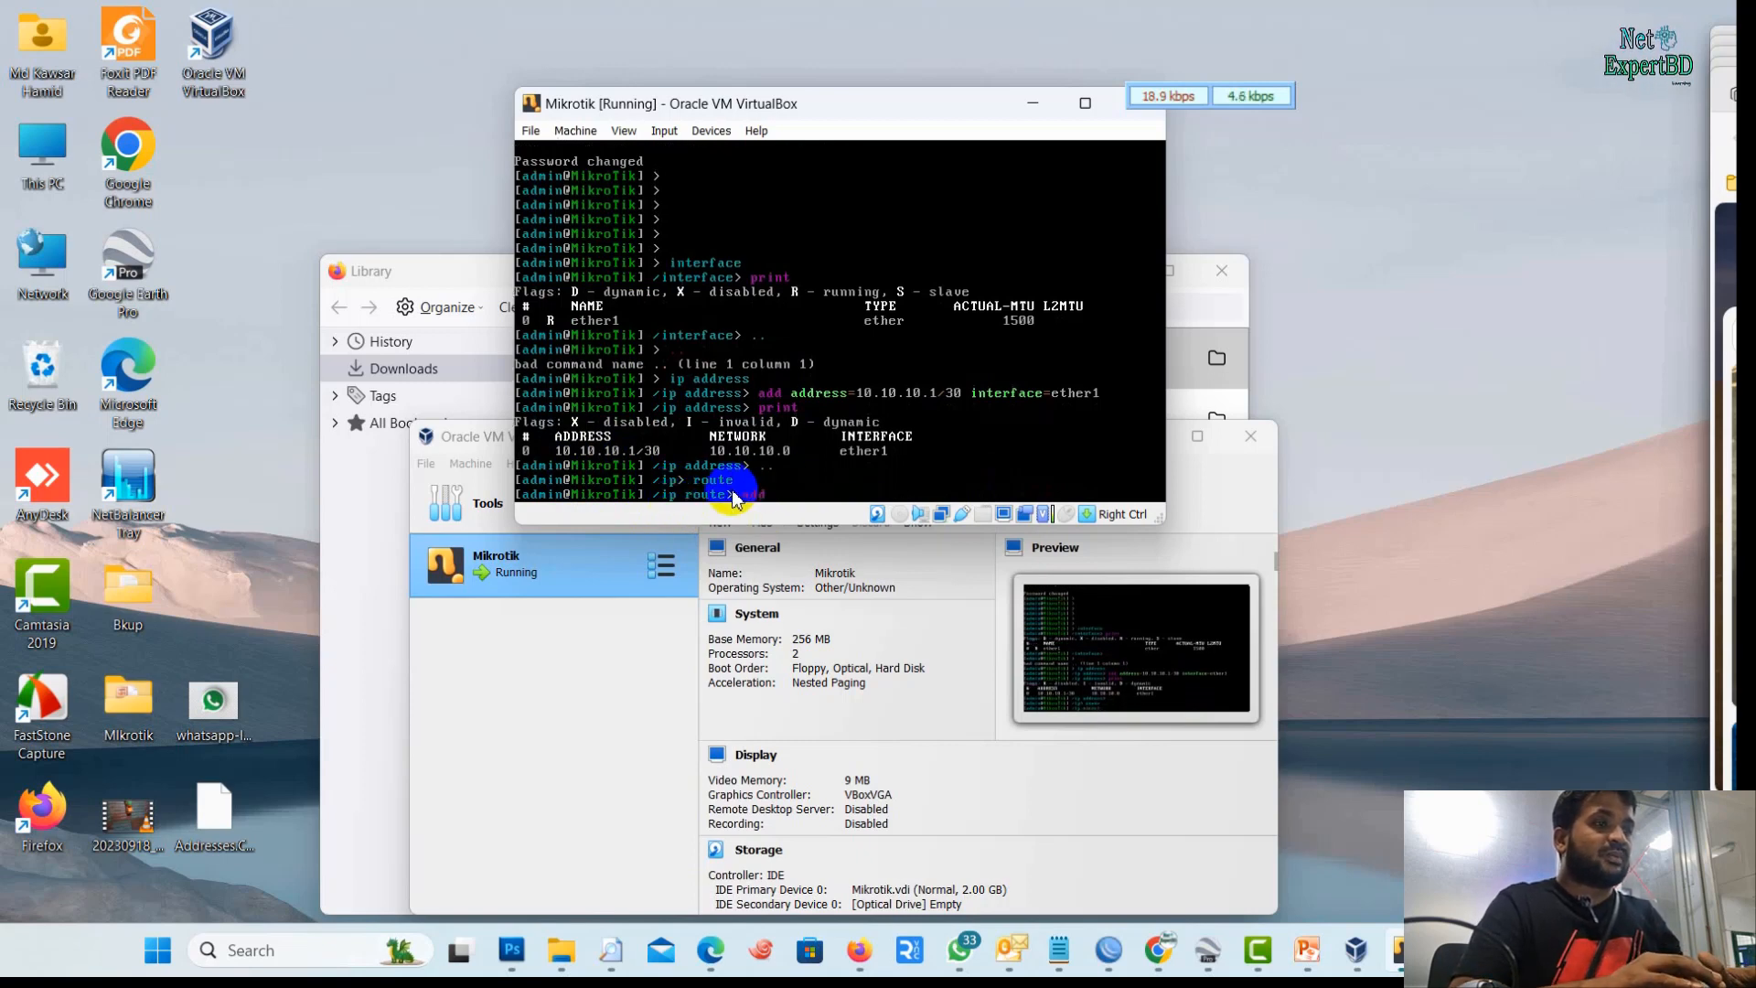
pyautogui.write(' gateway=10.')
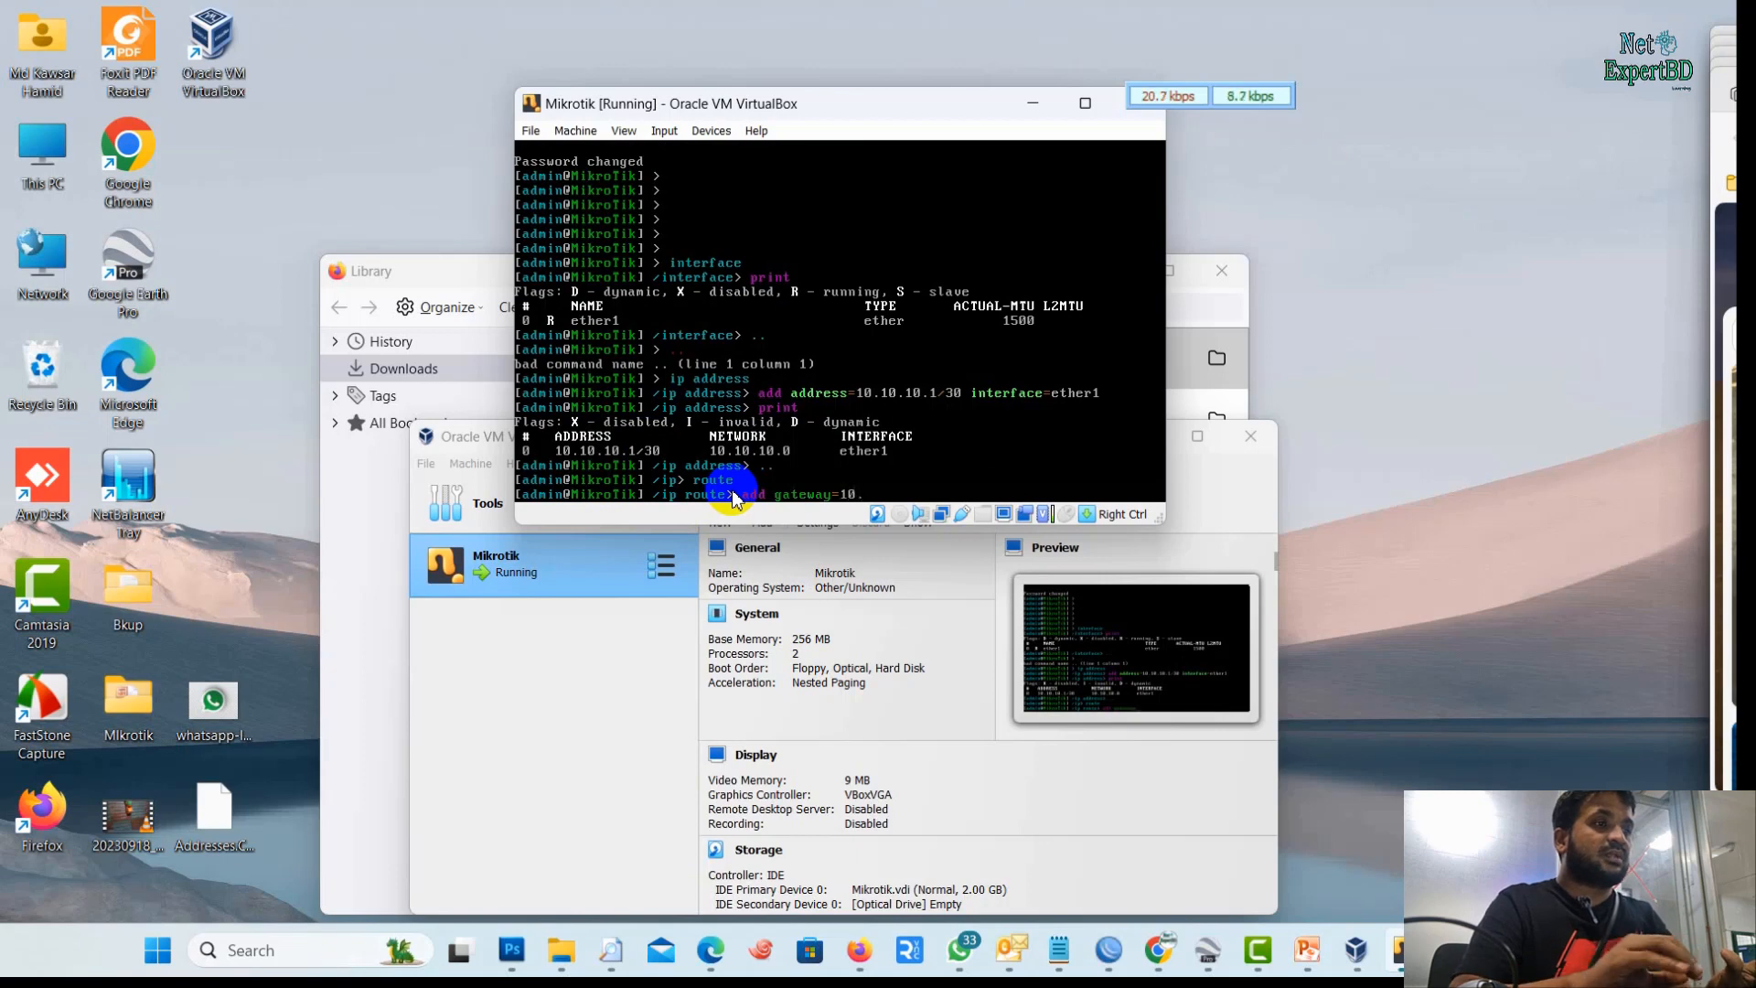
pyautogui.write('10.10.')
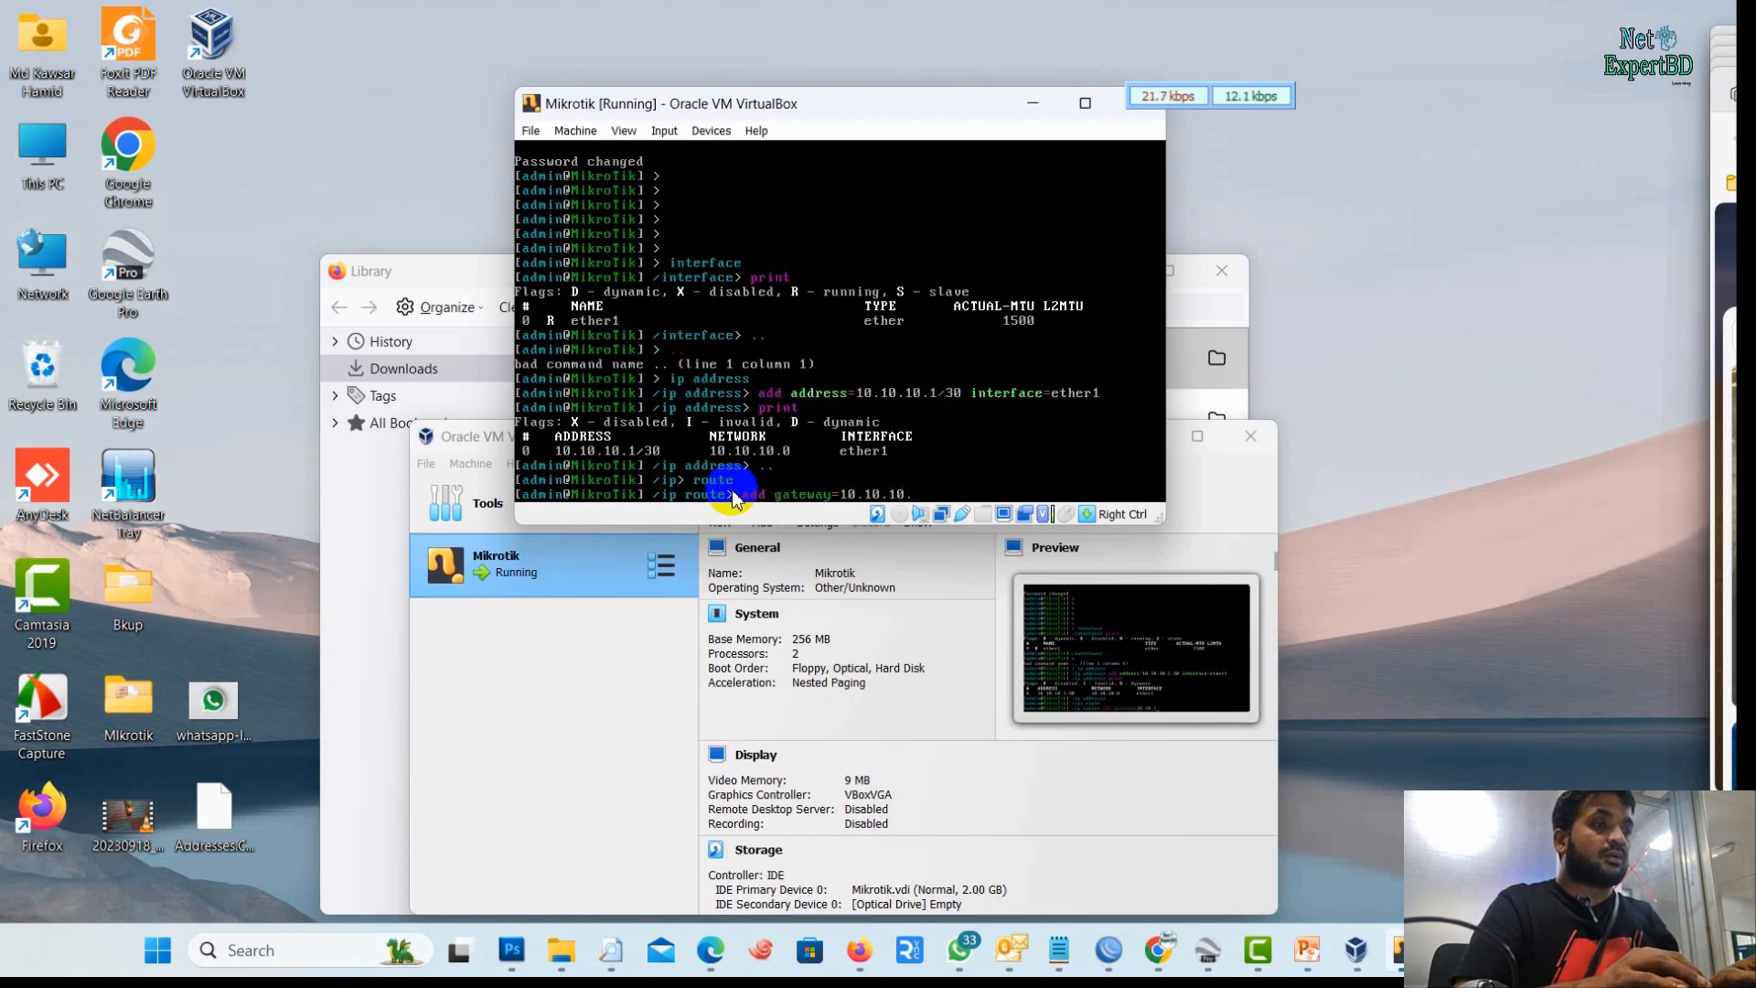
pyautogui.write('2')
pyautogui.press('Return')
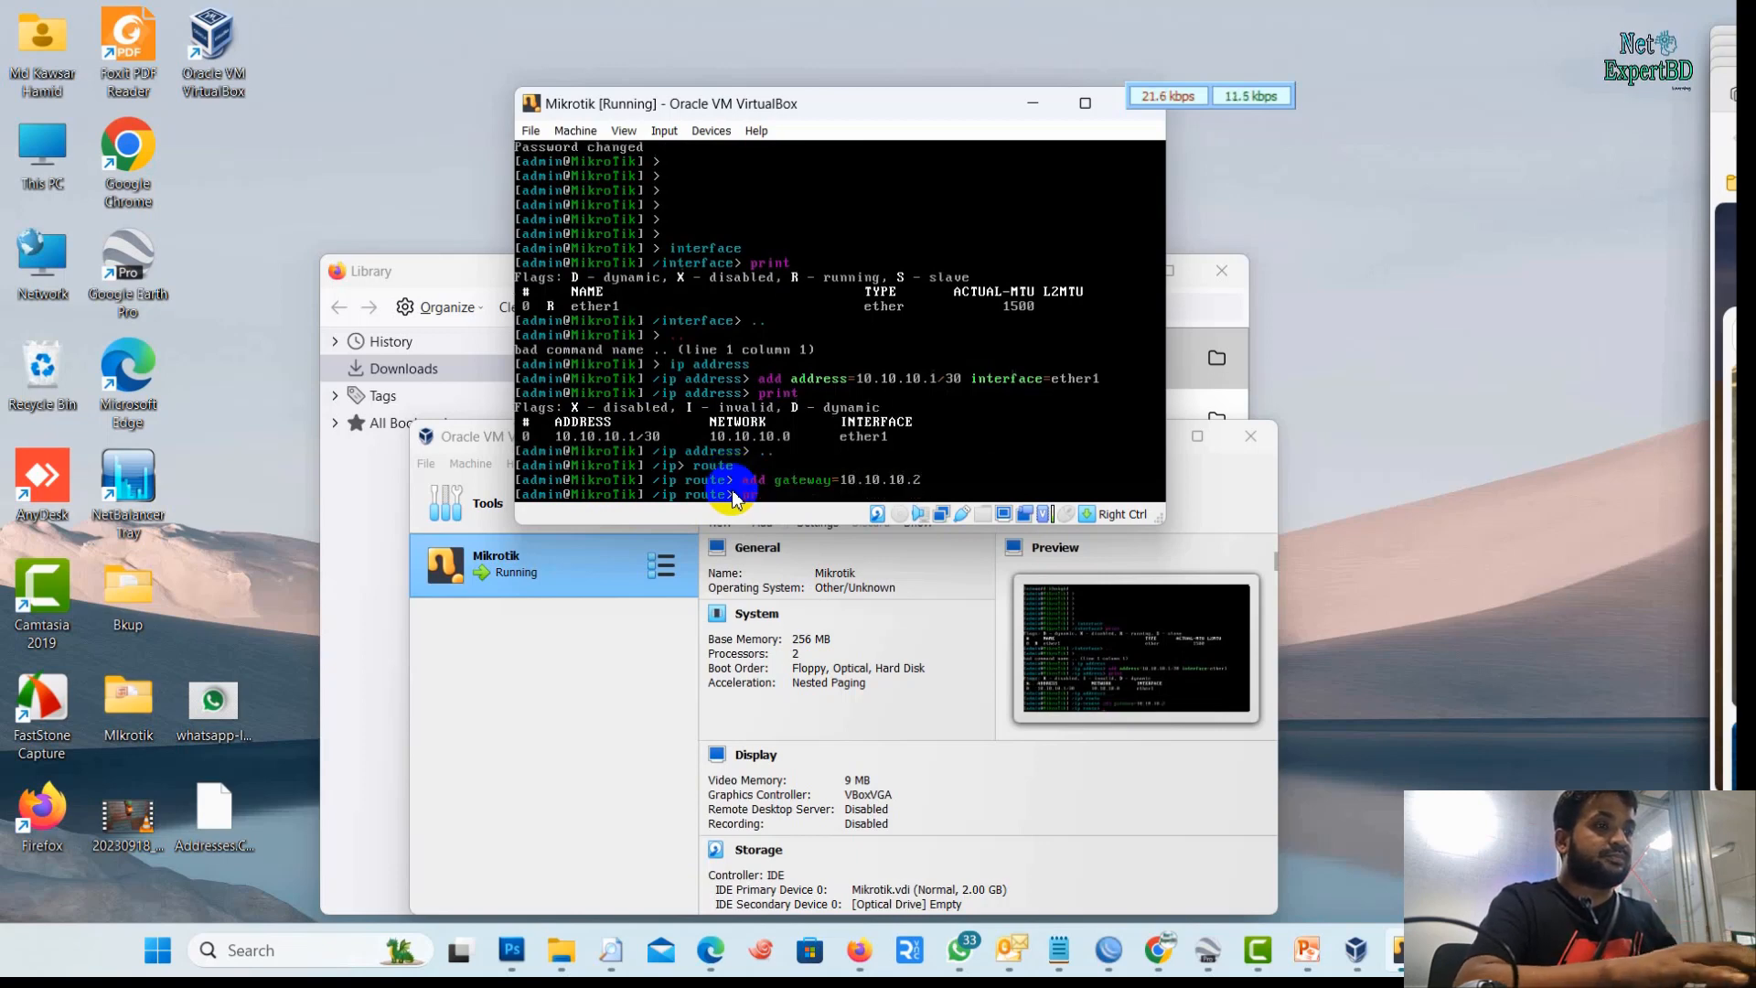
pyautogui.write('print')
pyautogui.press('Return')
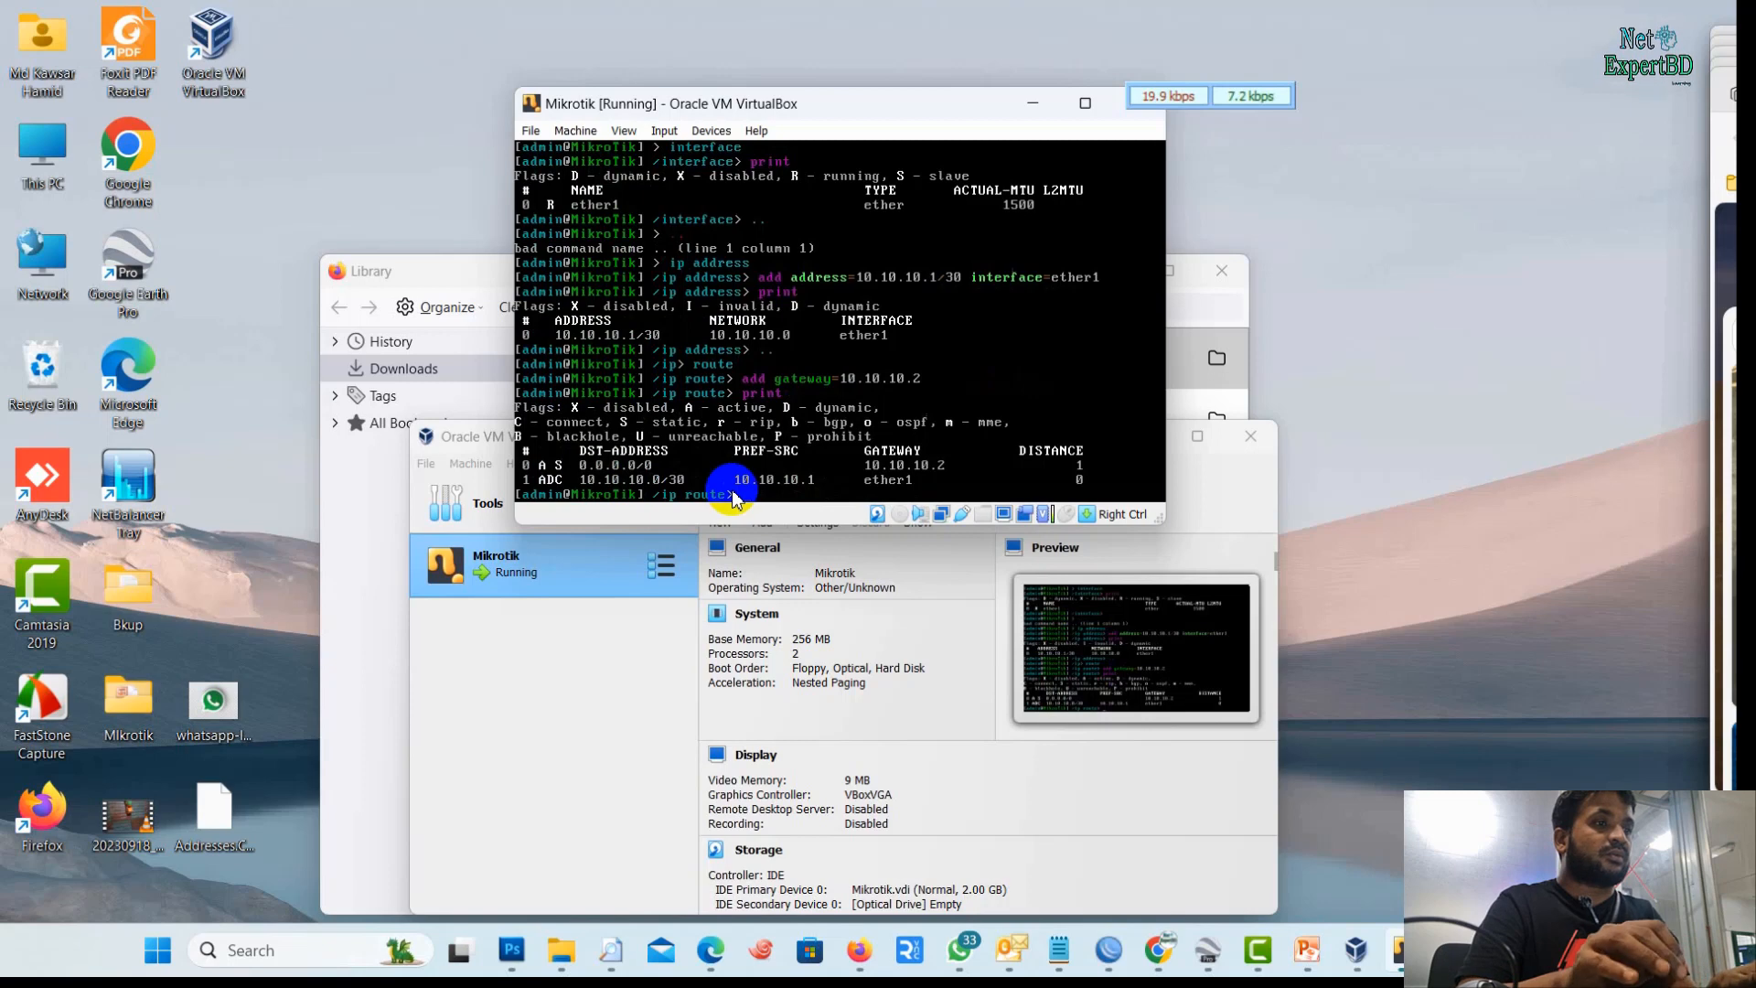
# Go up from the ip route level to the root prompt of the router console
pyautogui.write('...')
pyautogui.press('Return')
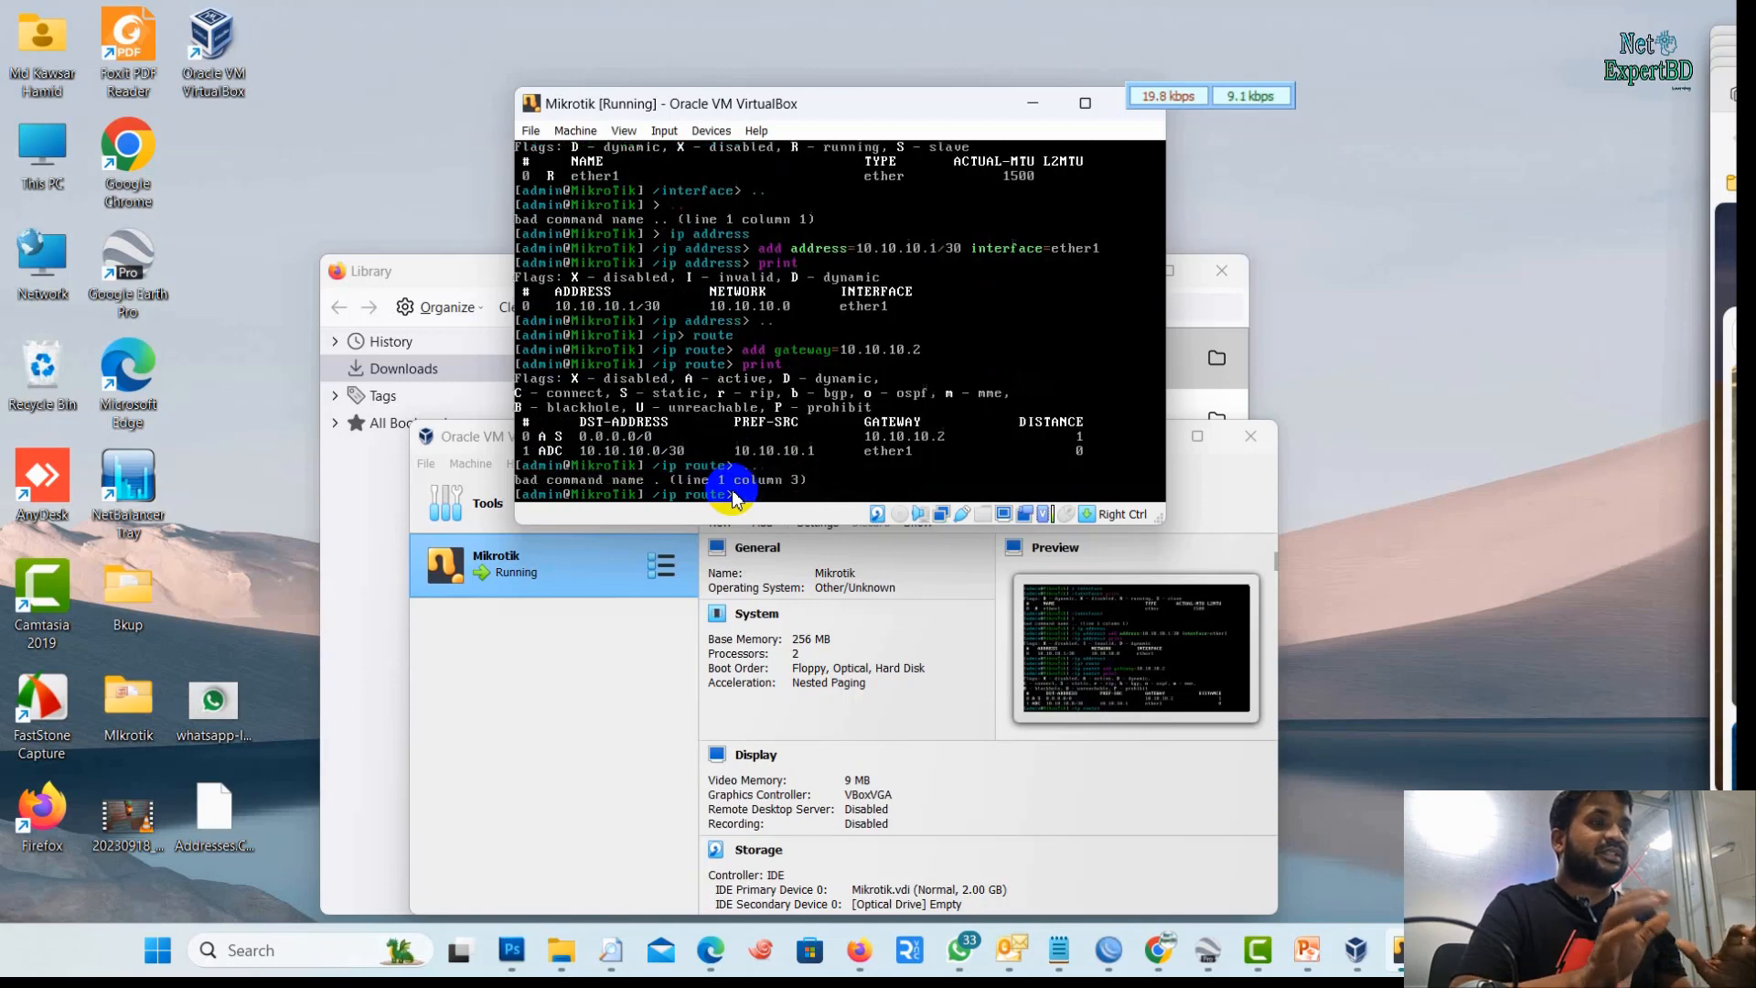
pyautogui.write('..')
pyautogui.press('Return')
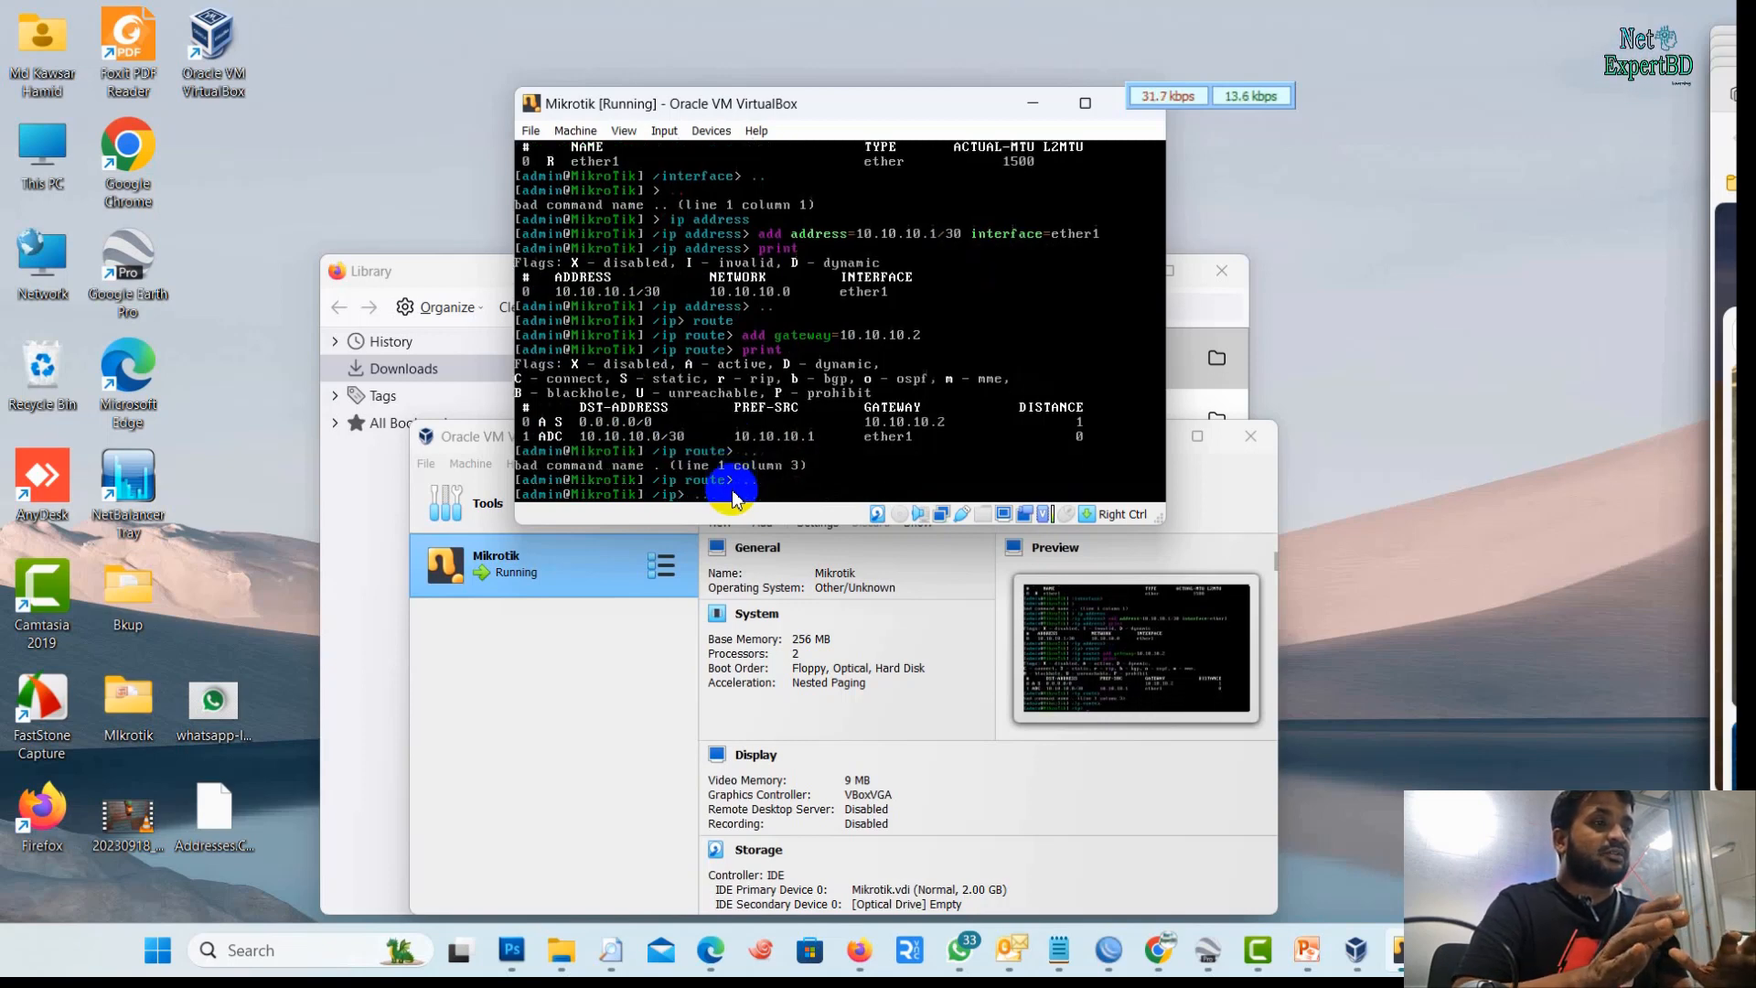
pyautogui.write('..')
pyautogui.press('Return')
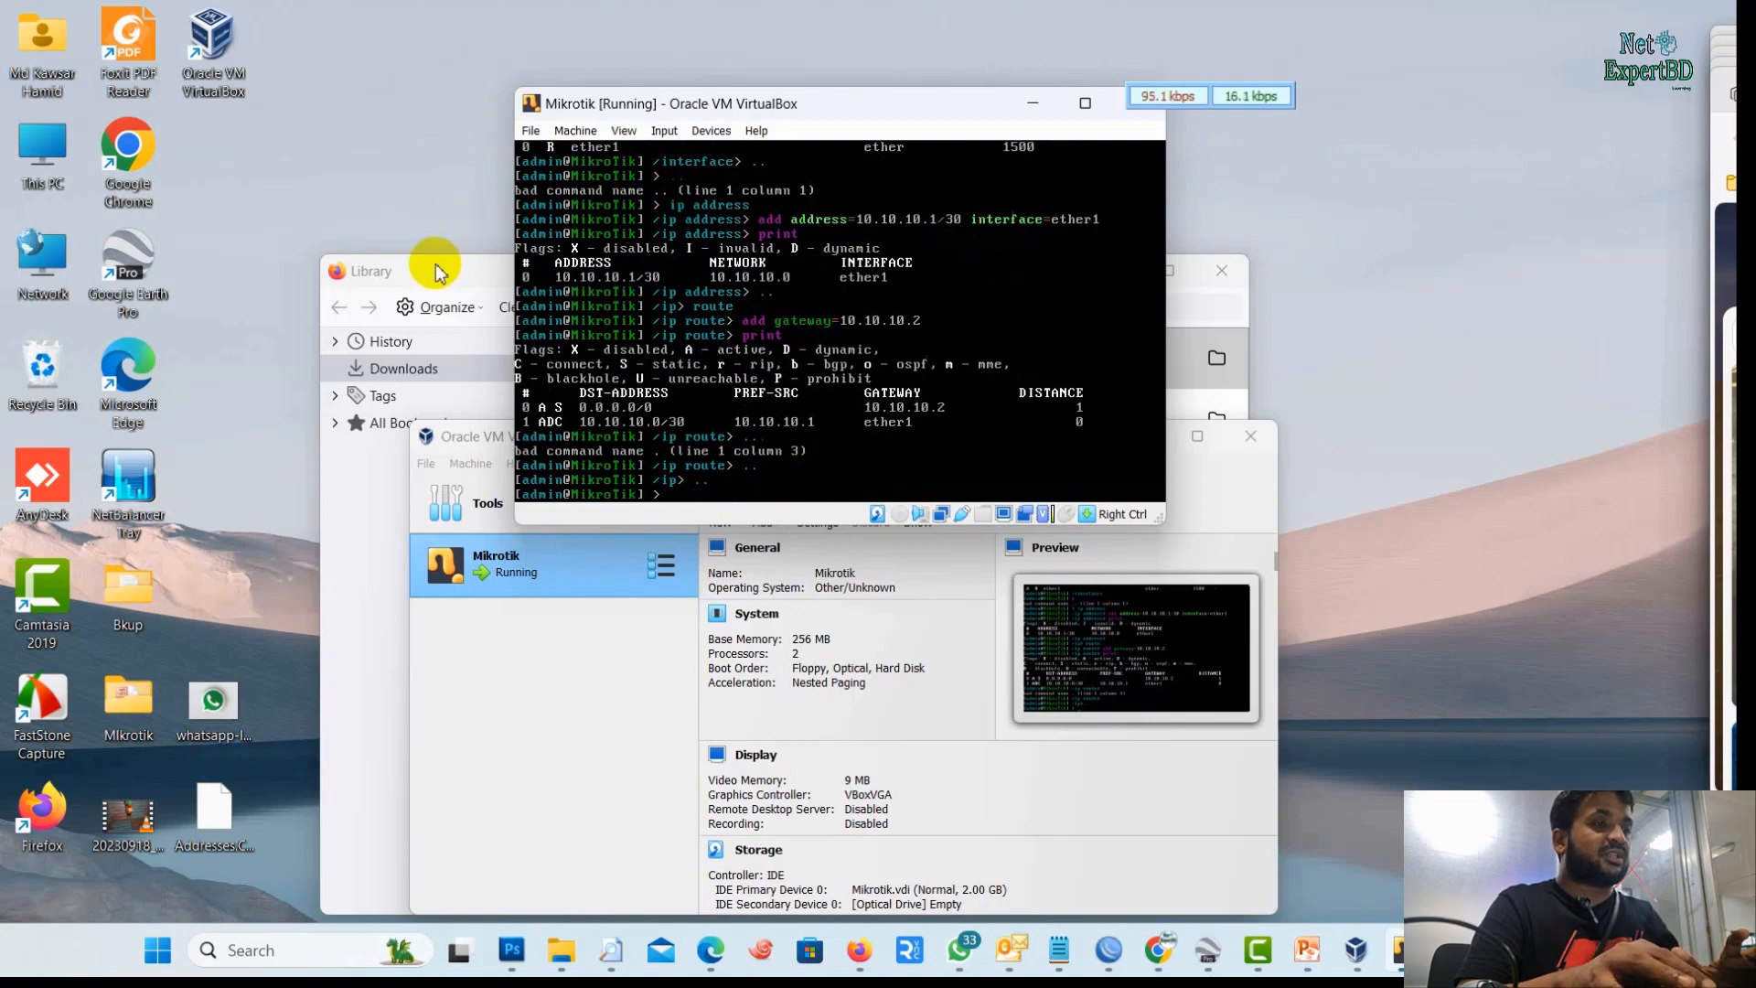
# Move the downloads library window aside, switch to Firefox, return to MikroTik's software Downloads page and show the WinBox download options
pyautogui.moveTo(435, 271); pyautogui.dragTo(1222, 181)
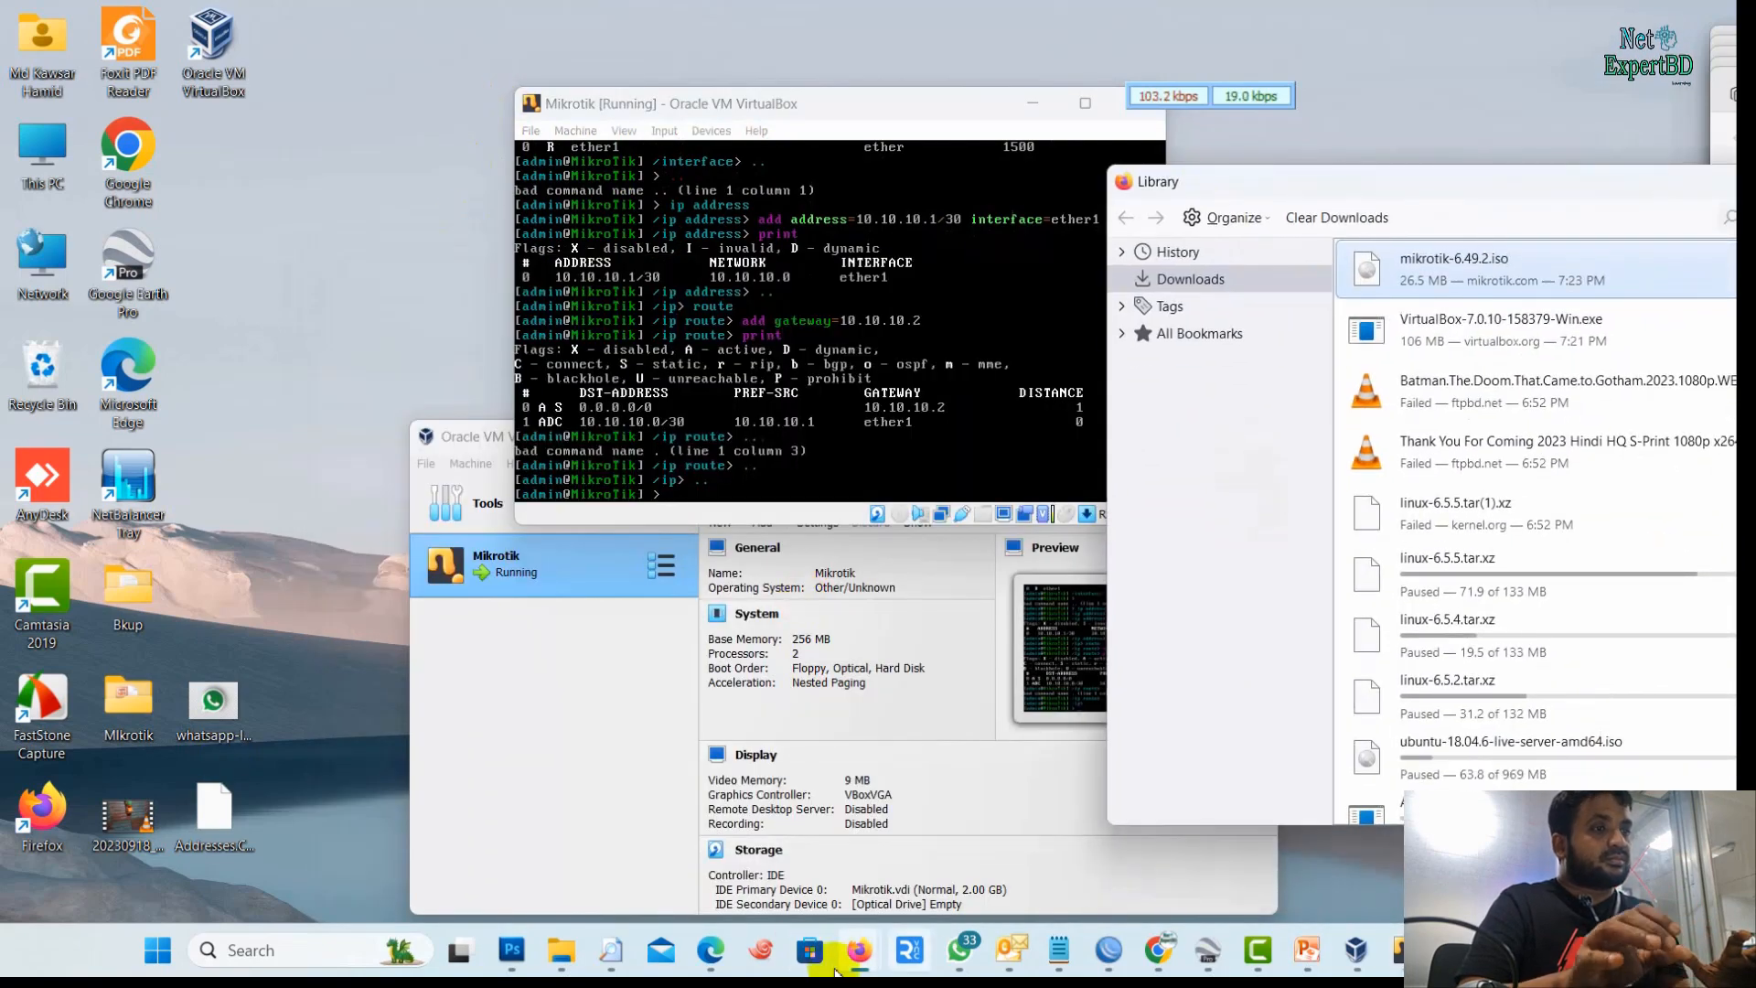
pyautogui.moveTo(858, 951)
pyautogui.click(765, 864)
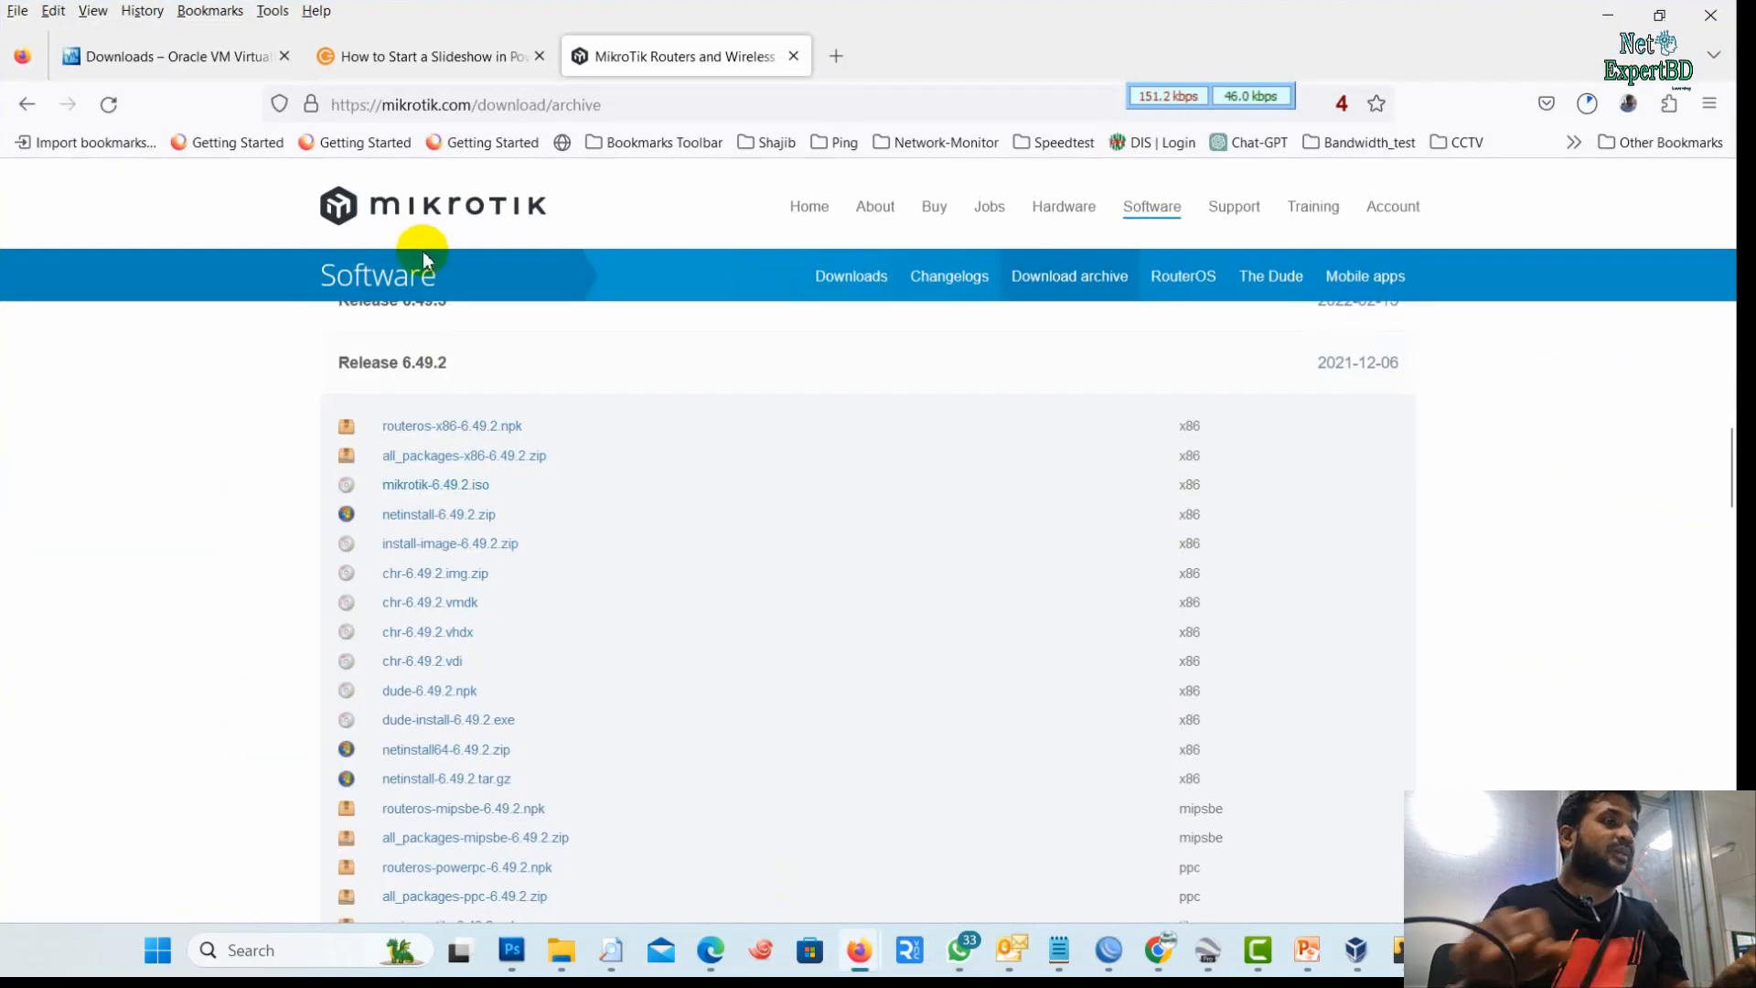
pyautogui.scroll(-6, 882, 619)
pyautogui.scroll(6, 890, 627)
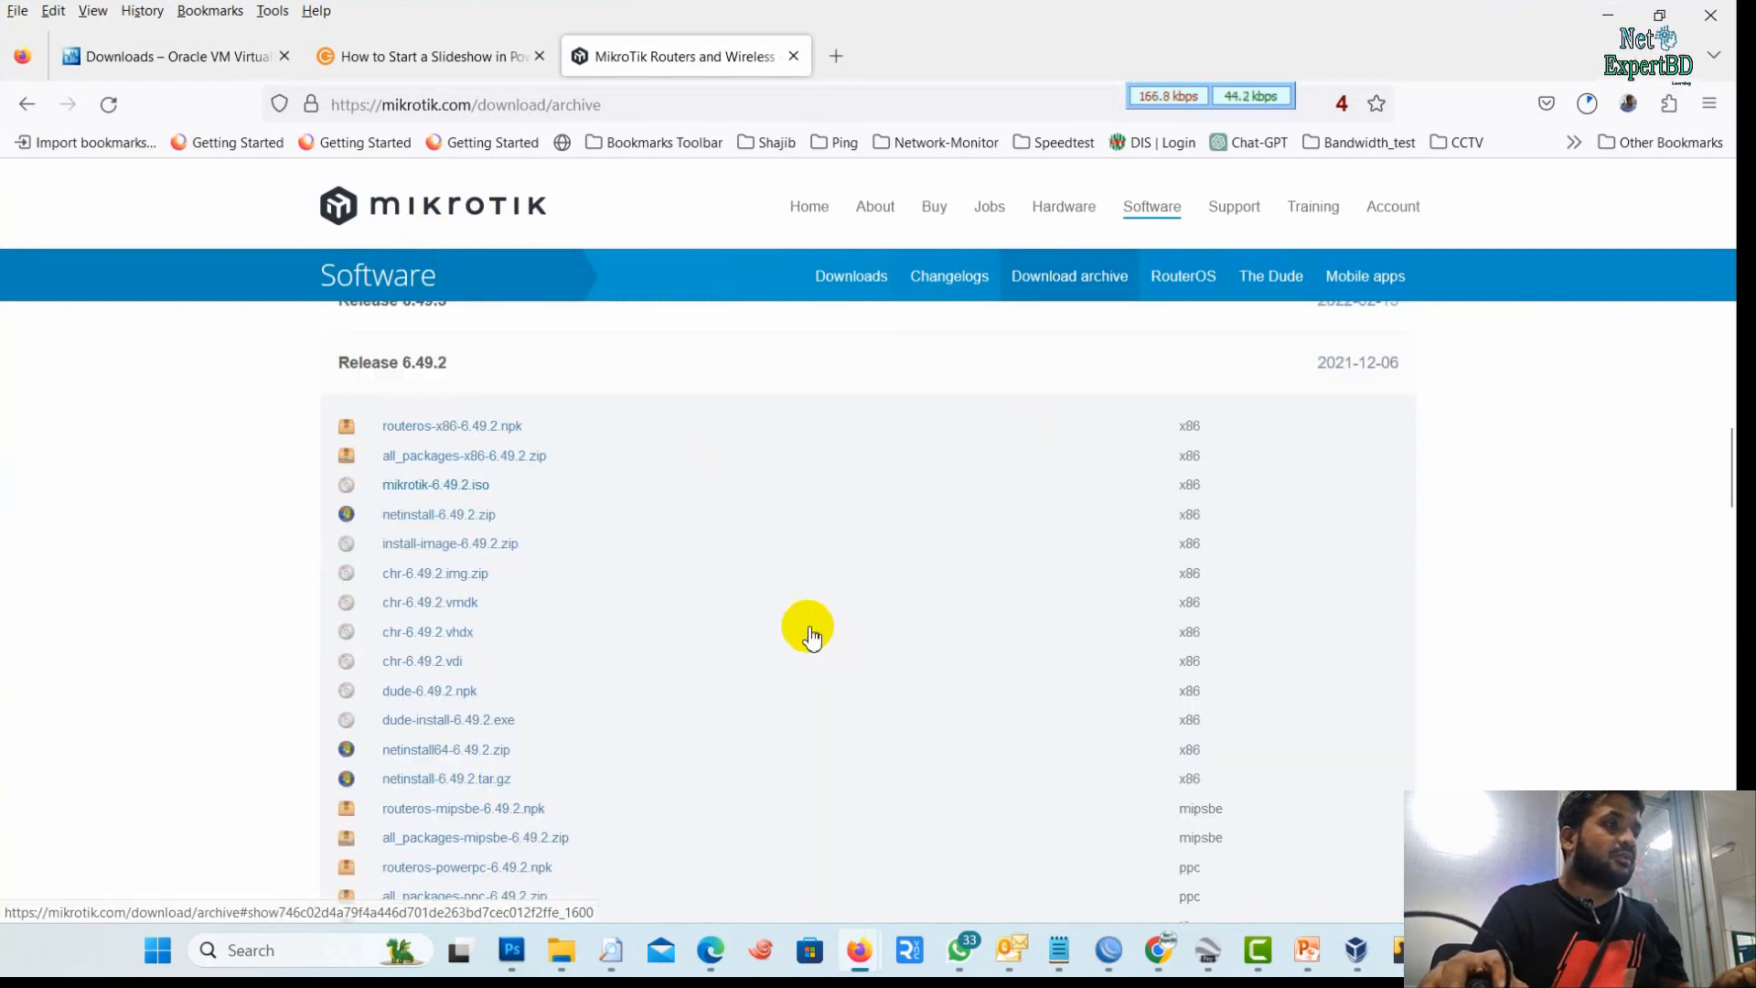
pyautogui.scroll(6, 810, 631)
pyautogui.click(28, 107)
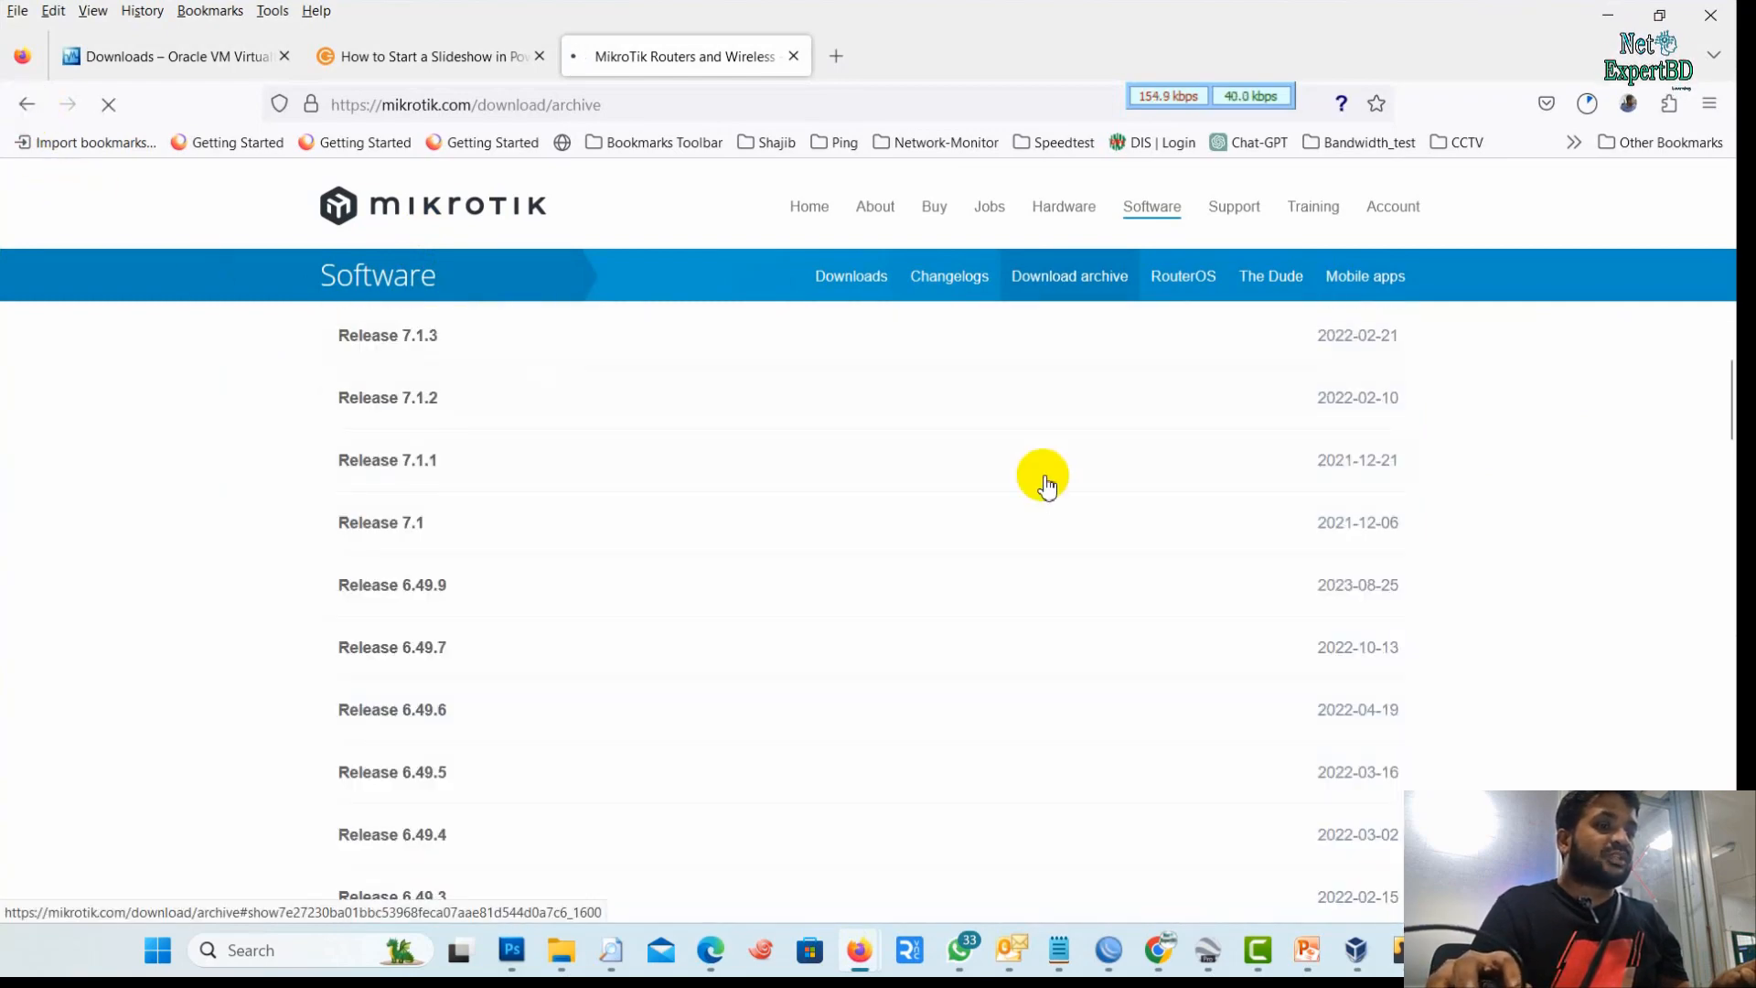
pyautogui.scroll(-3, 558, 512)
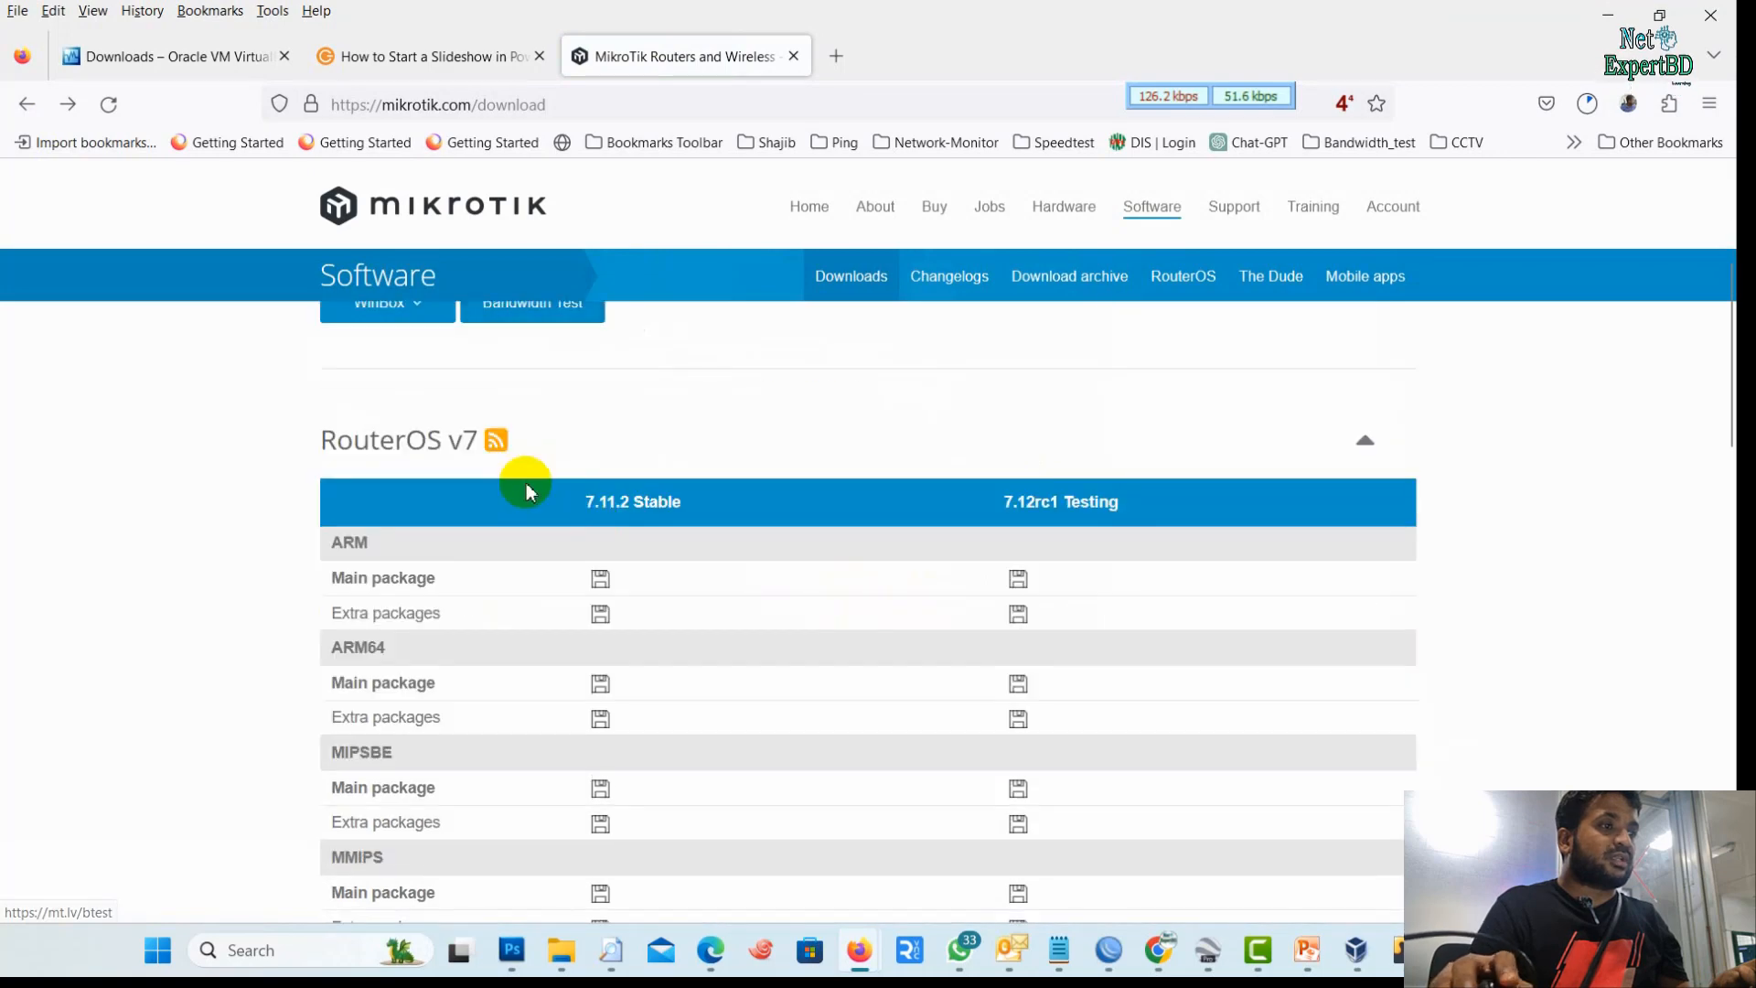
pyautogui.scroll(3, 526, 491)
pyautogui.click(402, 540)
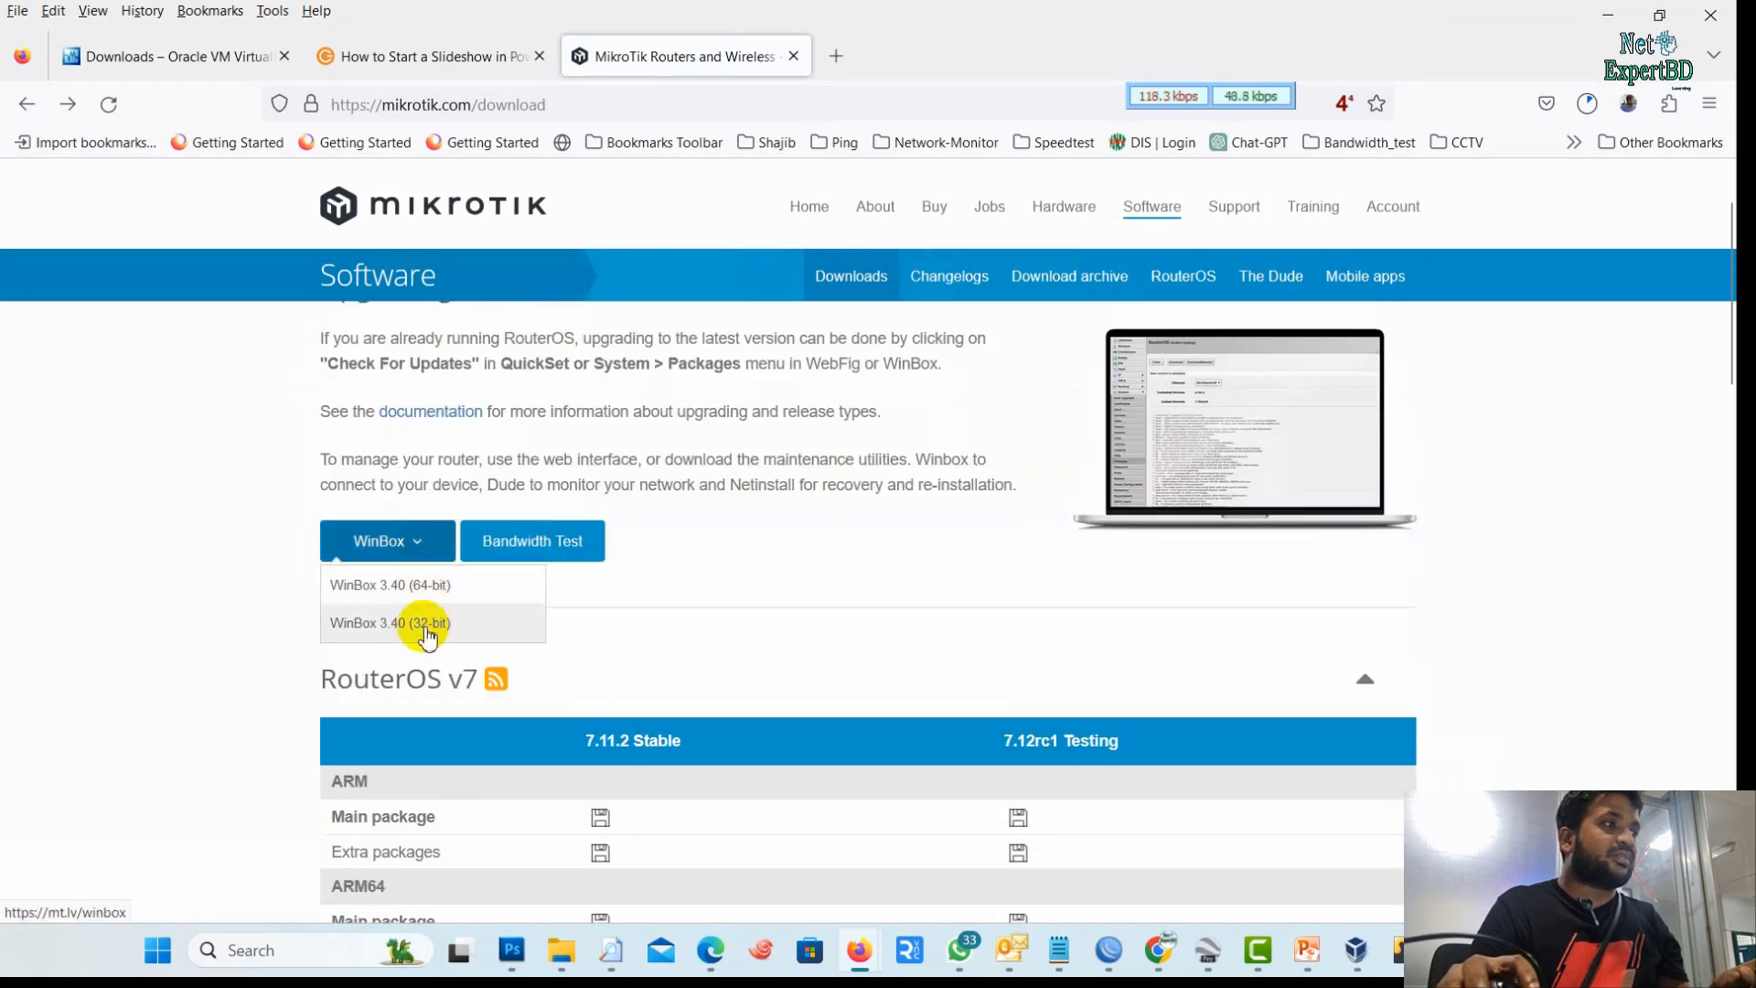
# Shrink the browser window and check the computer's system type in the Windows About settings to choose between 32-bit and 64-bit
pyautogui.moveTo(1360, 12); pyautogui.dragTo(1185, 142)
pyautogui.rightClick(44, 161)
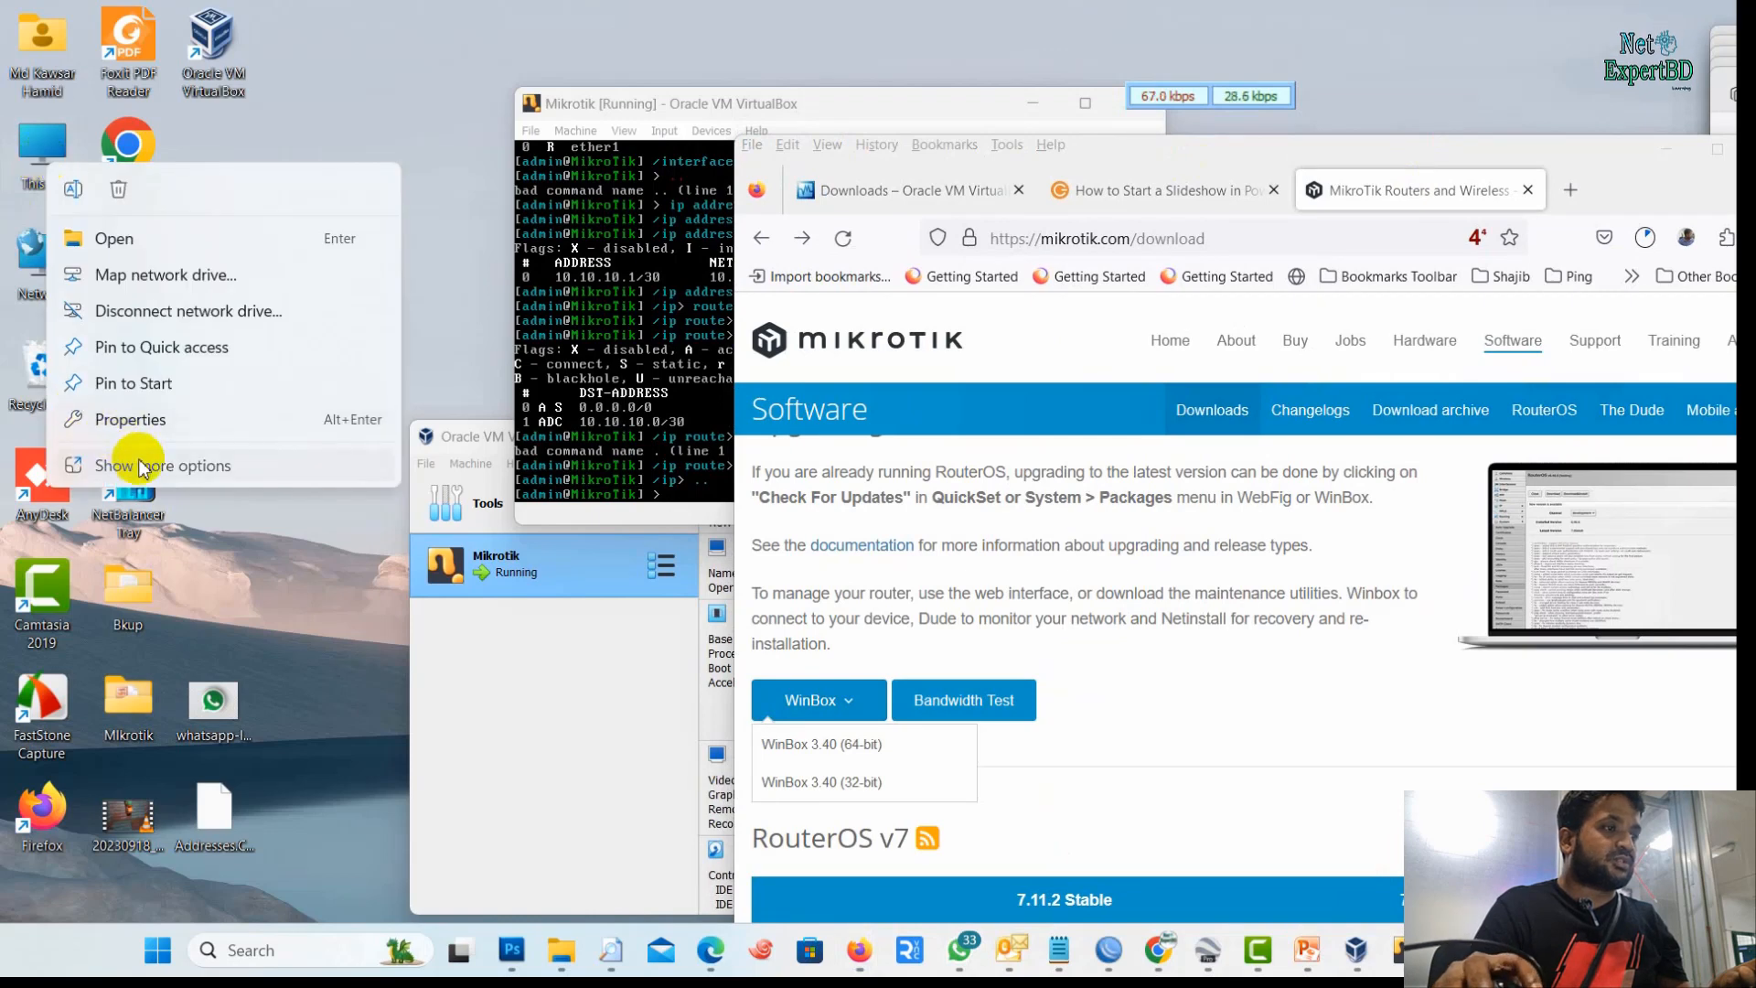
pyautogui.click(139, 466)
pyautogui.click(216, 746)
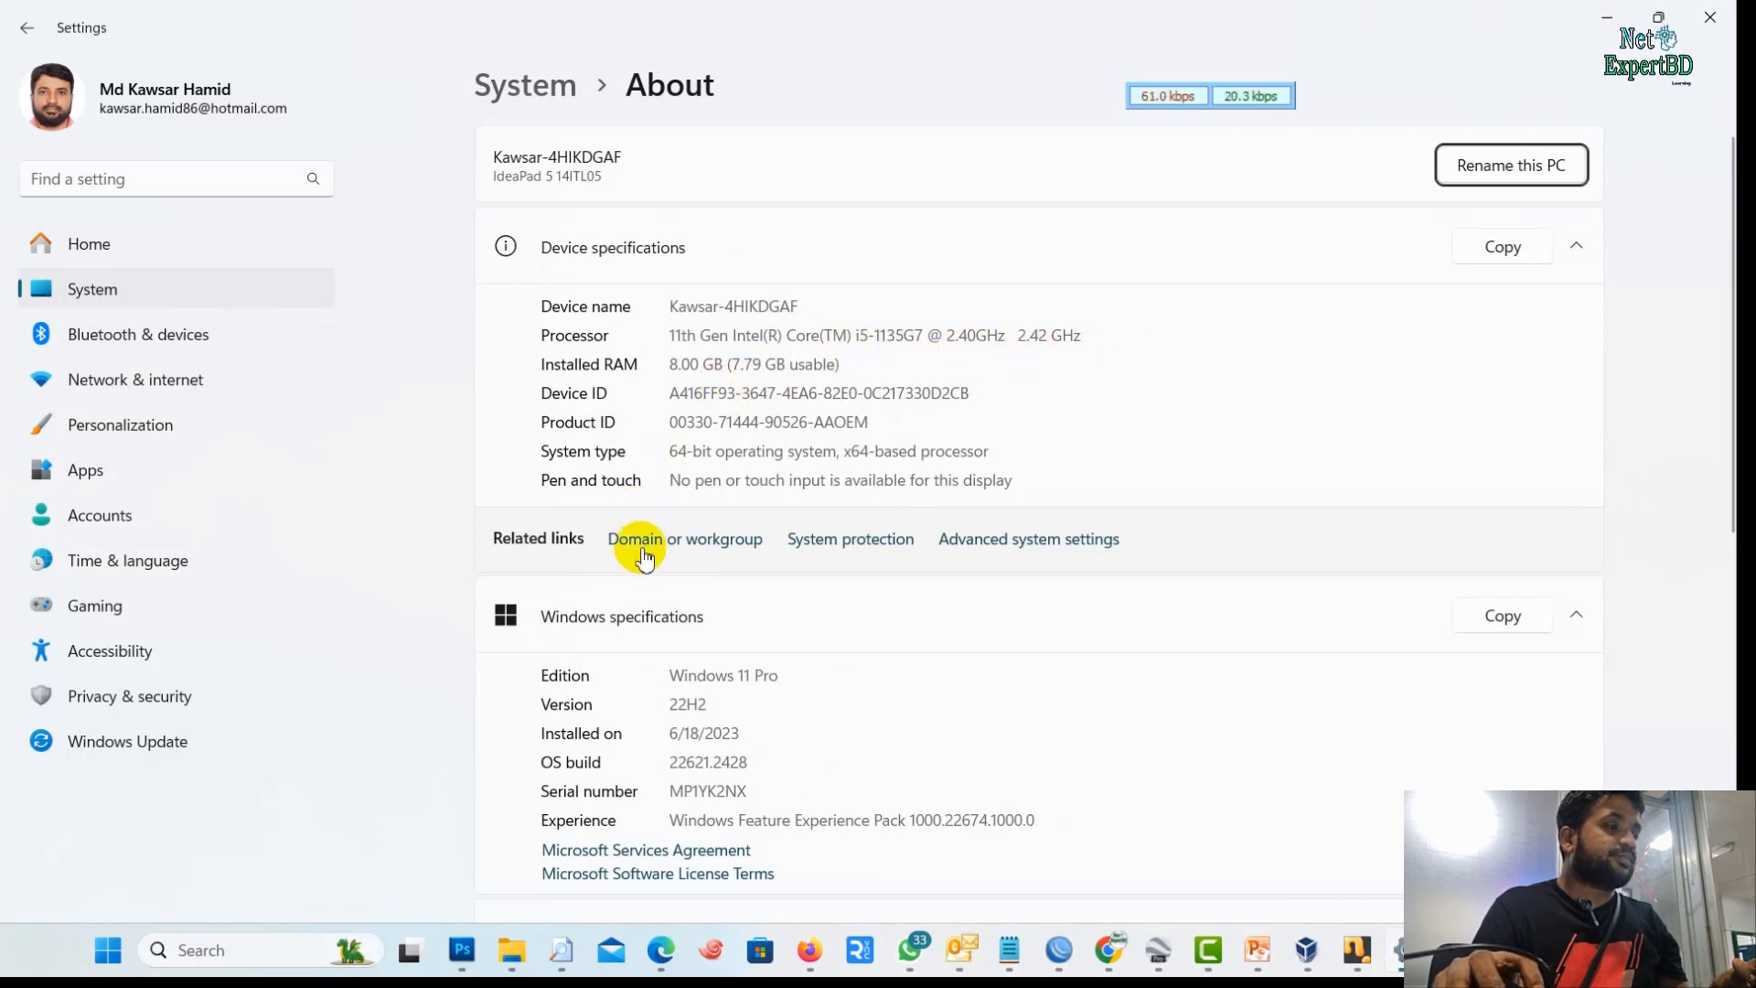
pyautogui.moveTo(727, 453); pyautogui.dragTo(632, 451)
pyautogui.click(1606, 18)
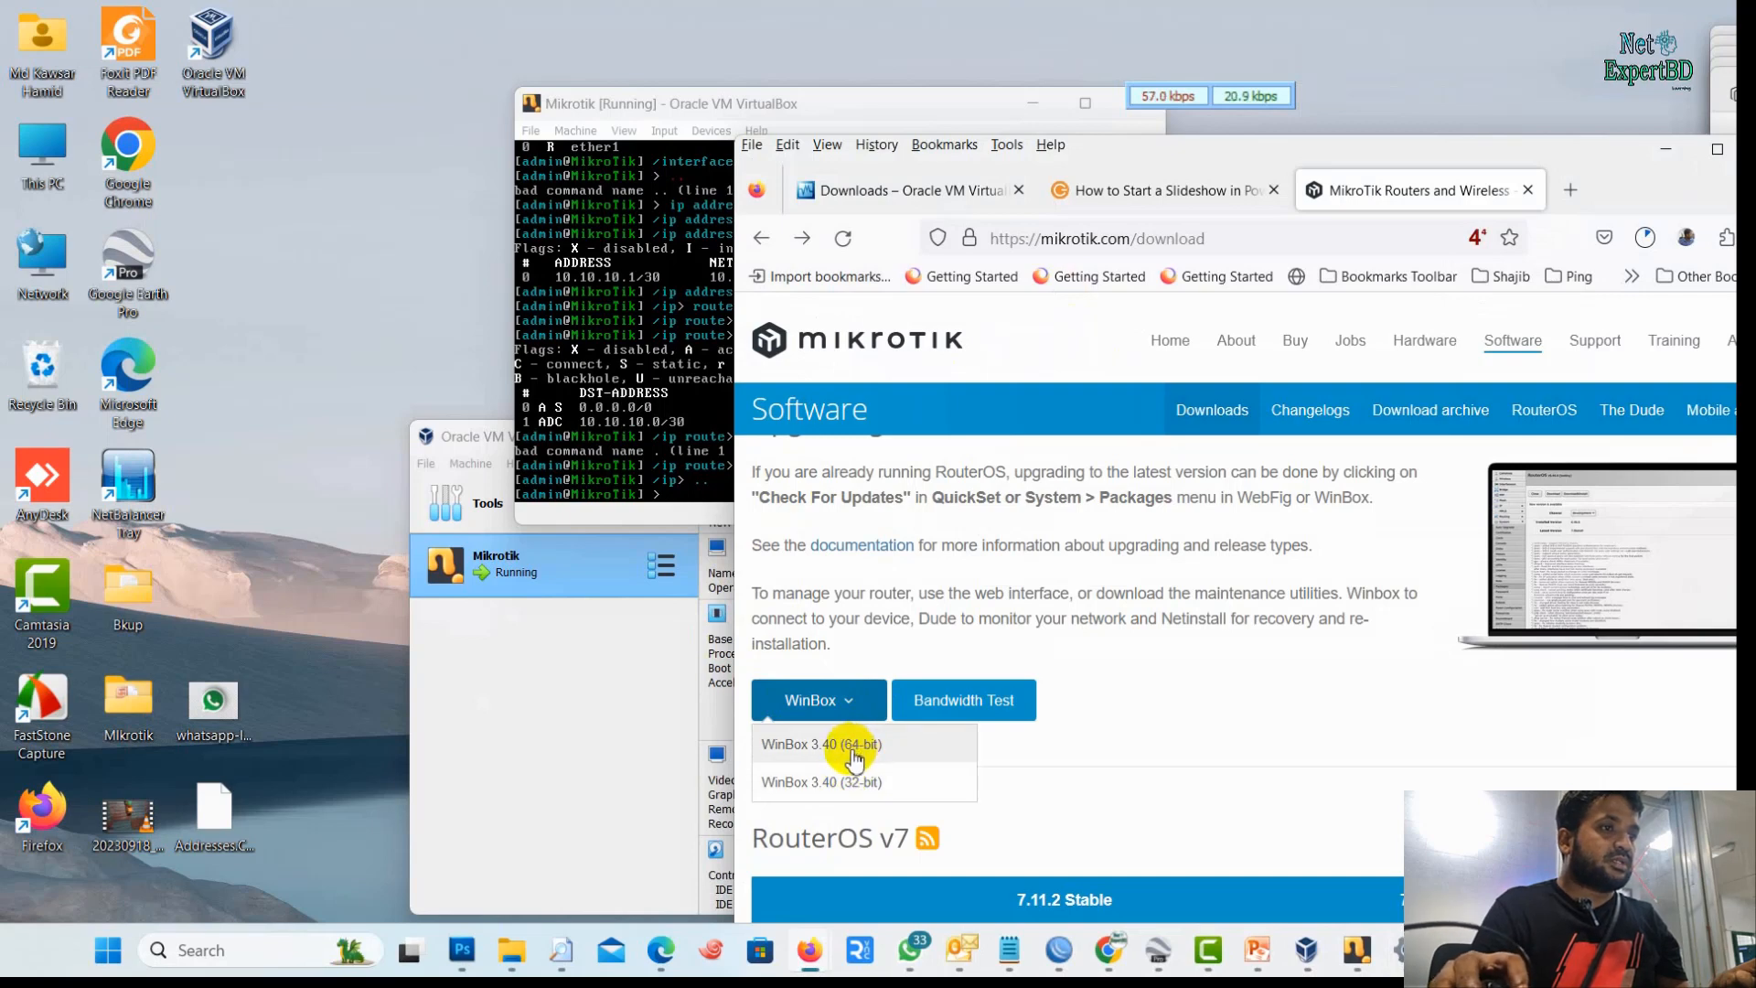
# Download WinBox 3.40 (64-bit) and show the downloaded winbox64 file in its folder
pyautogui.click(851, 747)
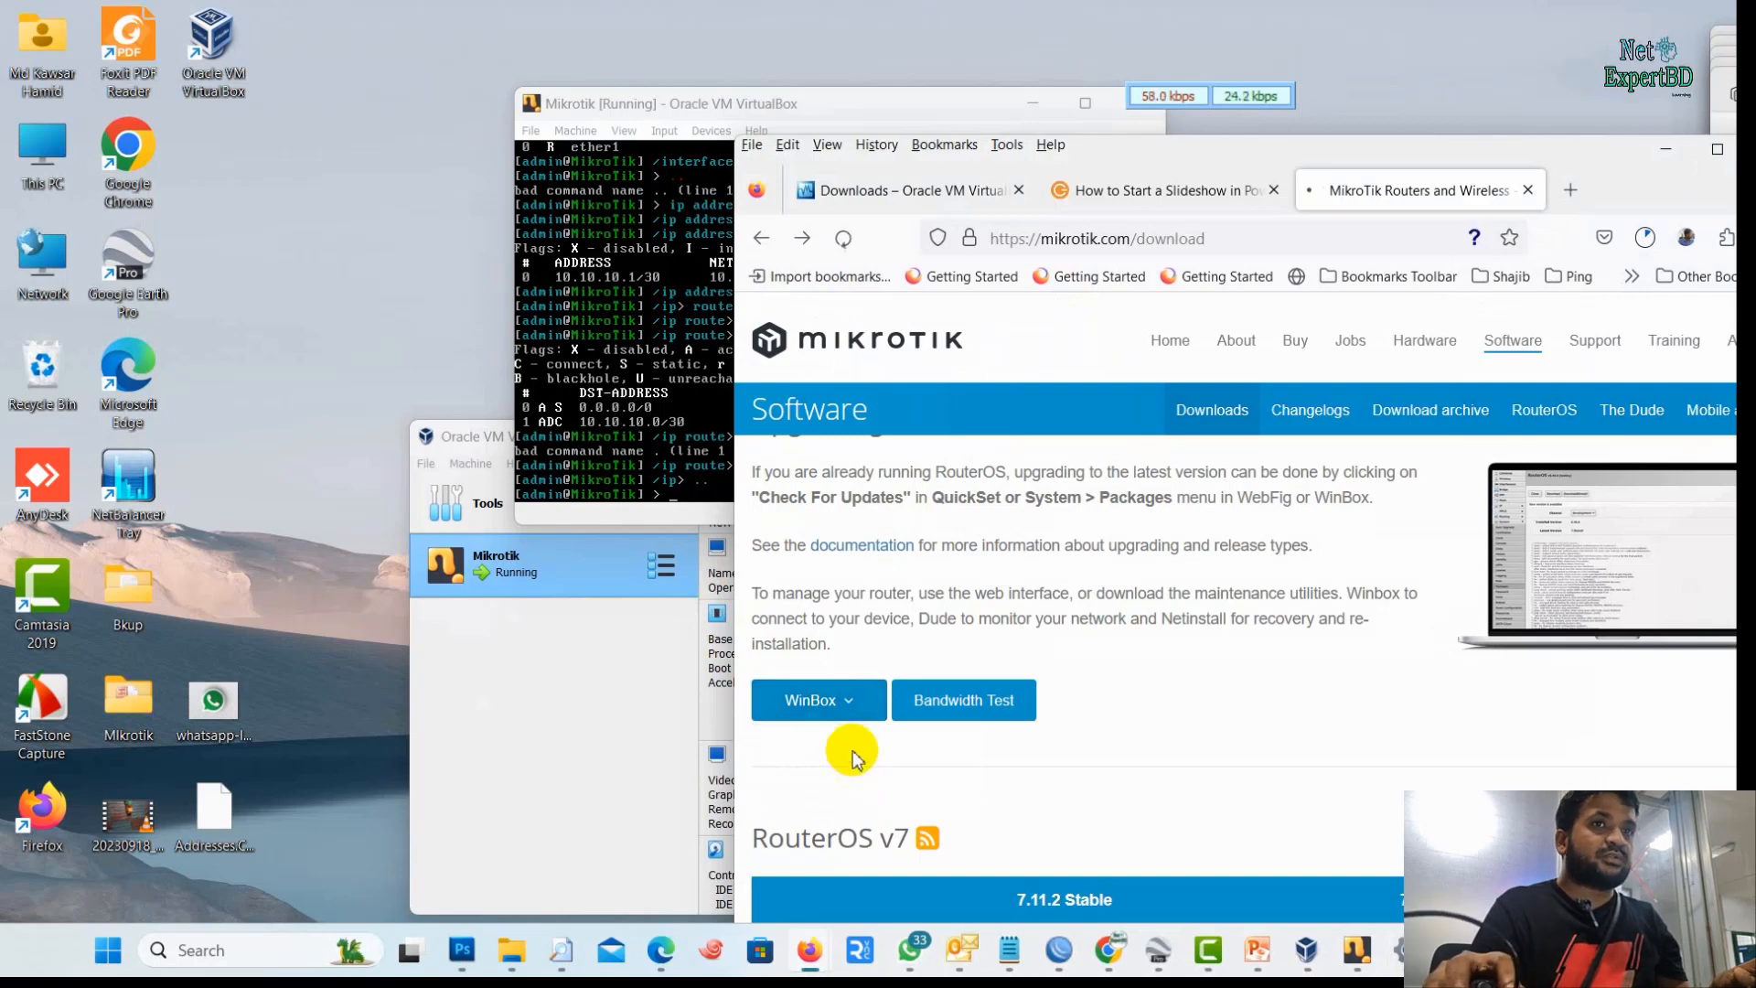
pyautogui.click(1006, 144)
pyautogui.click(1046, 178)
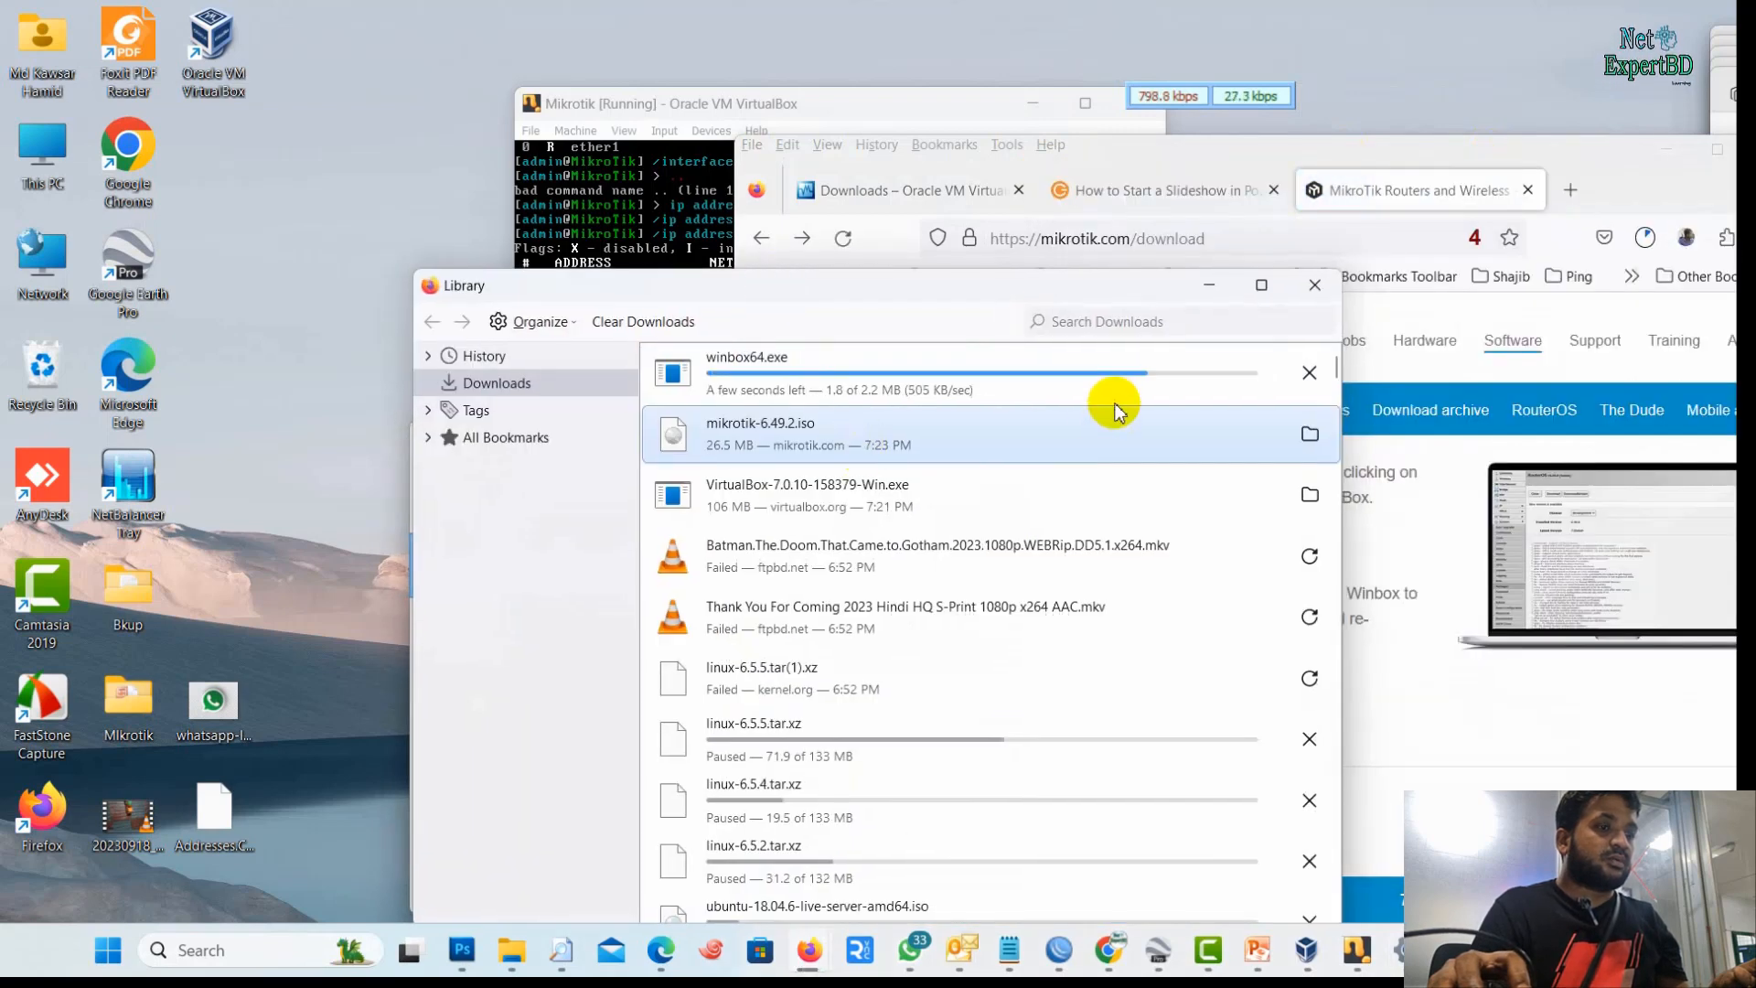
pyautogui.click(1308, 372)
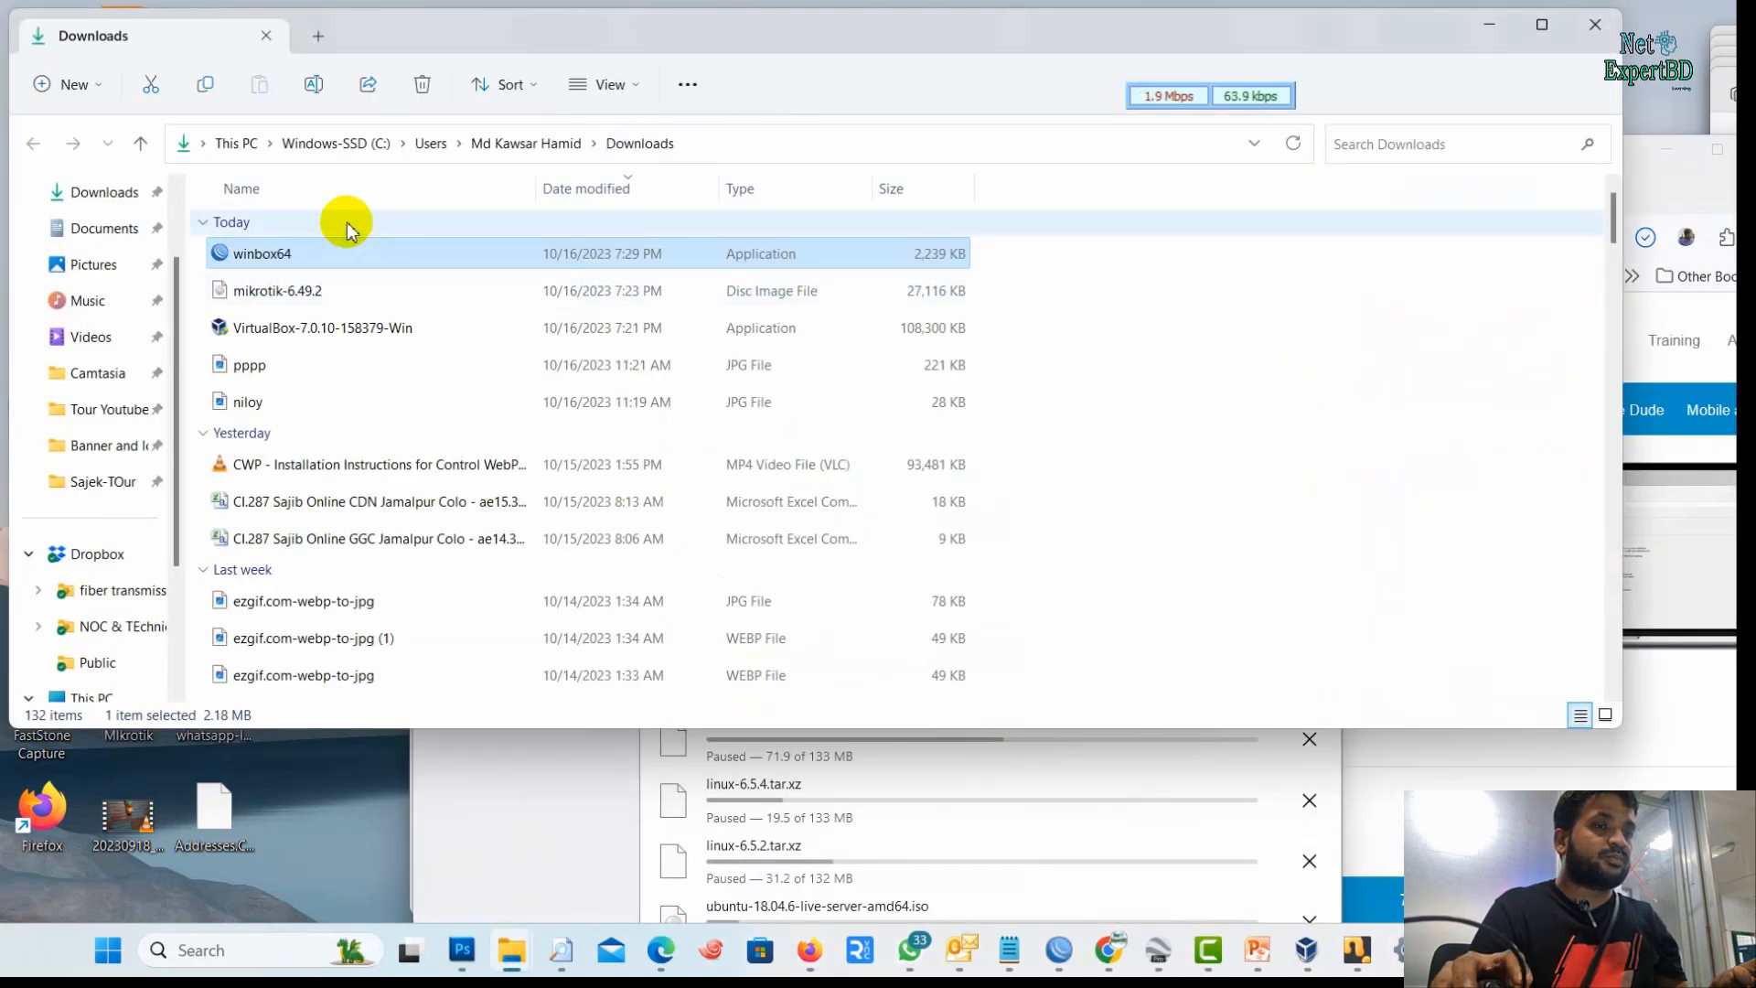
pyautogui.click(1489, 25)
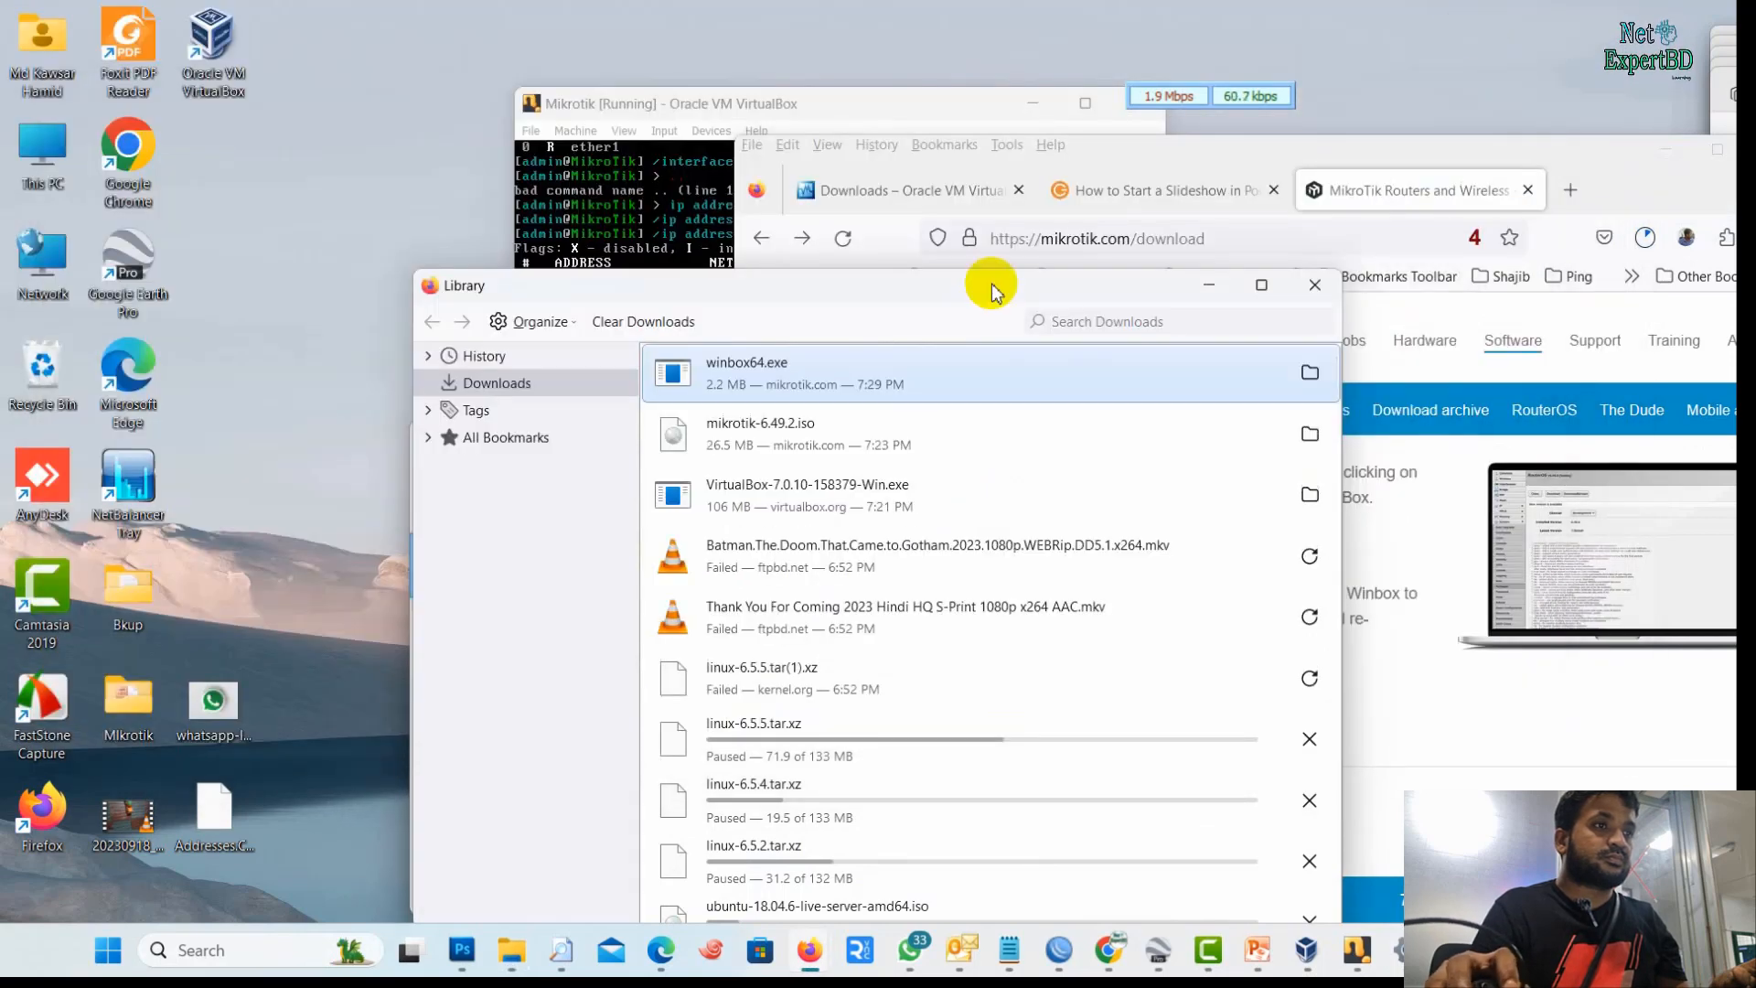
# Run winbox64 from the Downloads folder and cancel the Windows firewall access request
pyautogui.click(37, 149)
pyautogui.doubleClick(36, 149)
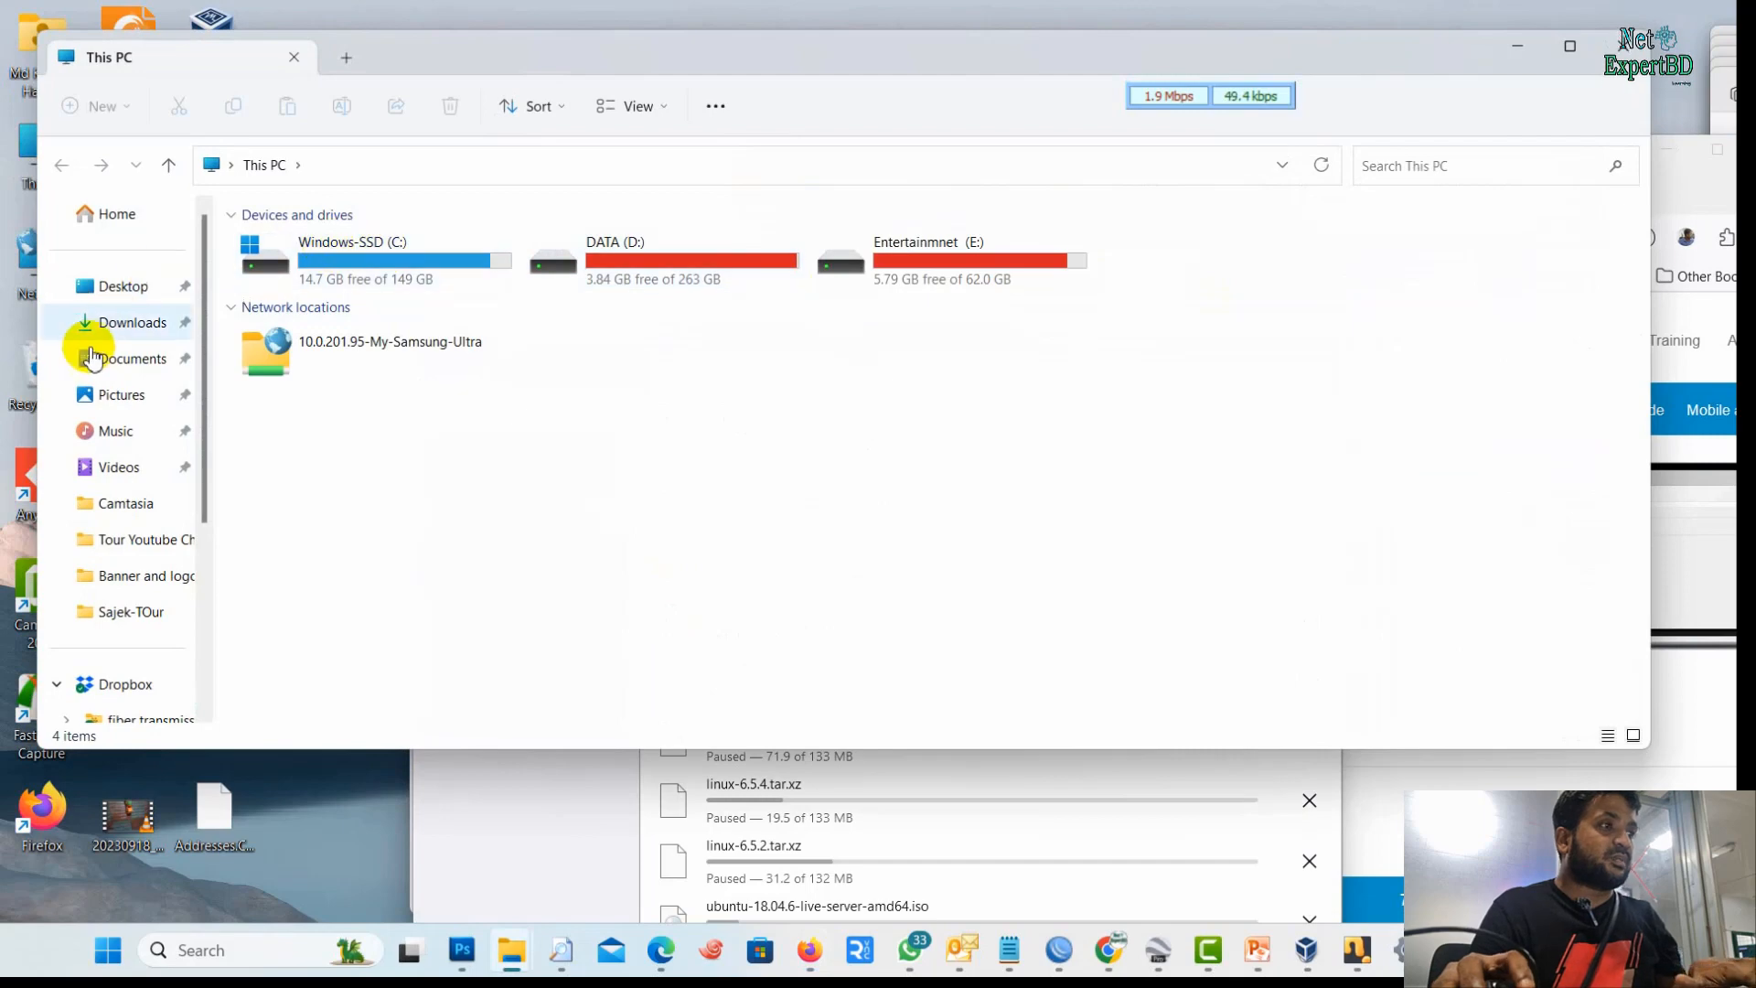
pyautogui.click(112, 347)
pyautogui.click(129, 322)
pyautogui.click(301, 311)
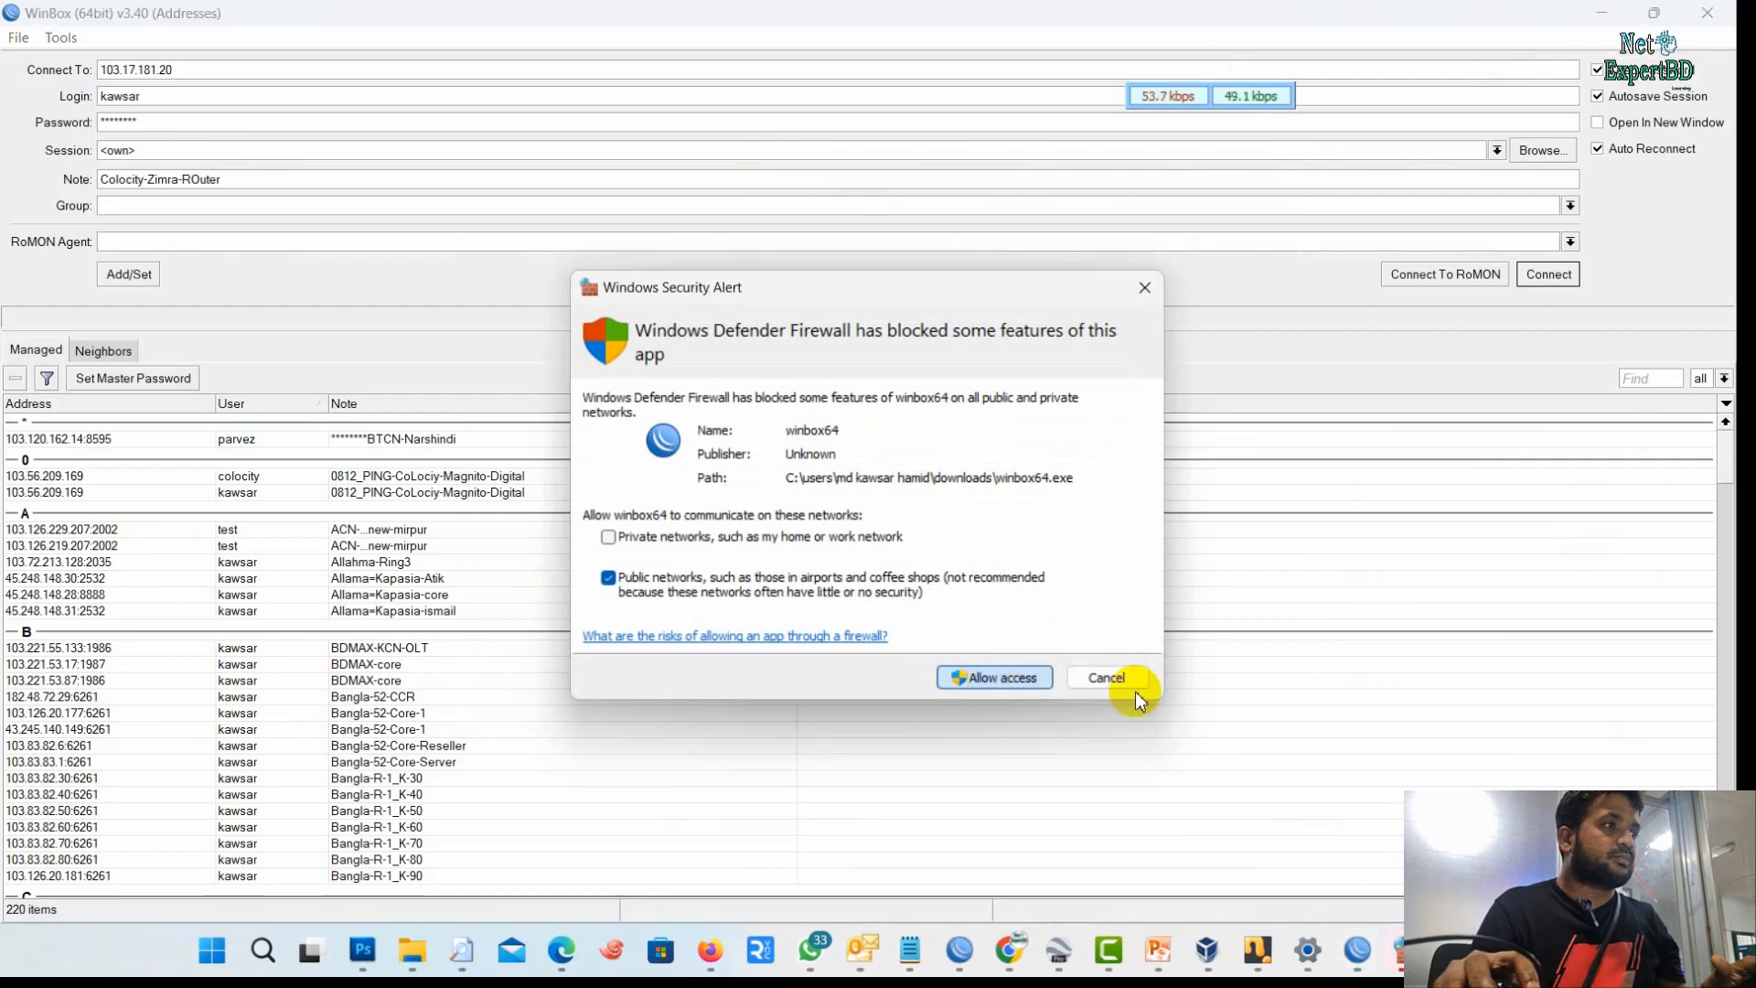
pyautogui.click(1108, 679)
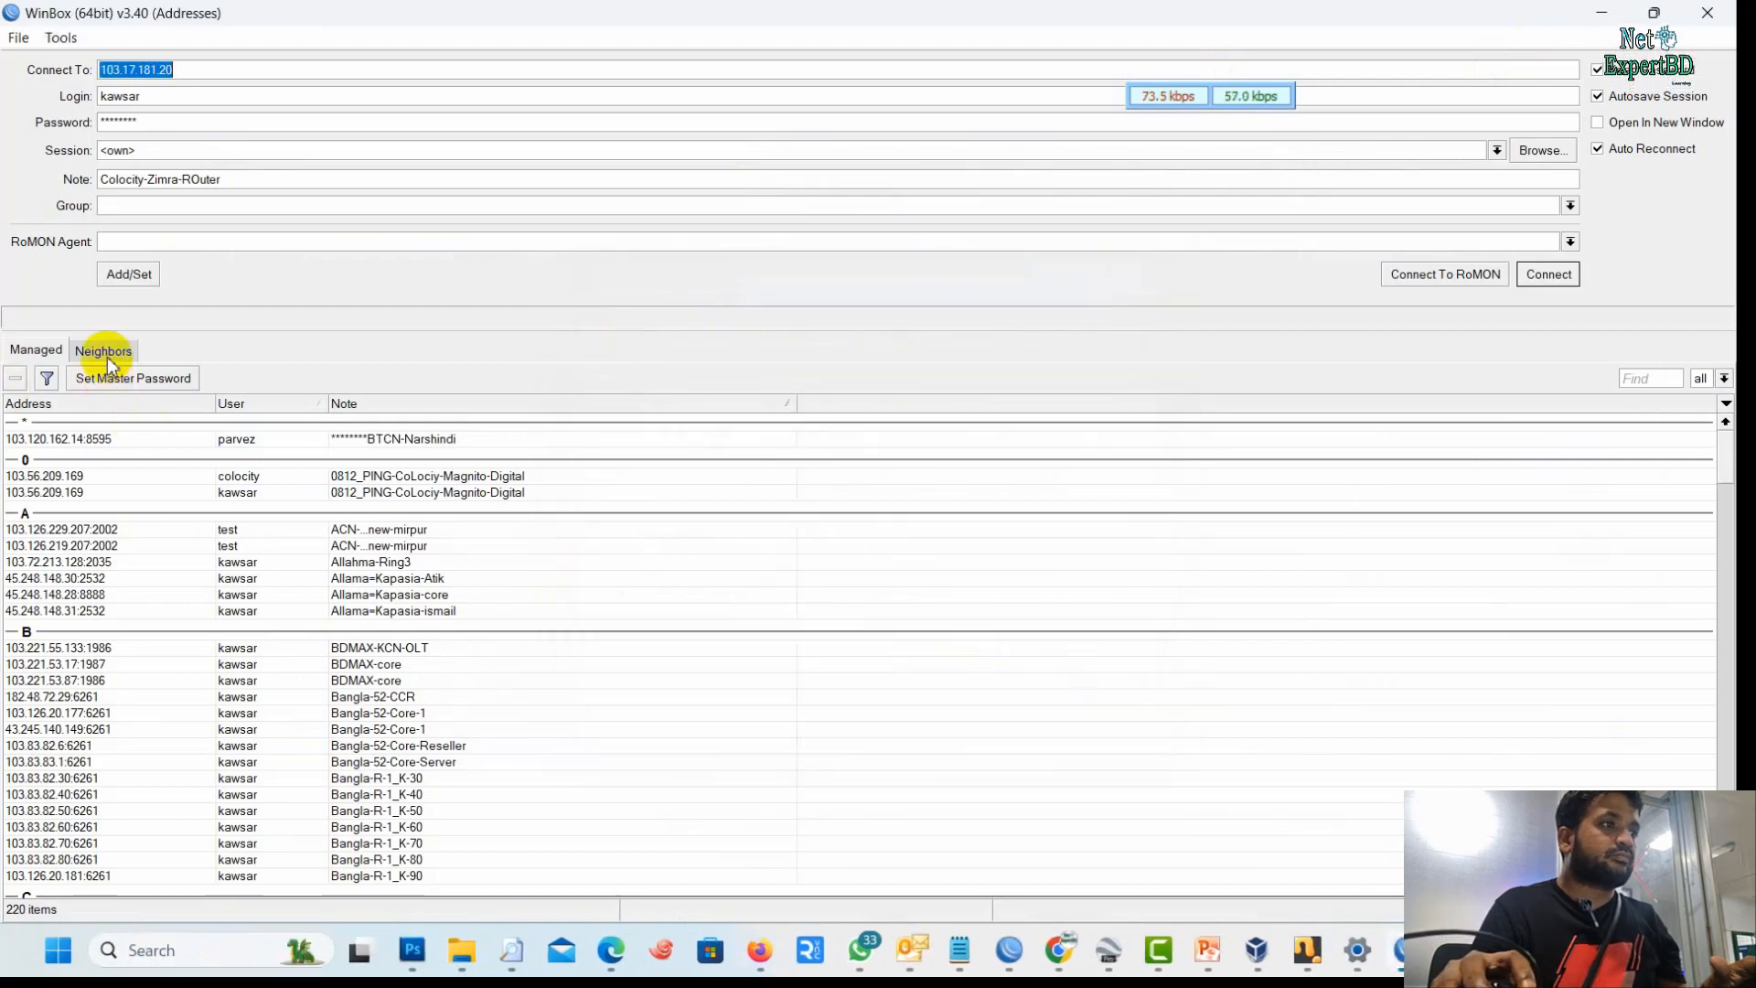
# List the neighboring routers in WinBox and select the MikroTik entry with IP address 10.10.10.1
pyautogui.click(105, 357)
pyautogui.click(35, 350)
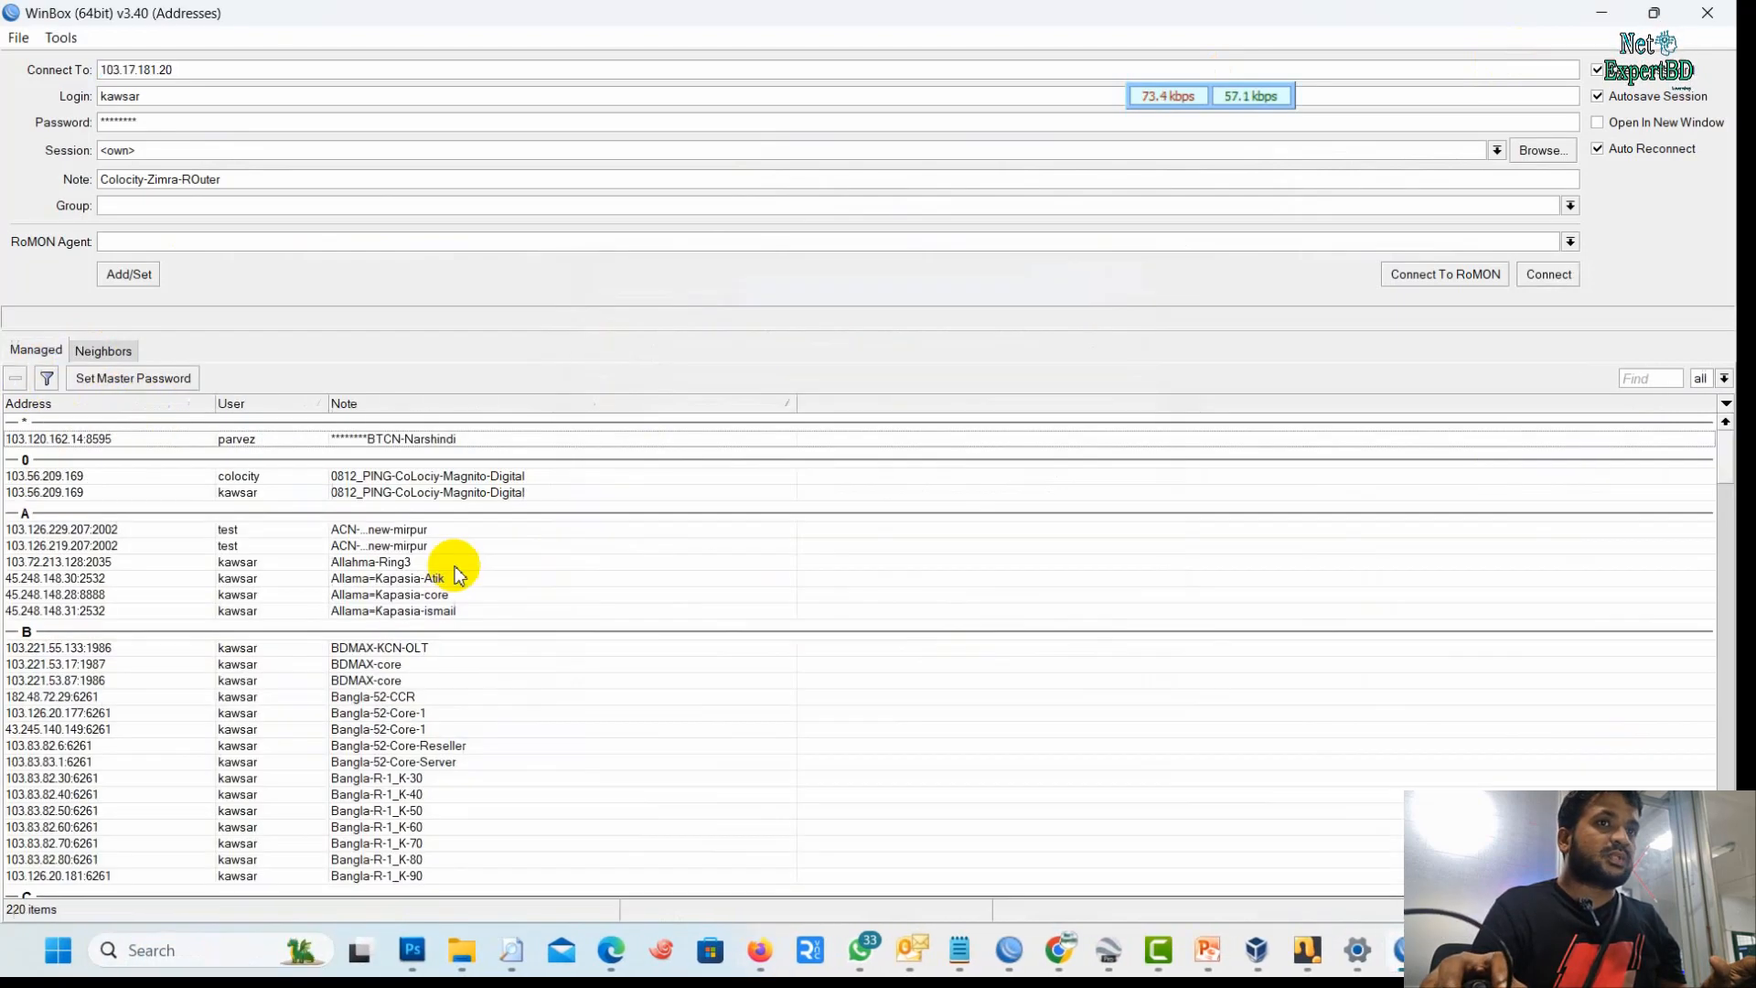
pyautogui.click(104, 350)
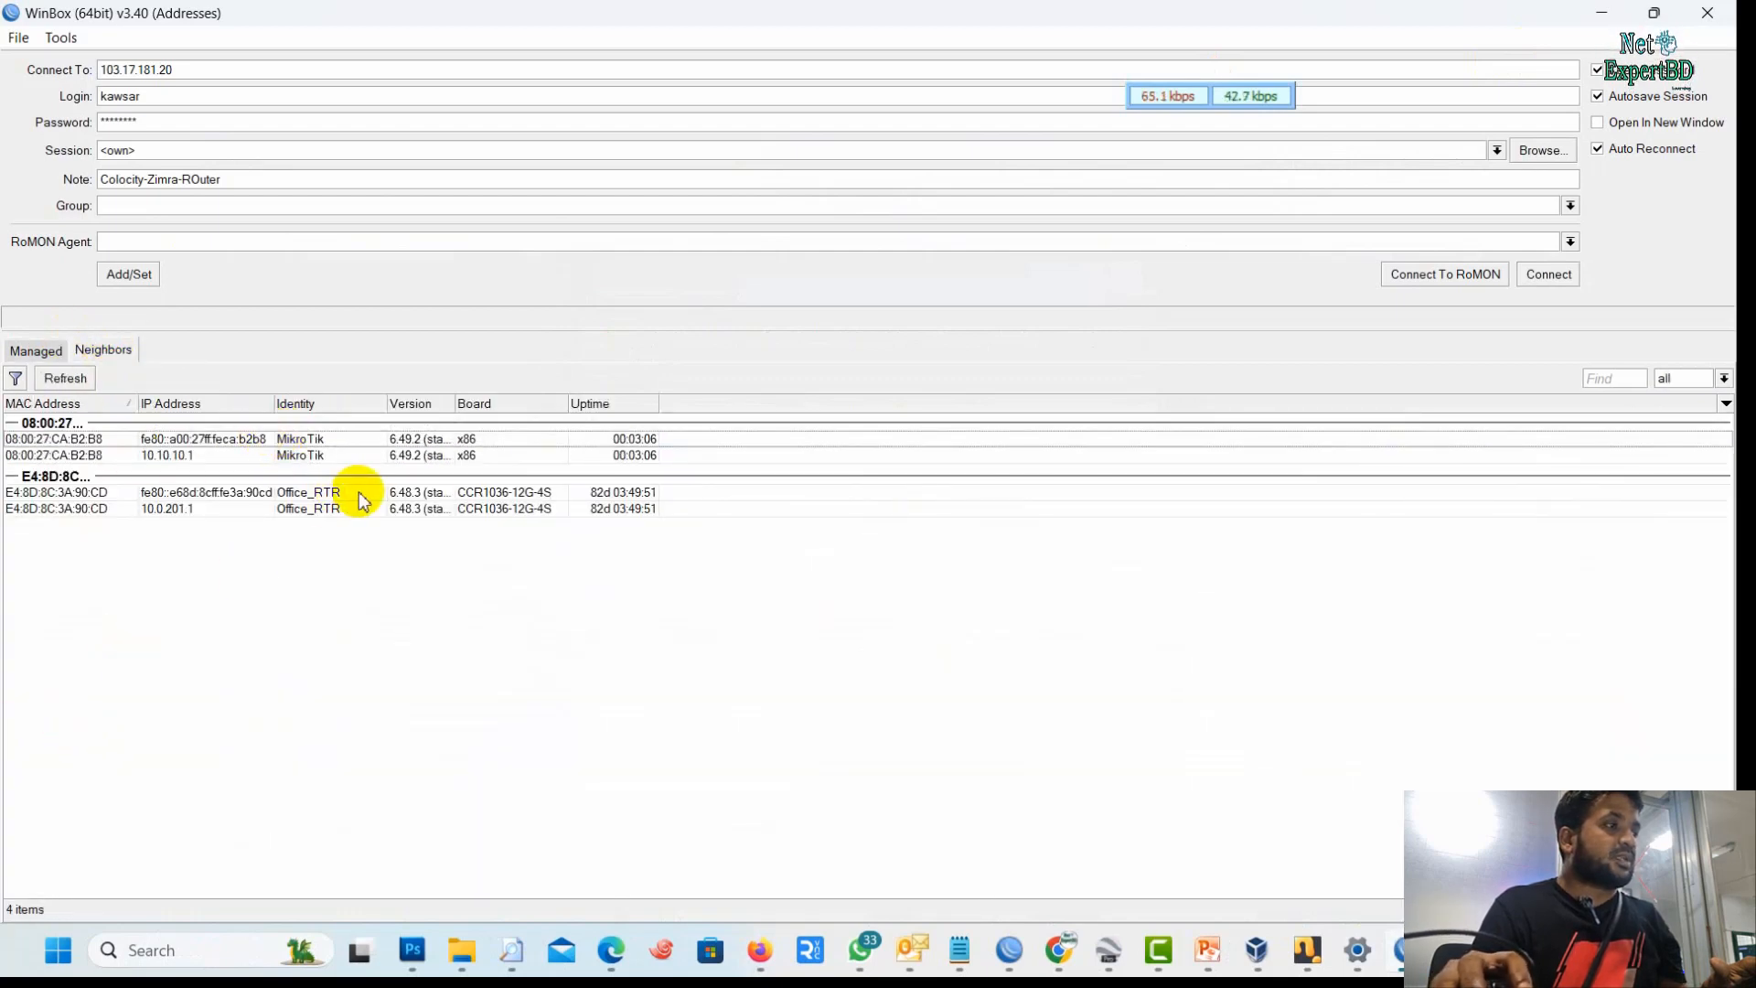
pyautogui.click(462, 454)
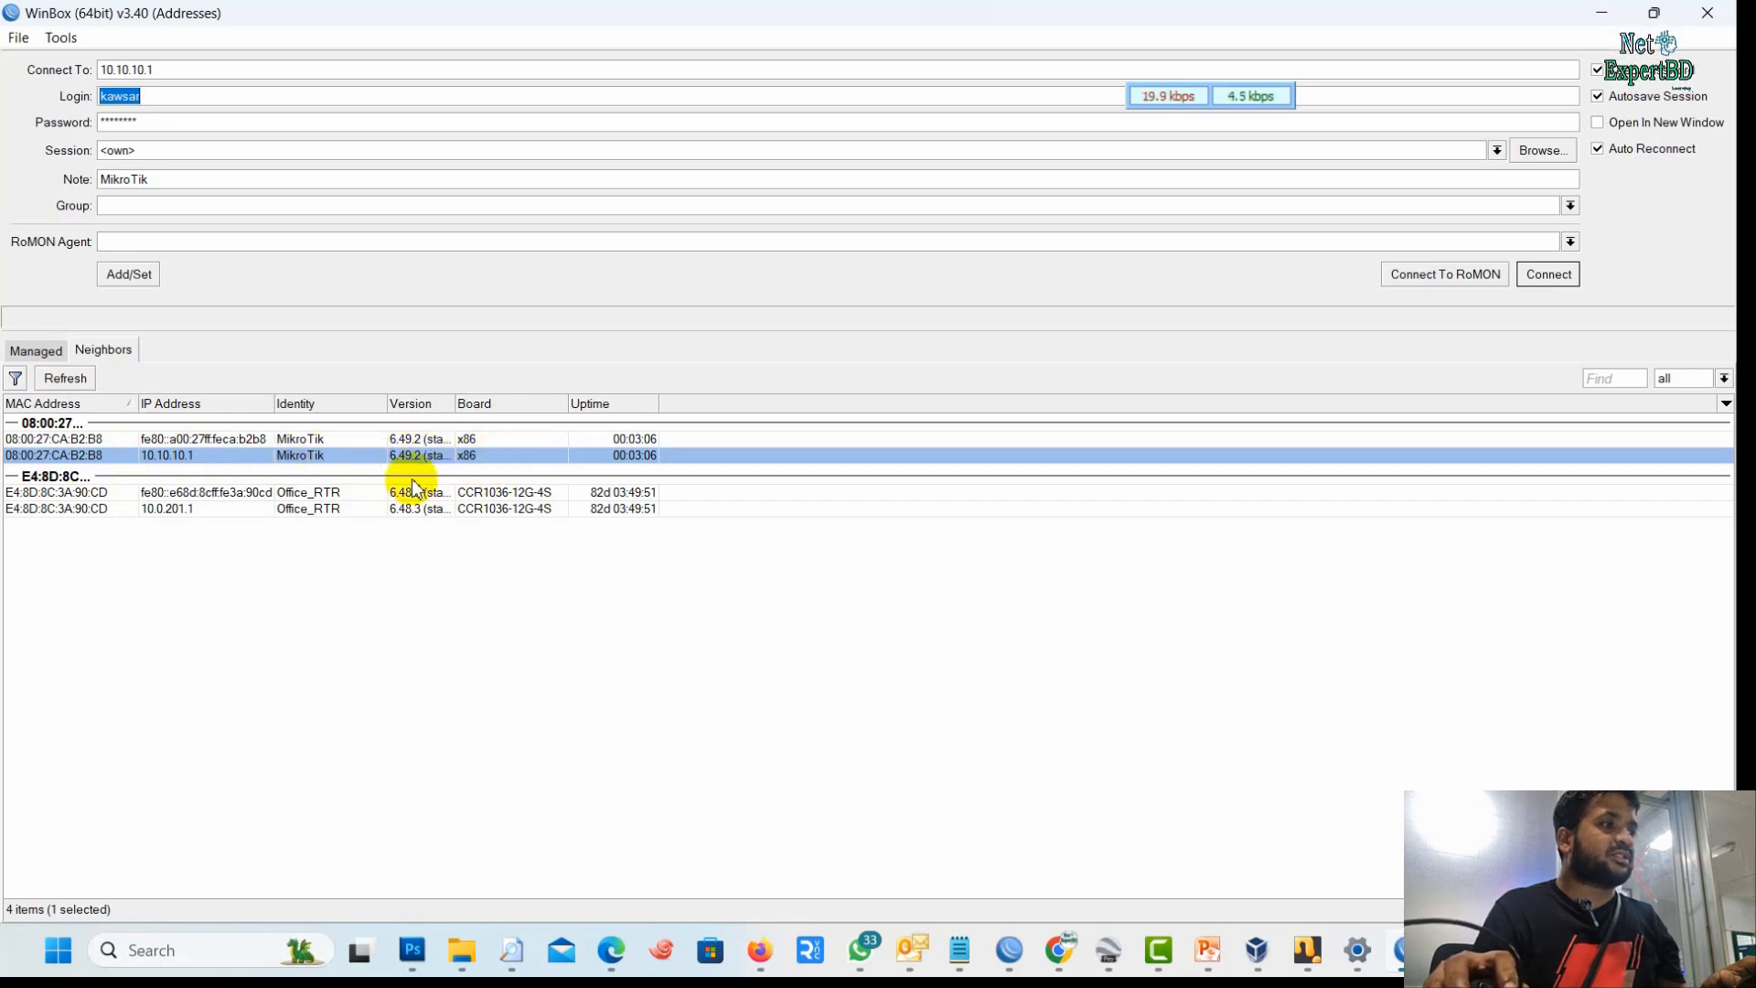
# Try to connect to the MikroTik router by its MAC address 08:00:27:CA:B2:B8 with login admin and a blank password
pyautogui.click(45, 455)
pyautogui.write('a')
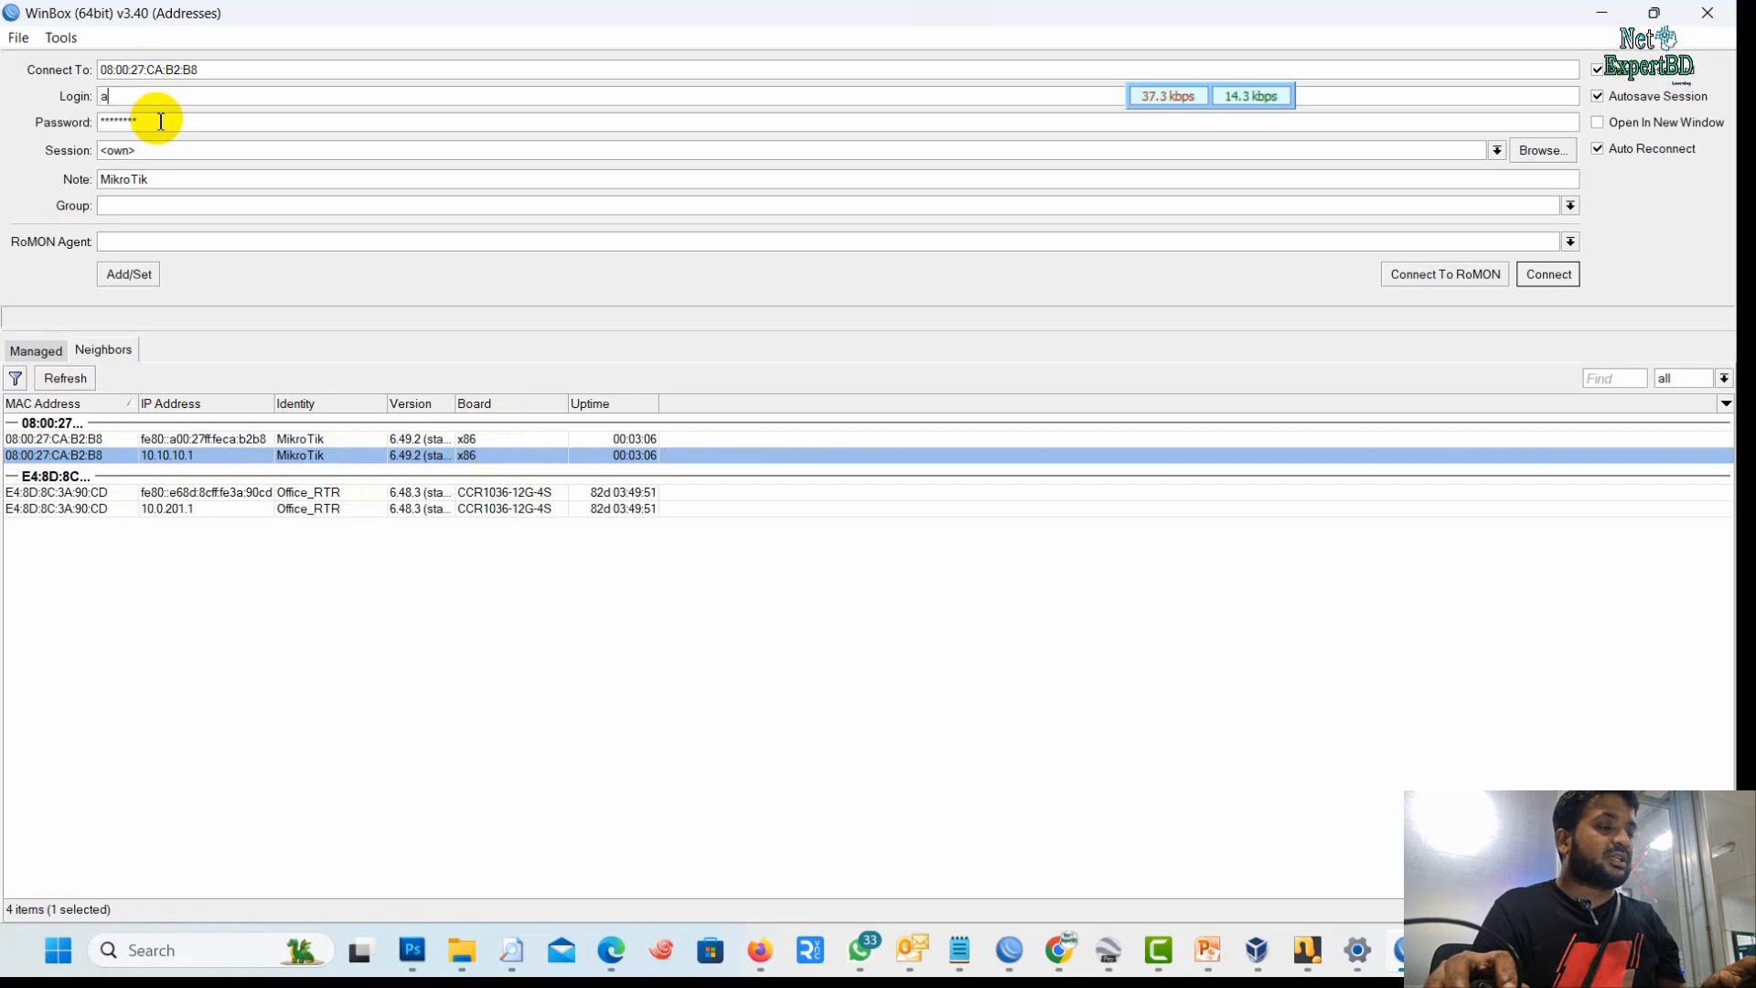
pyautogui.write('dmin')
pyautogui.press('Tab')
pyautogui.press('BackSpace')
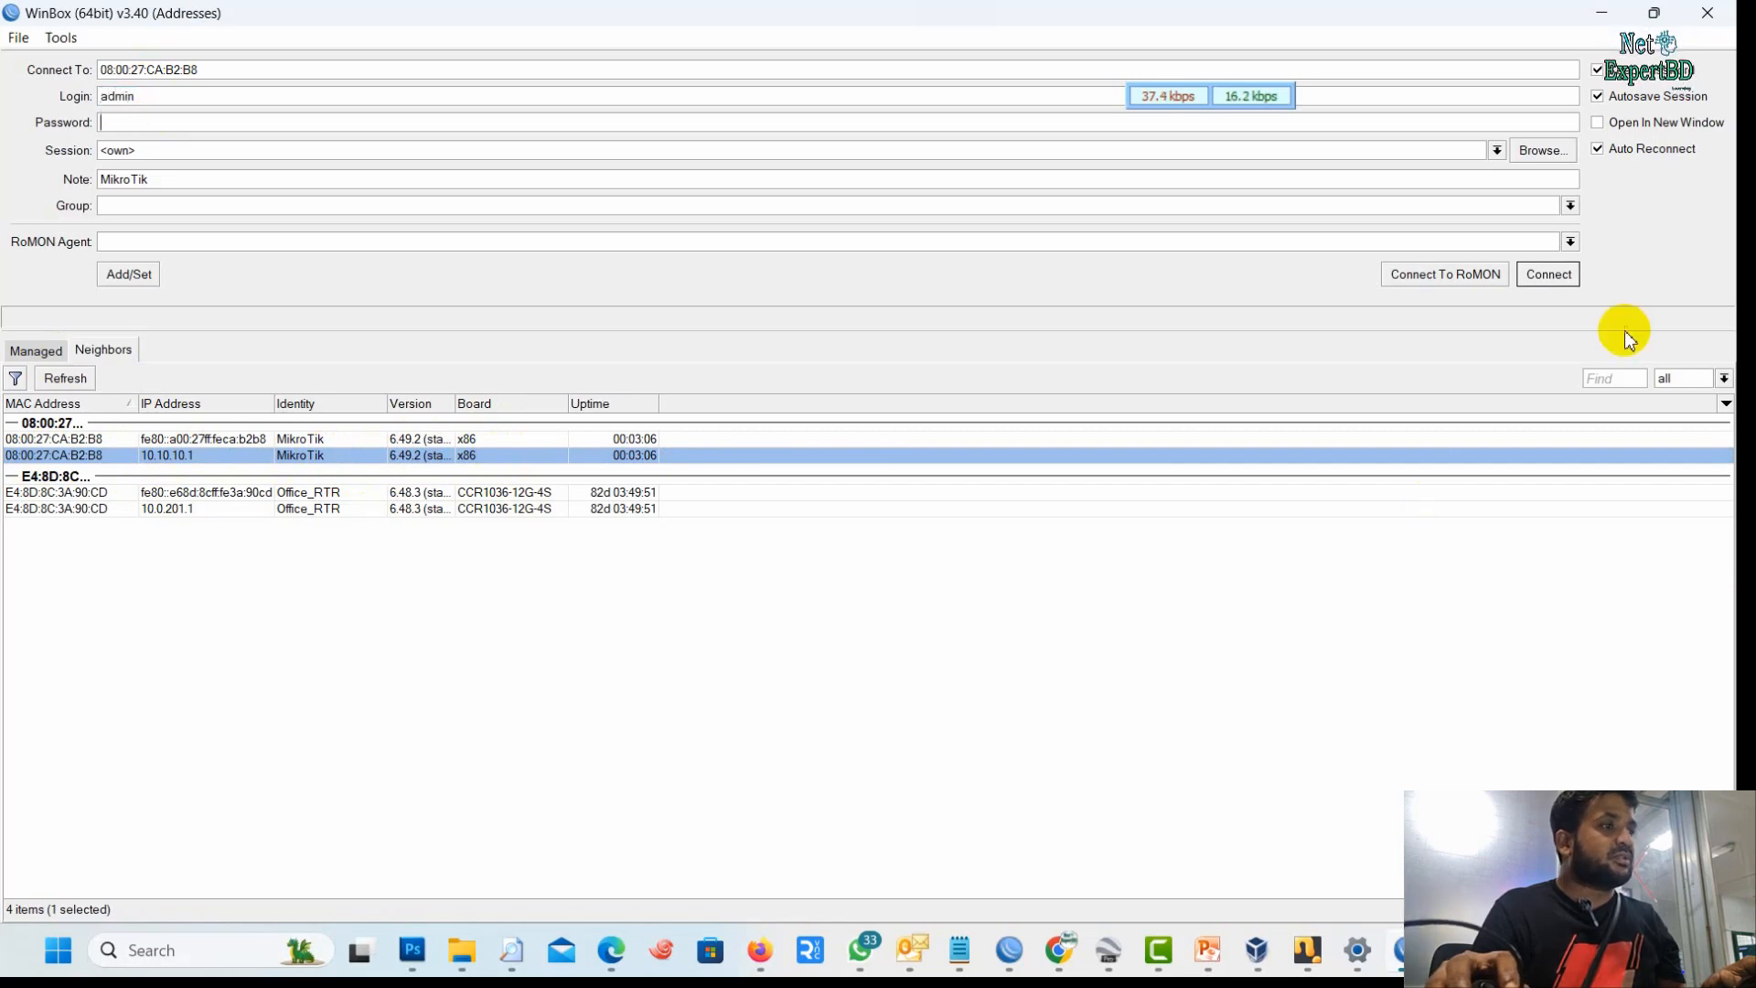
pyautogui.click(1568, 275)
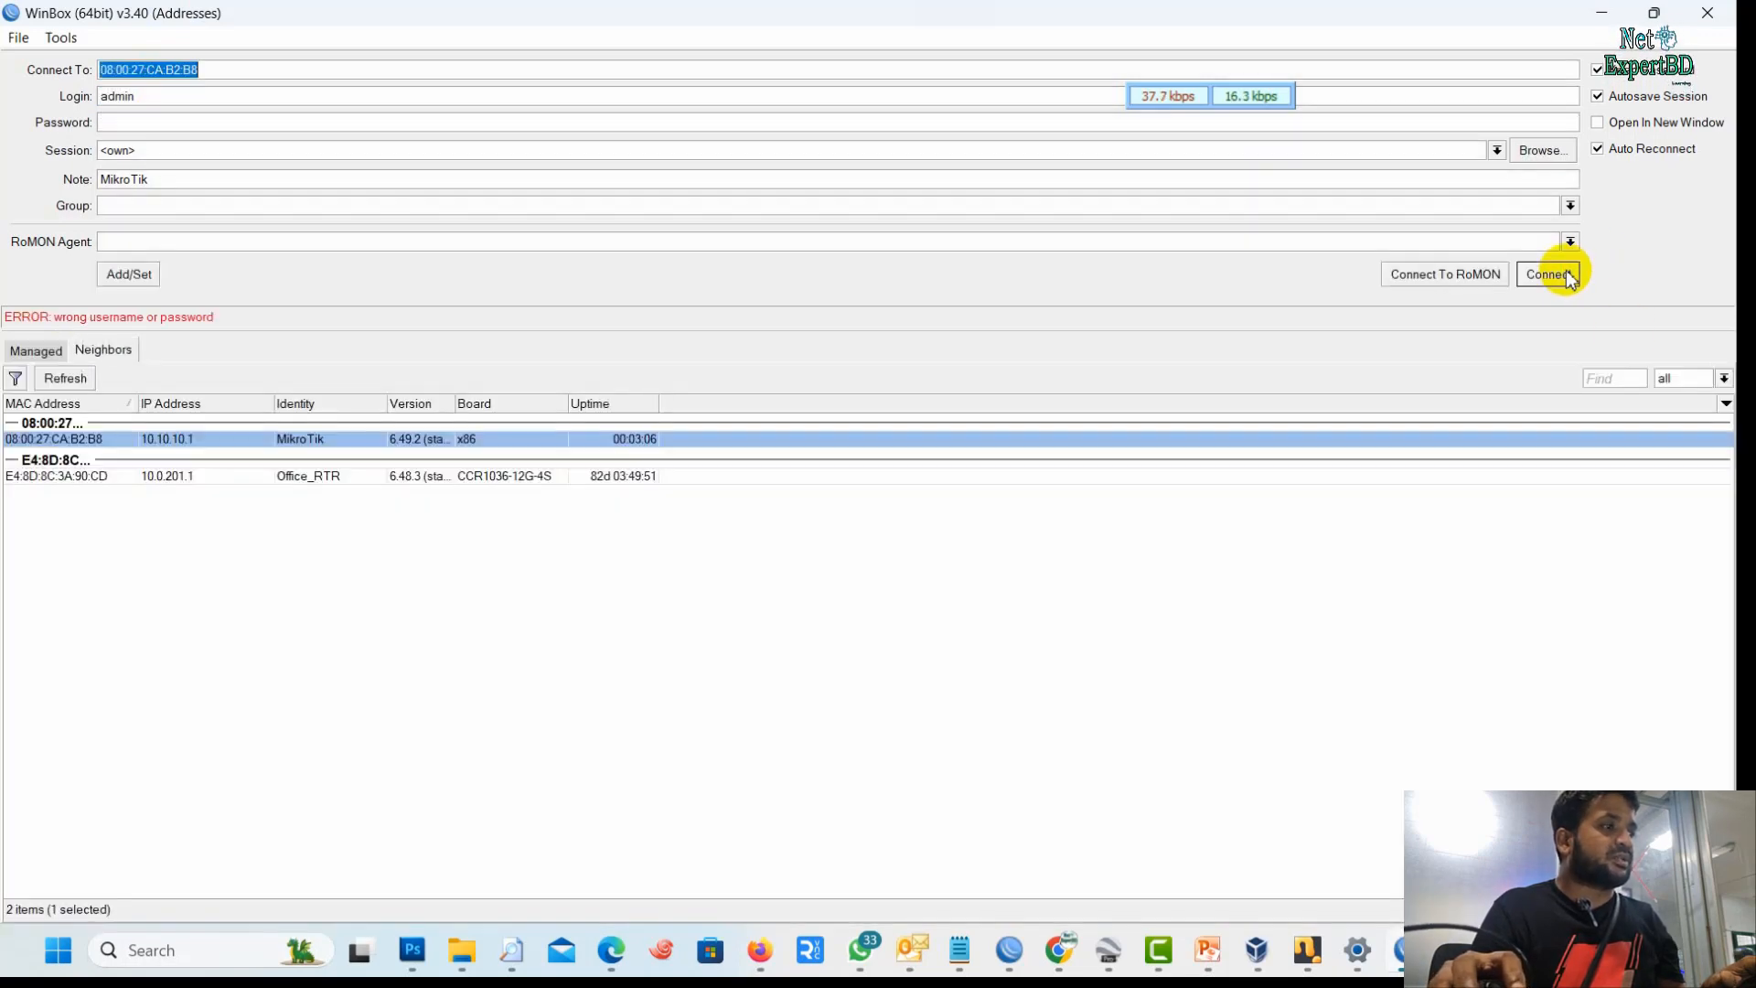
# Enter the router's admin password and connect to it by MAC address
pyautogui.click(136, 124)
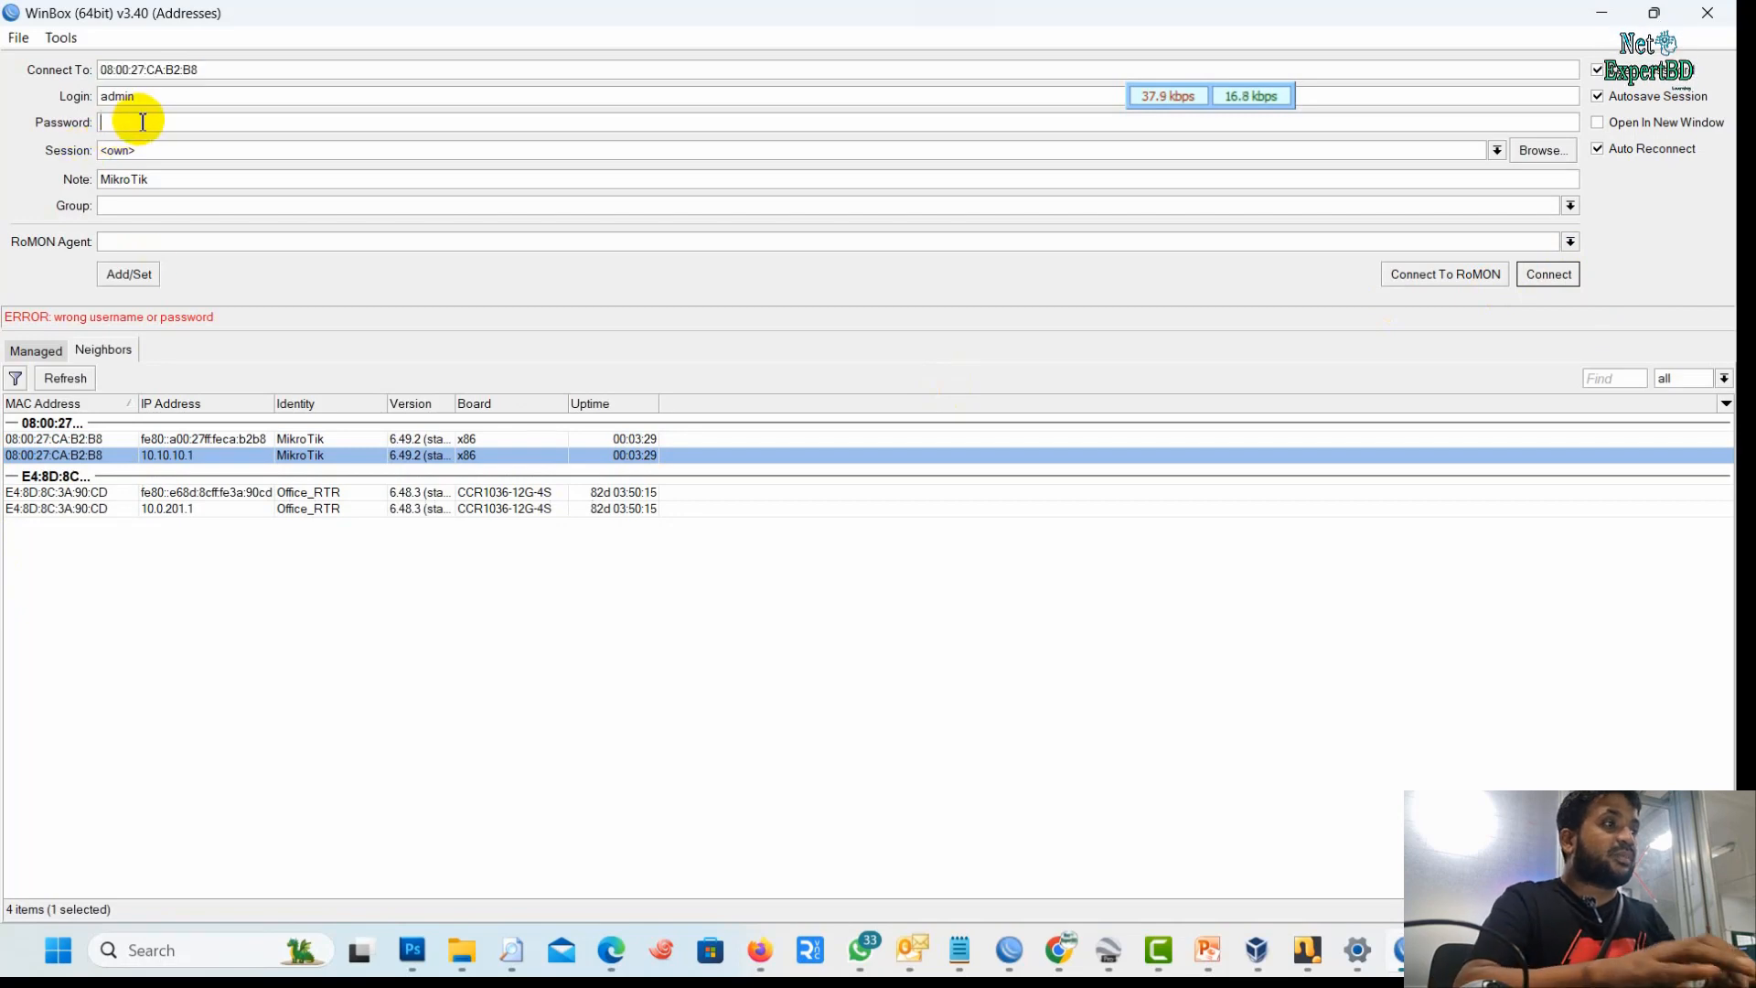
pyautogui.write('***')
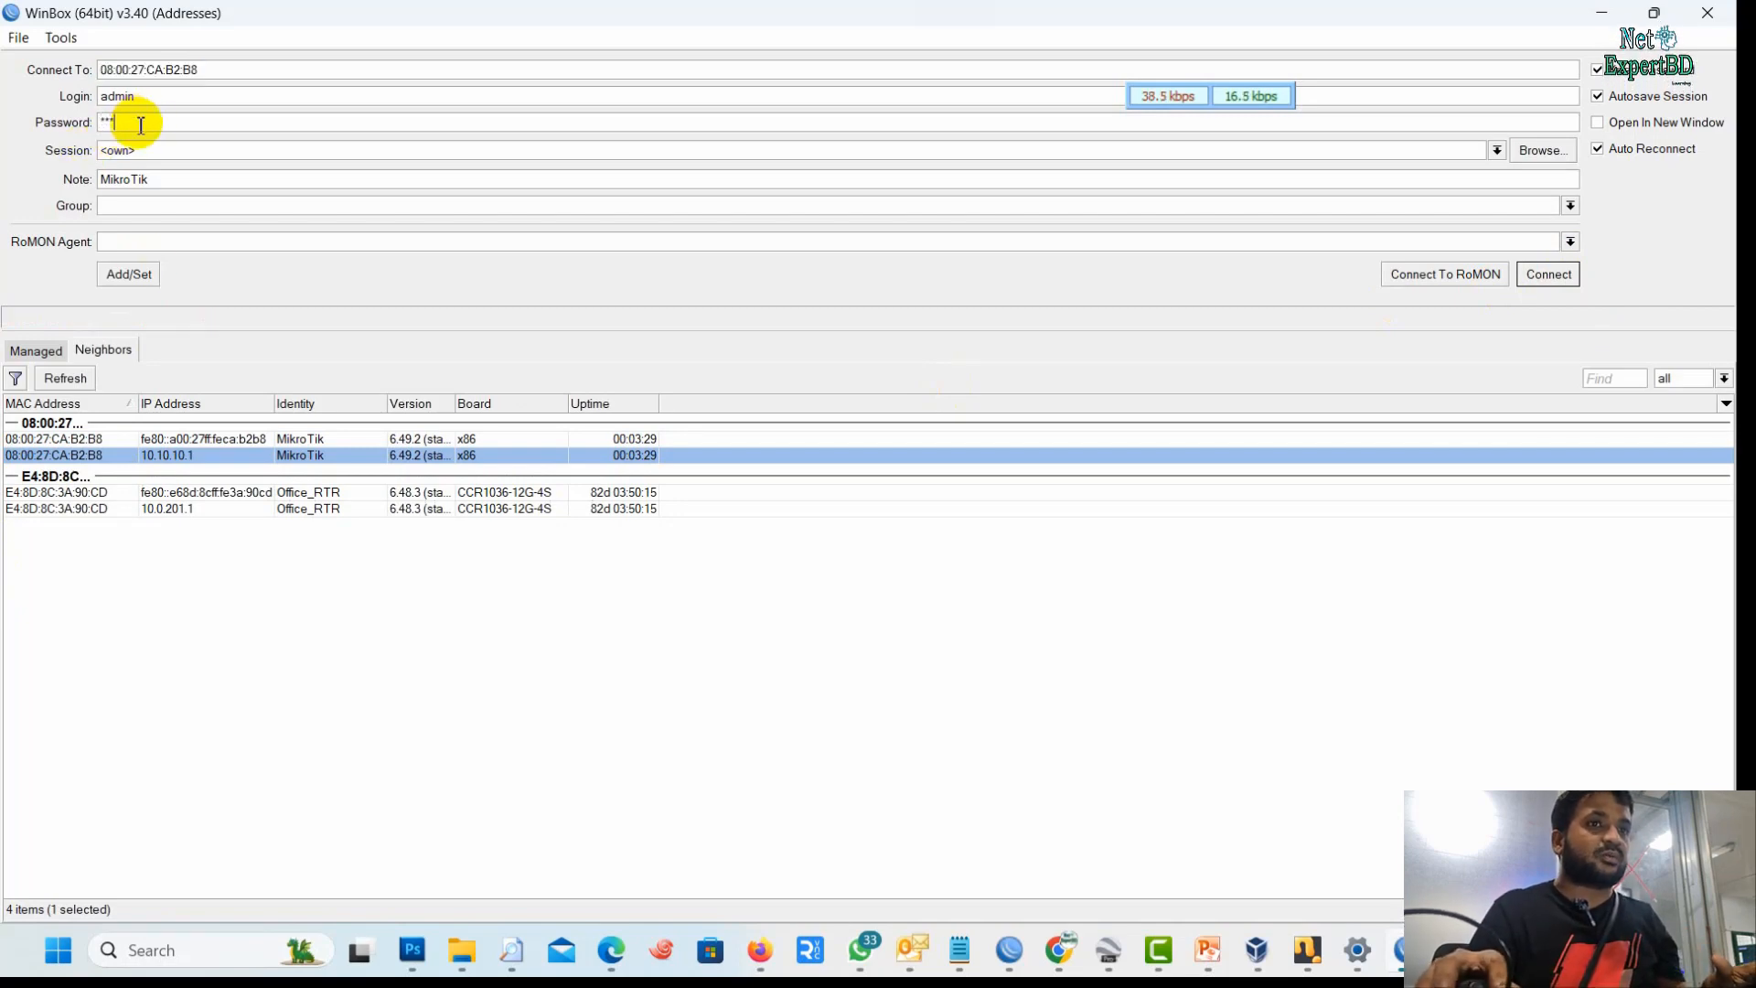
pyautogui.write('*')
pyautogui.click(1549, 275)
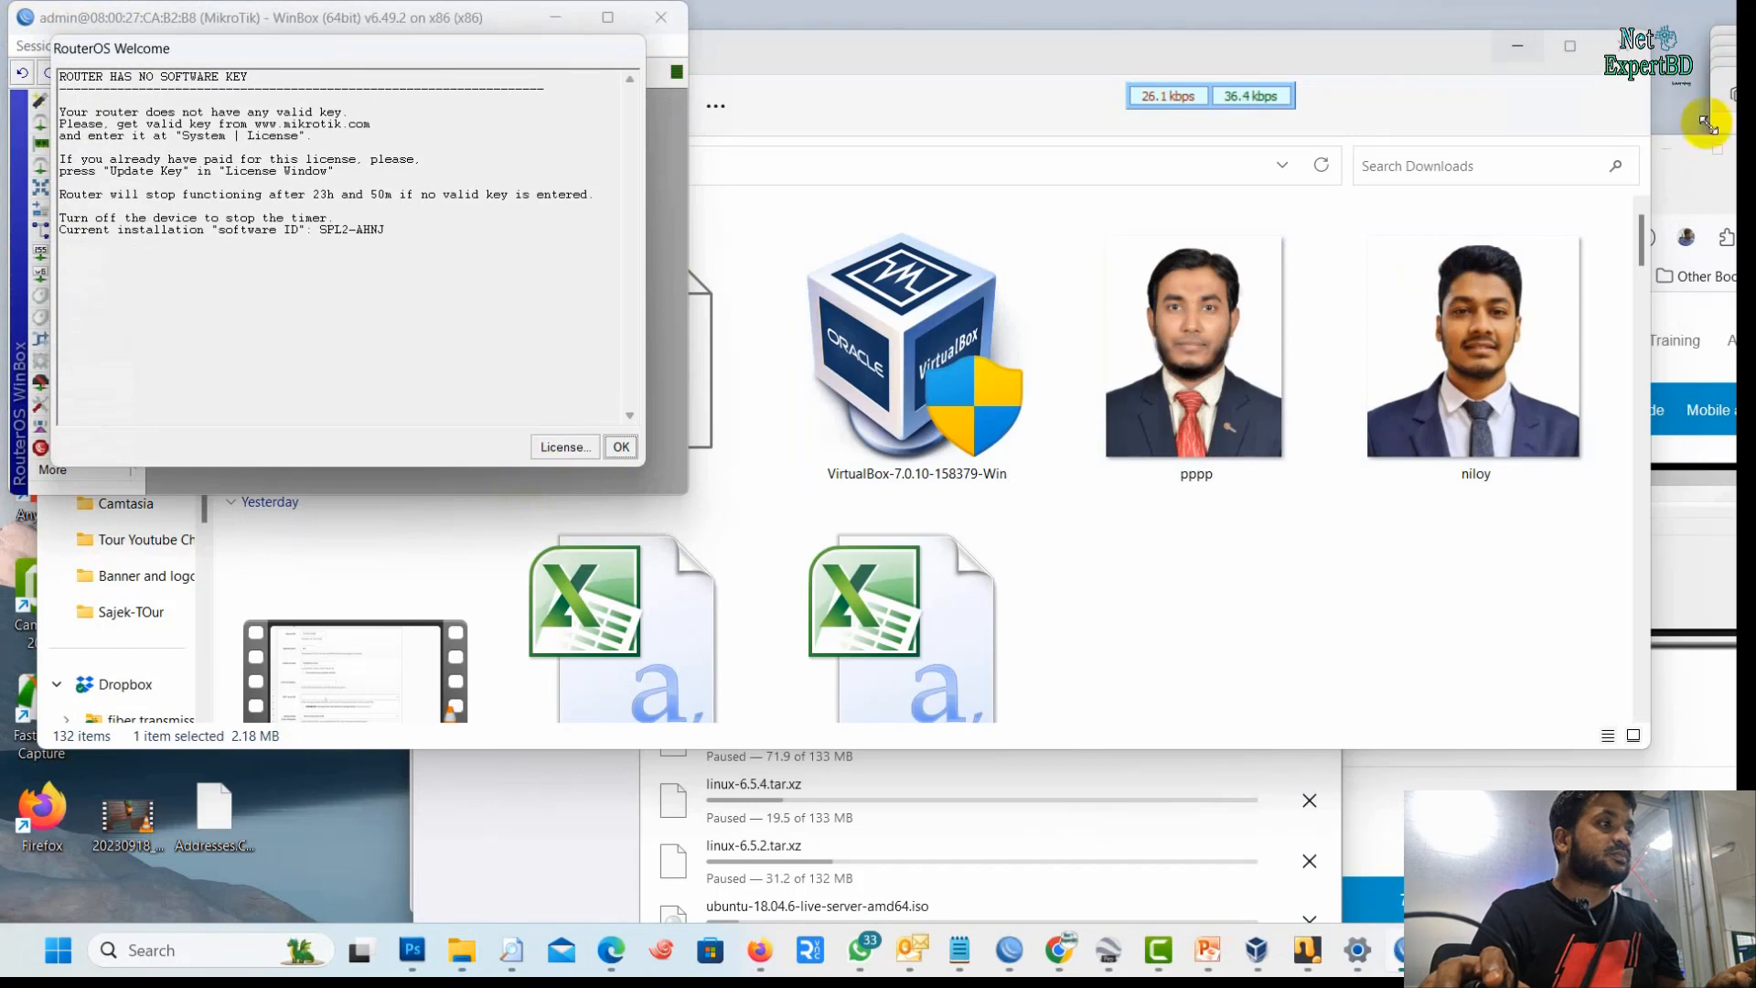
# Minimize the Downloads folder, dismiss the RouterOS welcome notice, and open the router's package list in a maximized WinBox window
pyautogui.click(1518, 46)
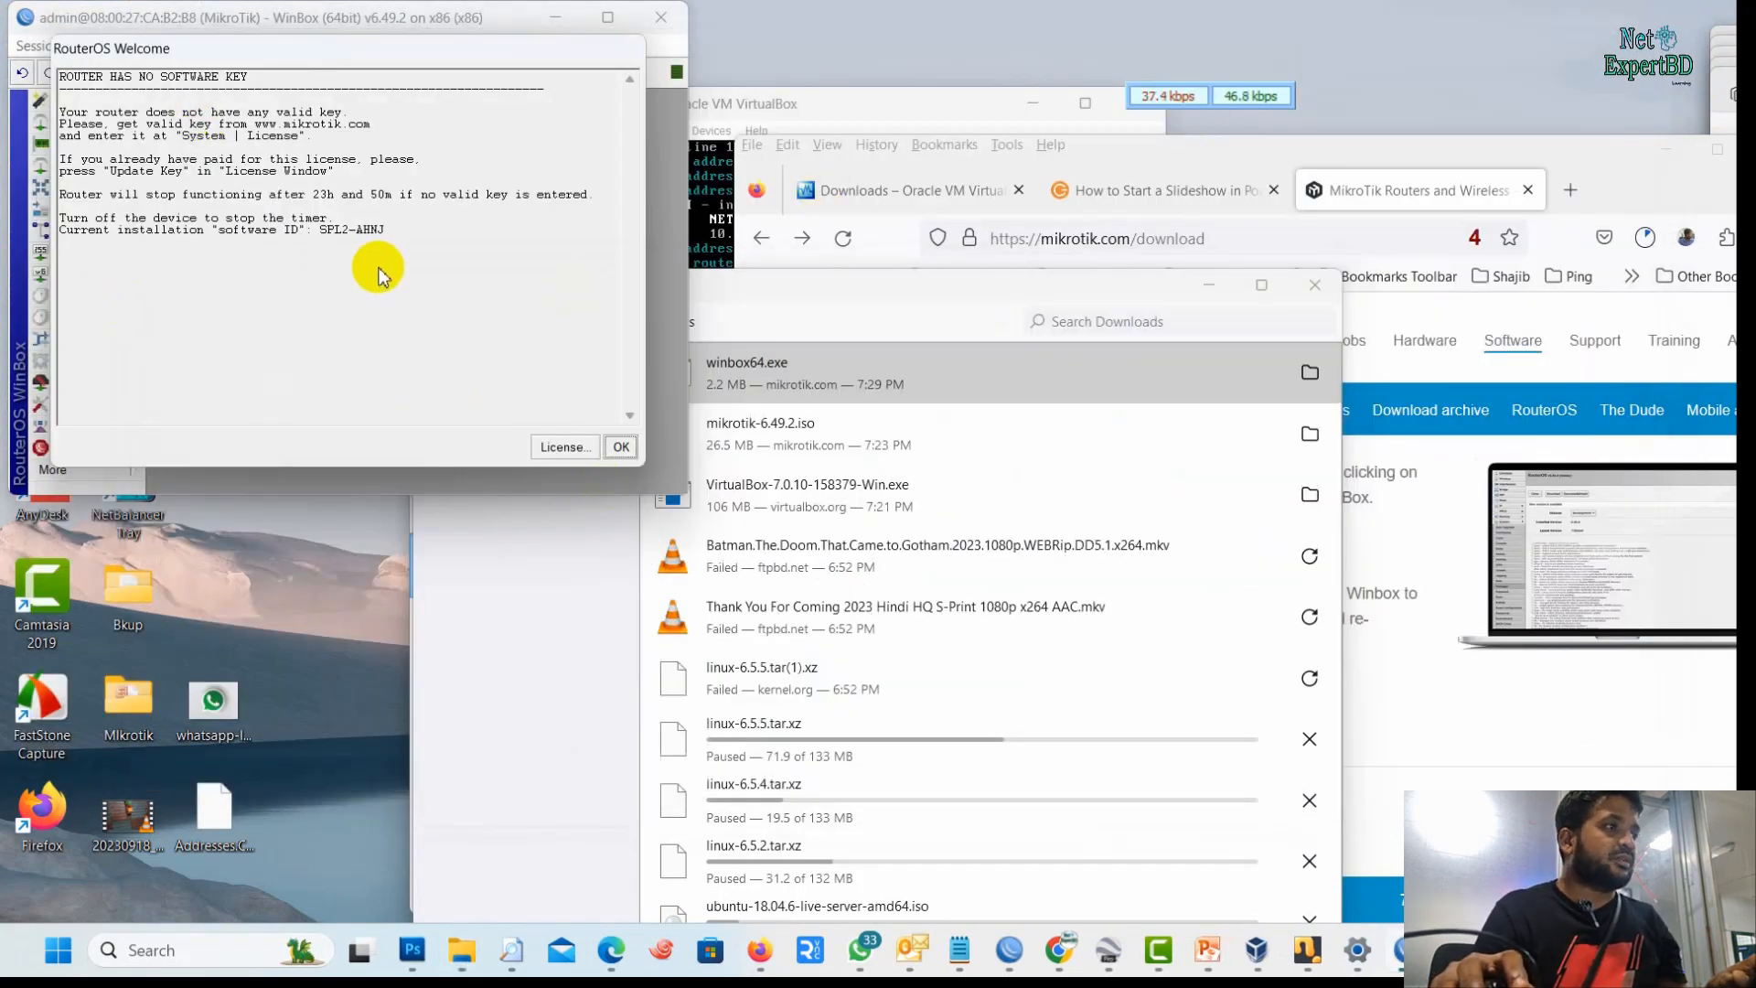
pyautogui.click(620, 449)
pyautogui.click(110, 361)
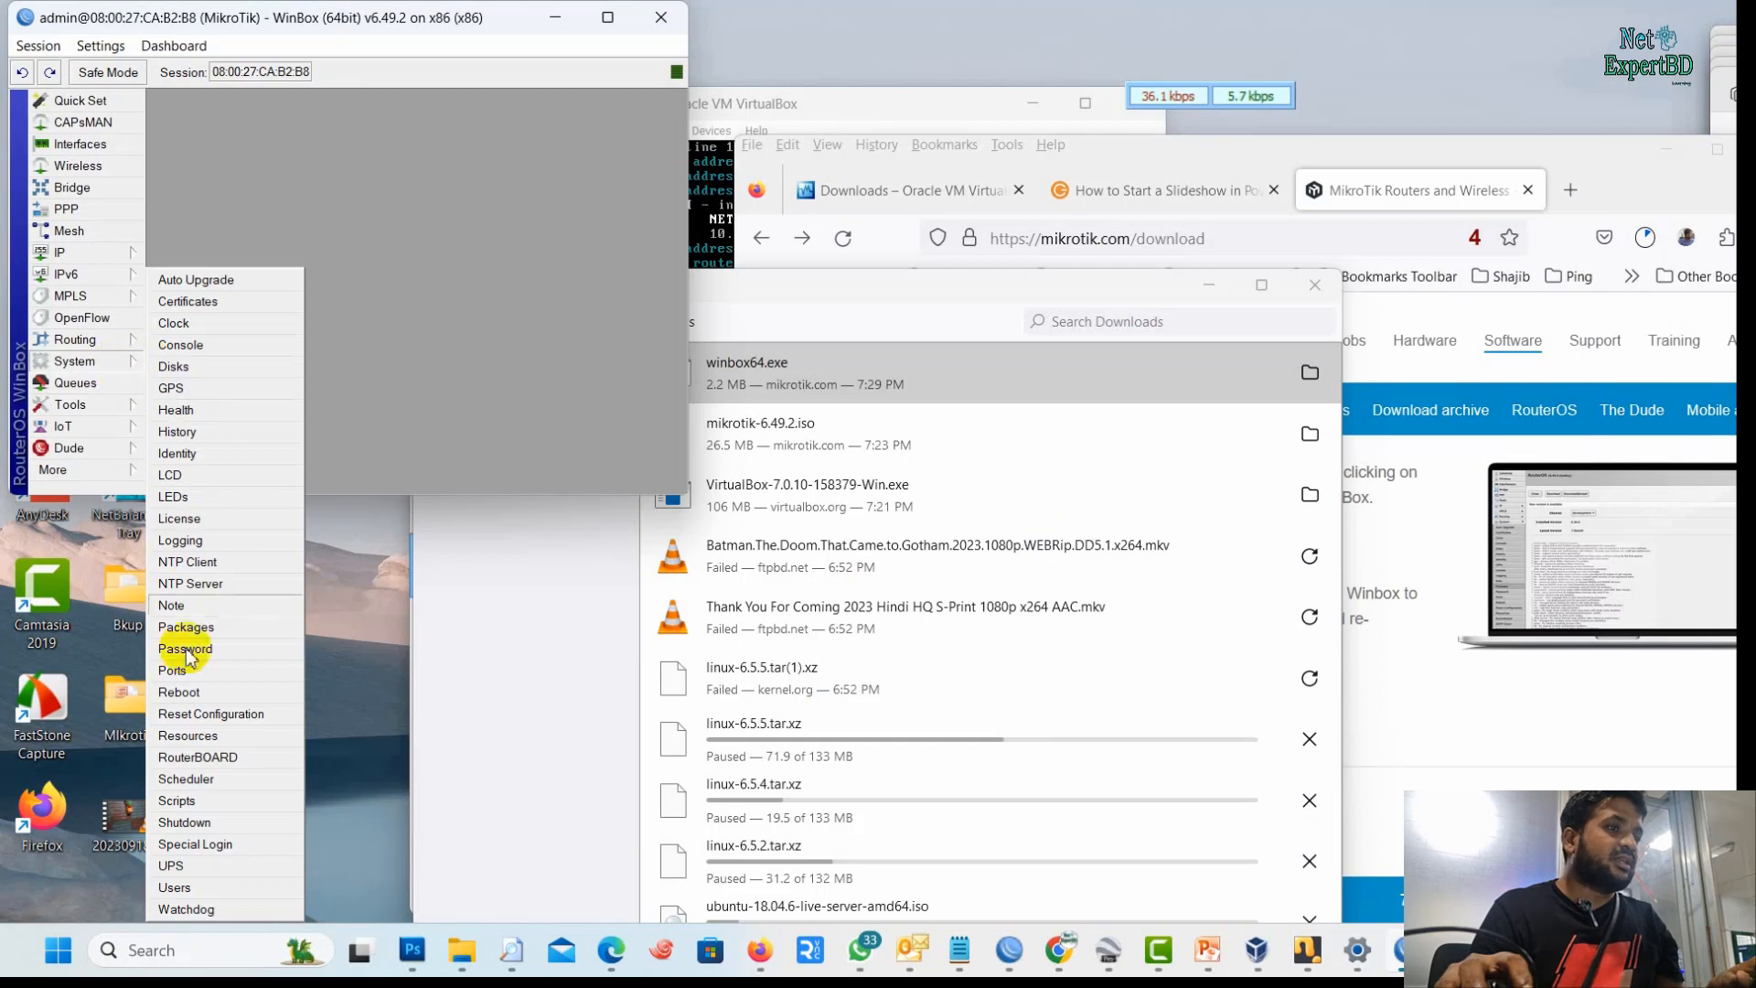
pyautogui.click(207, 629)
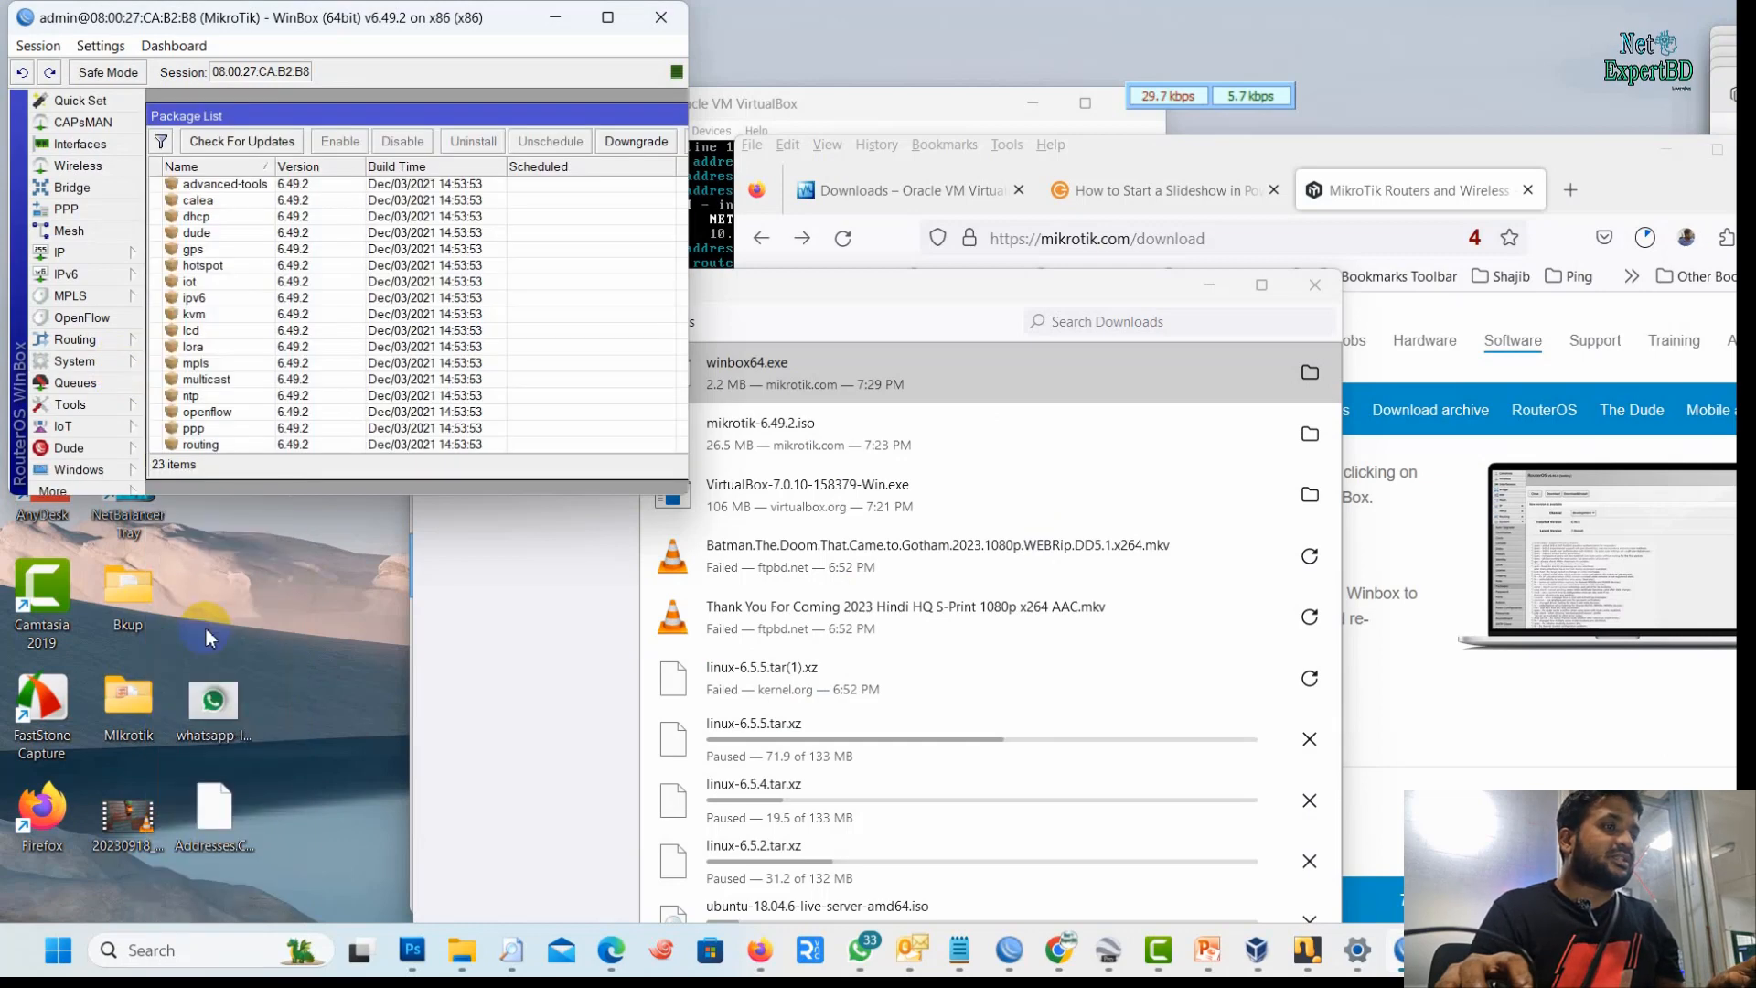
pyautogui.click(607, 17)
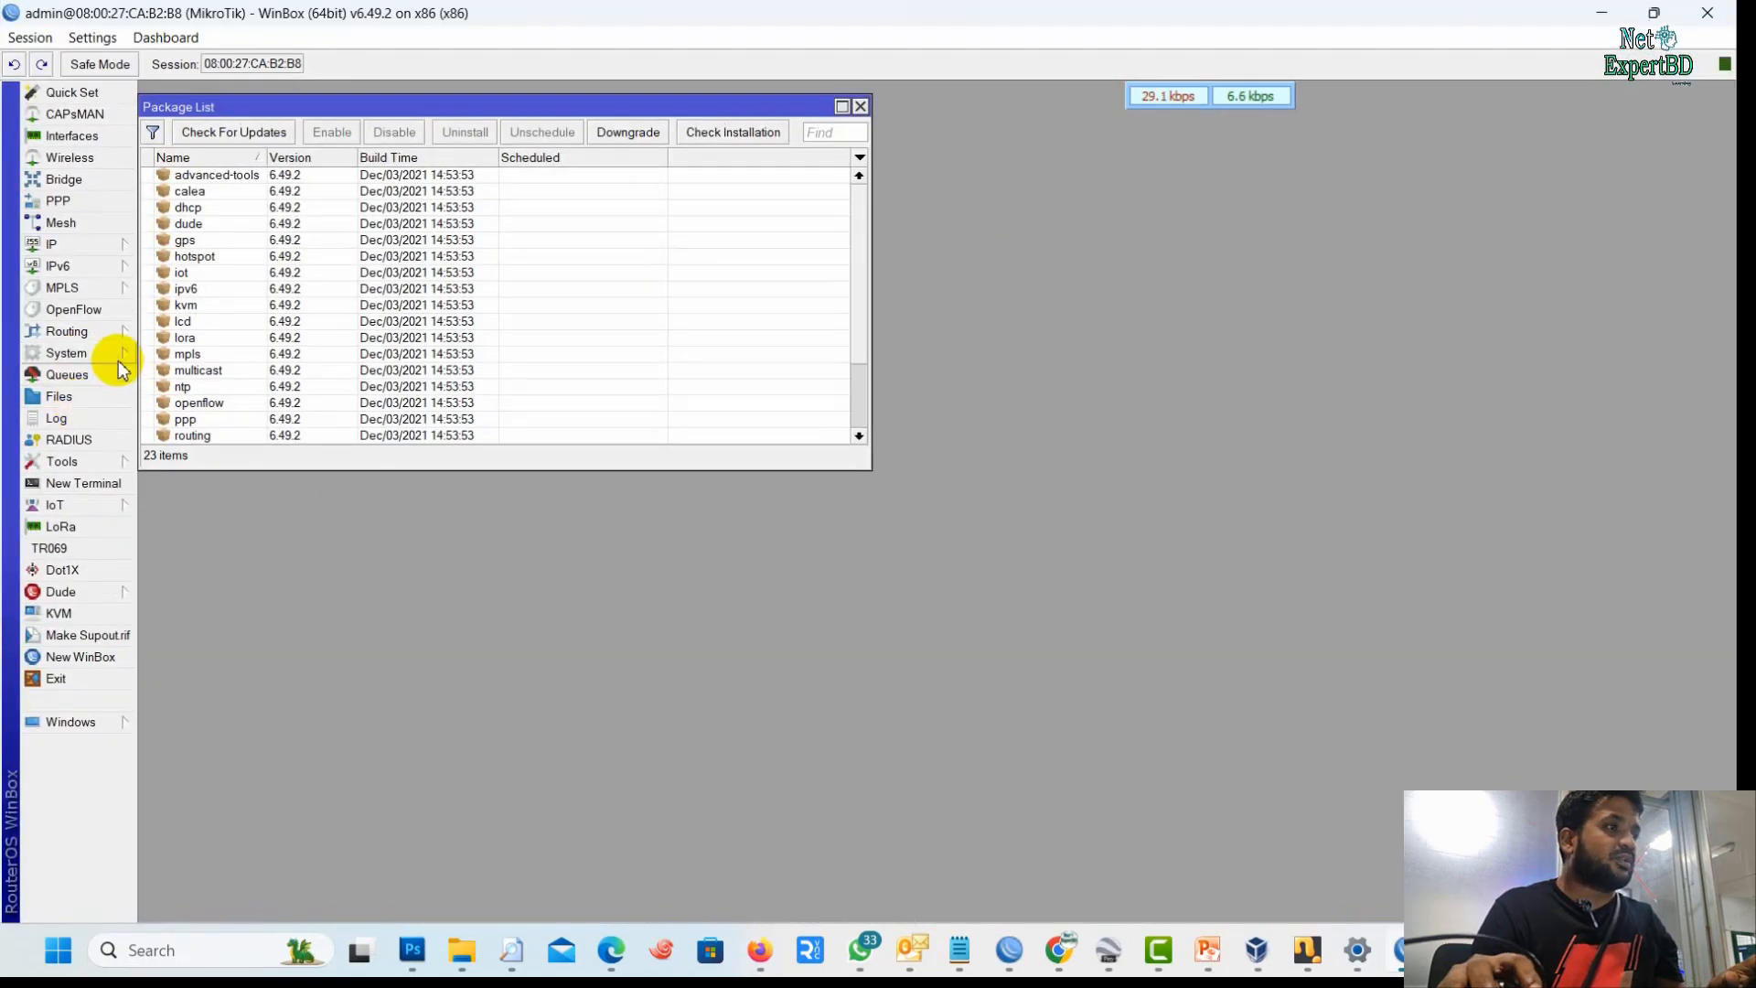
# Open the router's logging rules and its license details, examine the license level, and close the license details
pyautogui.click(73, 353)
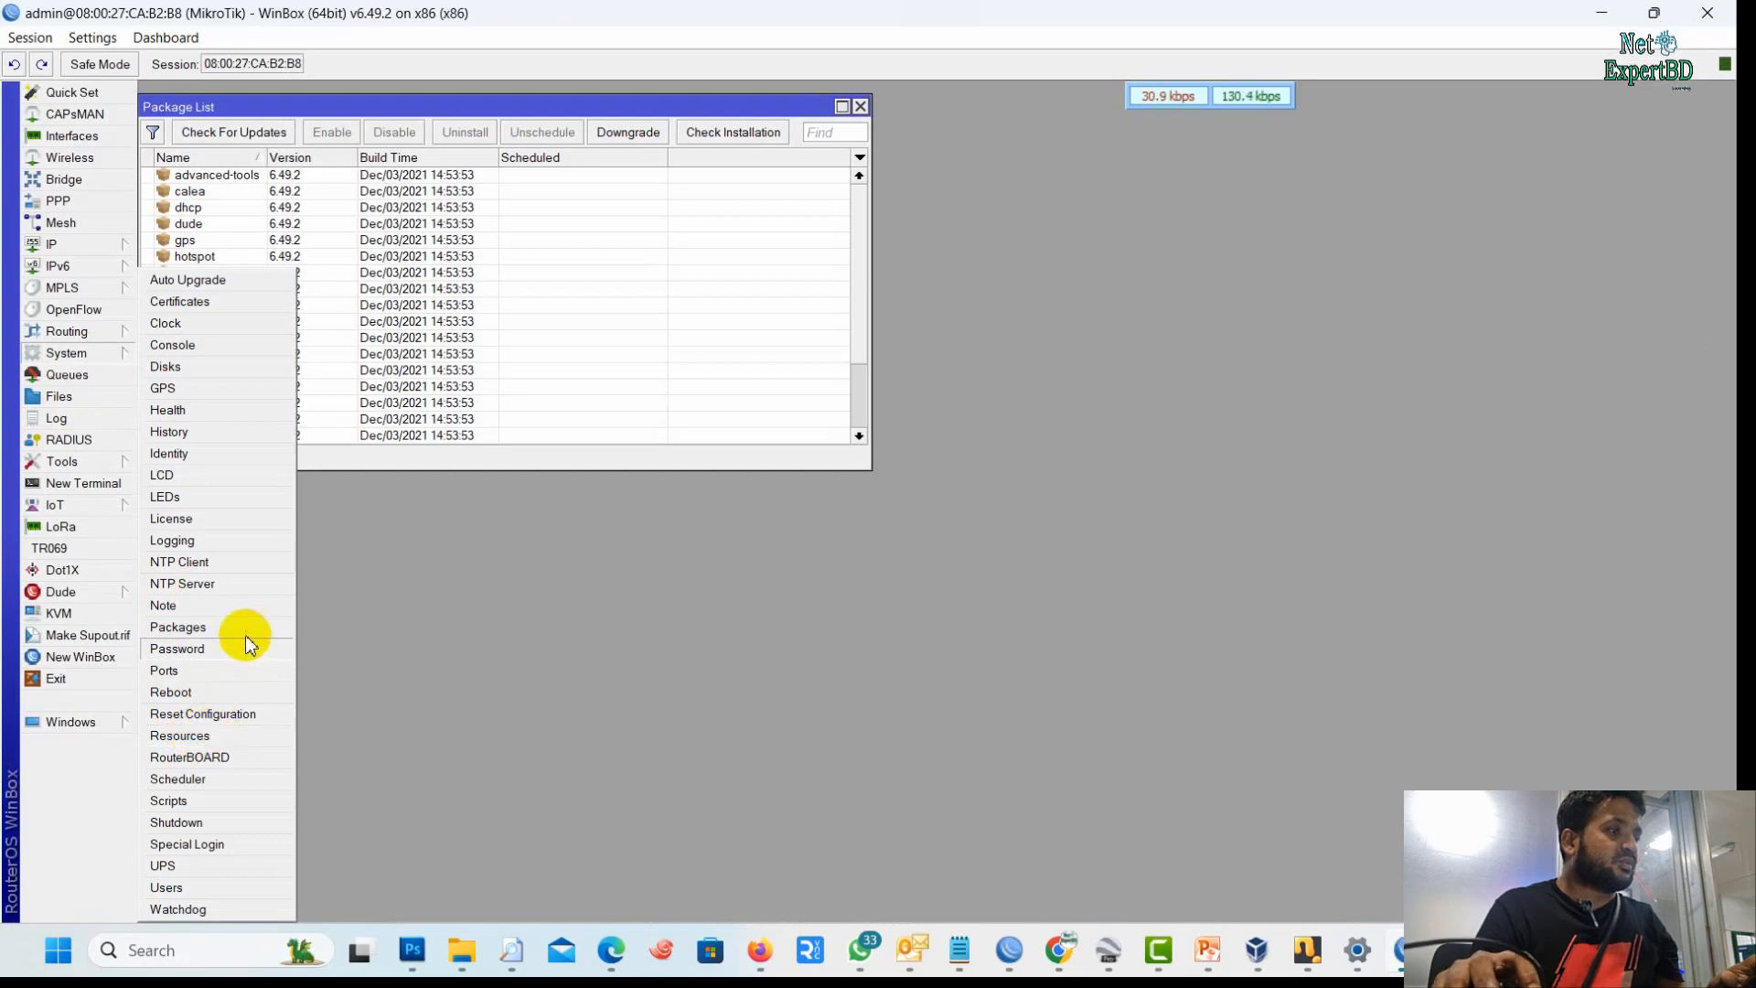
pyautogui.click(172, 540)
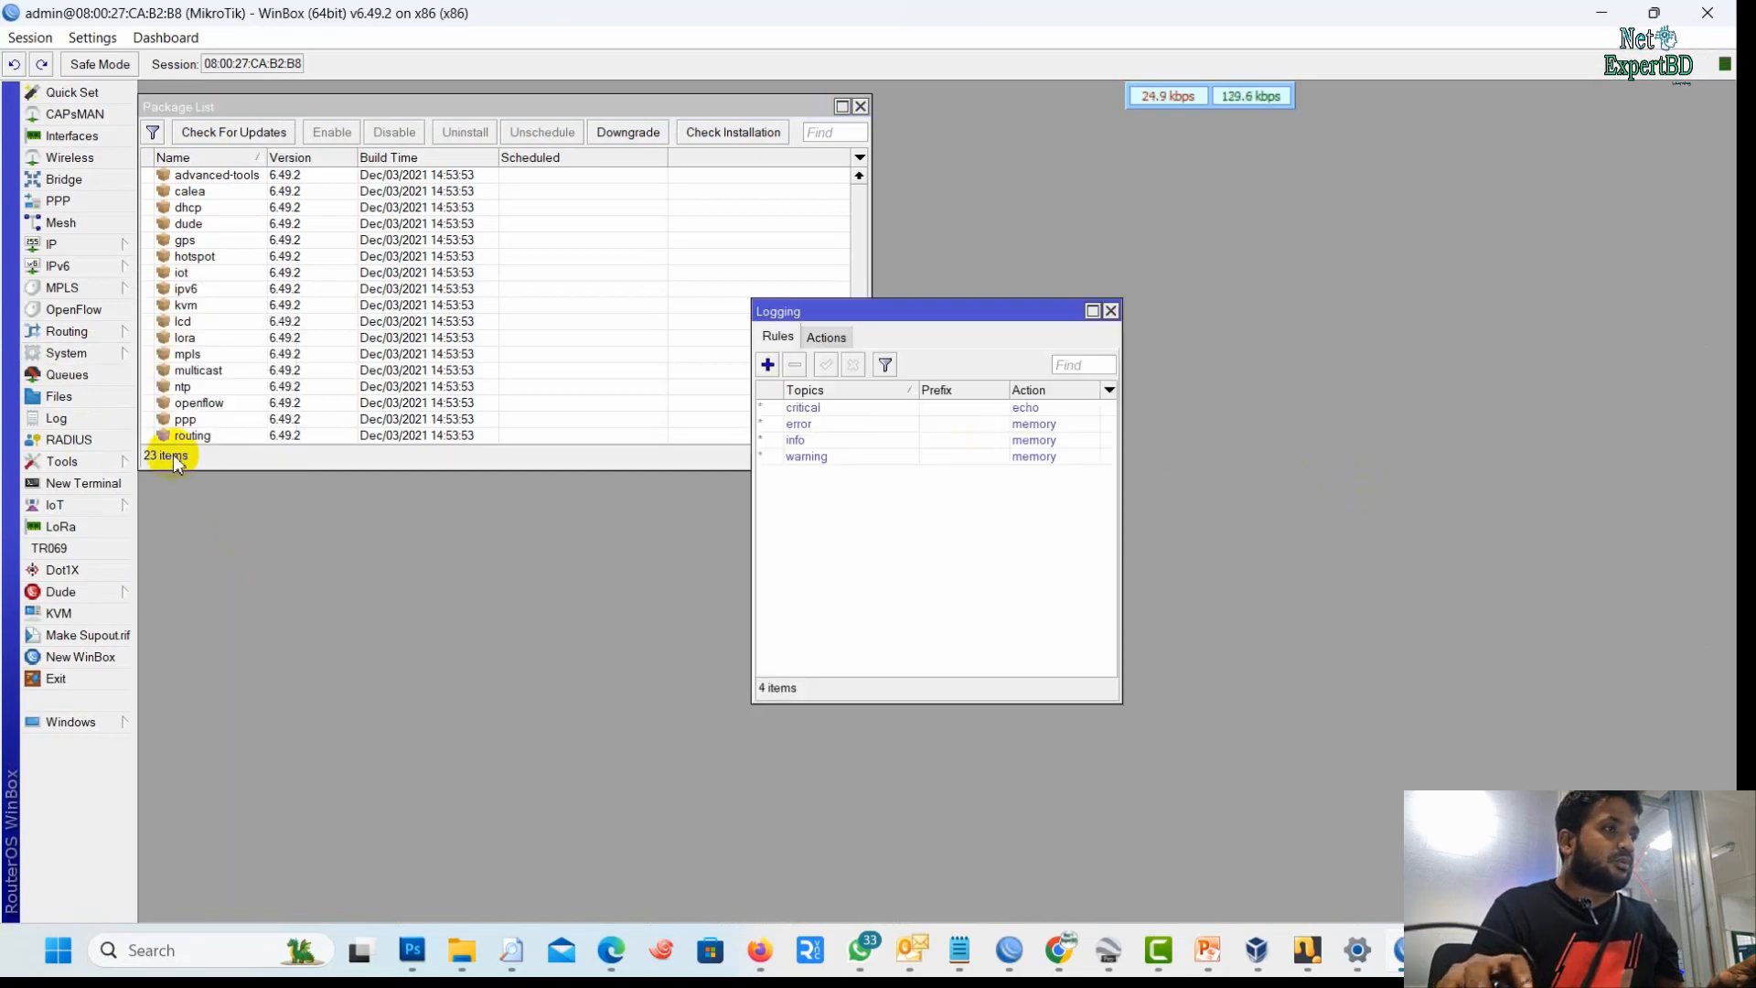
pyautogui.click(106, 356)
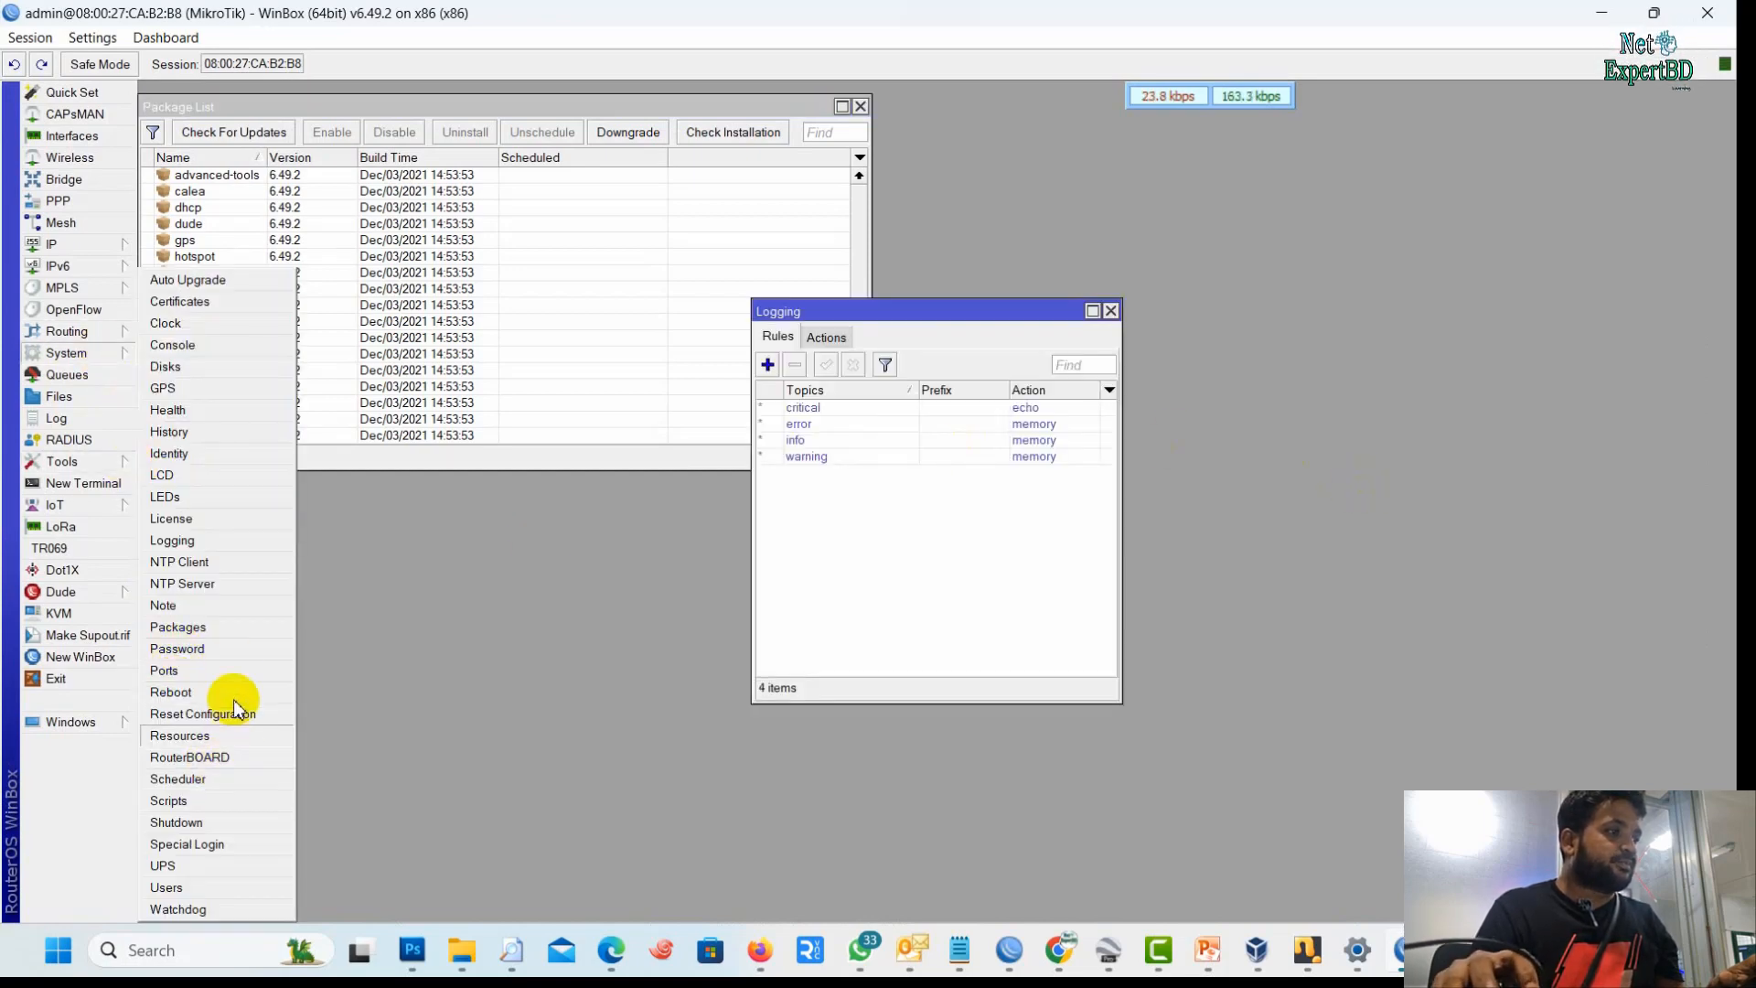
pyautogui.click(172, 519)
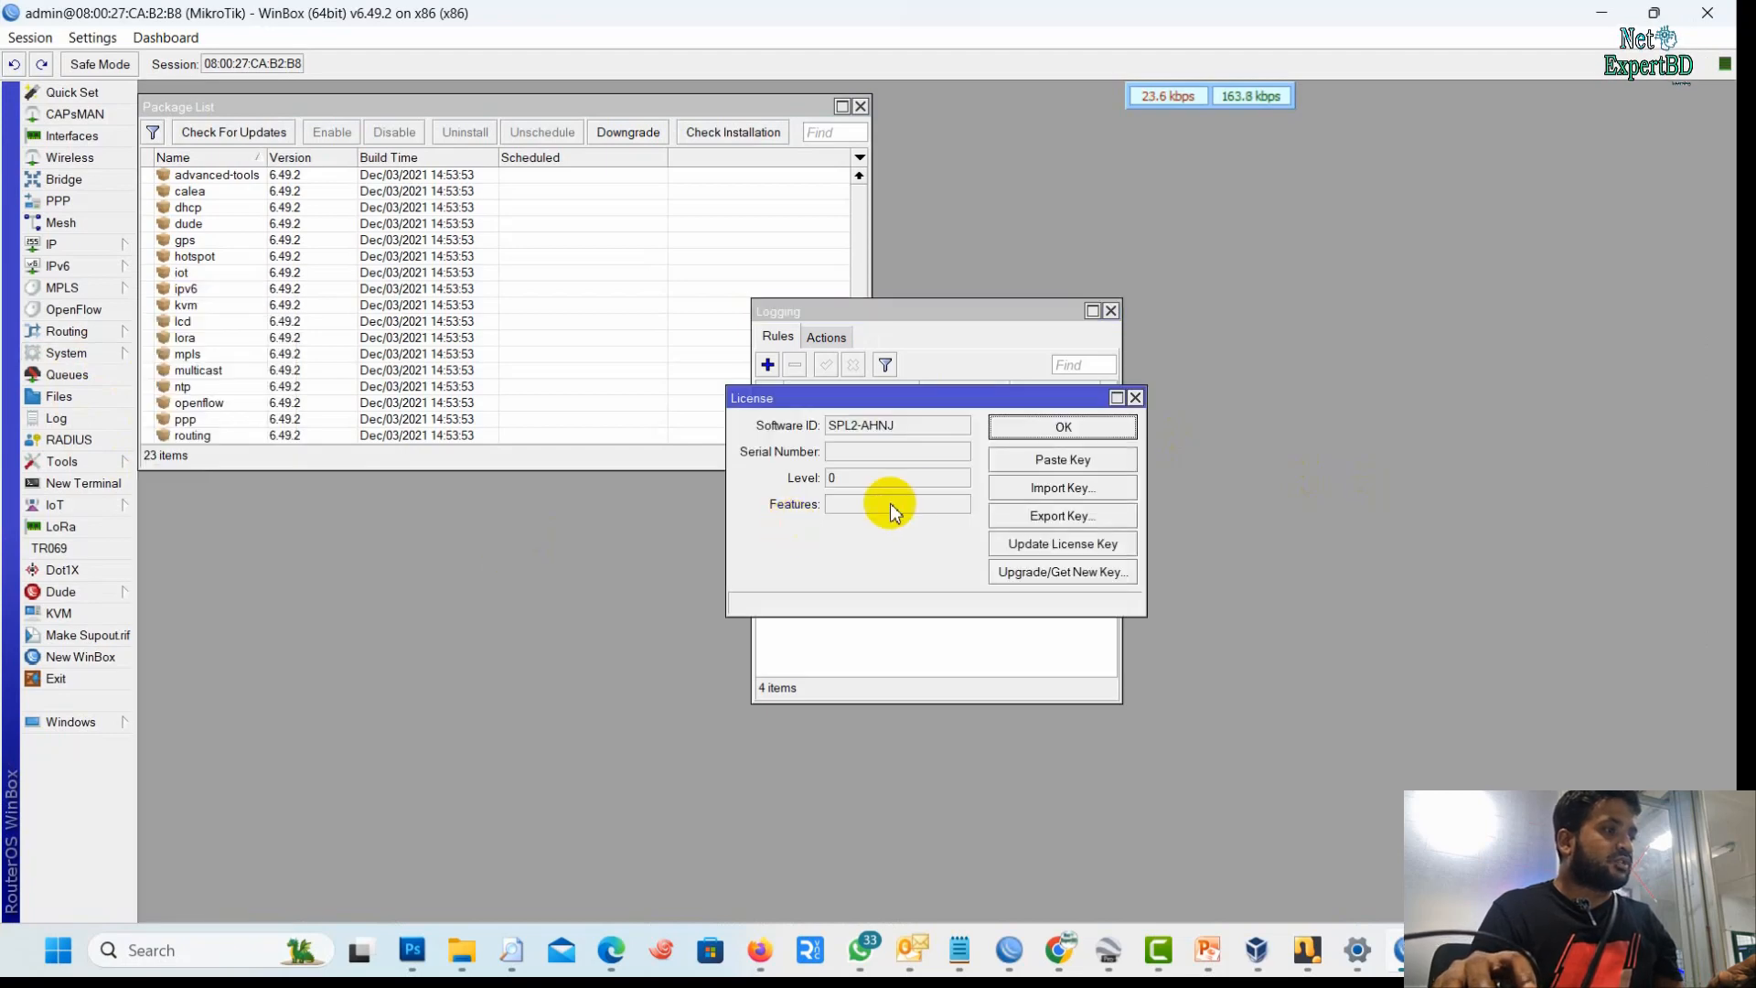
pyautogui.click(897, 477)
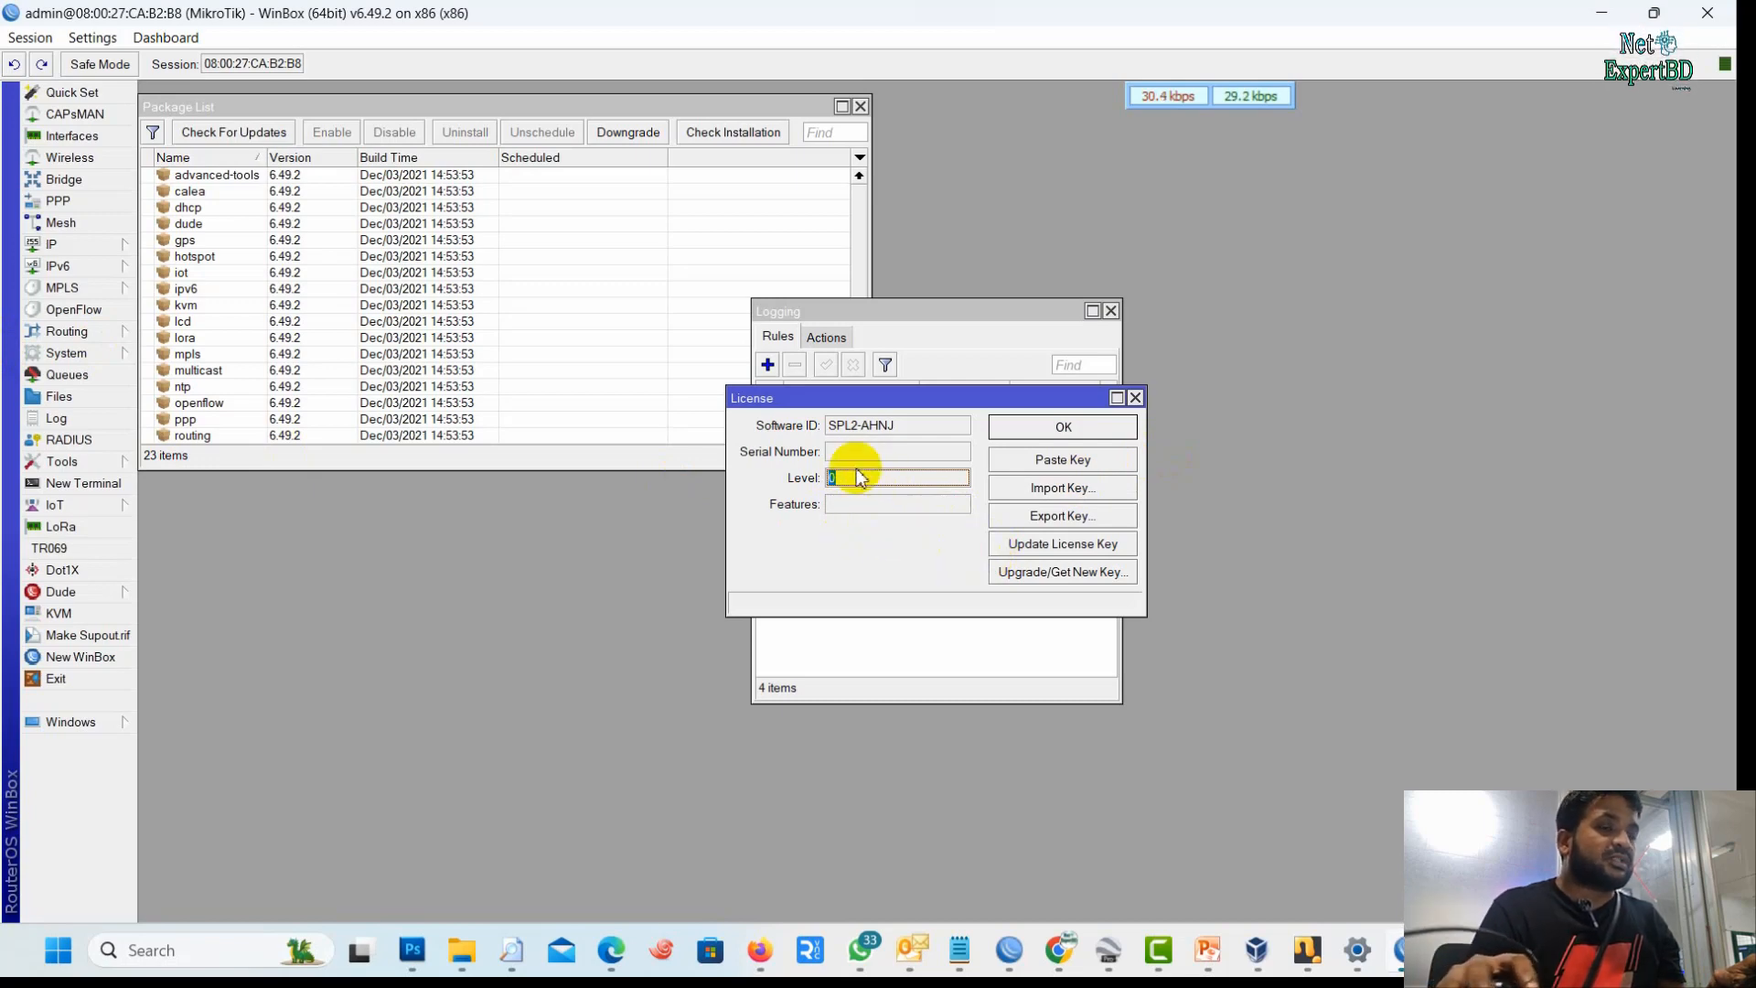
pyautogui.click(1063, 428)
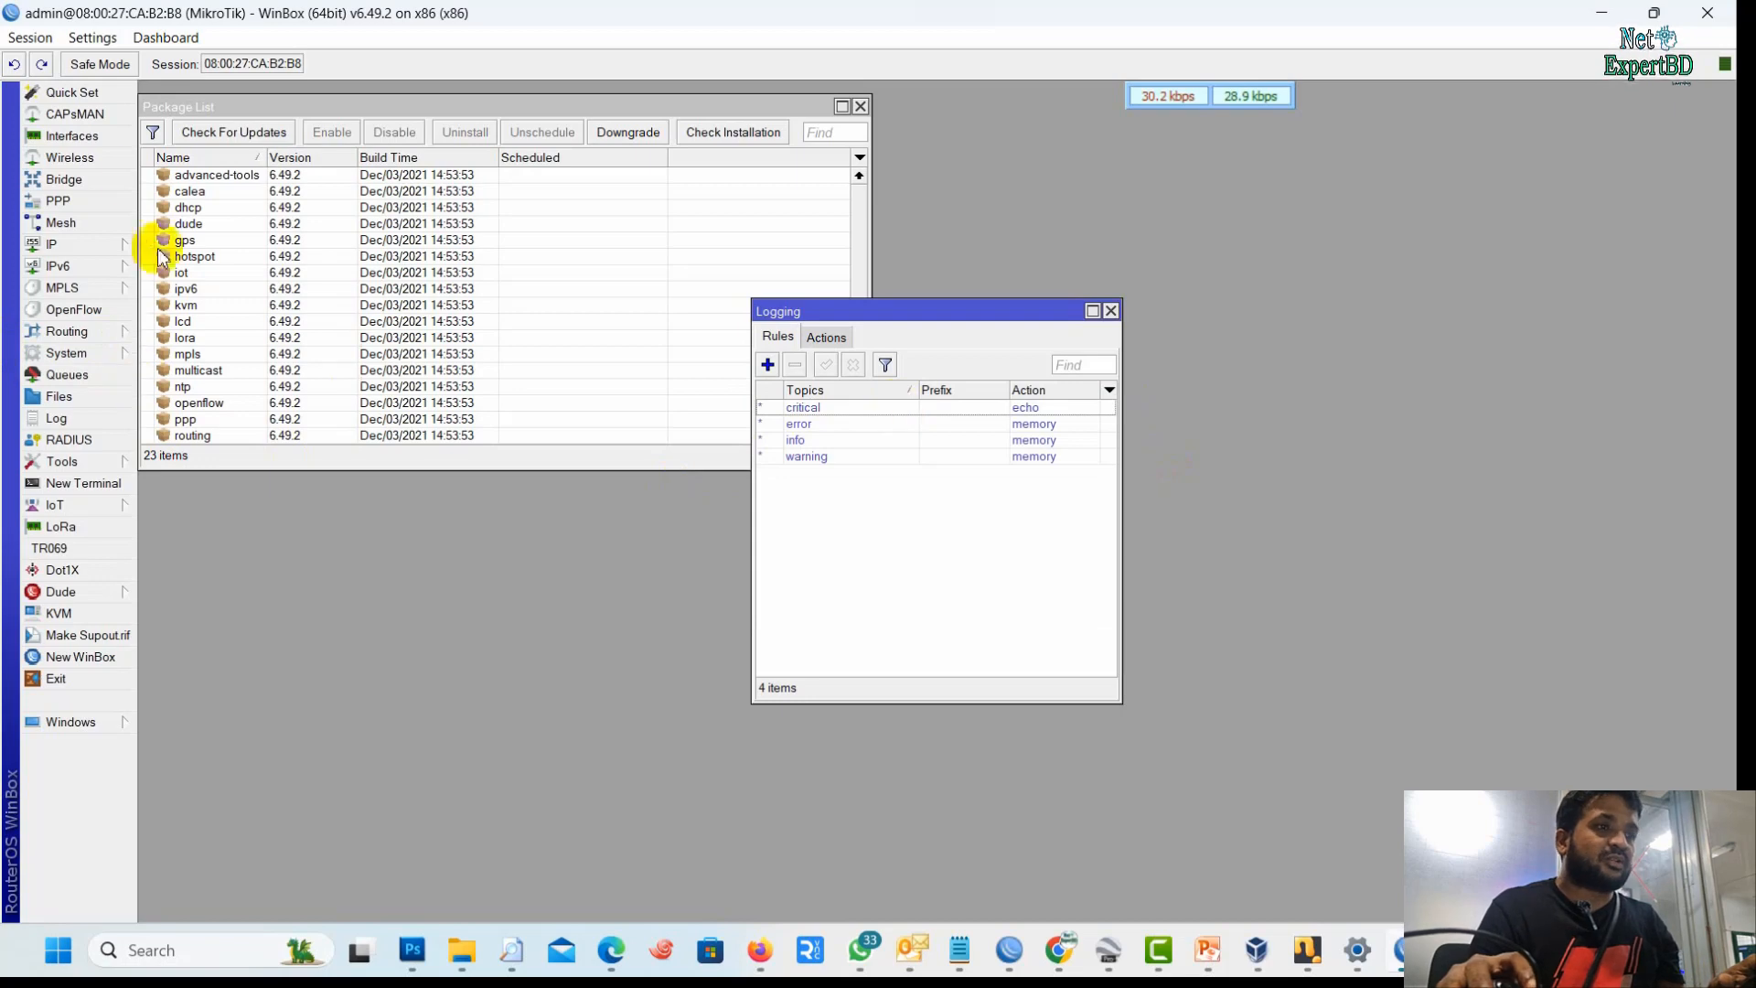
# Open the router's interface list, select ether1, and maximize the list inside WinBox
pyautogui.click(115, 137)
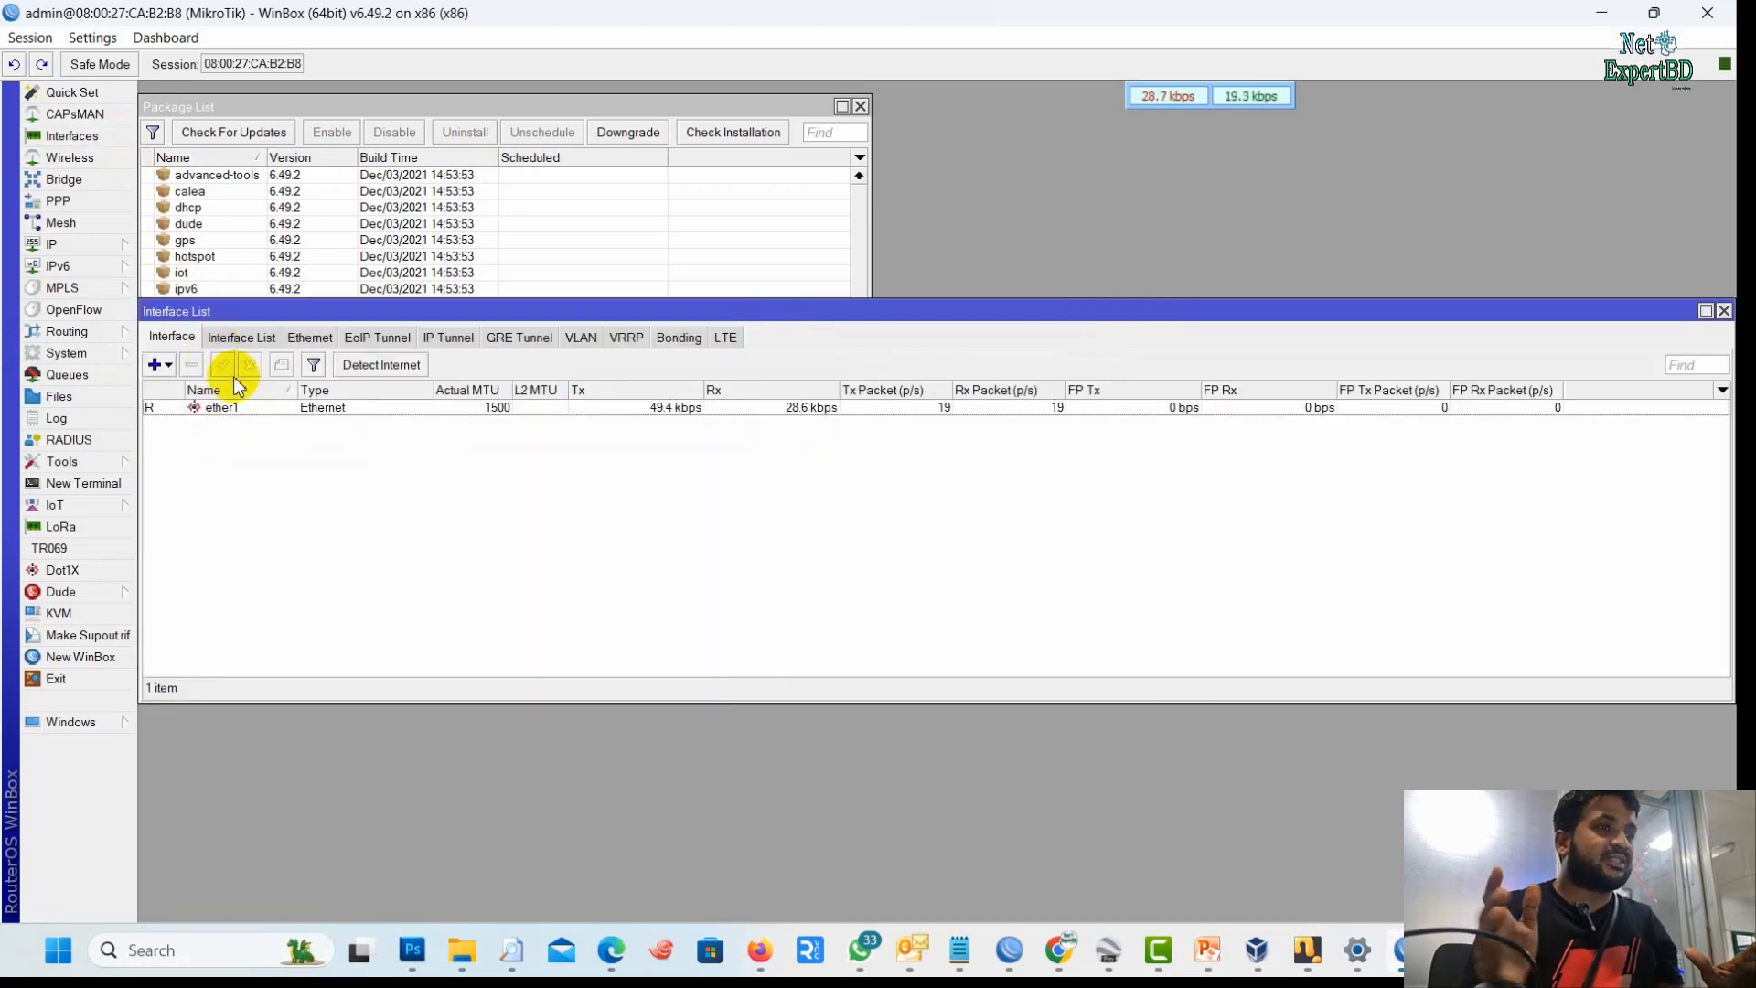
pyautogui.click(224, 410)
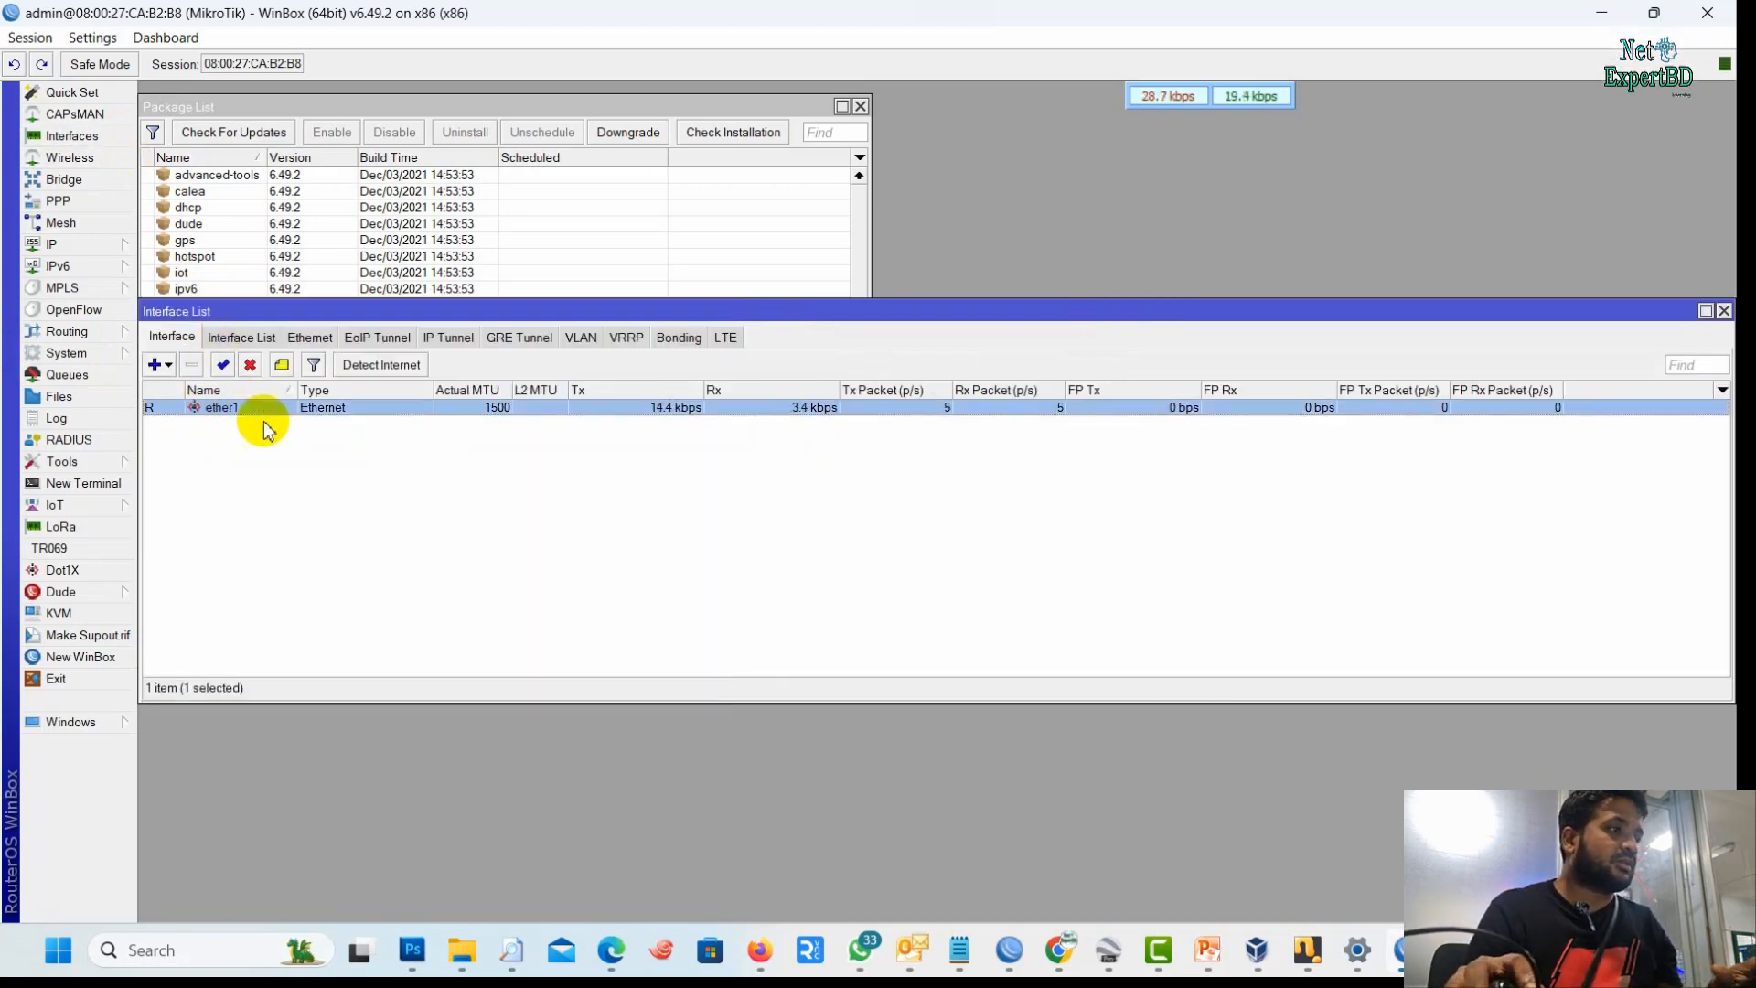
pyautogui.doubleClick(291, 314)
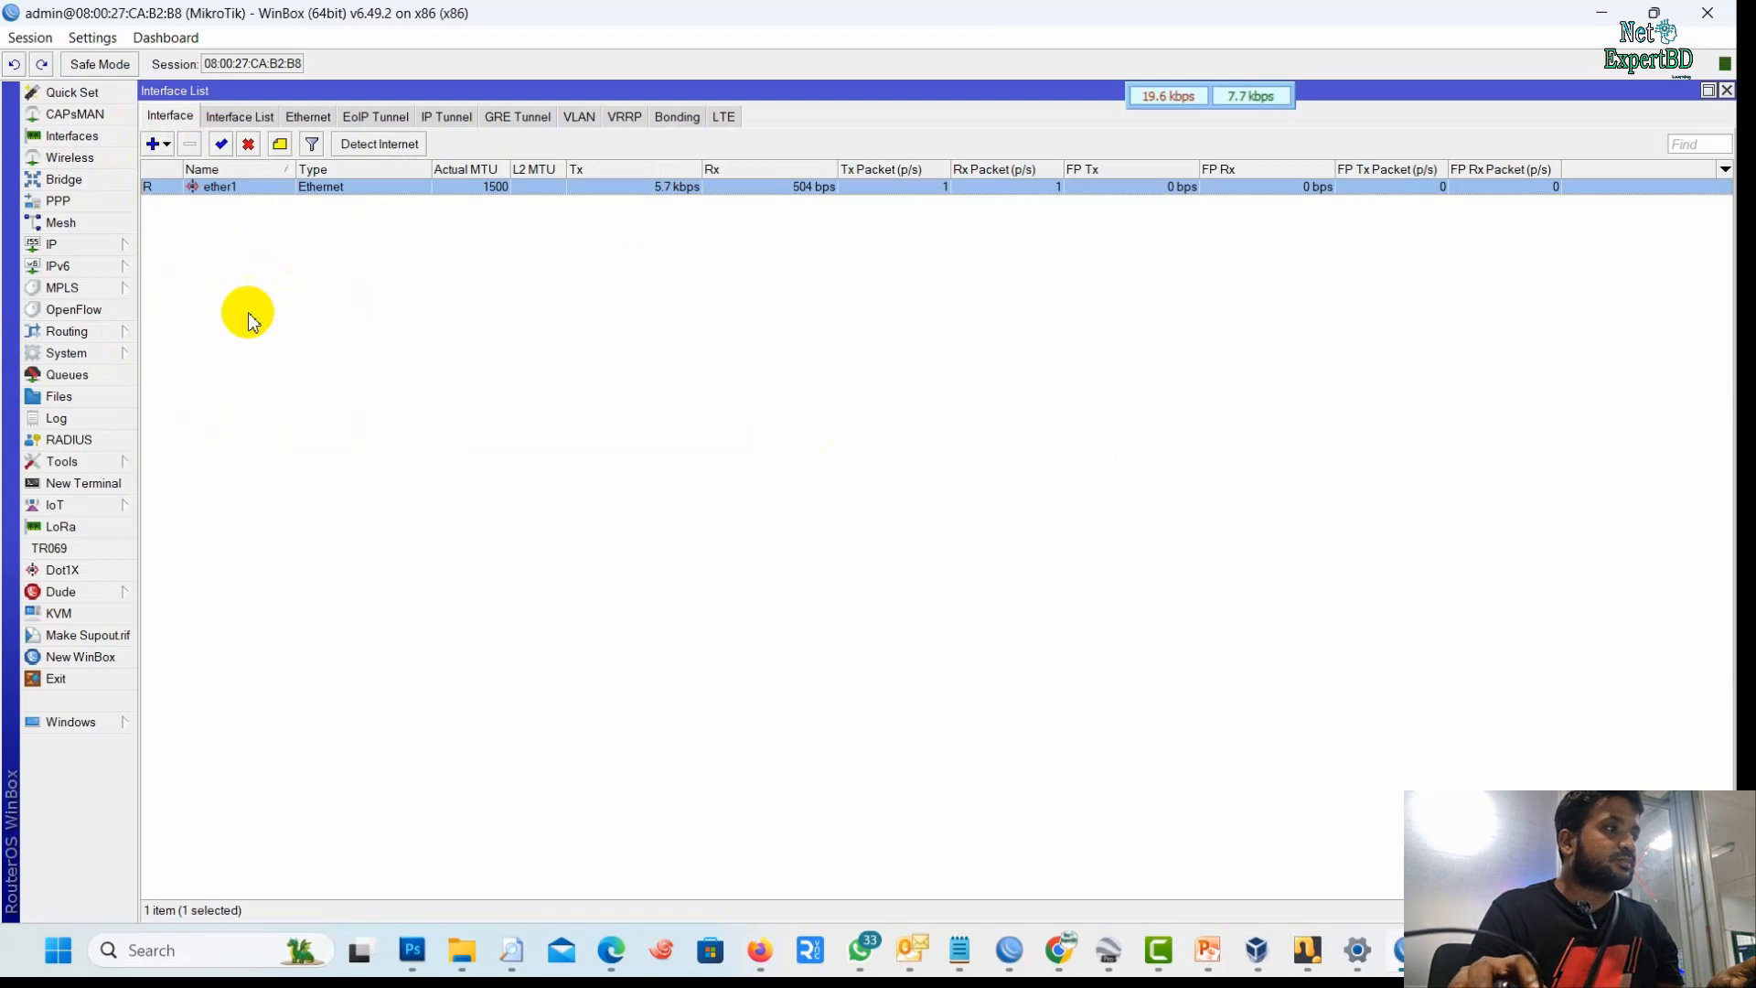
# Open the router's IP address list and route list, and examine the ether1 address and the default route
pyautogui.click(113, 245)
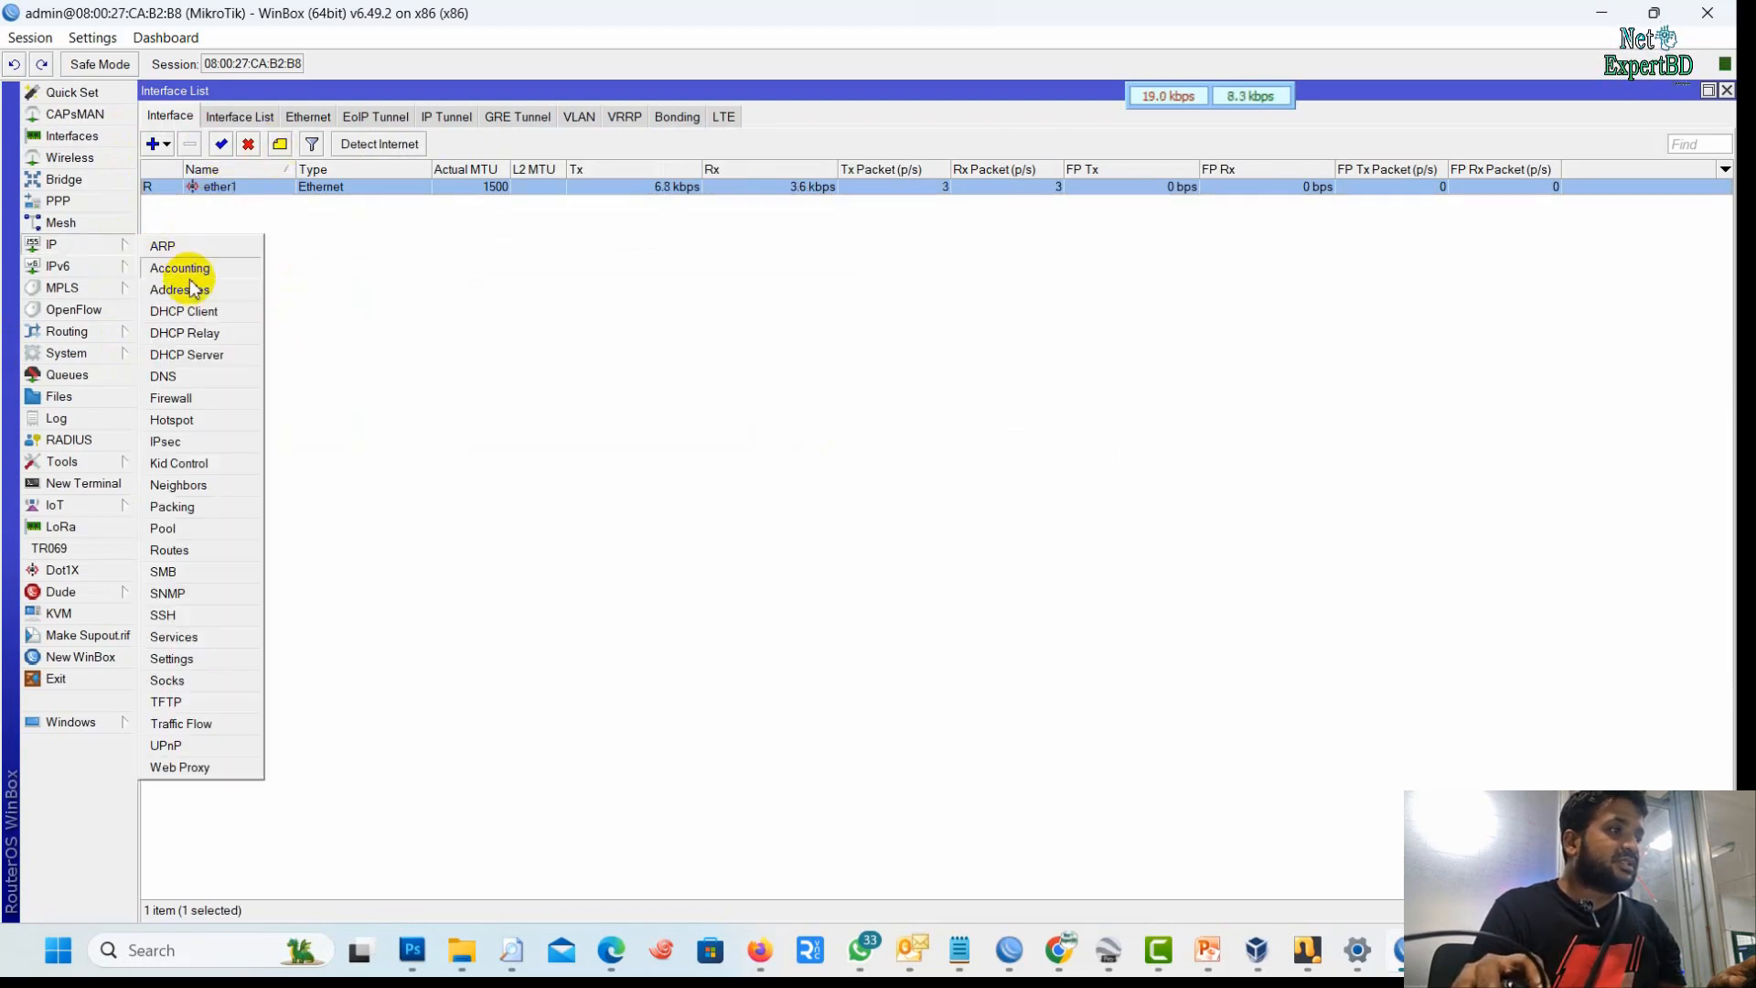
pyautogui.click(188, 289)
pyautogui.click(906, 395)
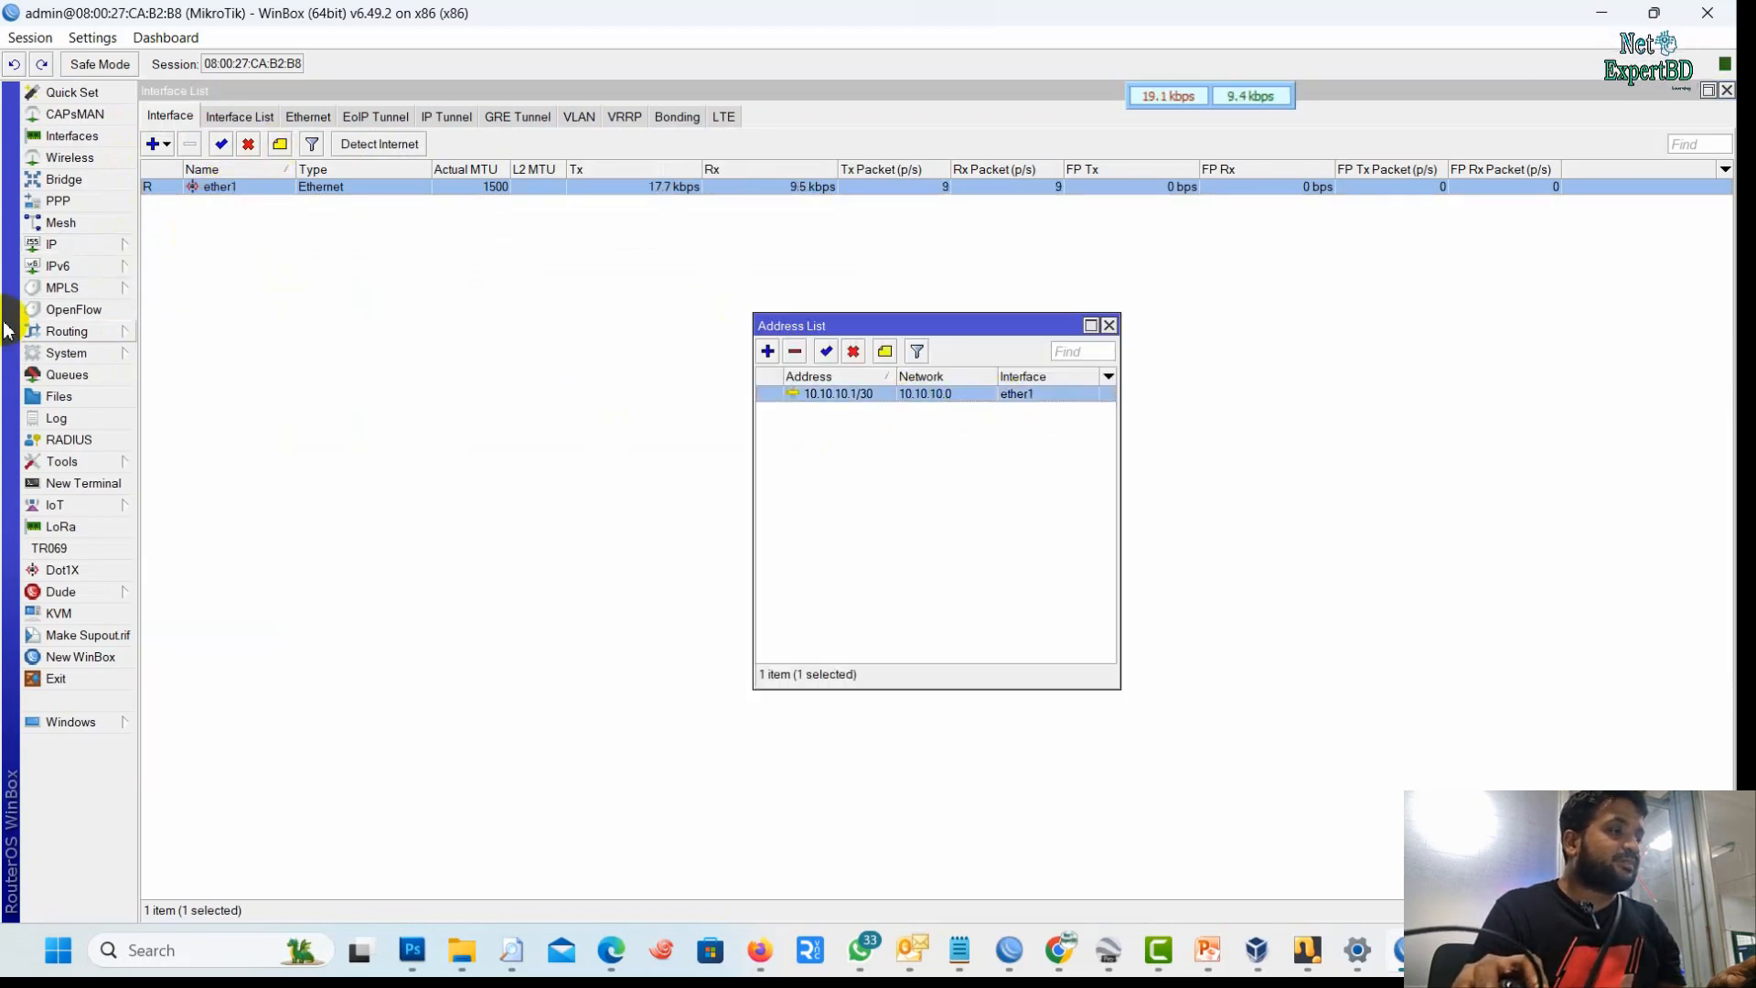
pyautogui.click(118, 244)
pyautogui.click(220, 550)
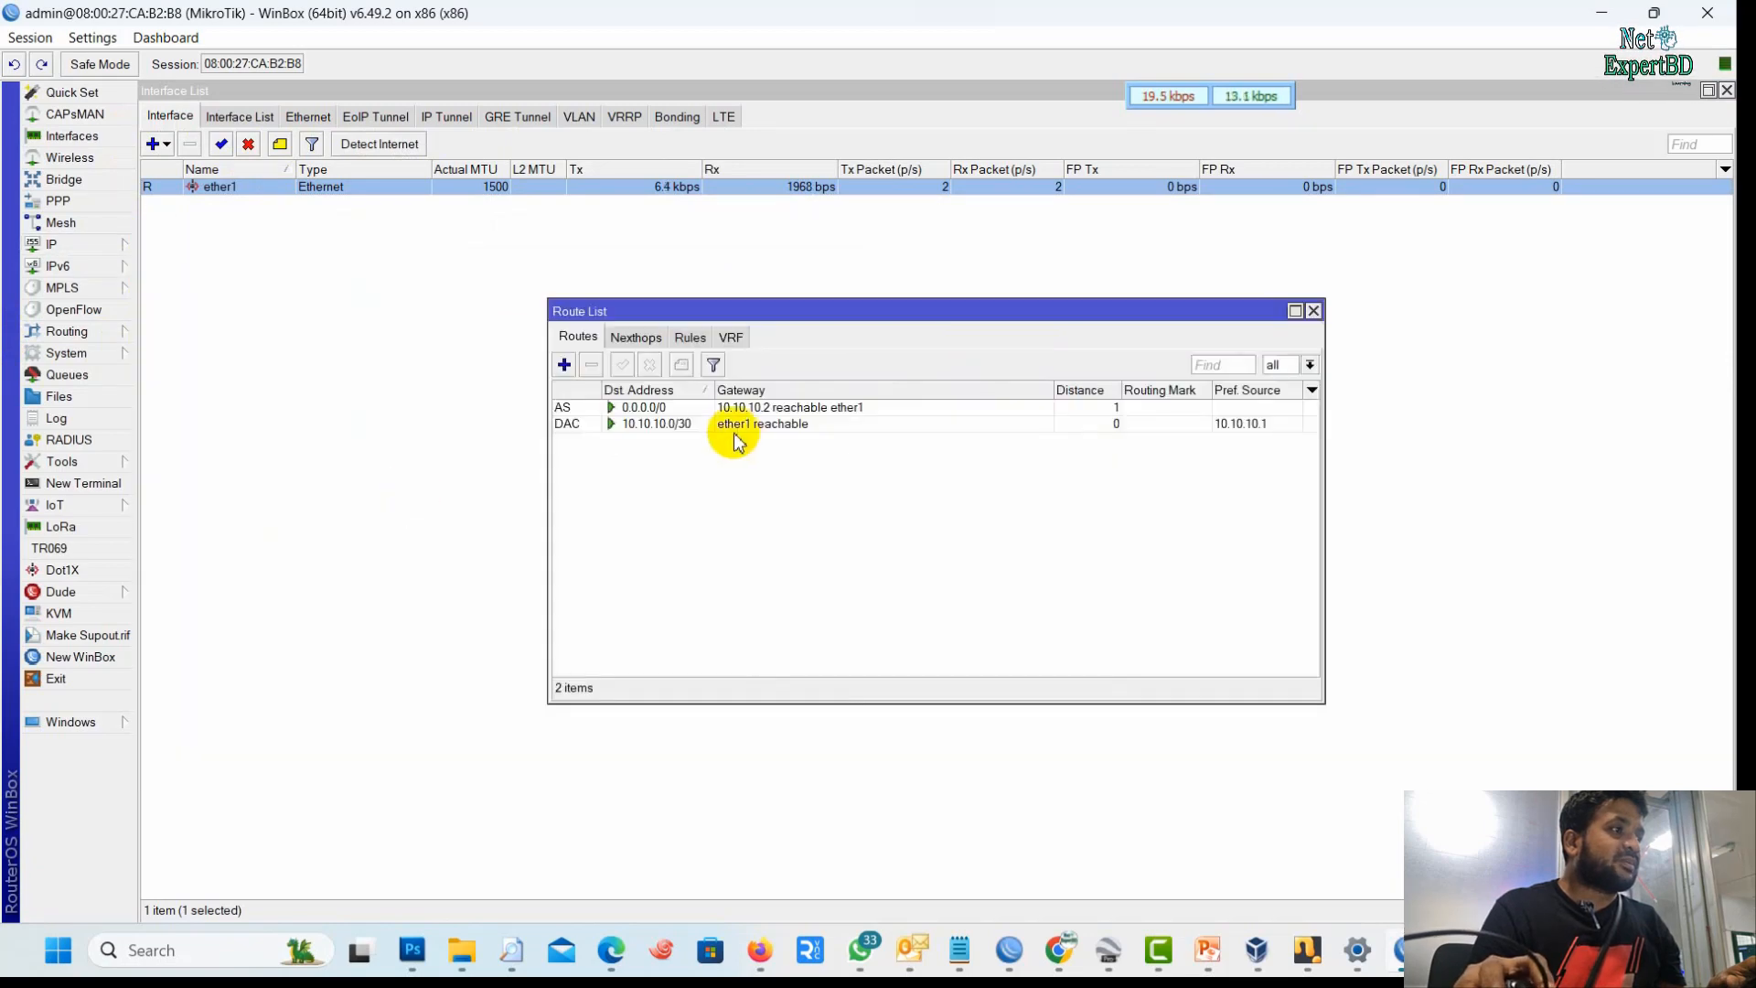
pyautogui.click(682, 411)
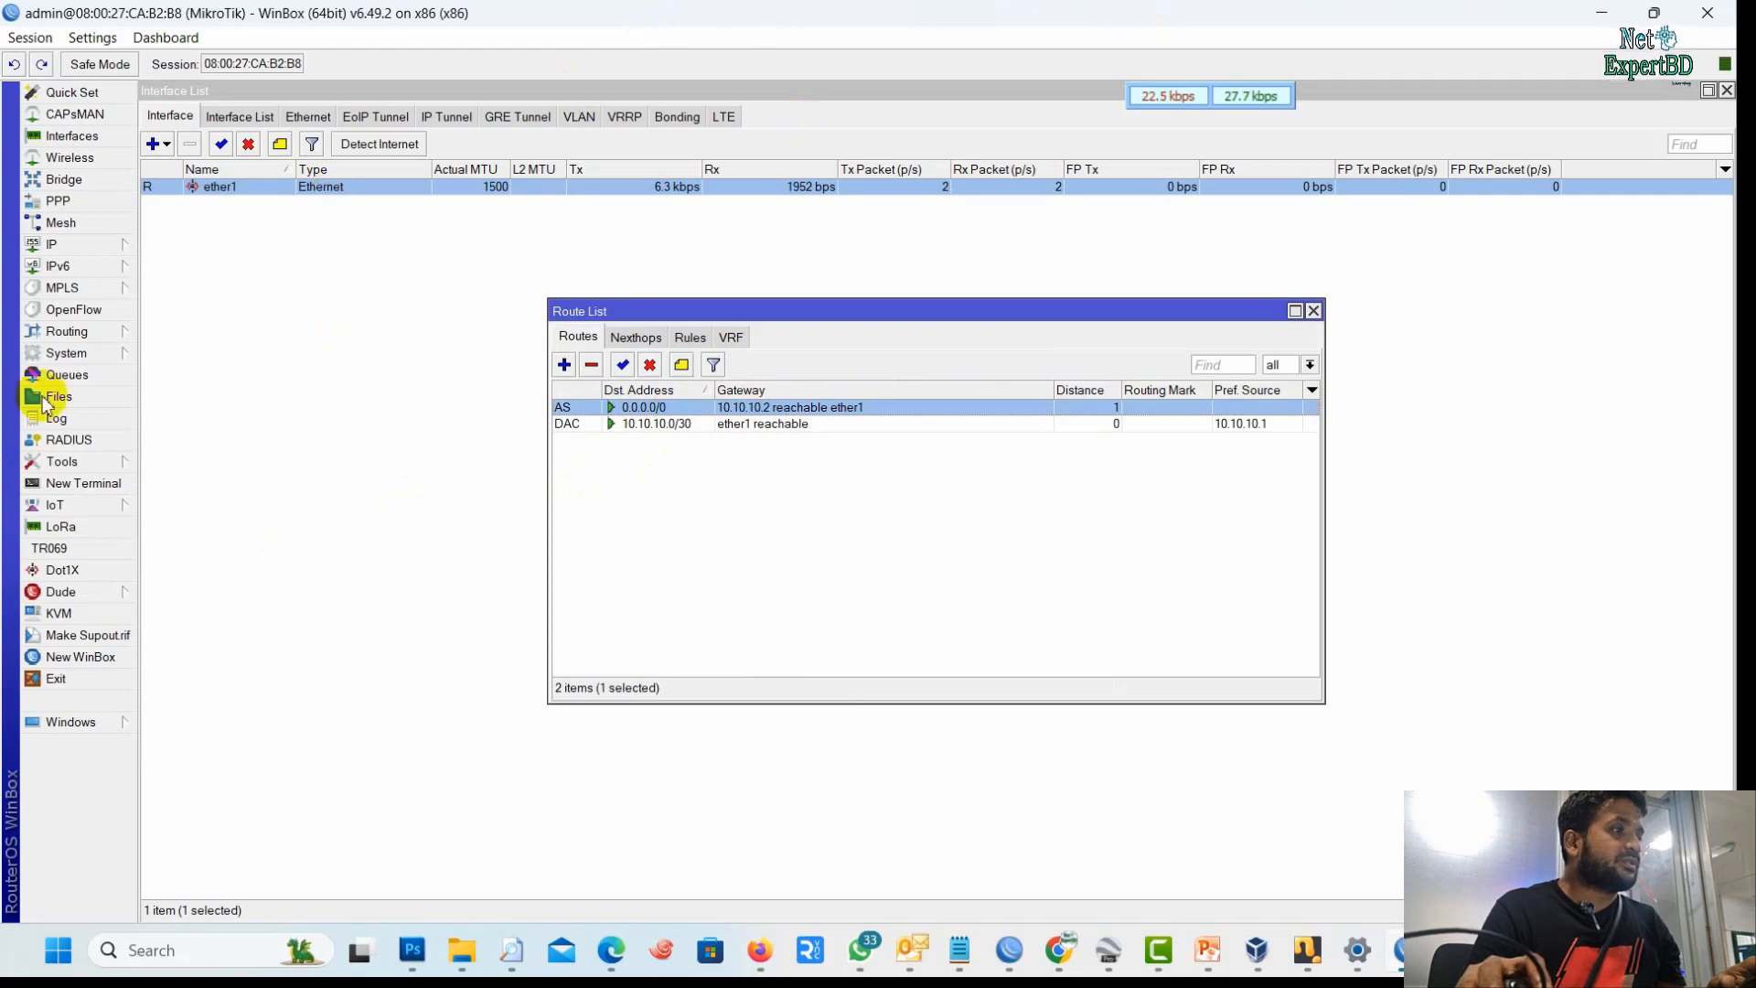
# Open the router's package list, return to the interface list, and reduce WinBox to a floating window
pyautogui.click(119, 353)
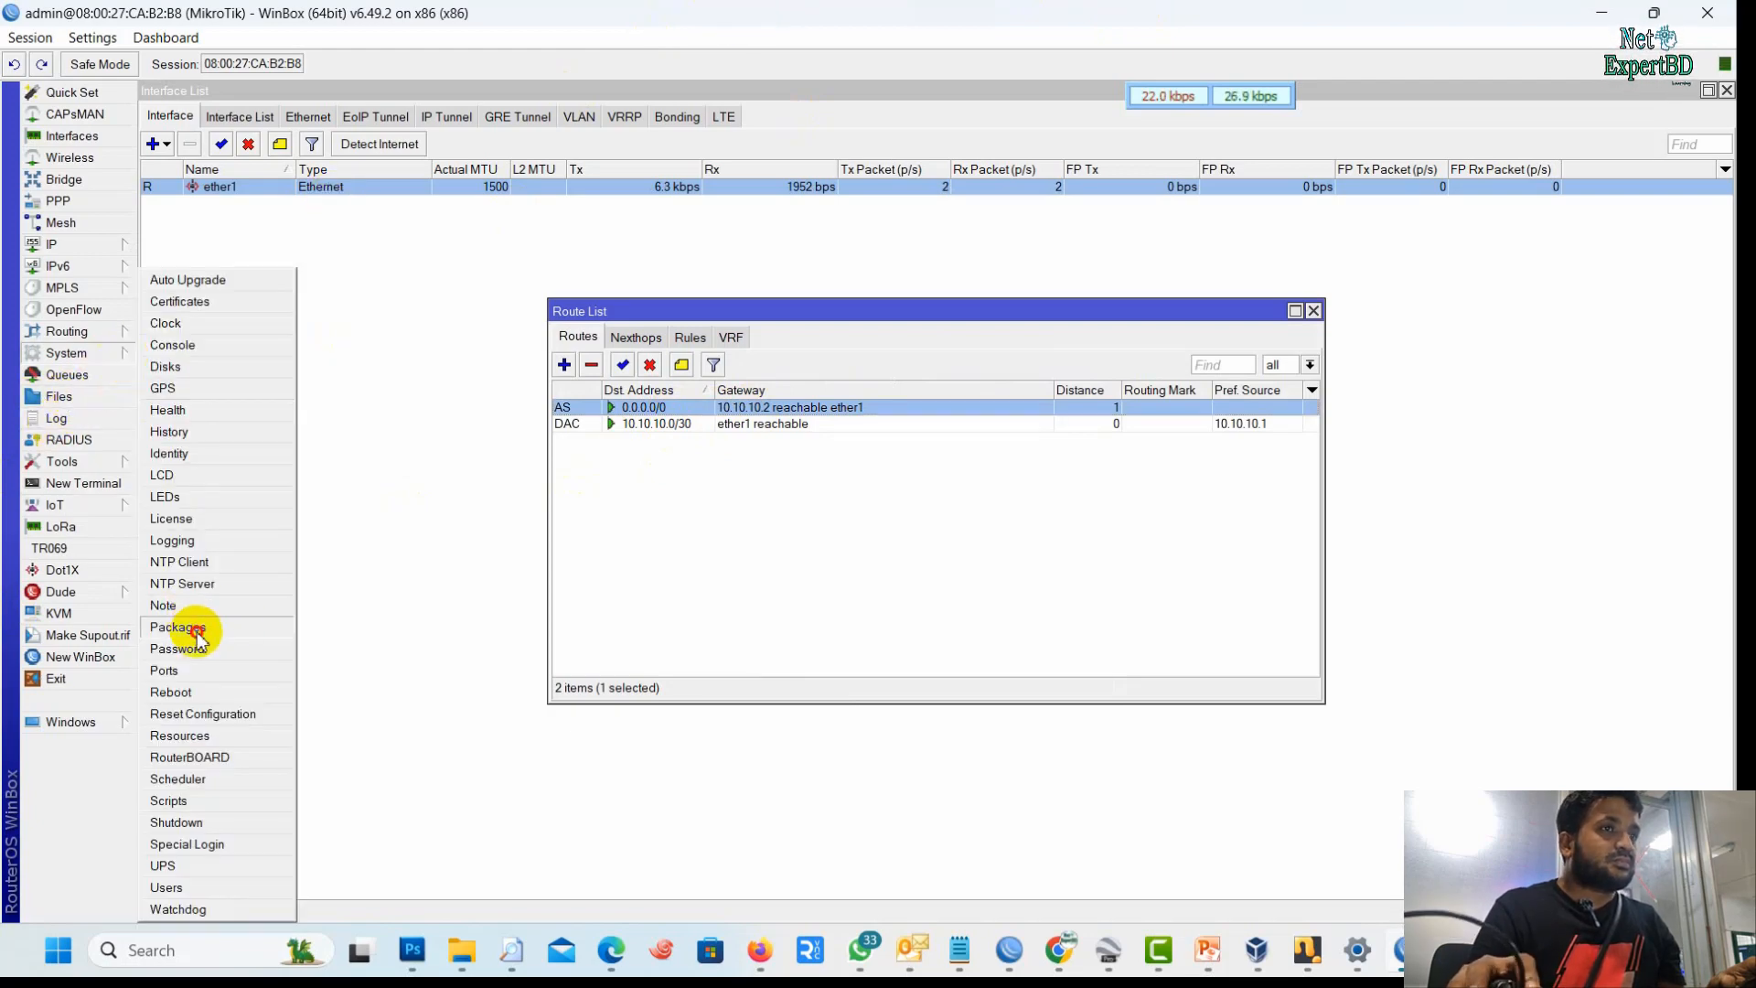
pyautogui.click(176, 628)
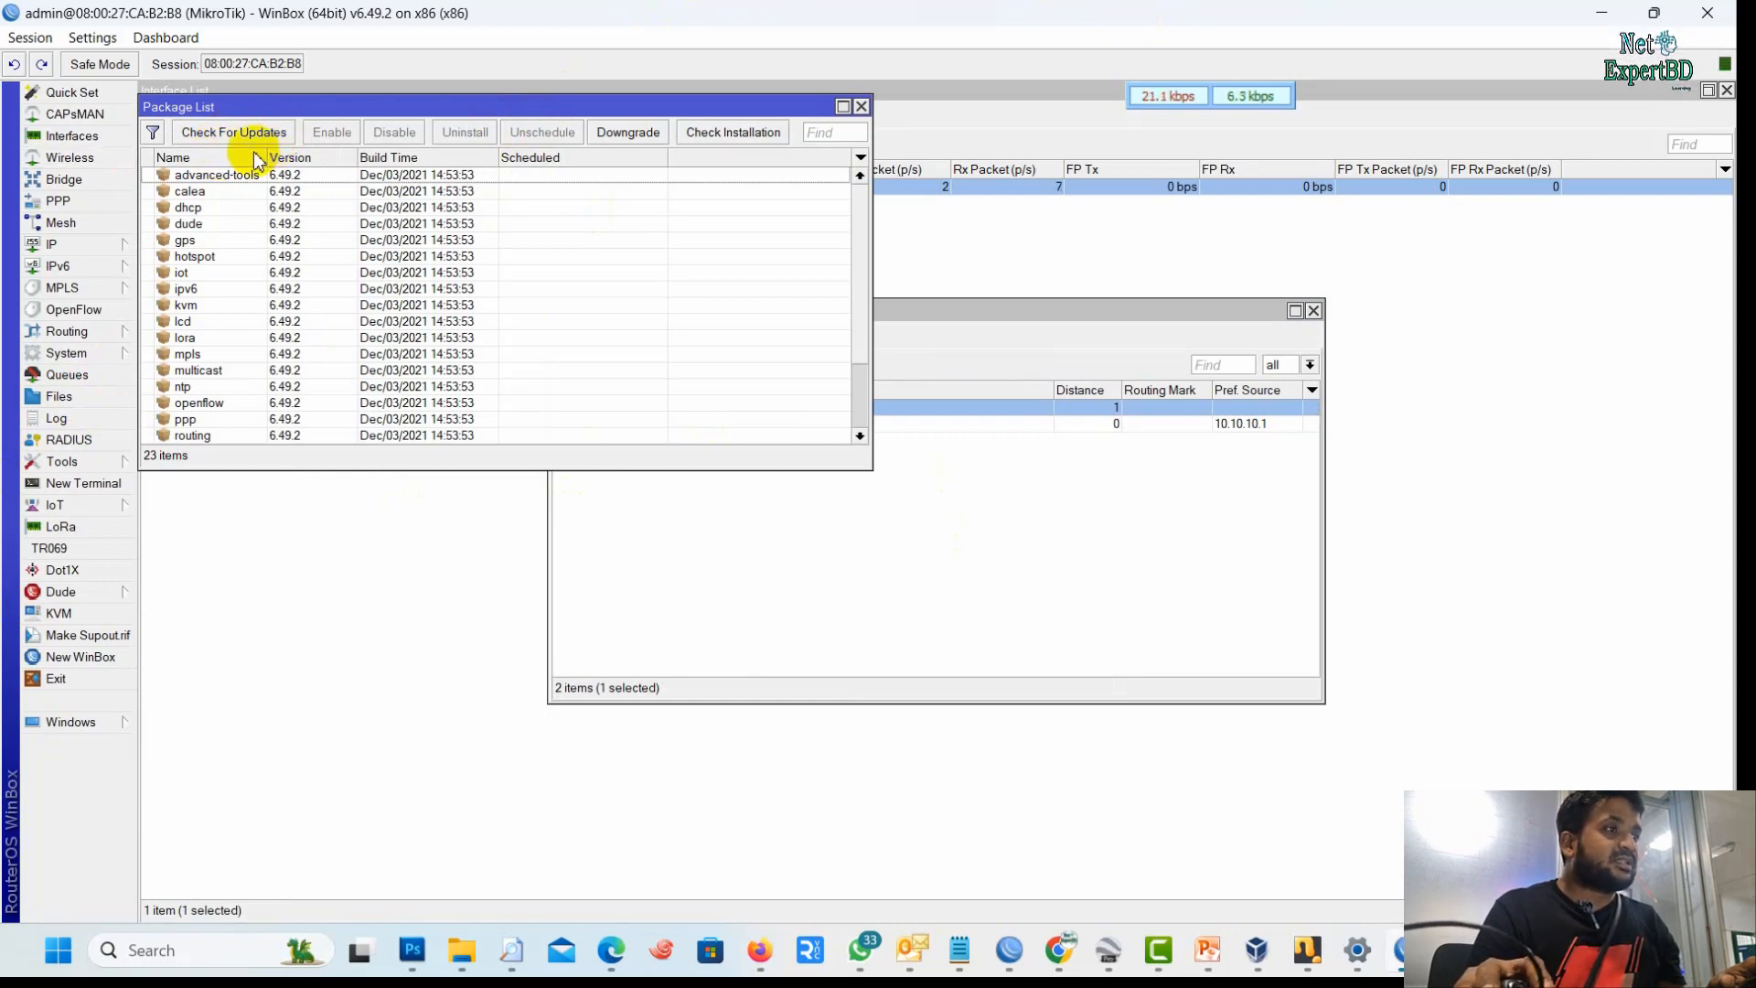
pyautogui.moveTo(955, 14); pyautogui.dragTo(660, 110)
pyautogui.doubleClick(661, 109)
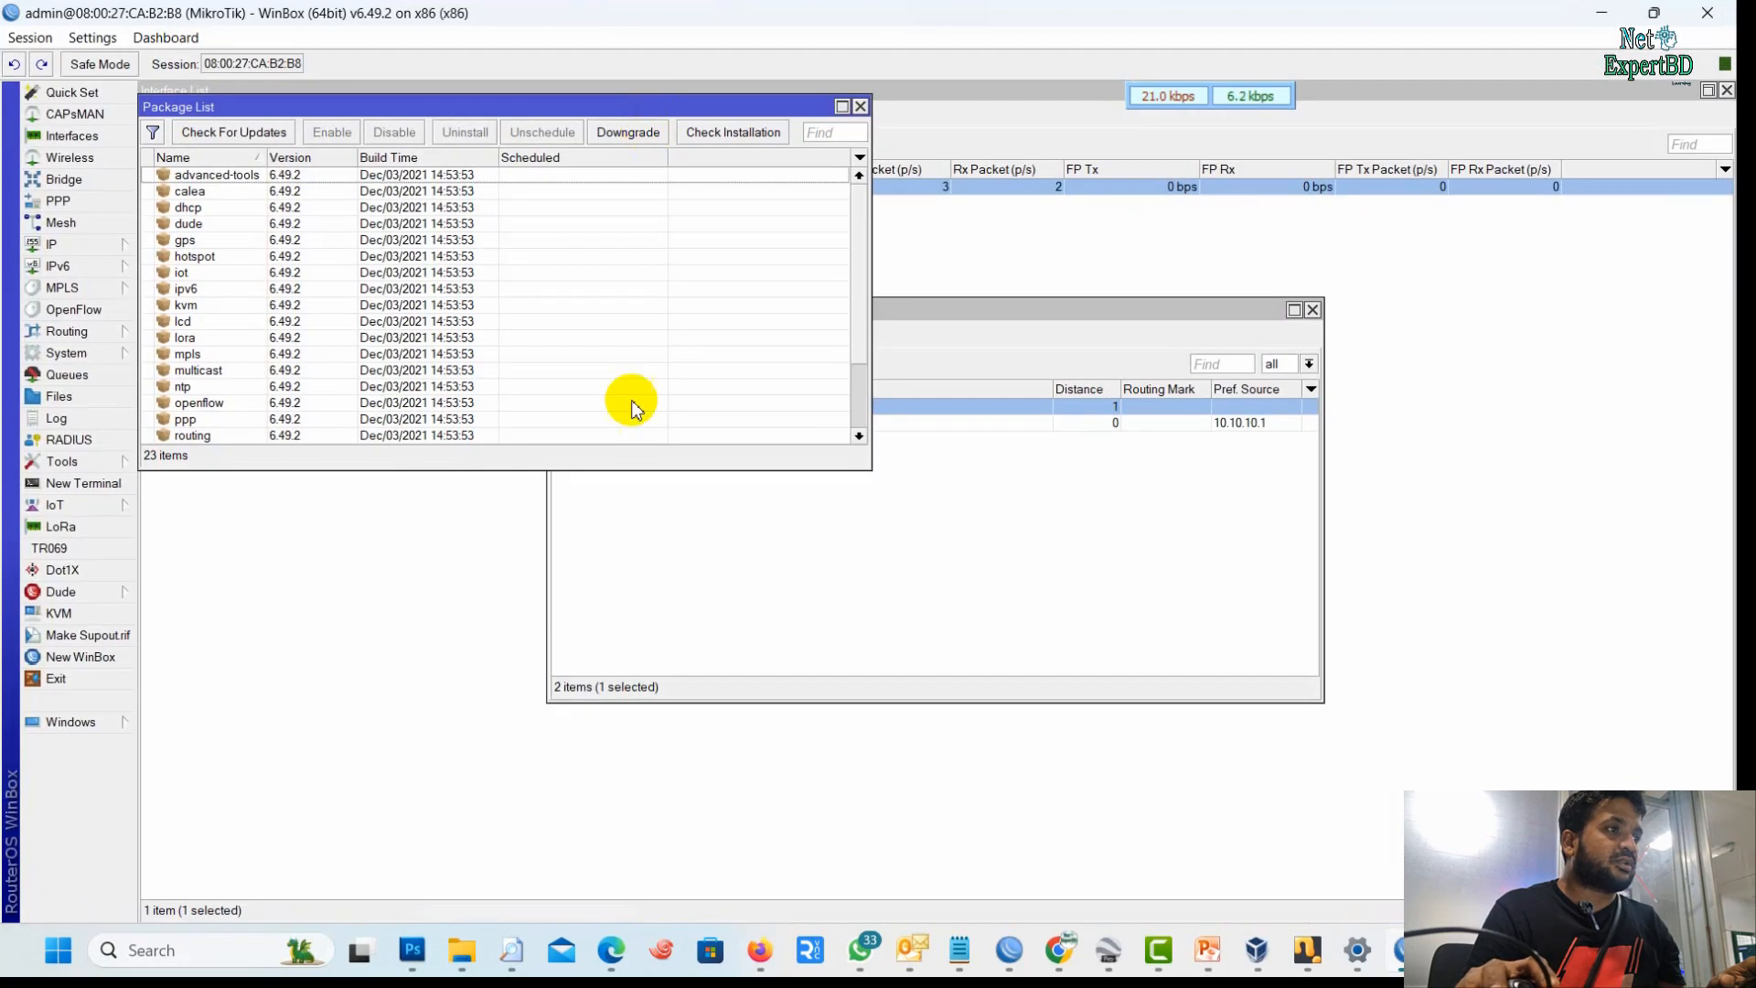
pyautogui.moveTo(675, 11); pyautogui.dragTo(560, 132)
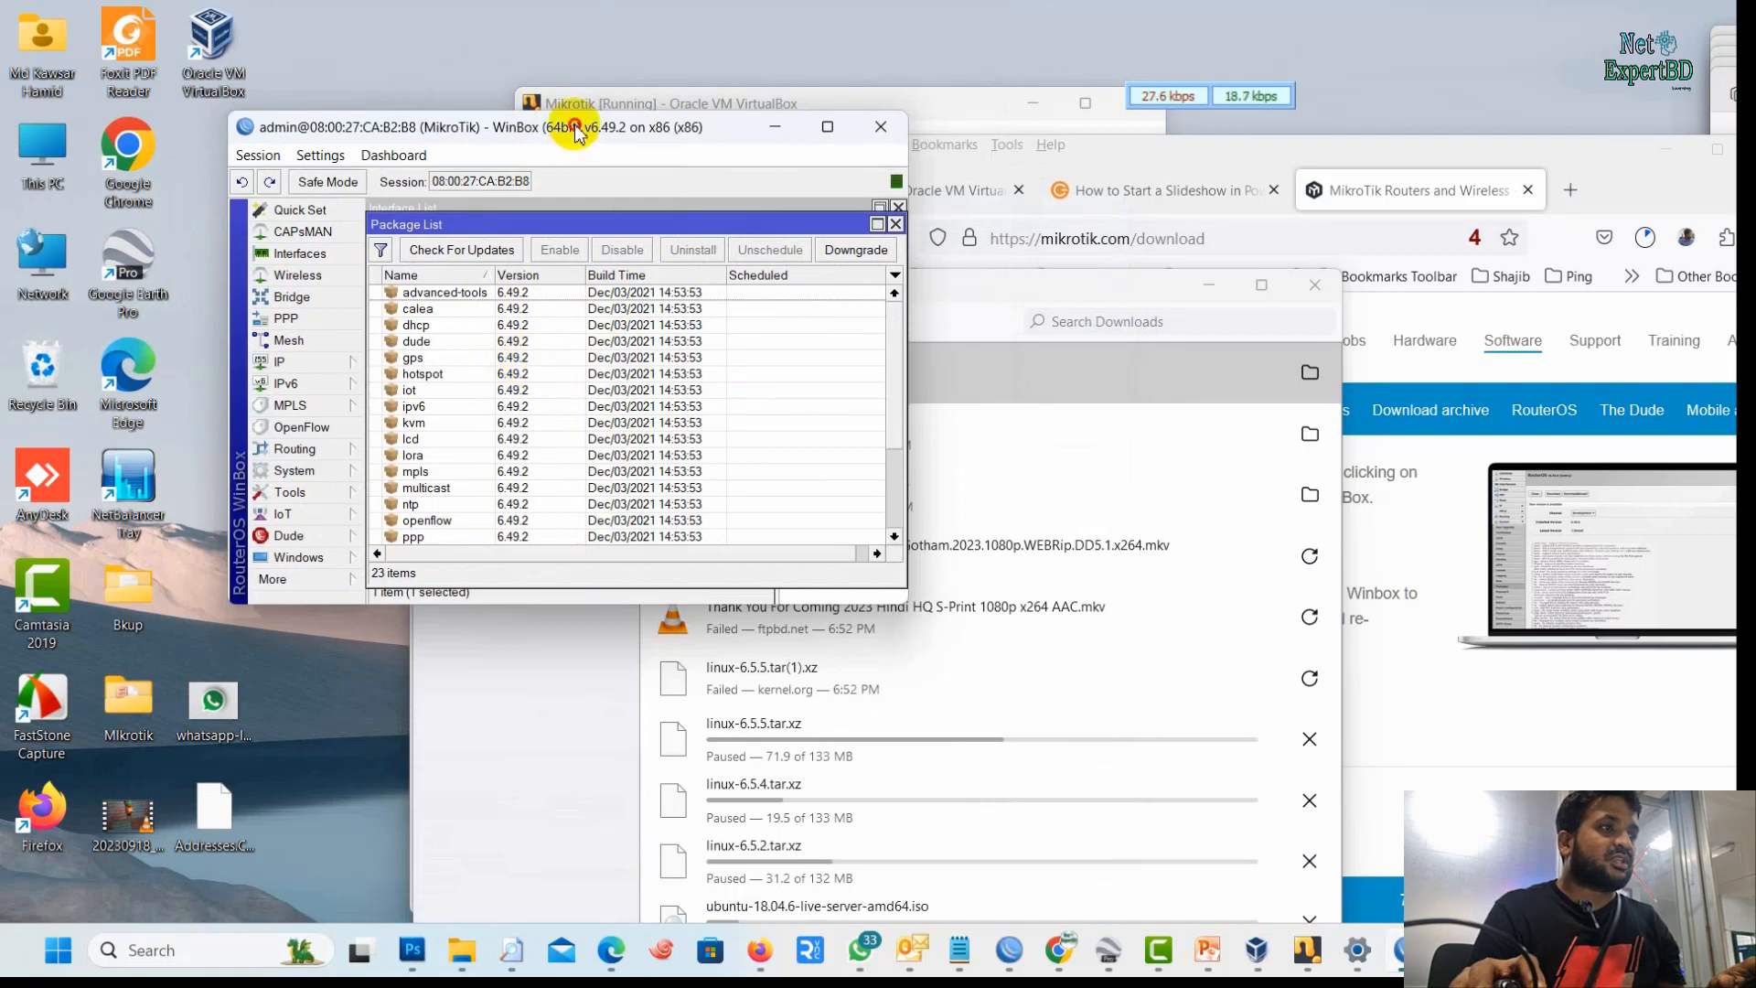
pyautogui.doubleClick(575, 130)
pyautogui.click(73, 135)
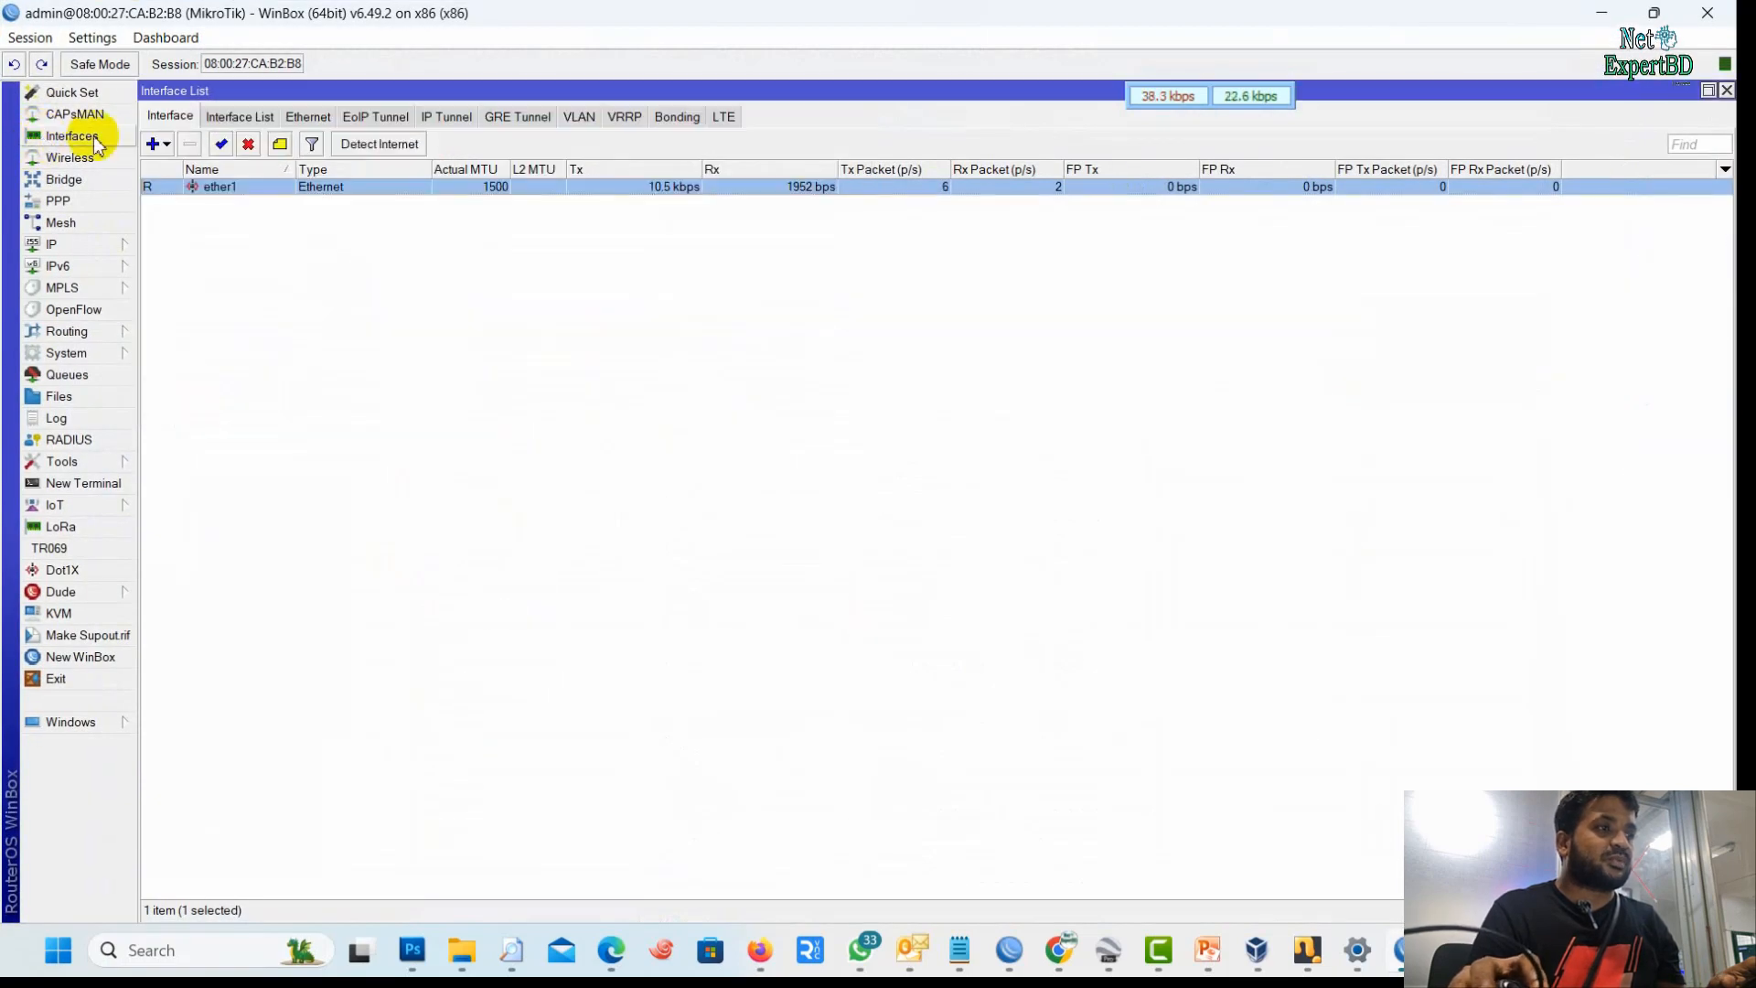
pyautogui.doubleClick(981, 11)
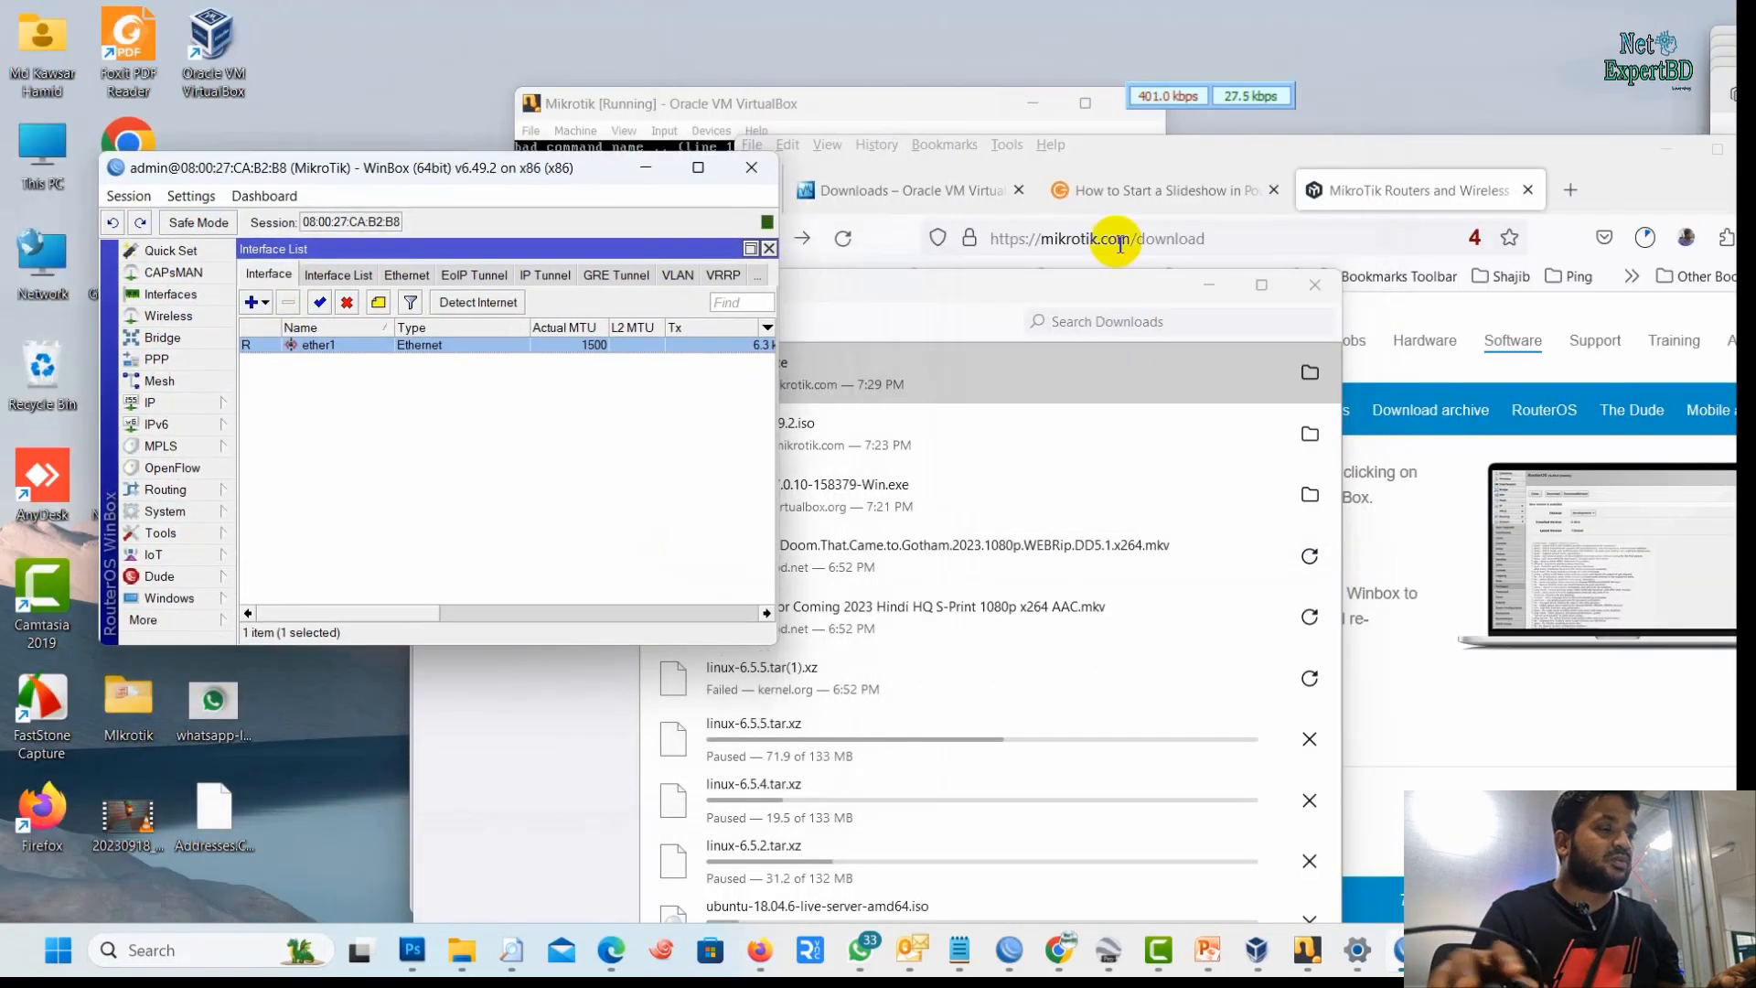
# Clear away the browser and its downloads window, and bring the Mikrotik virtual machine's console forward without capturing the mouse and keyboard
pyautogui.click(1314, 285)
pyautogui.click(1667, 149)
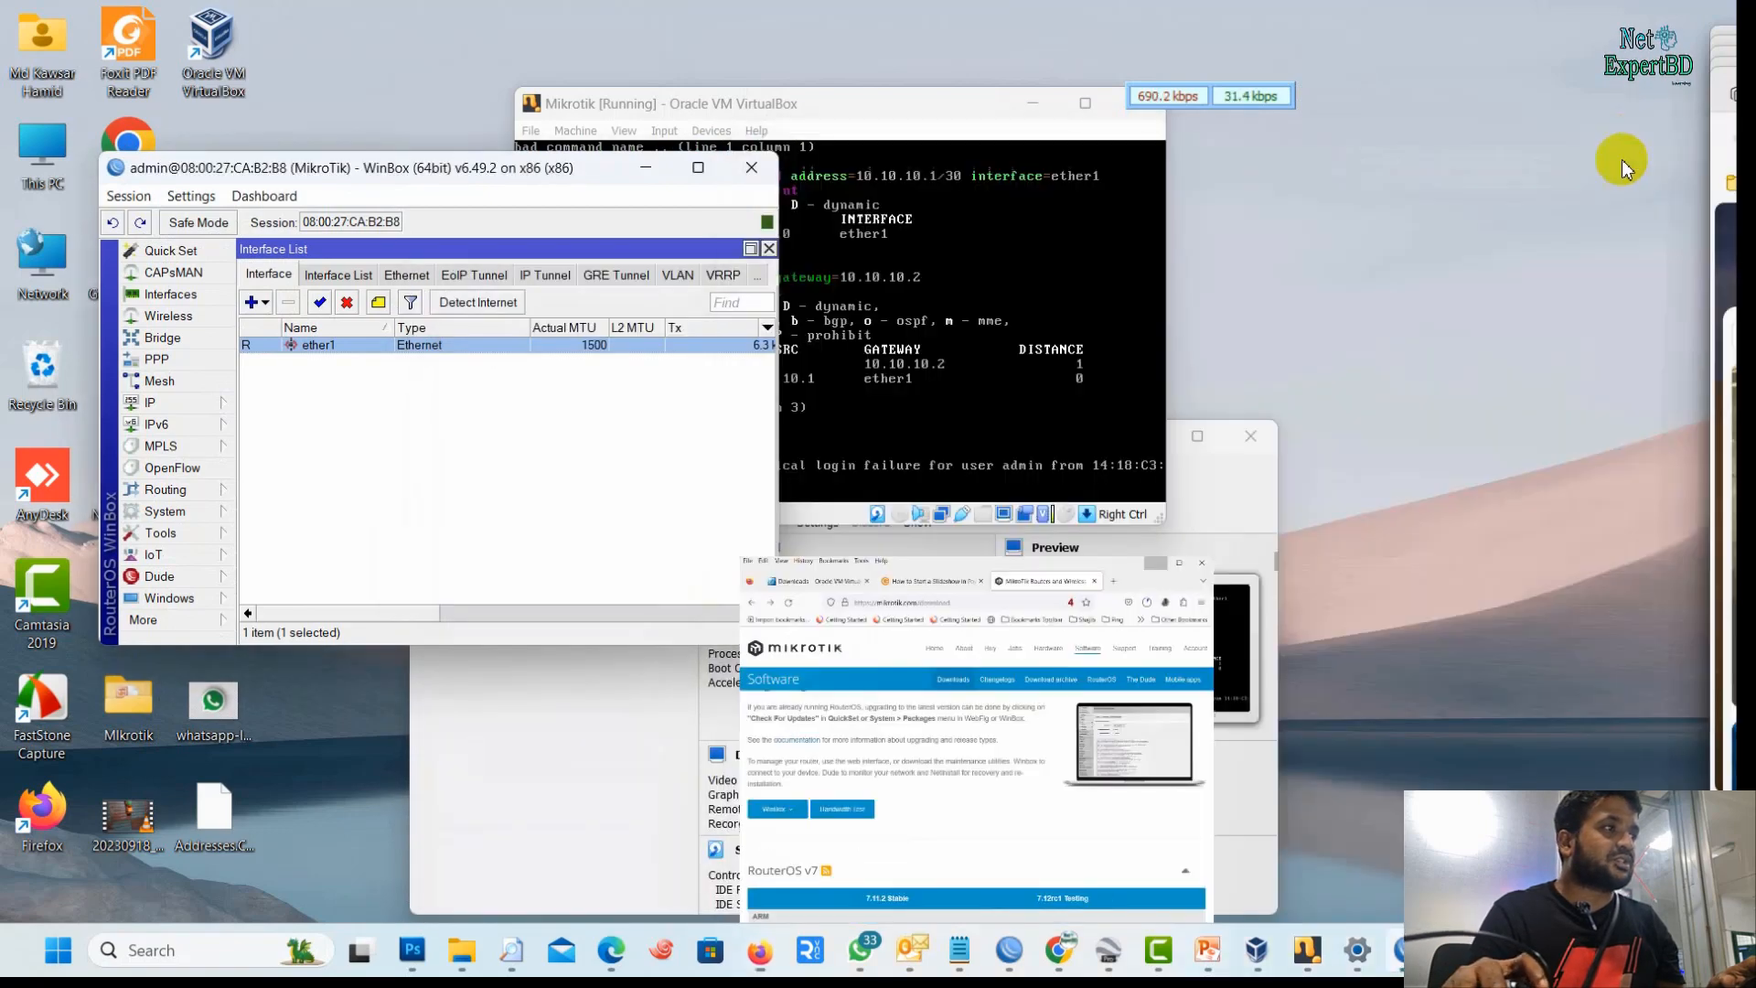
pyautogui.click(882, 373)
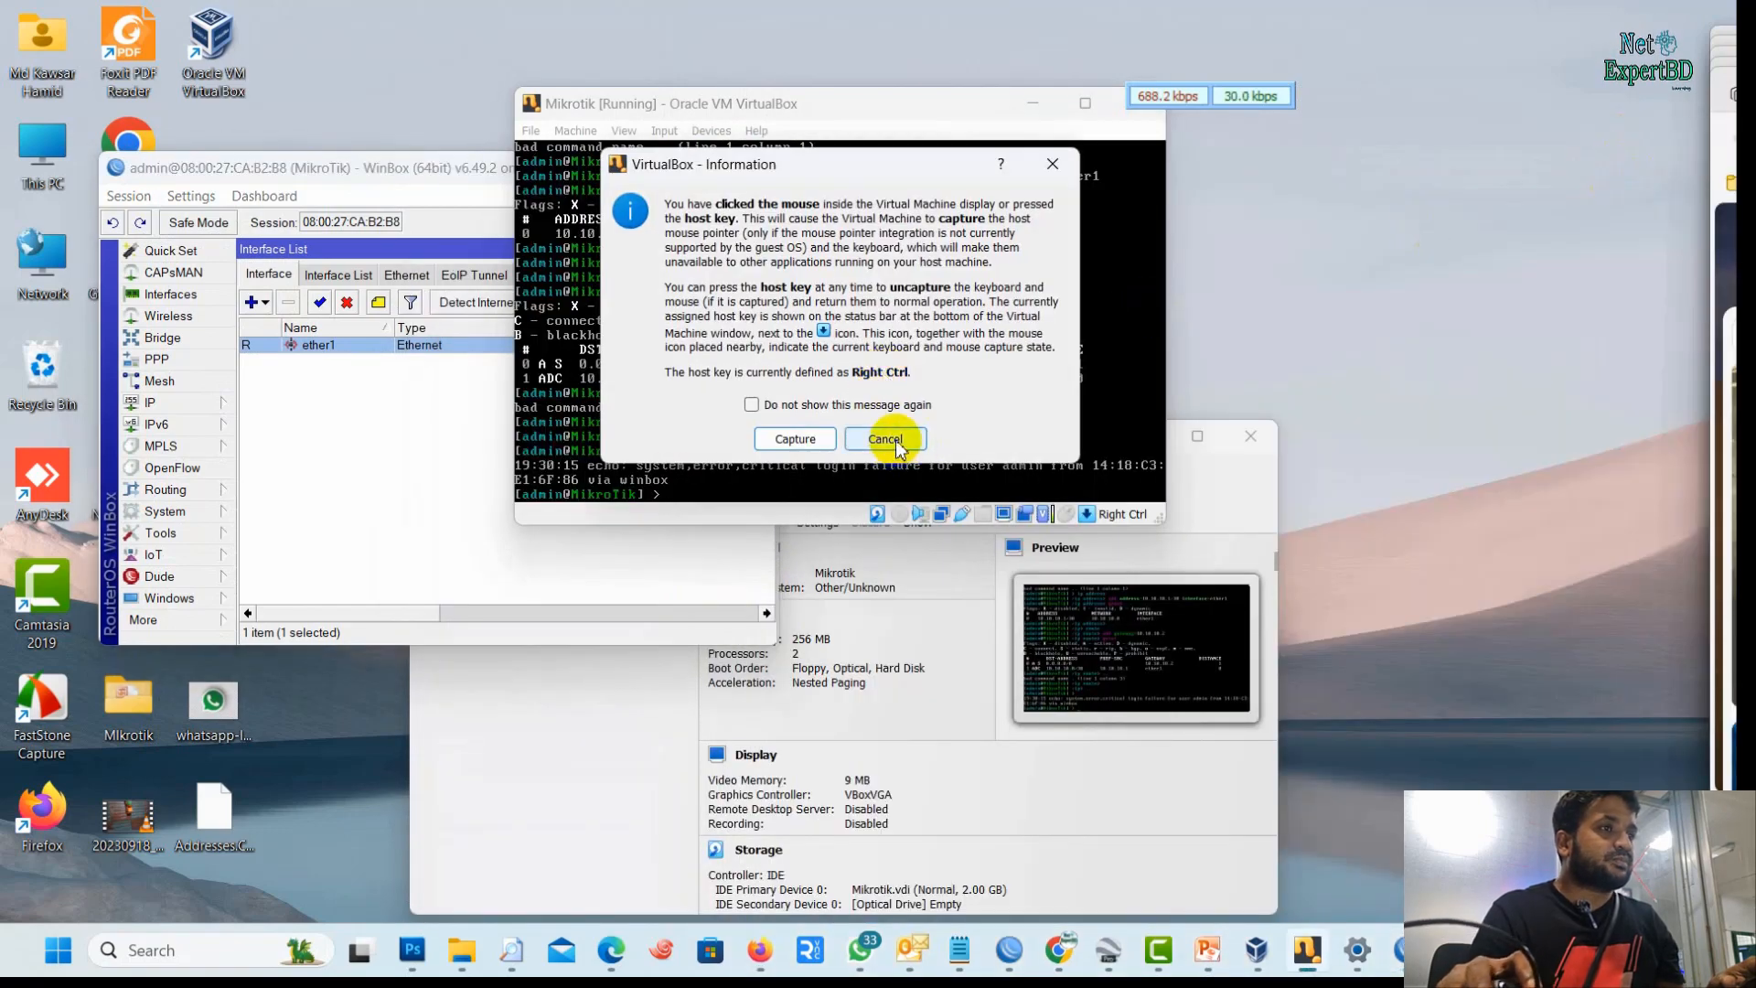
pyautogui.click(885, 439)
pyautogui.moveTo(1406, 951)
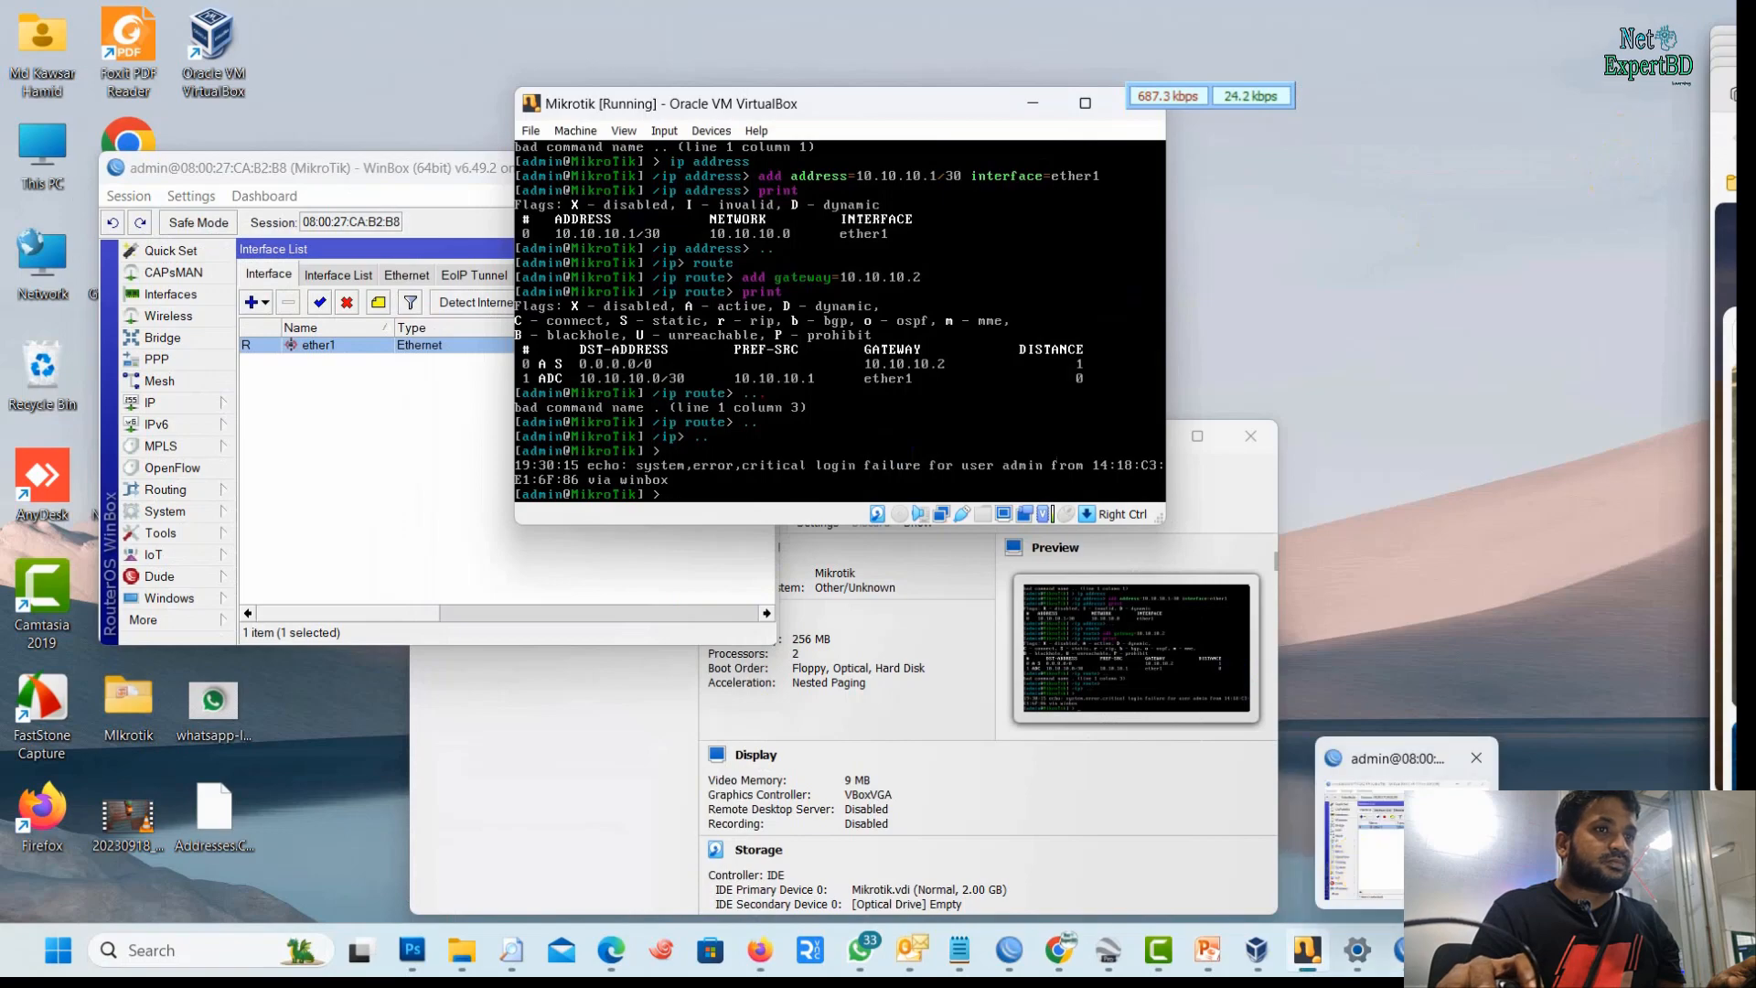
pyautogui.click(1464, 950)
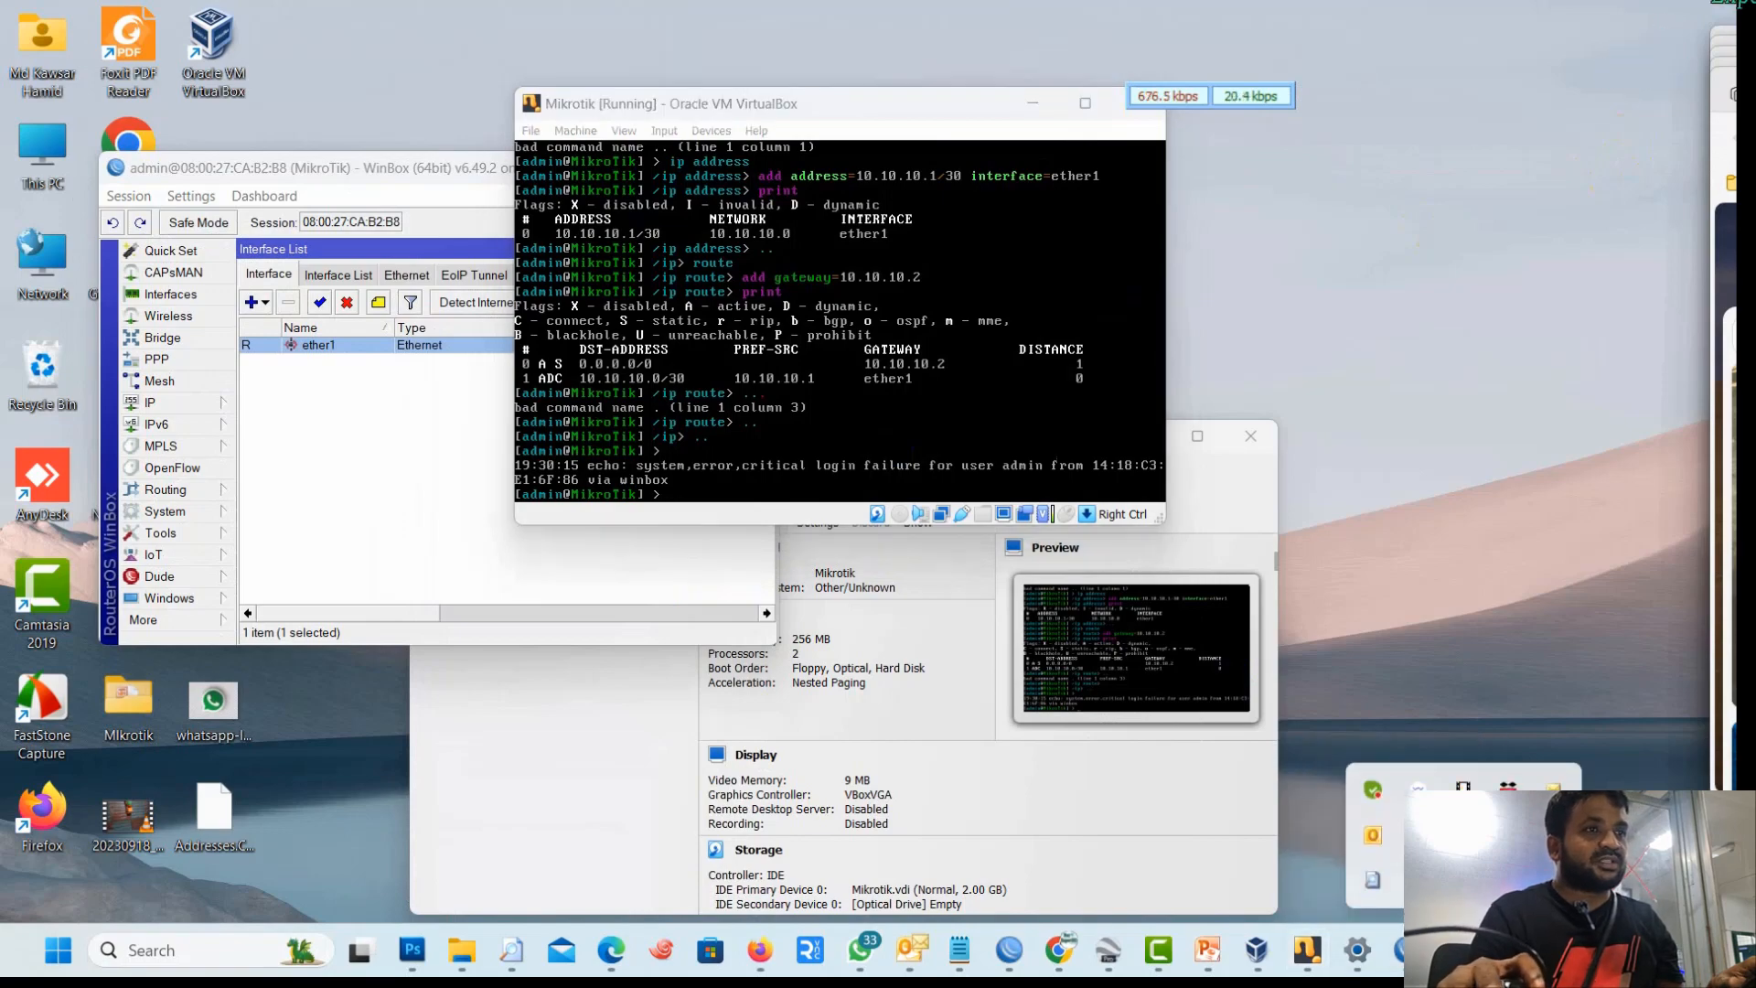